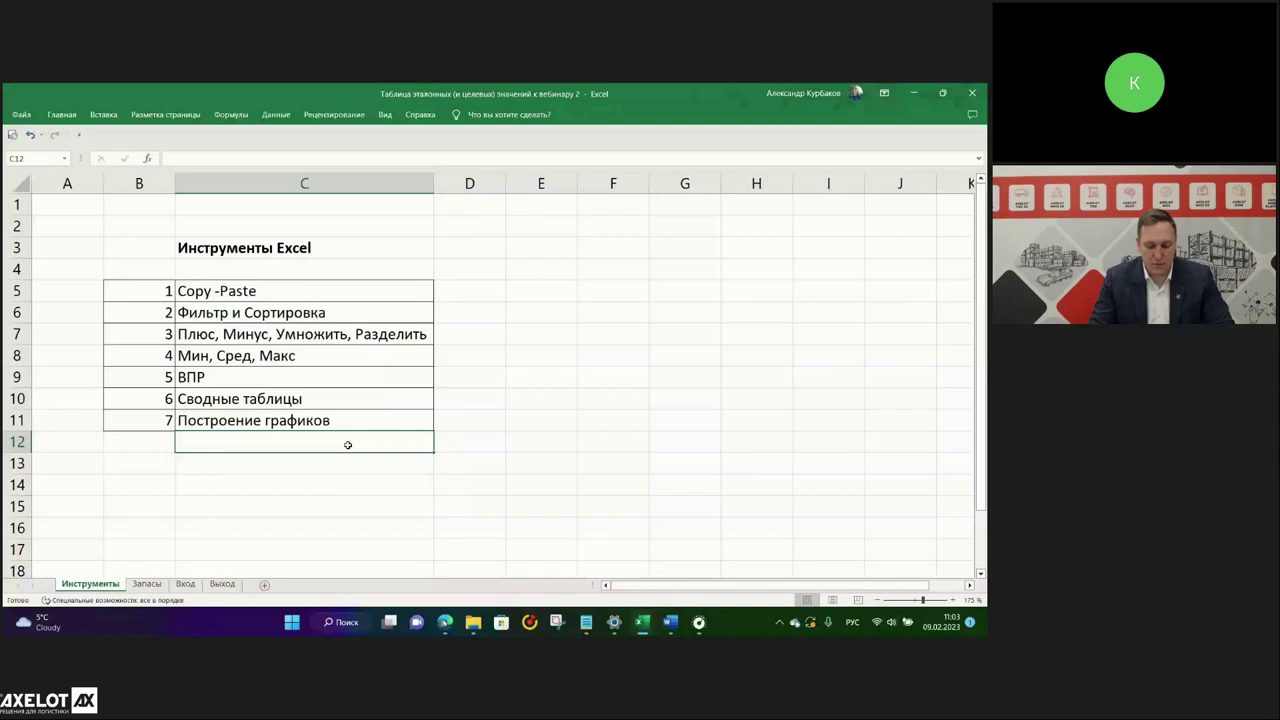
Examine the list of Excel tools on the Инструменты sheet, from Copy-Paste through Построение графиков.
{"action": "left_click_drag", "start_coordinate": [155, 289], "coordinate": [272, 296]}
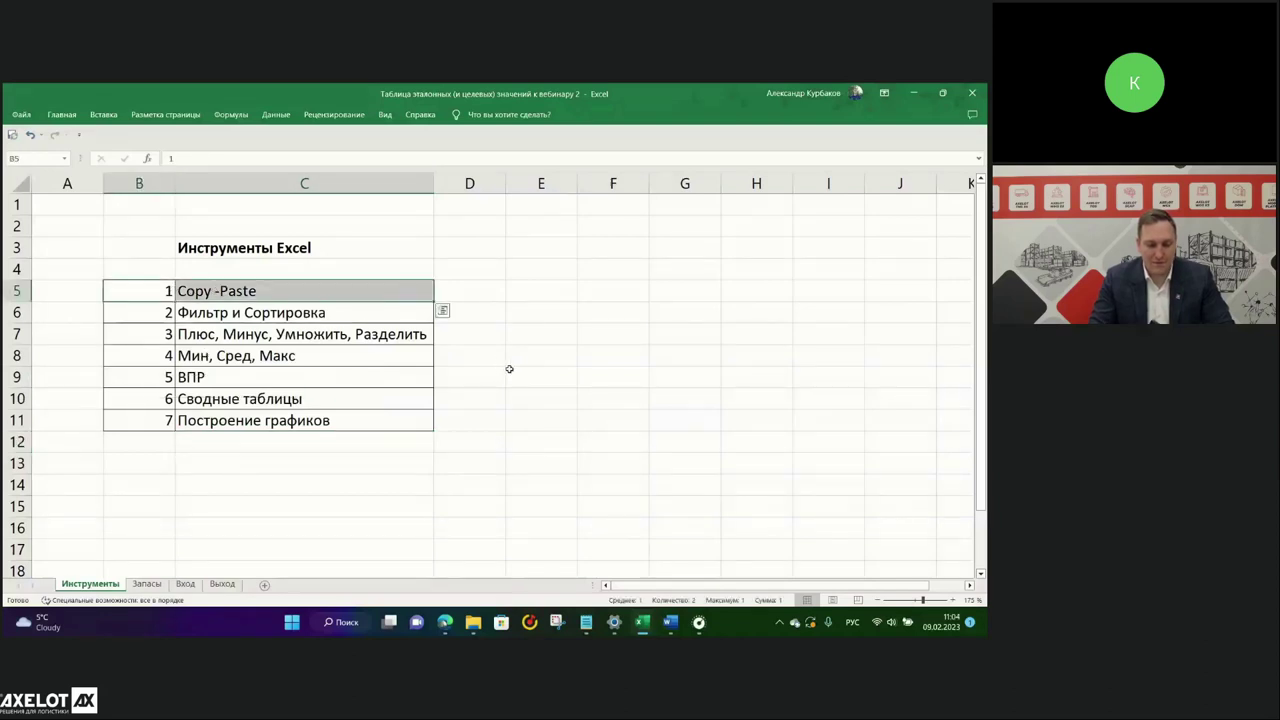
{"action": "left_click_drag", "start_coordinate": [143, 314], "coordinate": [197, 314]}
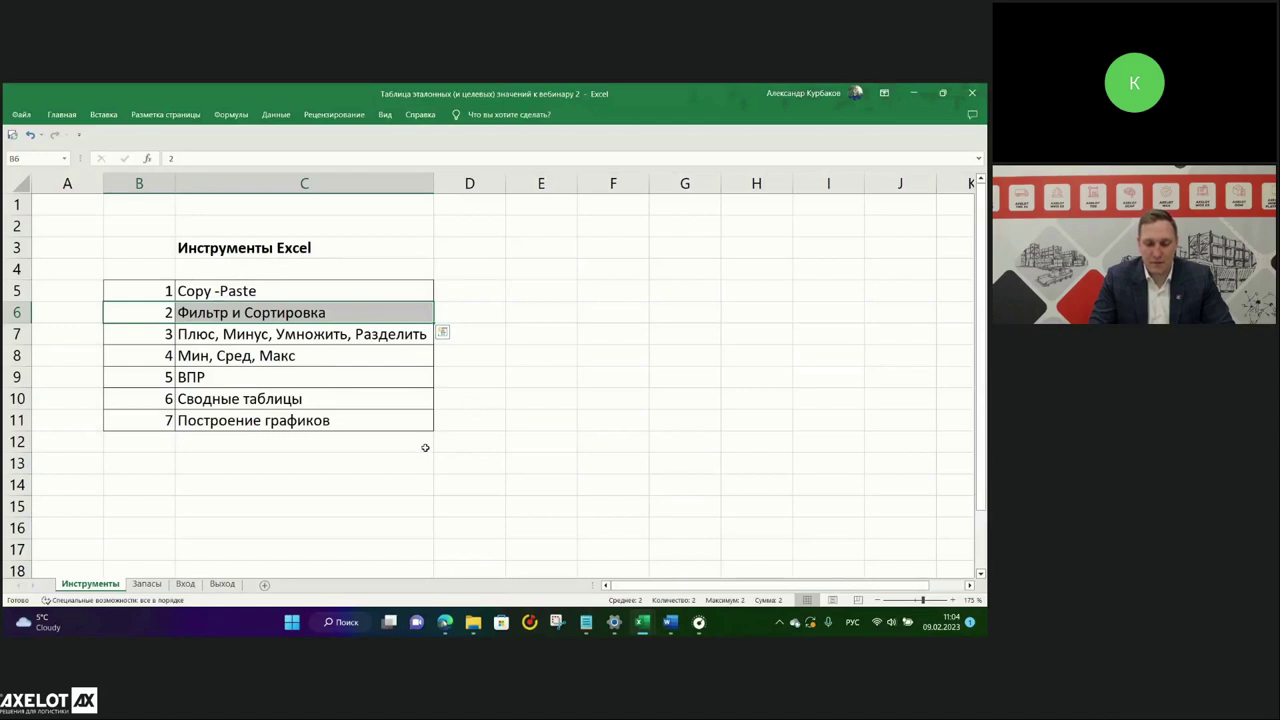
{"action": "left_click", "coordinate": [371, 337]}
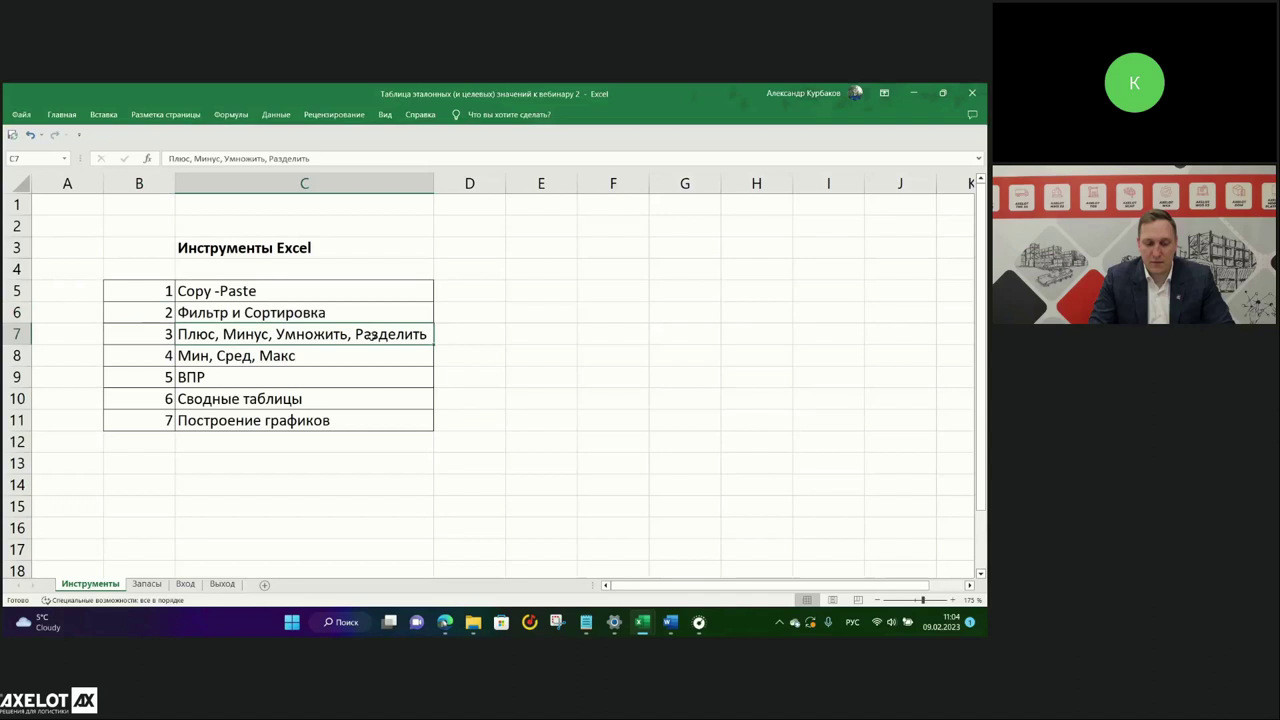
{"action": "left_click", "coordinate": [483, 340]}
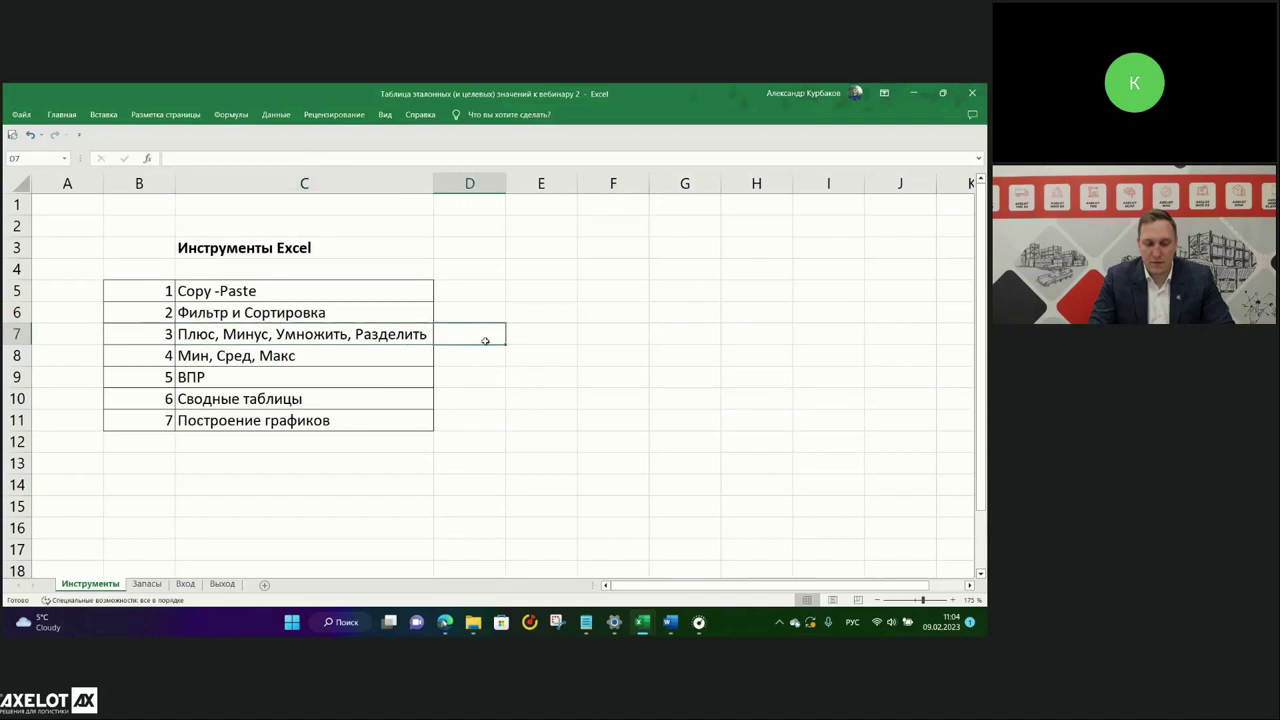
{"action": "left_click", "coordinate": [316, 340]}
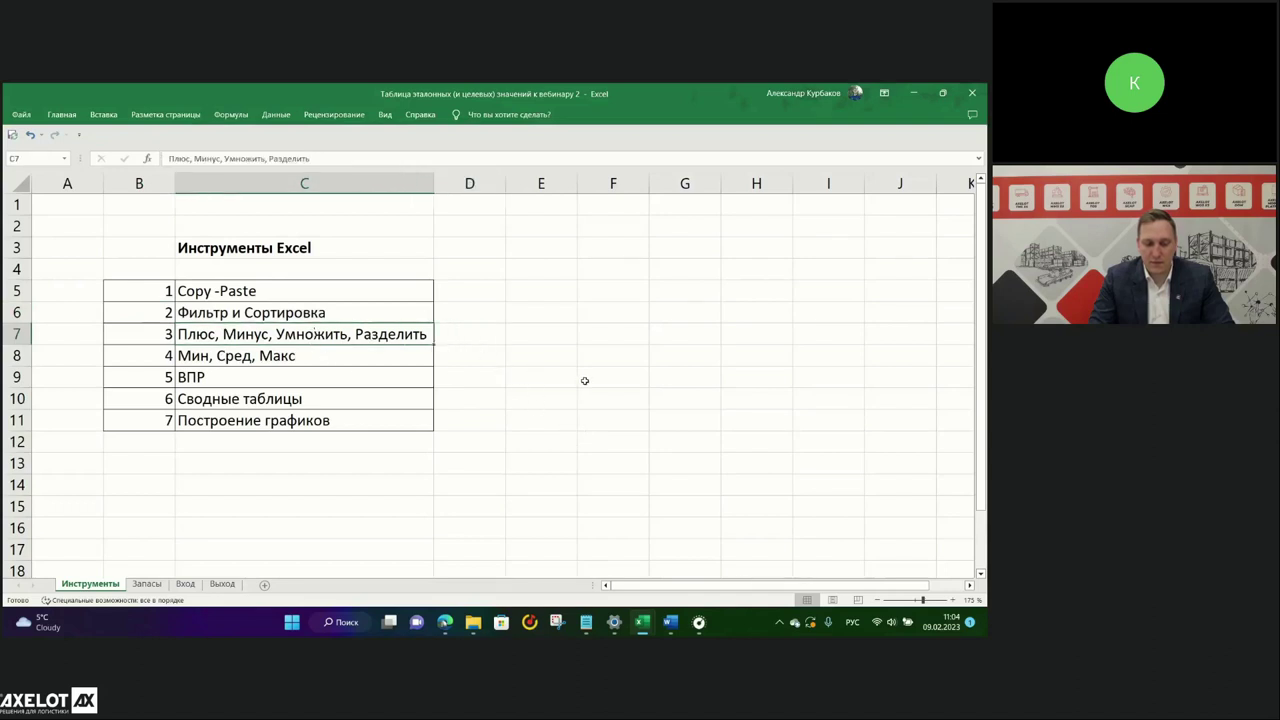
{"action": "left_click", "coordinate": [290, 355]}
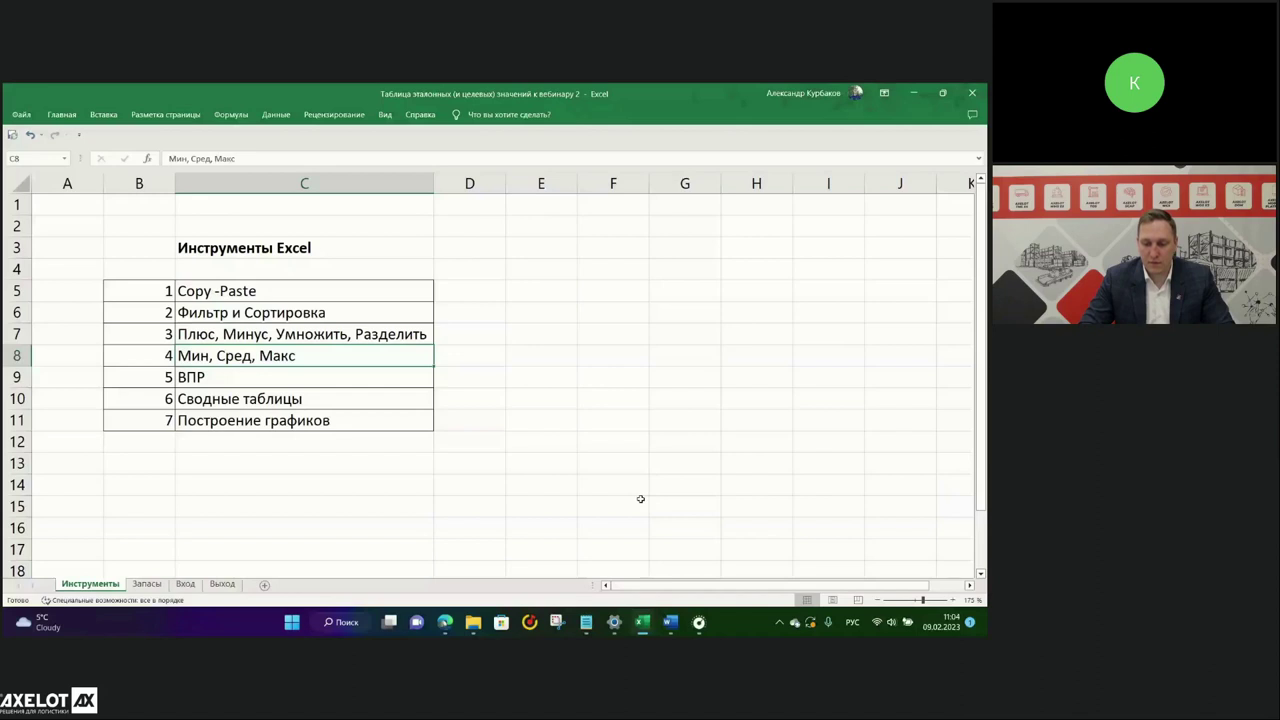
{"action": "left_click", "coordinate": [386, 378]}
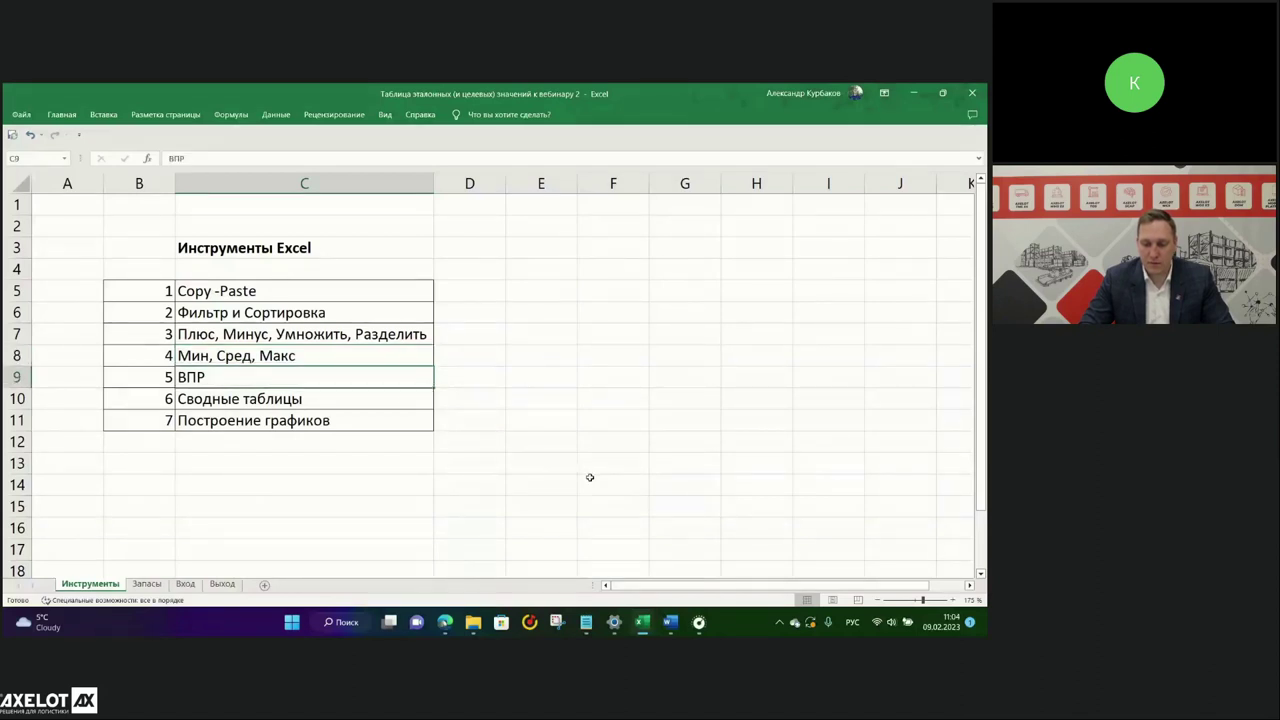
{"action": "key", "text": "Up"}
{"action": "key", "text": "Down"}
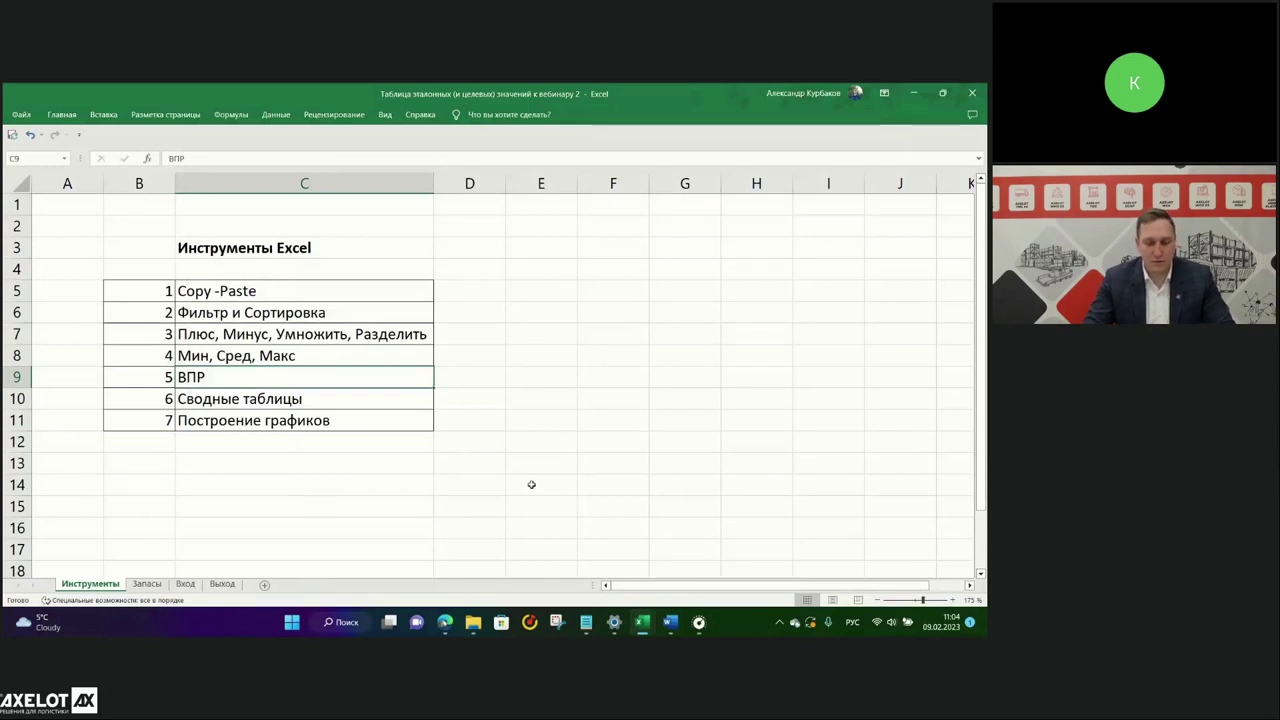
{"action": "left_click", "coordinate": [388, 394]}
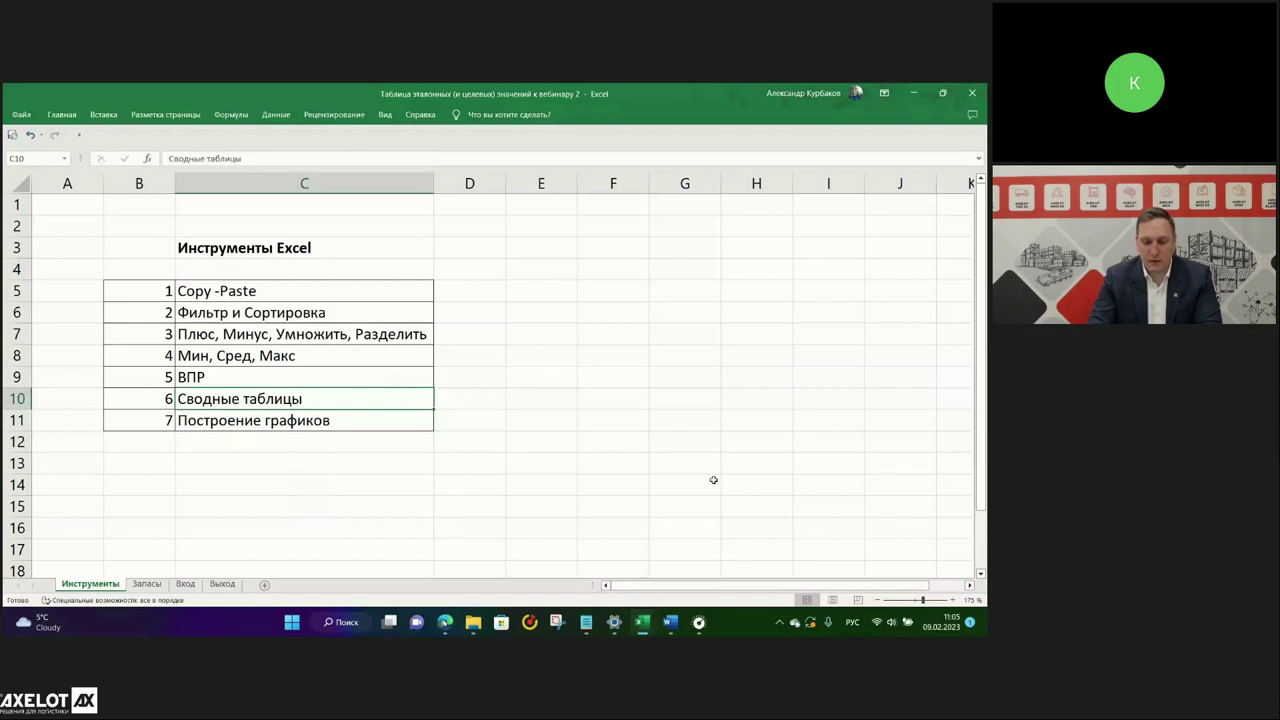
{"action": "left_click", "coordinate": [363, 421]}
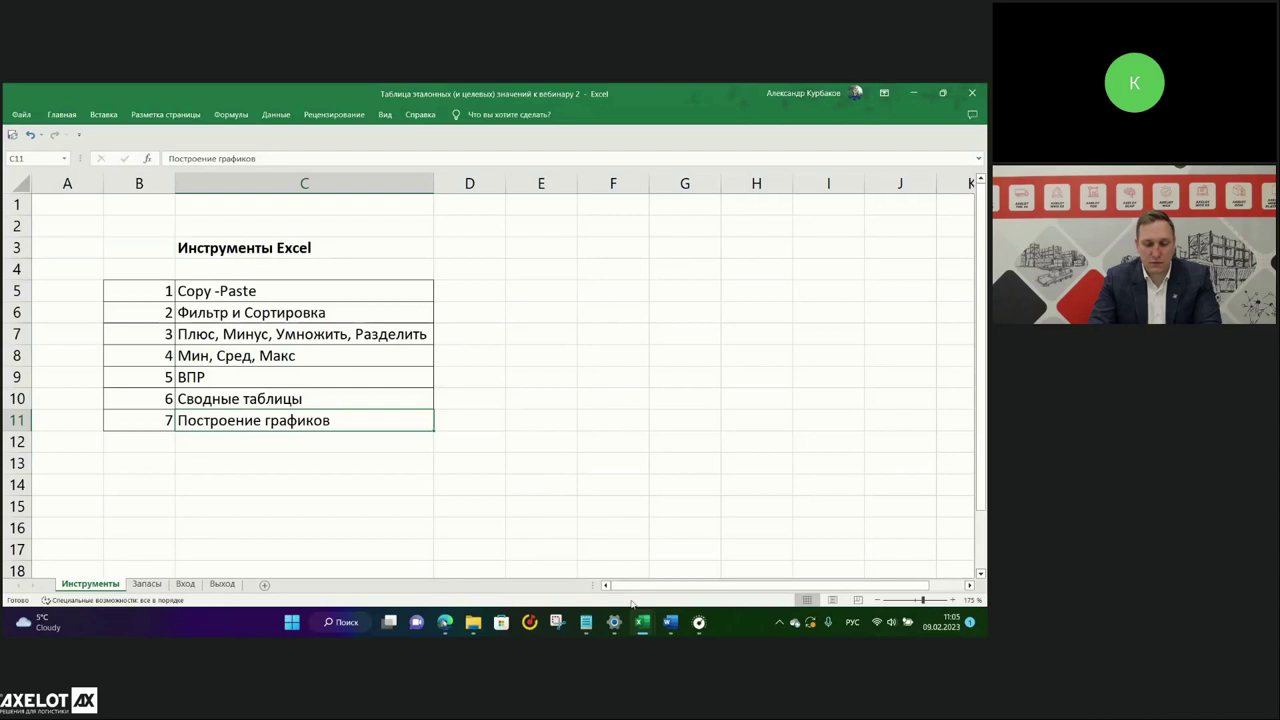
Switch to the open workbook Форма 1. Справочник, showing its Начальный sheet.
{"action": "mouse_move", "coordinate": [636, 622]}
{"action": "left_click", "coordinate": [362, 556]}
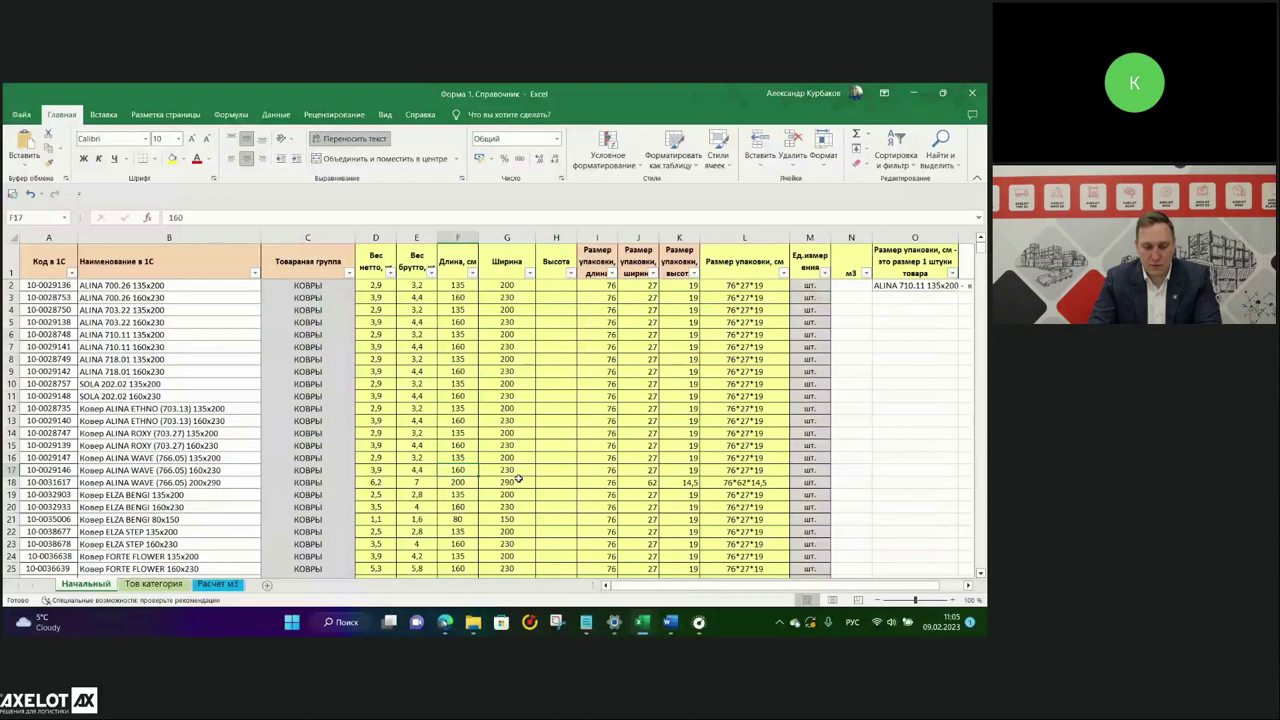
{"action": "left_click", "coordinate": [517, 481]}
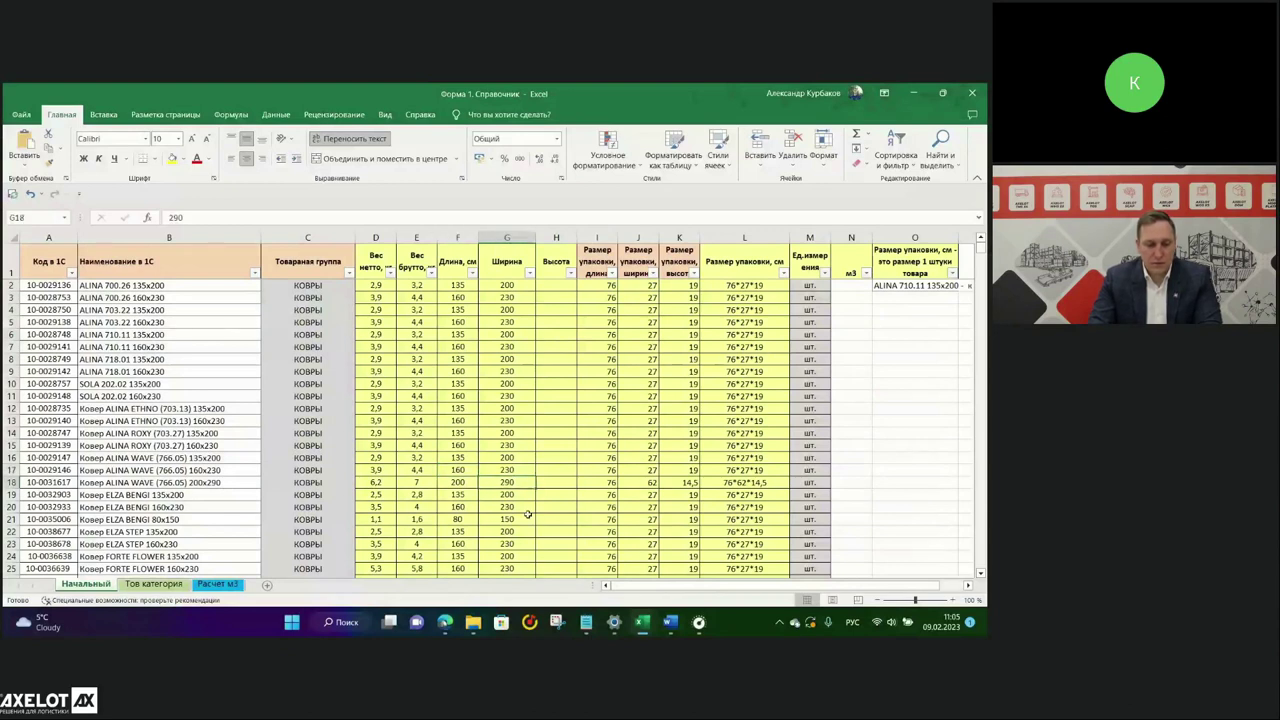
Examine the reference table's headers from Код в 1С to Ед.измерения and the product code and name columns.
{"action": "left_click_drag", "start_coordinate": [30, 259], "coordinate": [310, 258]}
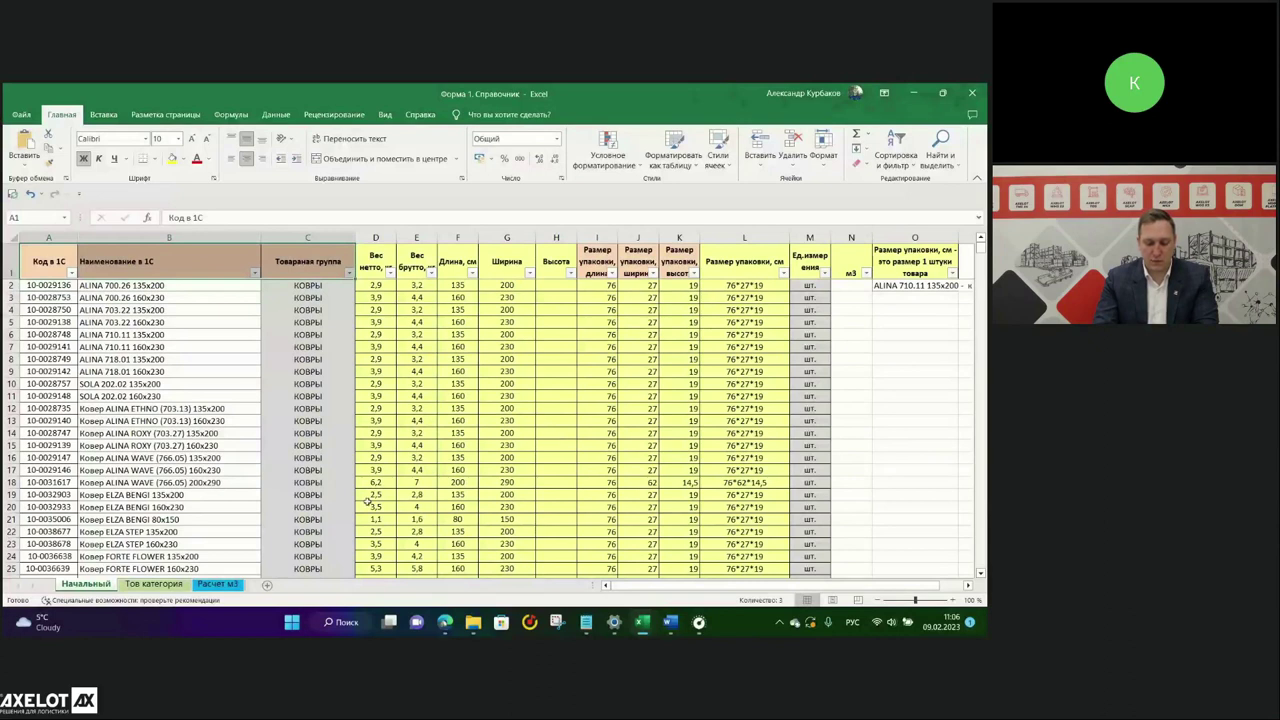
{"action": "left_click", "coordinate": [171, 386]}
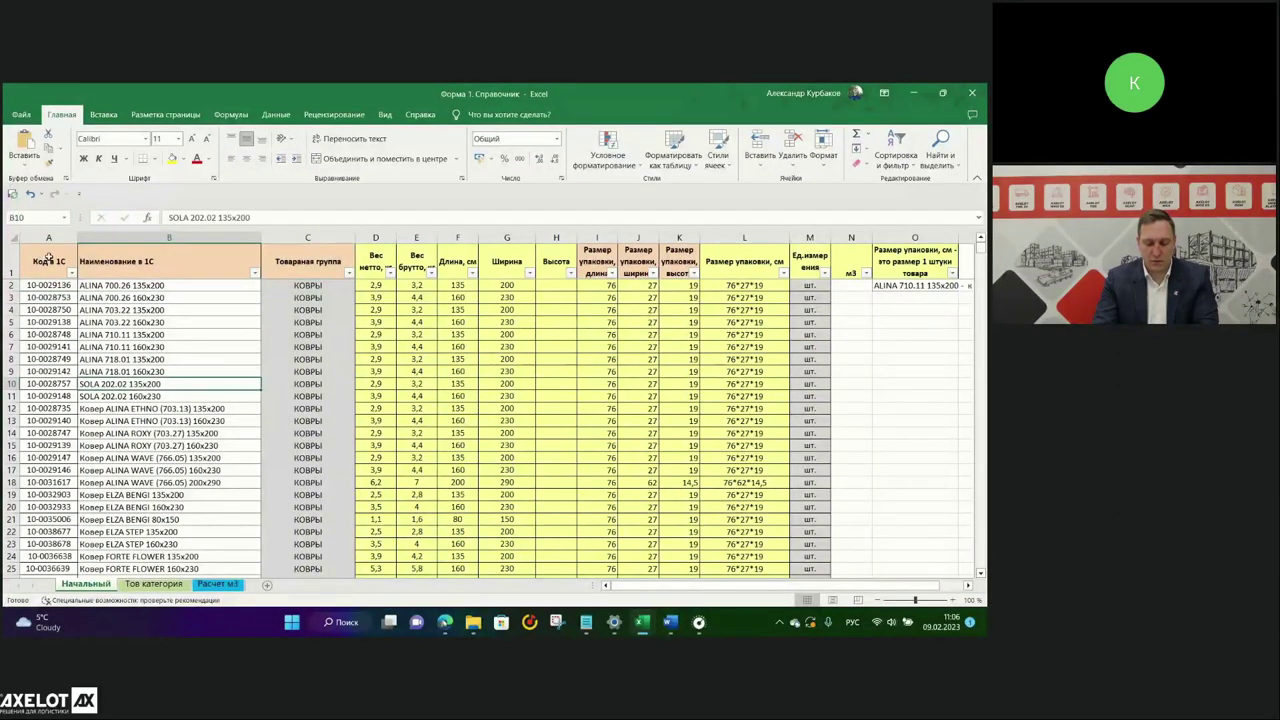
{"action": "left_click_drag", "start_coordinate": [50, 264], "coordinate": [621, 307]}
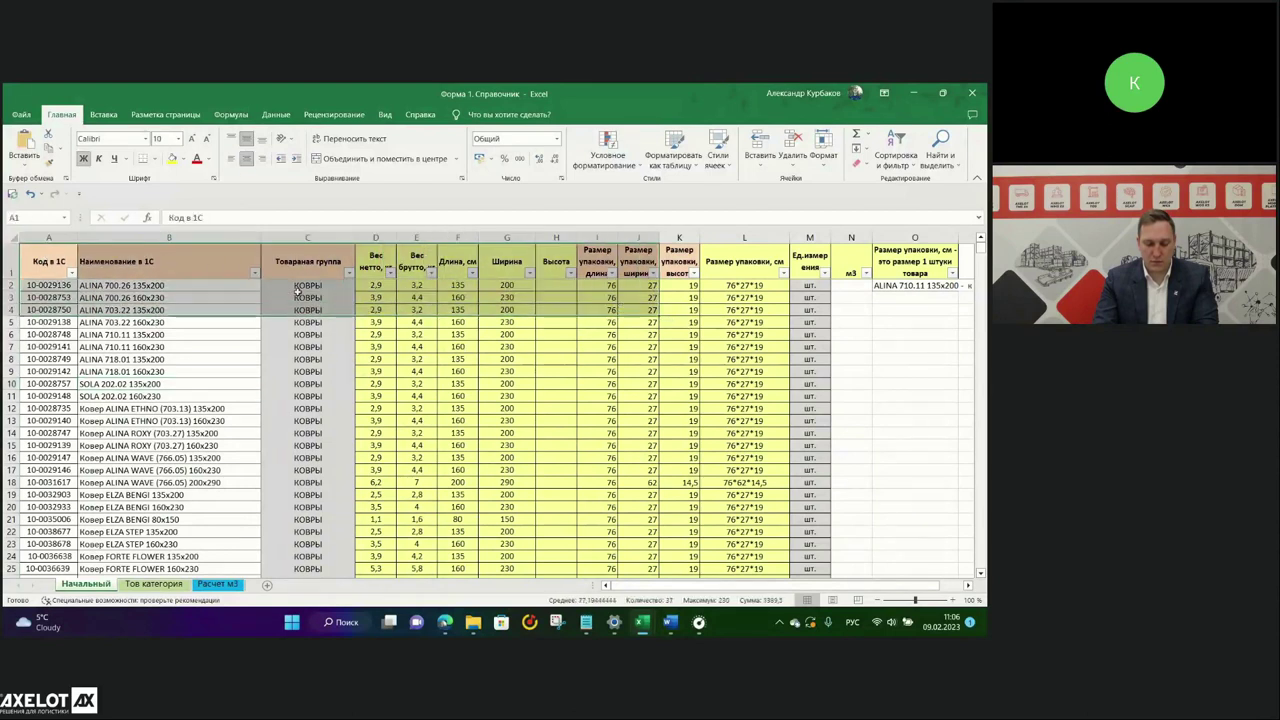
{"action": "left_click", "coordinate": [55, 268]}
{"action": "left_click", "coordinate": [600, 258]}
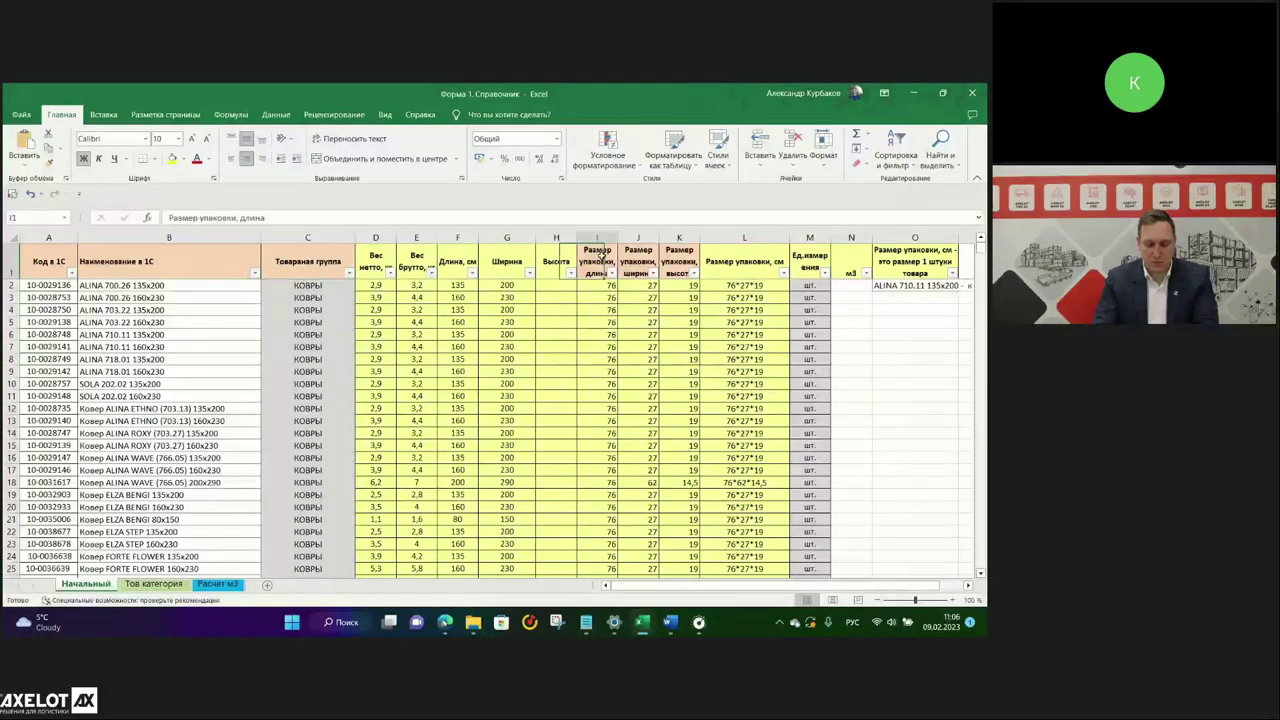
{"action": "left_click", "coordinate": [806, 258]}
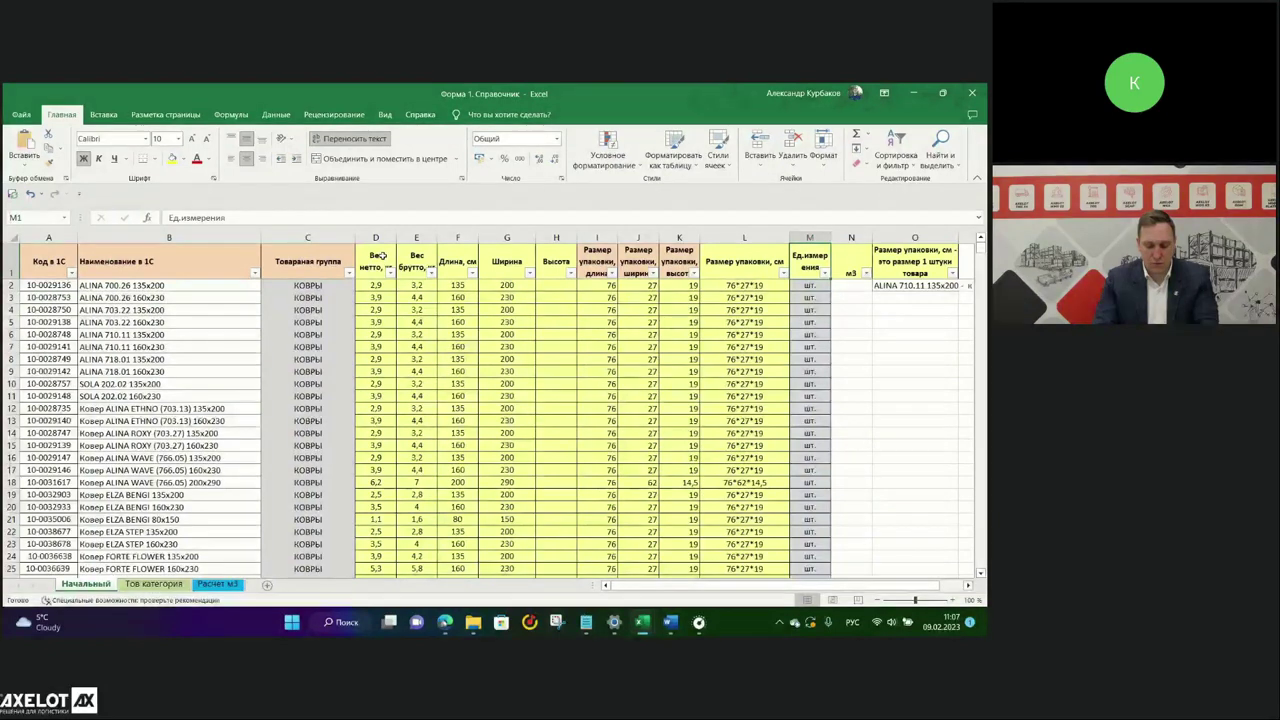
{"action": "left_click_drag", "start_coordinate": [48, 261], "coordinate": [50, 445]}
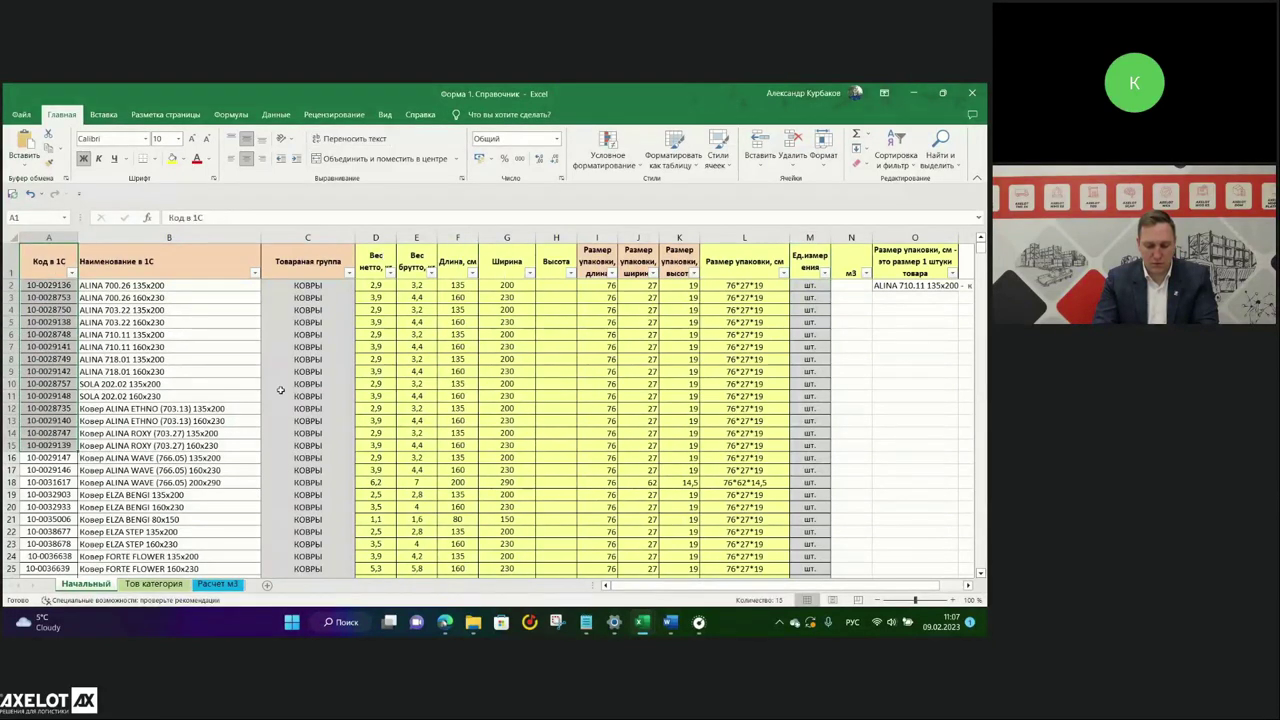
{"action": "left_click_drag", "start_coordinate": [58, 265], "coordinate": [157, 446]}
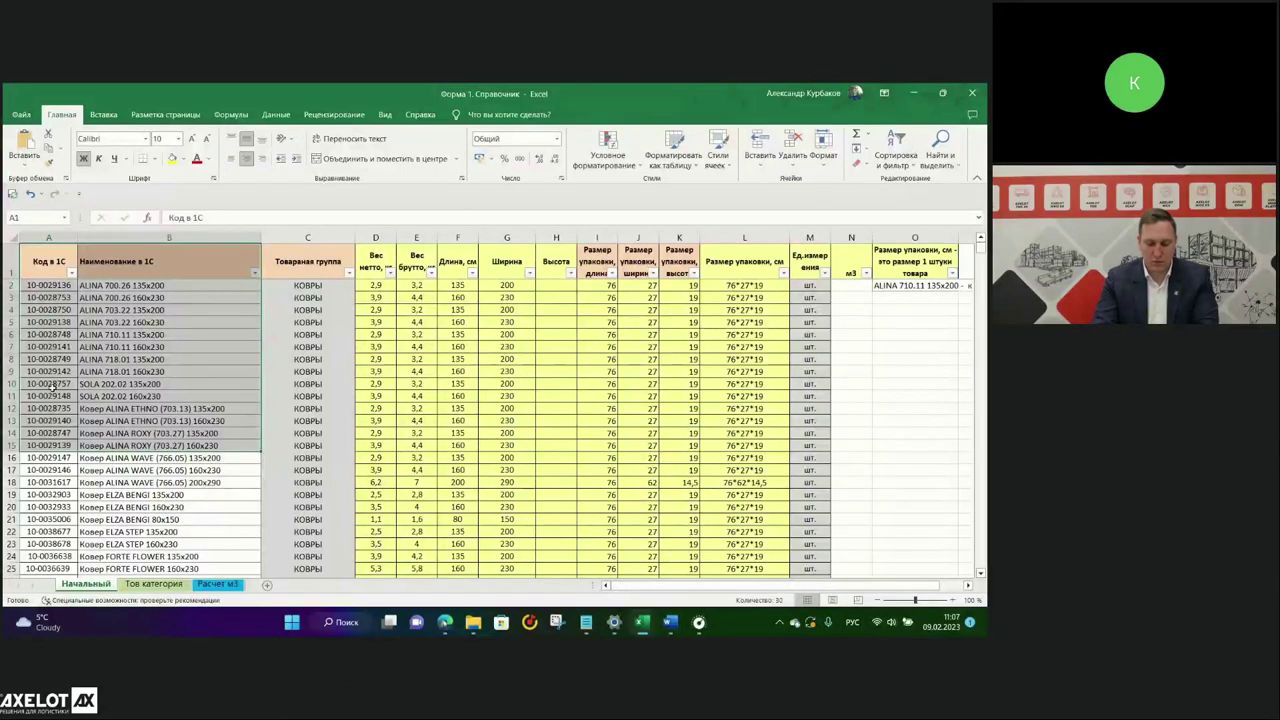
Review the product groups in the Товараная группа filter with all groups kept selected, and inspect the КОВРЫ rows.
{"action": "left_click", "coordinate": [325, 267]}
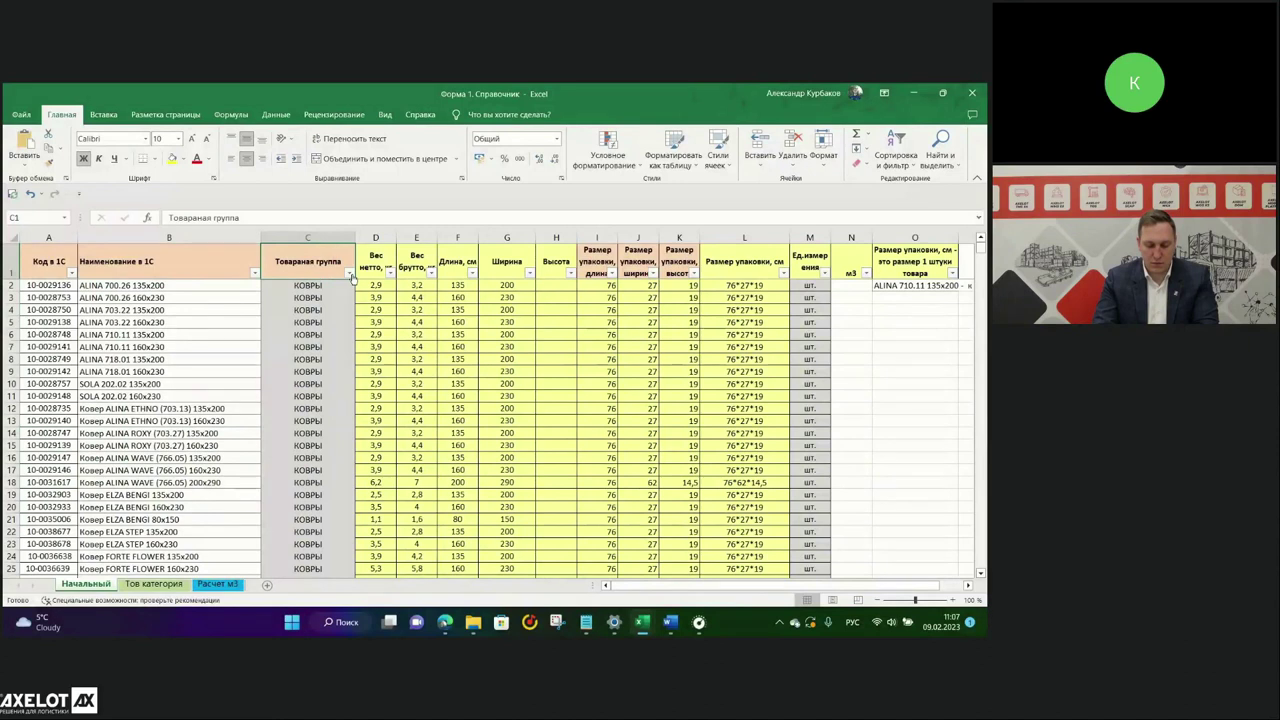
{"action": "left_click", "coordinate": [350, 274]}
{"action": "scroll", "coordinate": [277, 449], "scroll_direction": "down", "scroll_amount": 5}
{"action": "scroll", "coordinate": [277, 449], "scroll_direction": "up", "scroll_amount": 5}
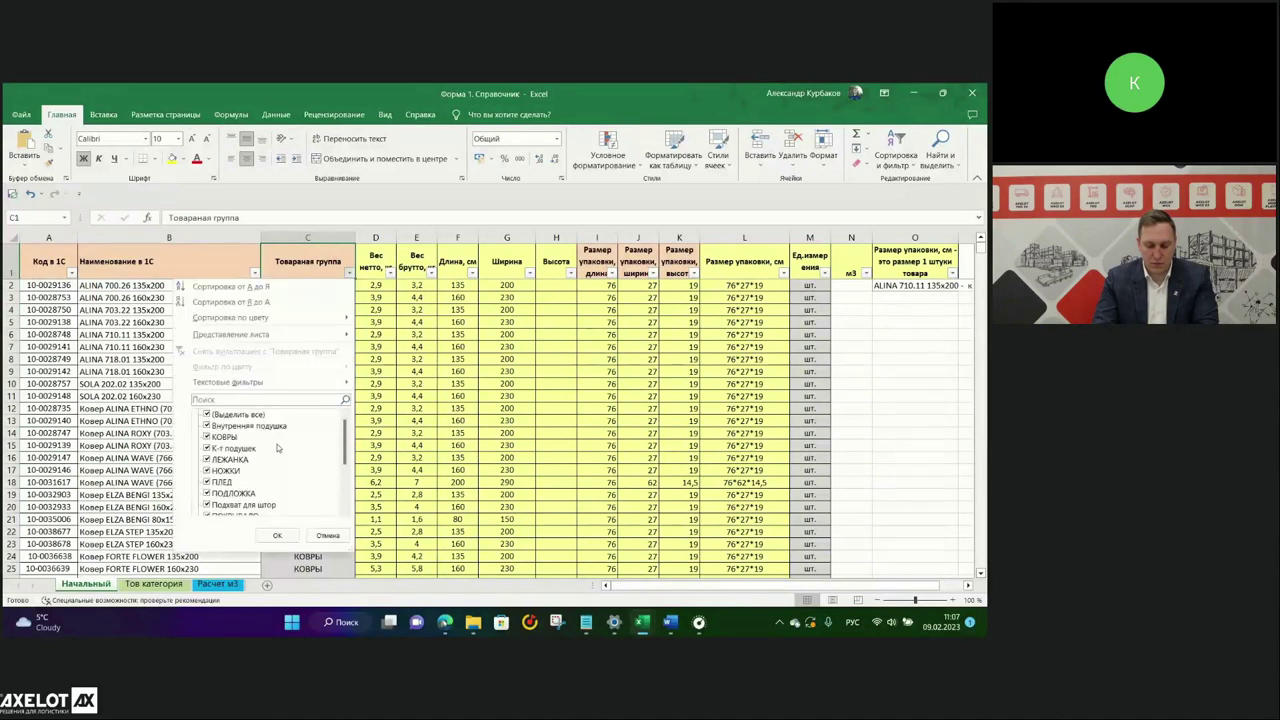
{"action": "left_click", "coordinate": [277, 535]}
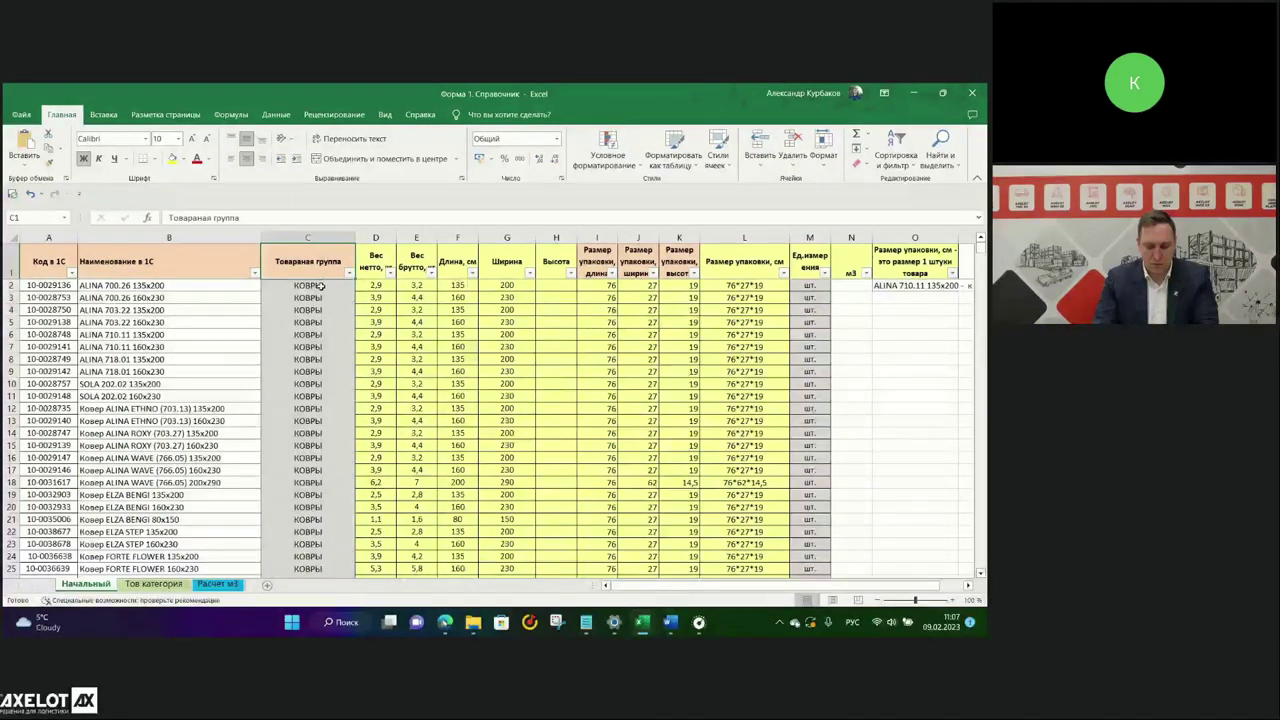
{"action": "left_click_drag", "start_coordinate": [320, 287], "coordinate": [310, 425]}
{"action": "left_click_drag", "start_coordinate": [190, 482], "coordinate": [300, 465]}
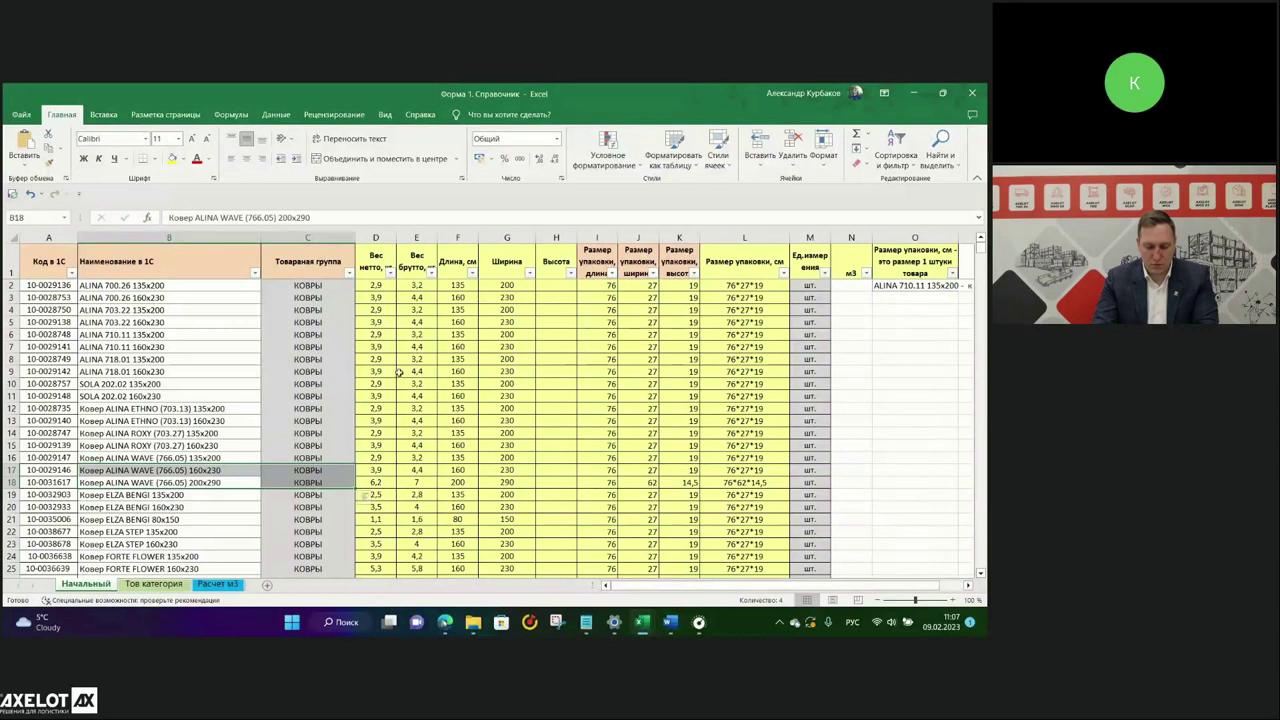
Examine the package length, width and height columns, the Ed.измерения column, and the table's filled range from Код в 1С onward.
{"action": "left_click_drag", "start_coordinate": [602, 258], "coordinate": [680, 262]}
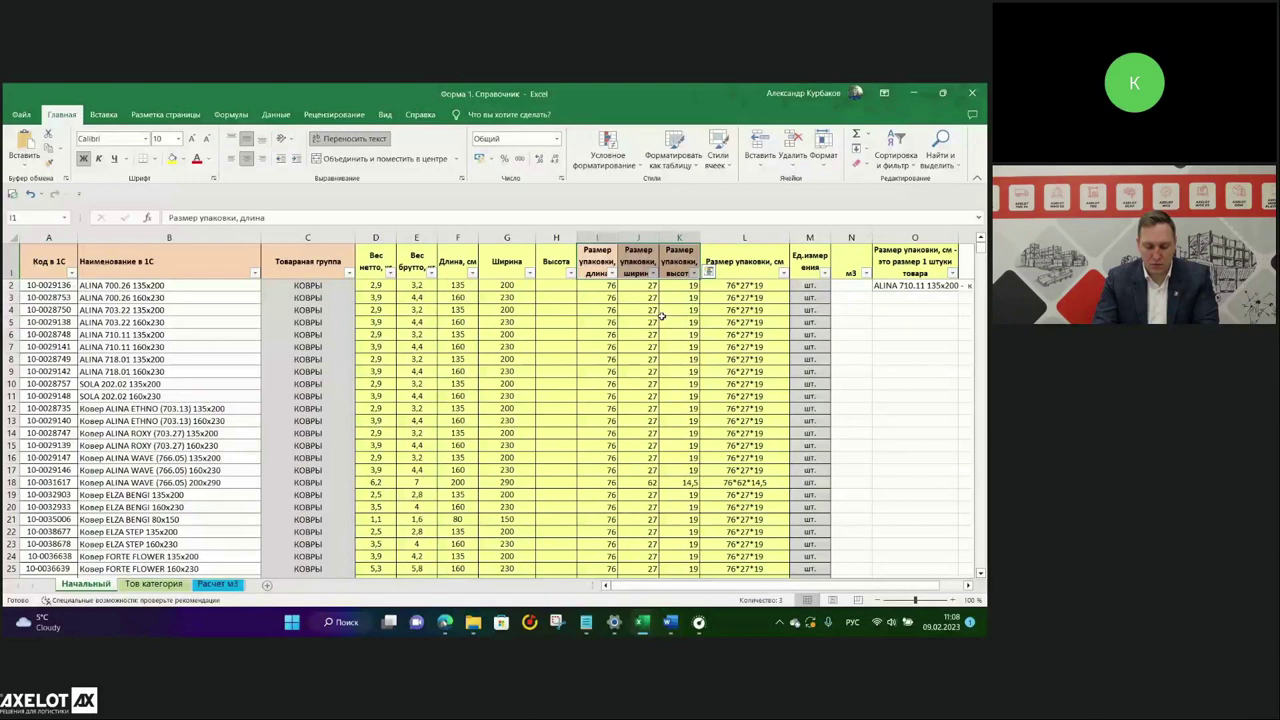
{"action": "left_click", "coordinate": [590, 258]}
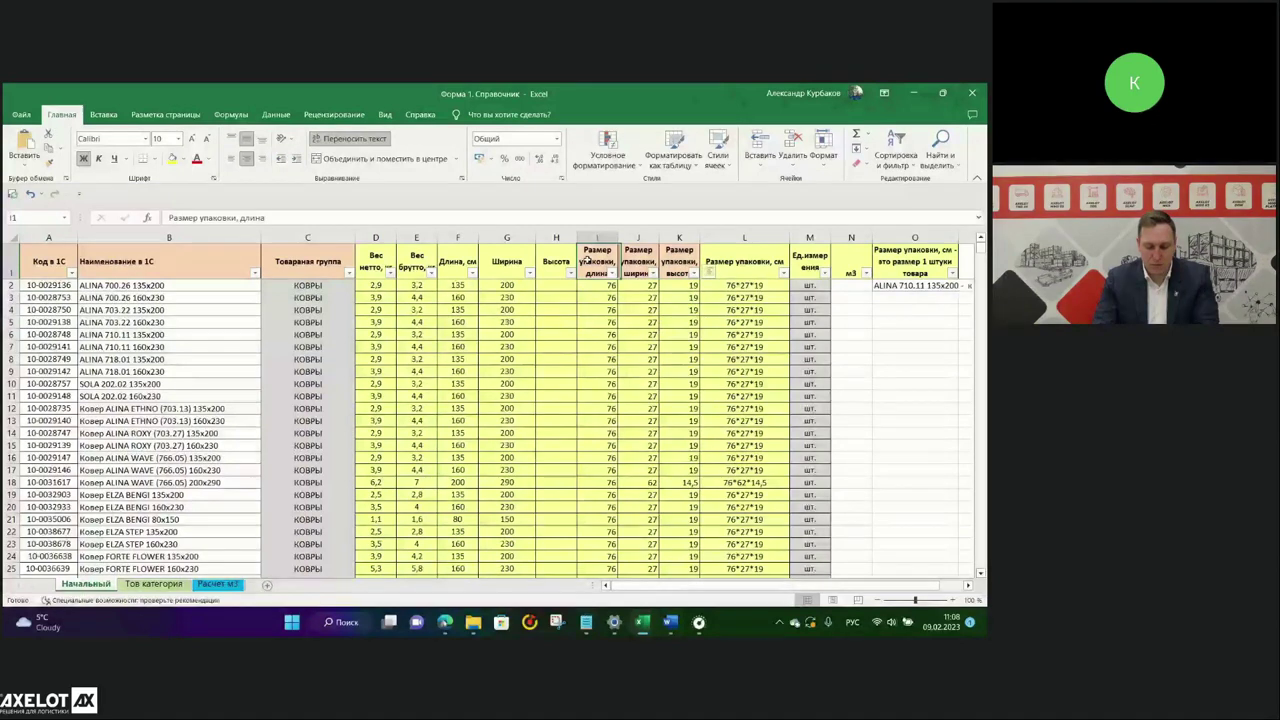
{"action": "left_click_drag", "start_coordinate": [588, 258], "coordinate": [682, 384]}
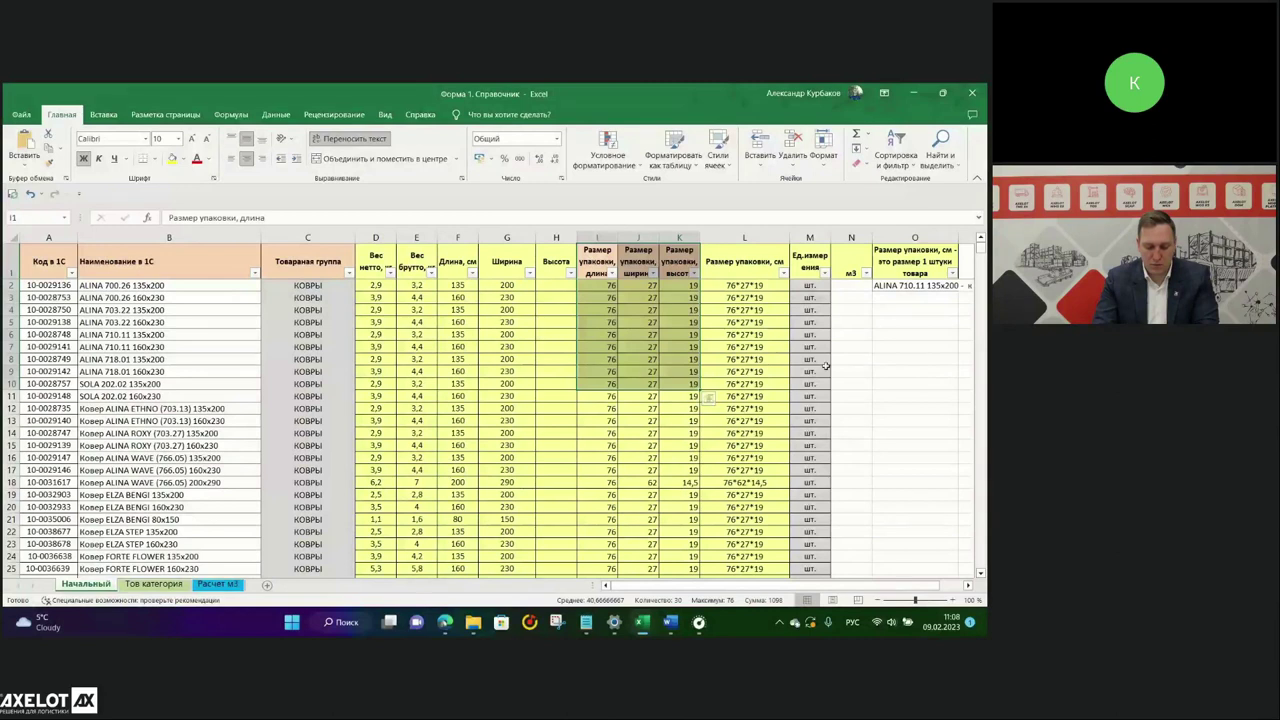
{"action": "left_click", "coordinate": [810, 240]}
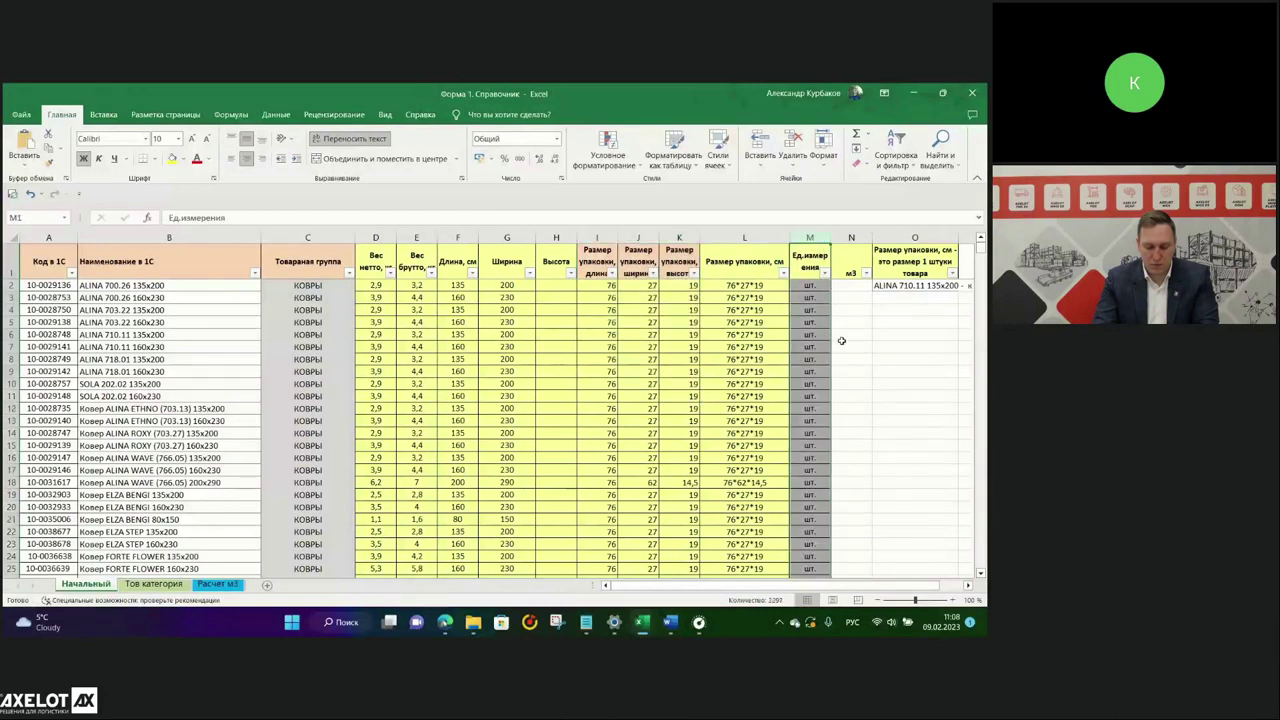
{"action": "left_click", "coordinate": [808, 411]}
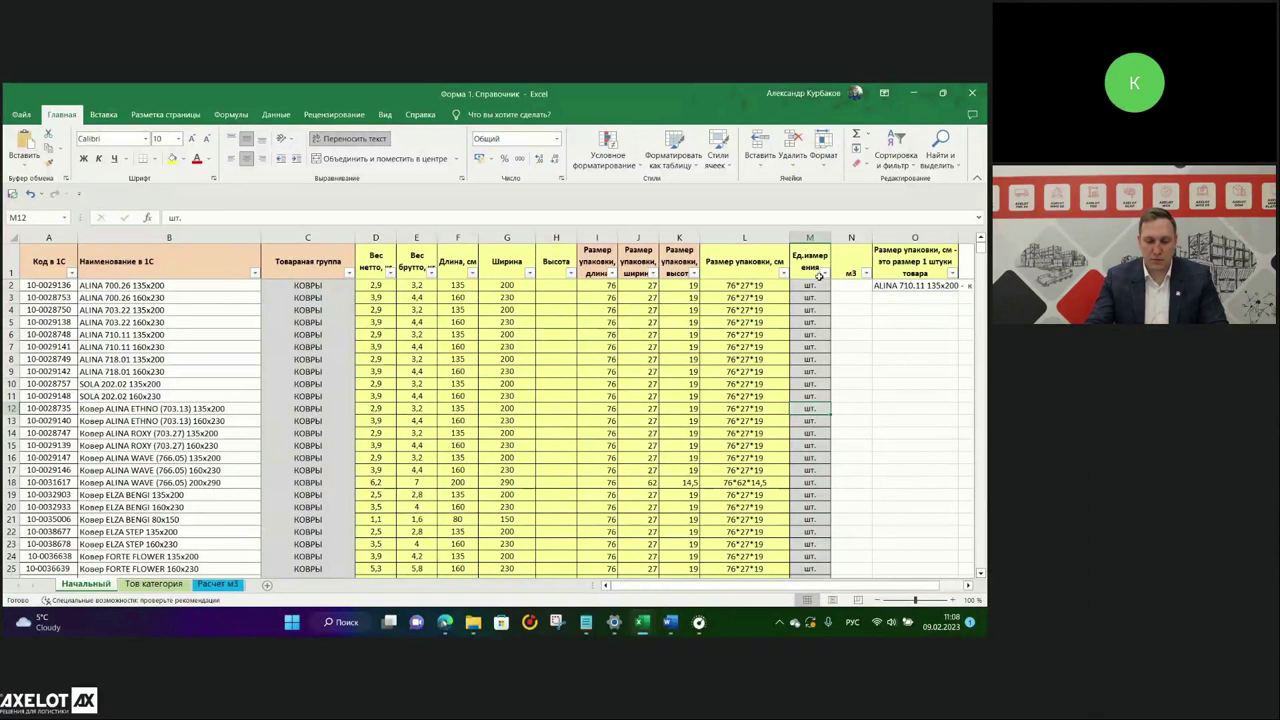
{"action": "left_click_drag", "start_coordinate": [810, 285], "coordinate": [820, 422]}
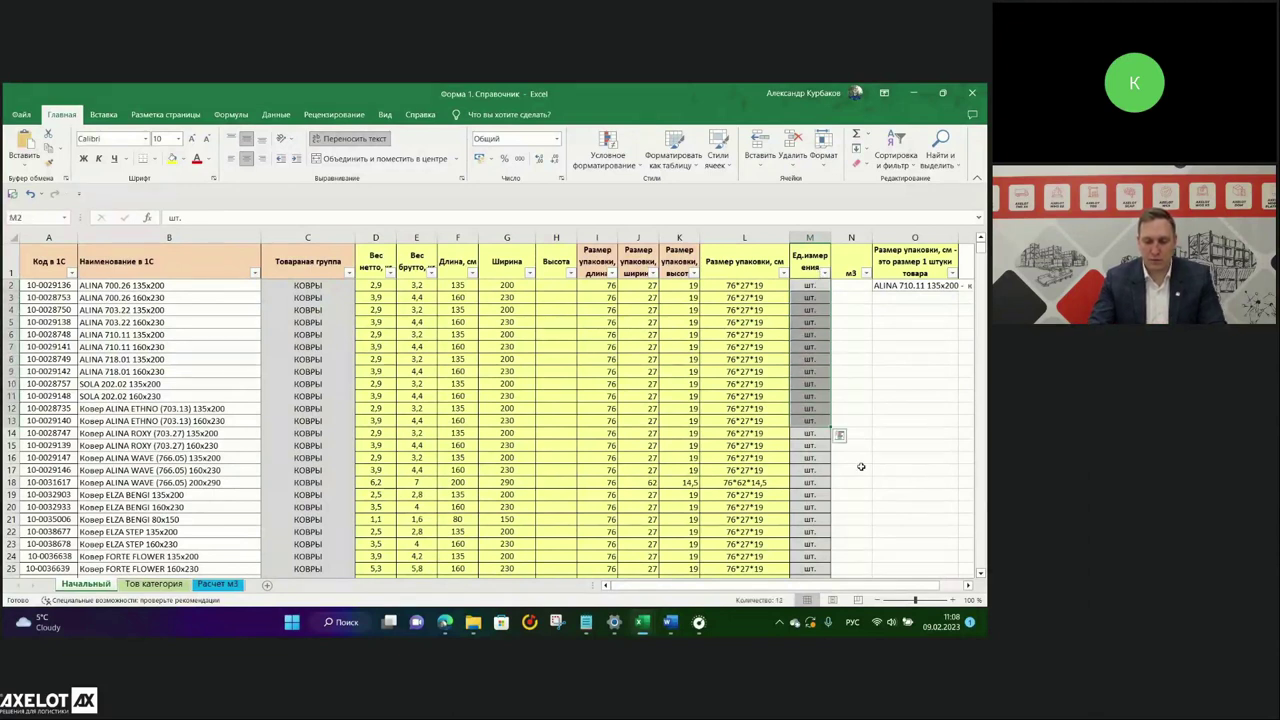
{"action": "left_click_drag", "start_coordinate": [48, 262], "coordinate": [815, 436]}
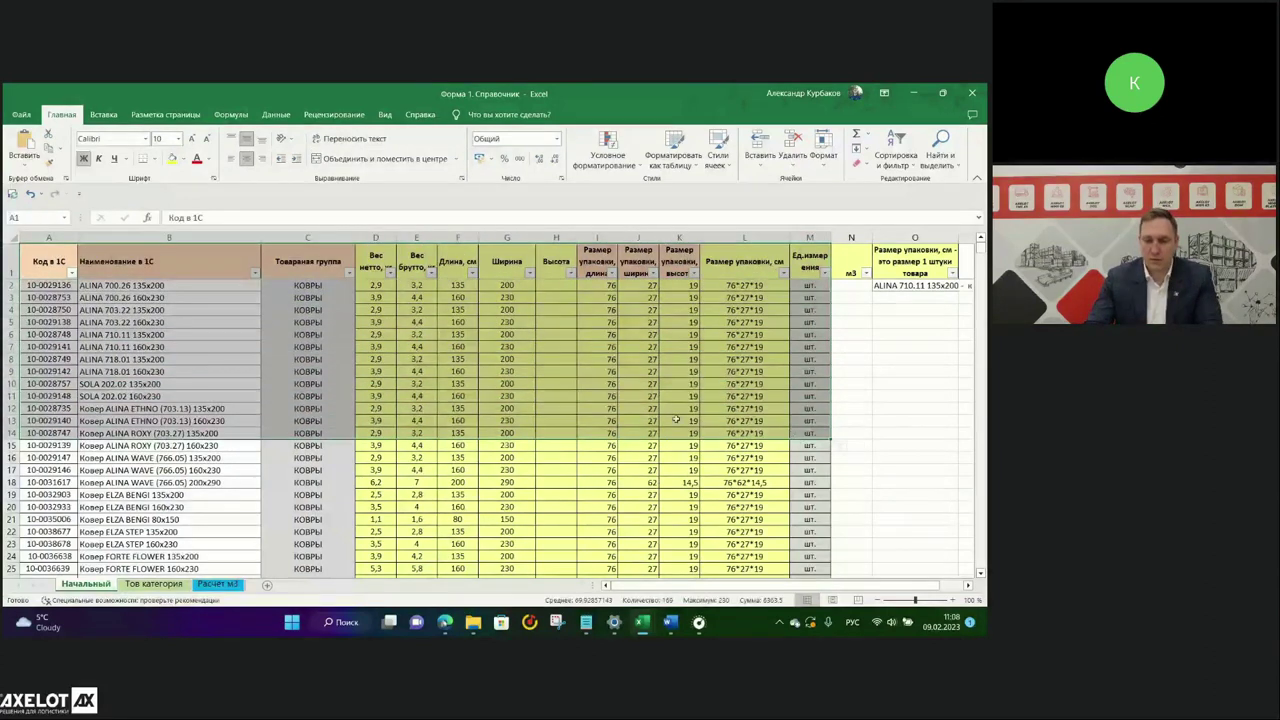
Inspect the Высота column and compare the package length values with the product group of the КОВРЫ rows.
{"action": "left_click", "coordinate": [598, 375]}
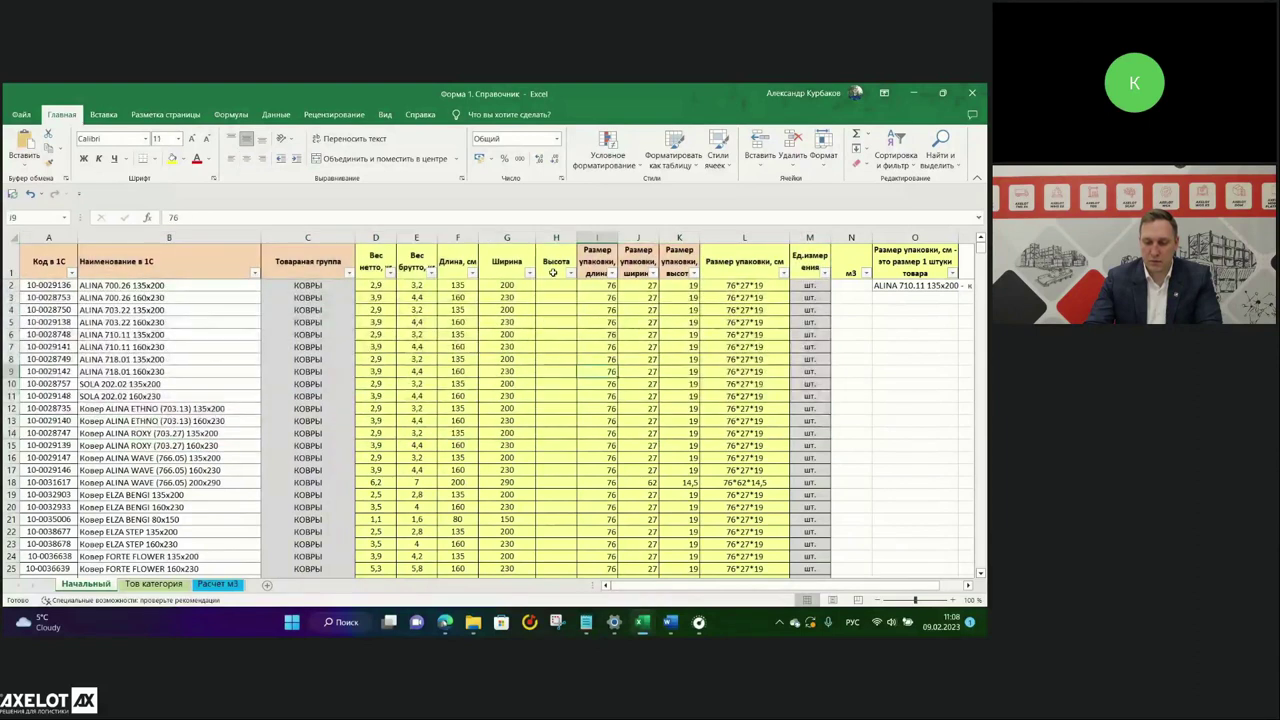
{"action": "left_click_drag", "start_coordinate": [556, 266], "coordinate": [394, 325]}
{"action": "left_click", "coordinate": [556, 334]}
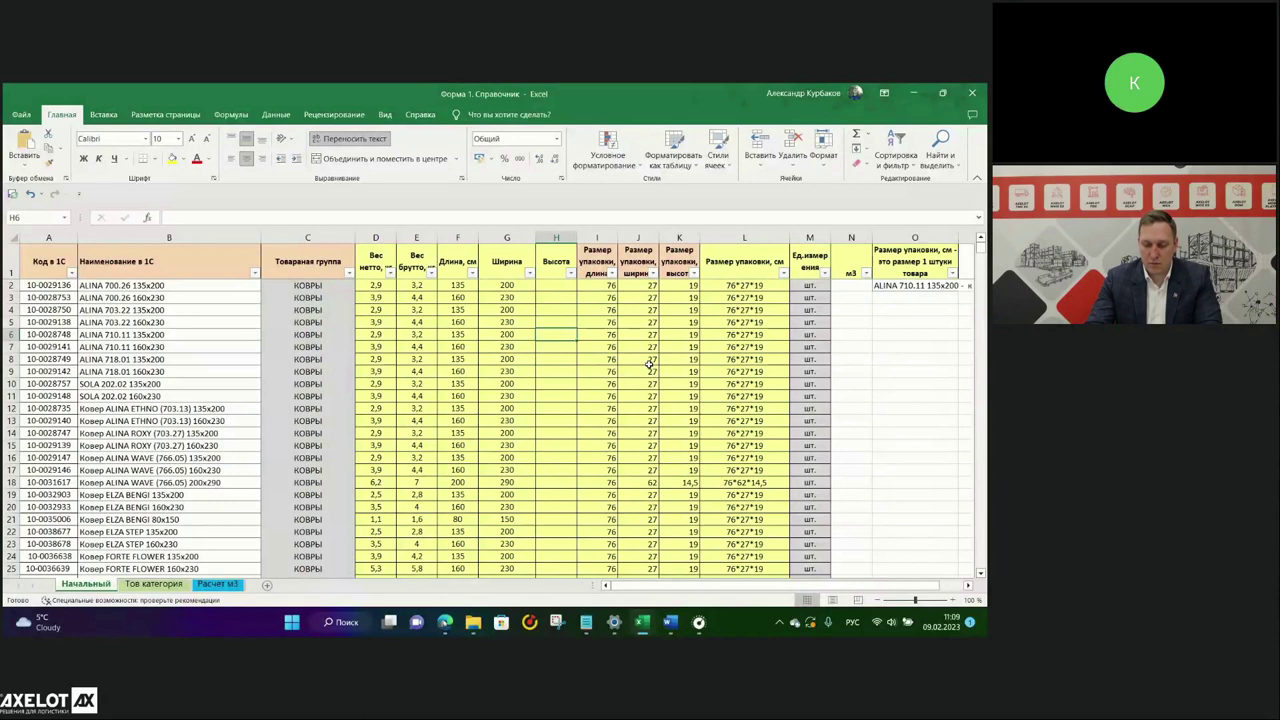
{"action": "left_click", "coordinate": [598, 288]}
{"action": "left_click_drag", "start_coordinate": [598, 288], "coordinate": [603, 470]}
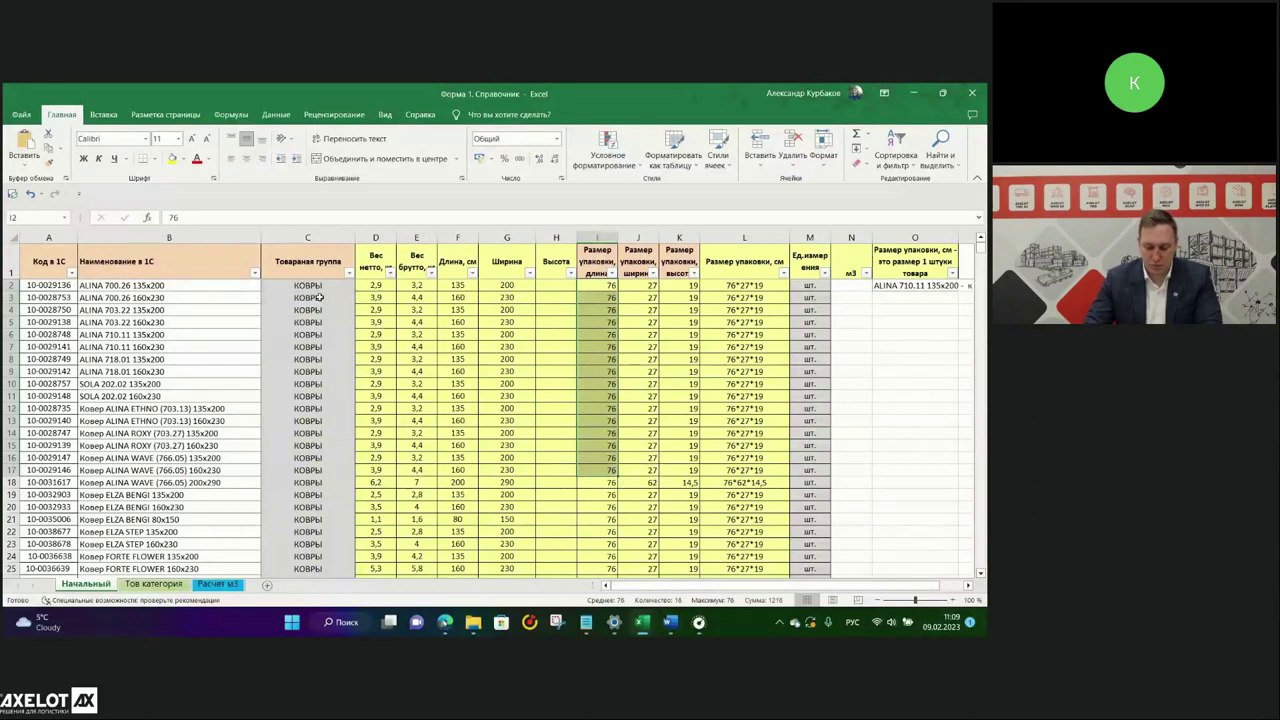
{"action": "left_click_drag", "start_coordinate": [315, 285], "coordinate": [310, 494]}
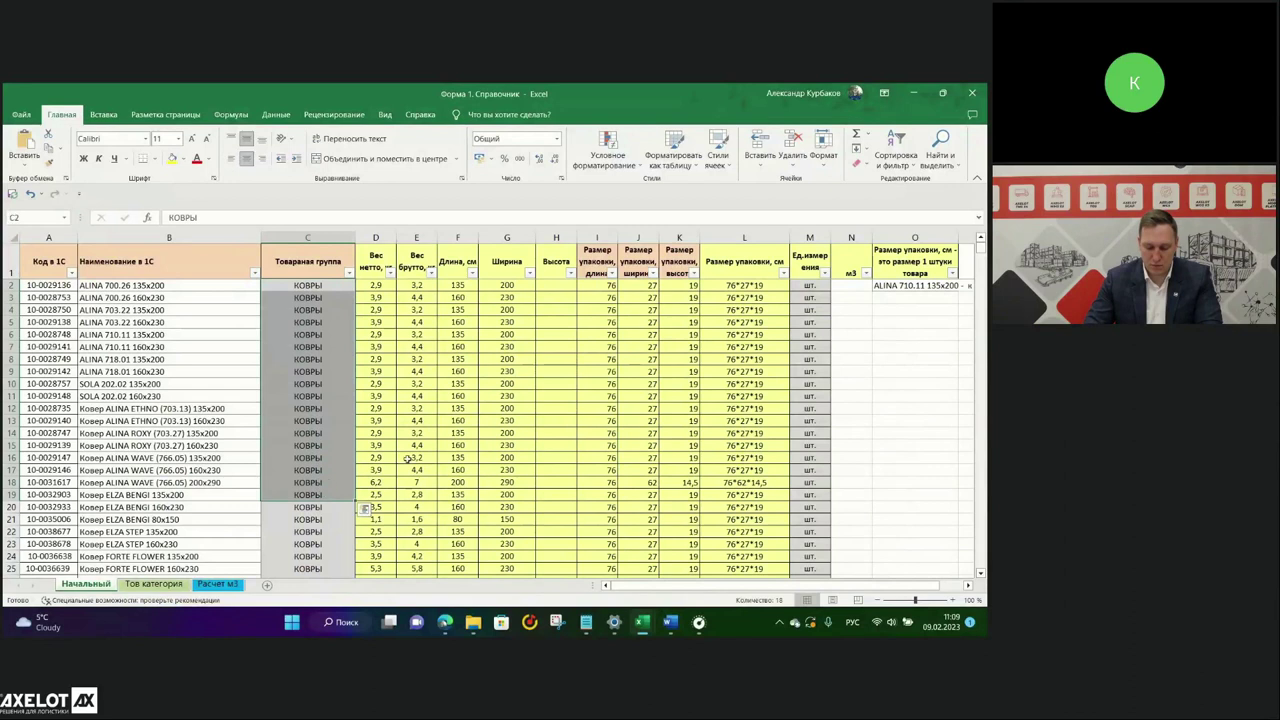
{"action": "left_click_drag", "start_coordinate": [612, 285], "coordinate": [610, 519]}
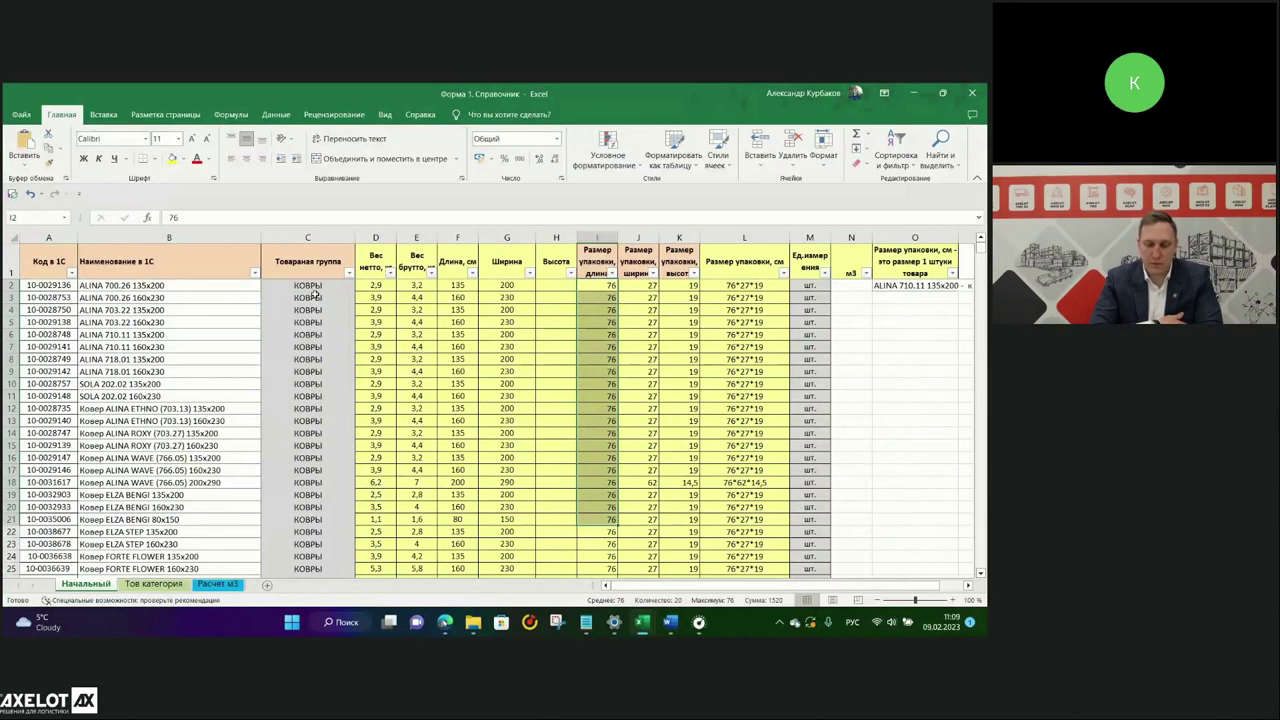
Examine the package length values of the КОВРЫ rows and the corresponding product names in the Наименование в 1С column.
{"action": "left_click_drag", "start_coordinate": [604, 287], "coordinate": [605, 510]}
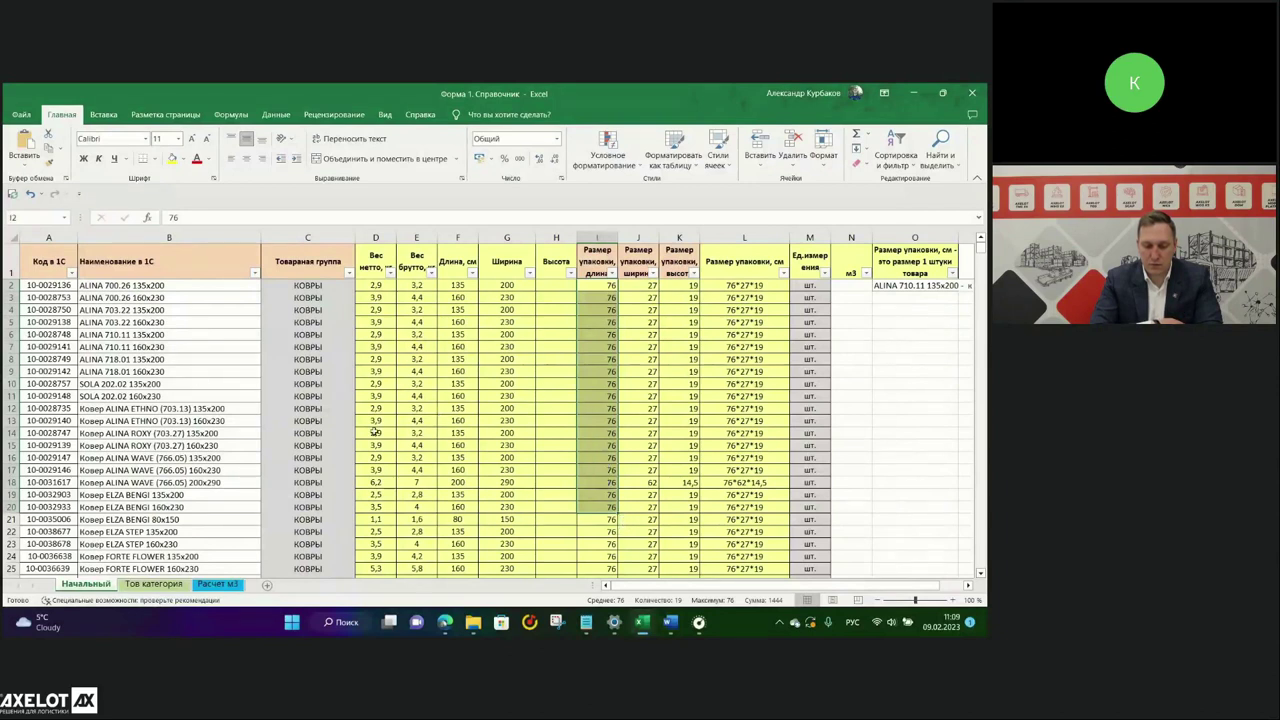
{"action": "left_click_drag", "start_coordinate": [160, 288], "coordinate": [244, 484]}
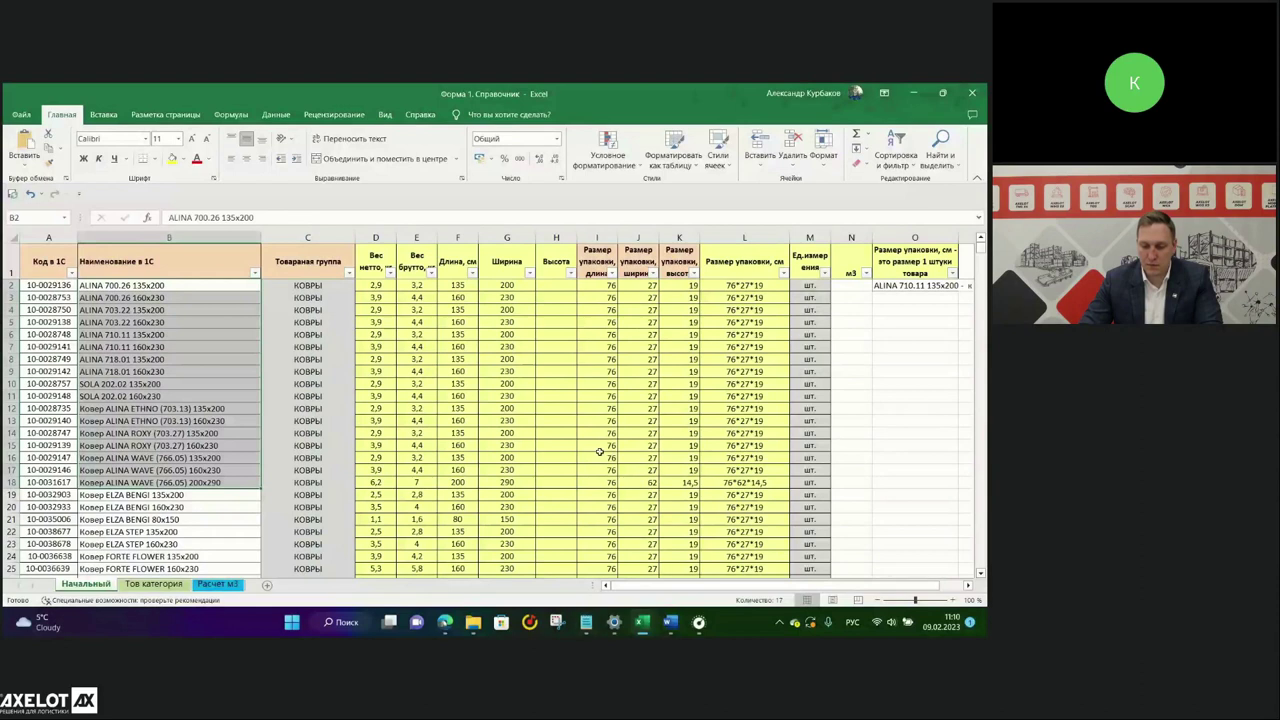
Switch to the Форма 2. Запасы workbook, open its Начальный sheet and review the table's columns from Дата to Товарная группа.
{"action": "left_click", "coordinate": [643, 626]}
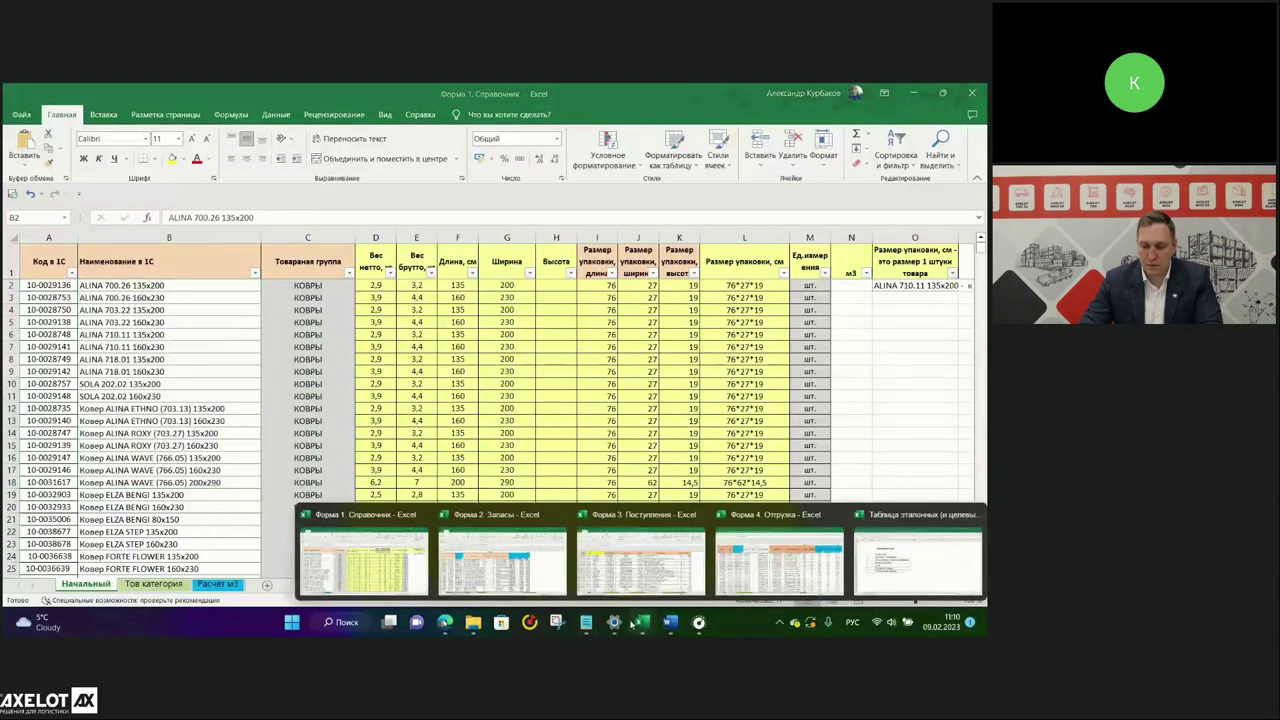
{"action": "left_click", "coordinate": [505, 565]}
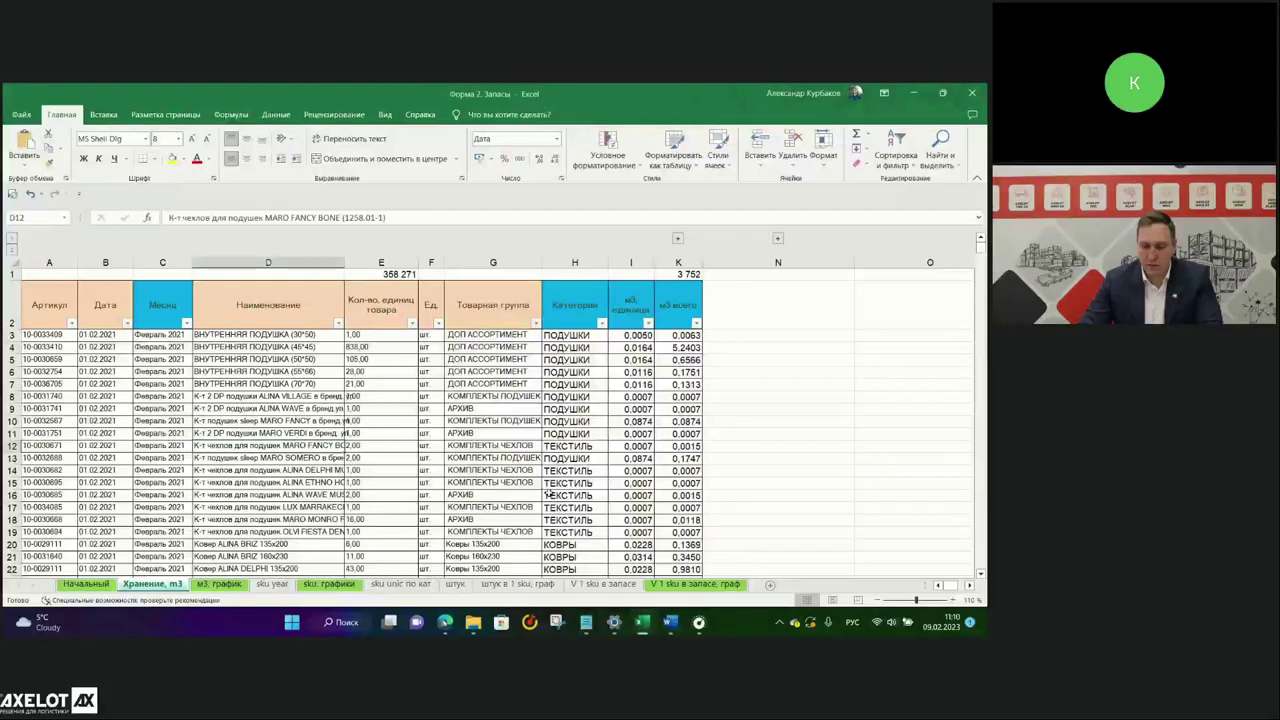
{"action": "left_click", "coordinate": [86, 584]}
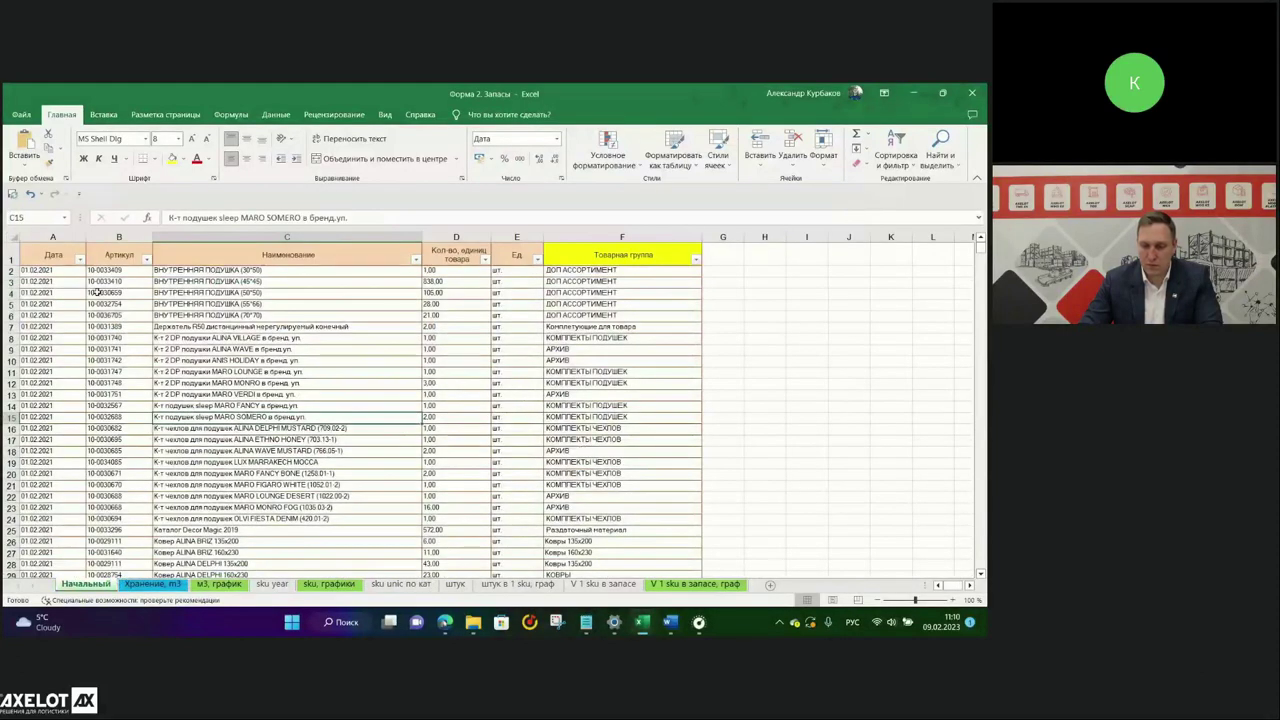
{"action": "left_click_drag", "start_coordinate": [38, 258], "coordinate": [620, 360]}
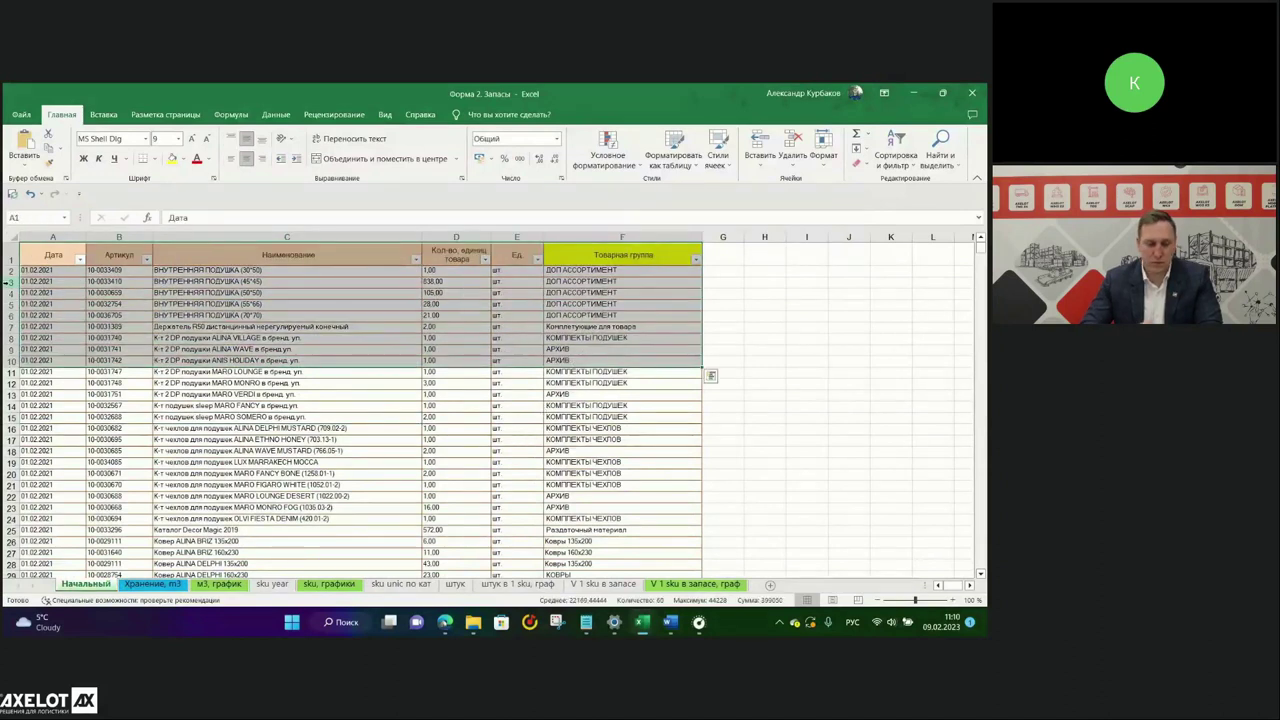
Examine the Дата, Артикул and Наименование columns of the stock table.
{"action": "left_click_drag", "start_coordinate": [50, 270], "coordinate": [50, 394]}
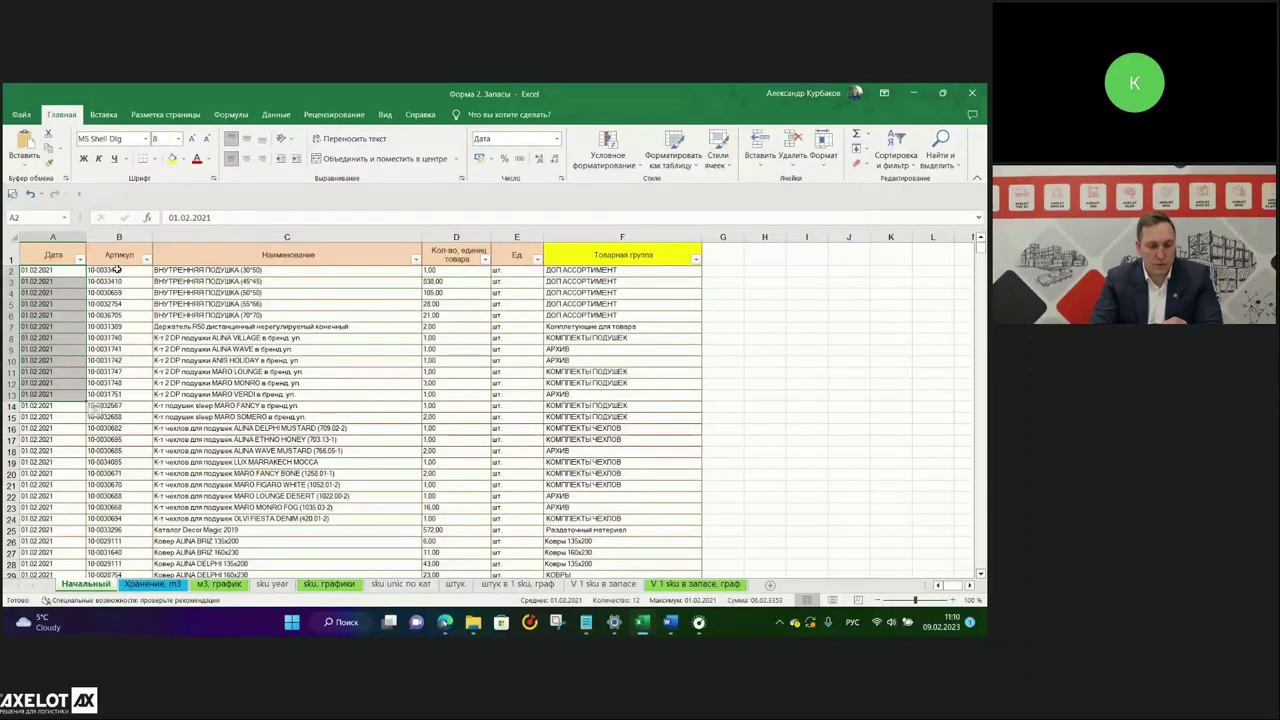
{"action": "left_click_drag", "start_coordinate": [118, 270], "coordinate": [118, 394]}
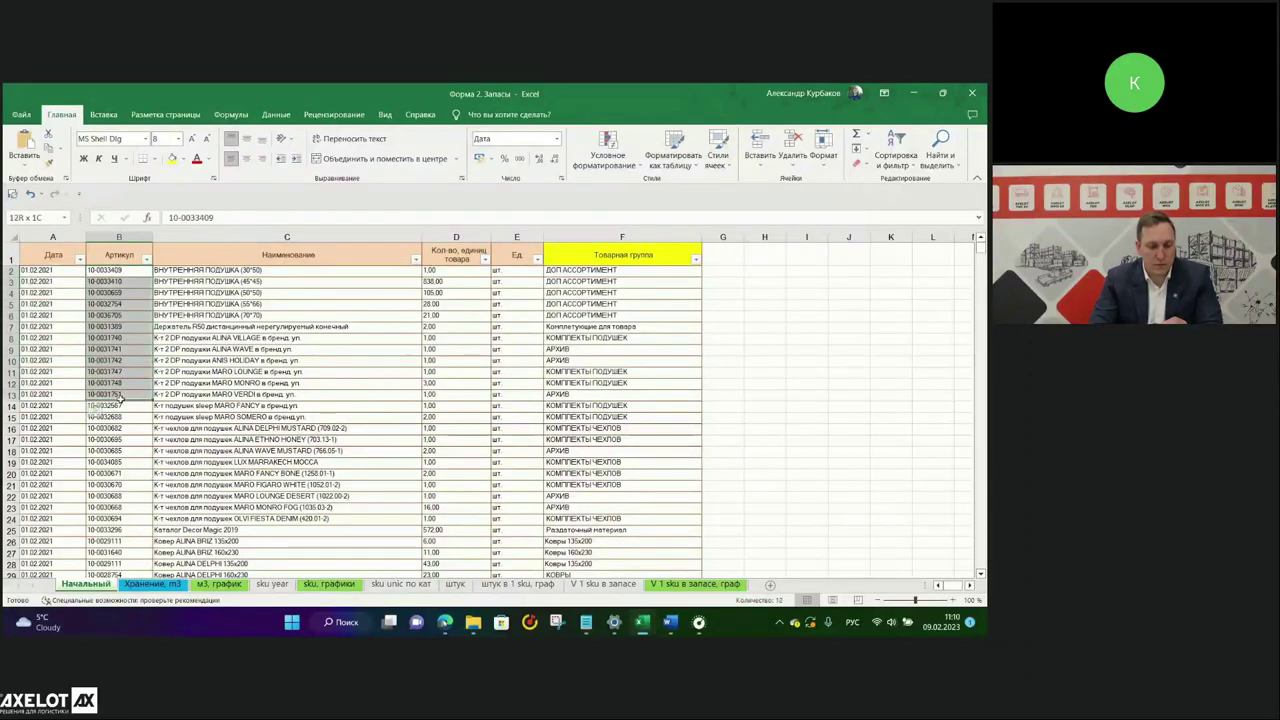
{"action": "left_click", "coordinate": [217, 271]}
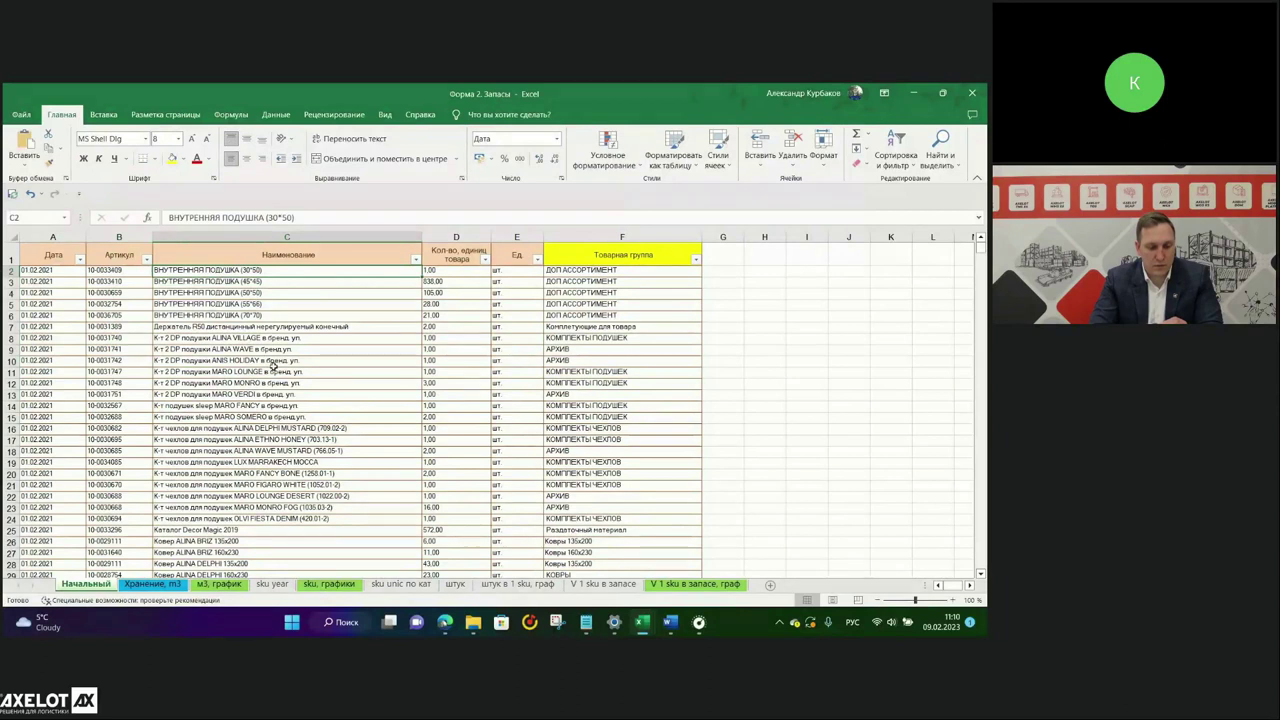
{"action": "left_click_drag", "start_coordinate": [112, 270], "coordinate": [112, 360]}
{"action": "left_click_drag", "start_coordinate": [238, 270], "coordinate": [300, 305]}
Examine the stock table's quantity column, the Ед. column and the Товарная группа column.
{"action": "left_click", "coordinate": [449, 271]}
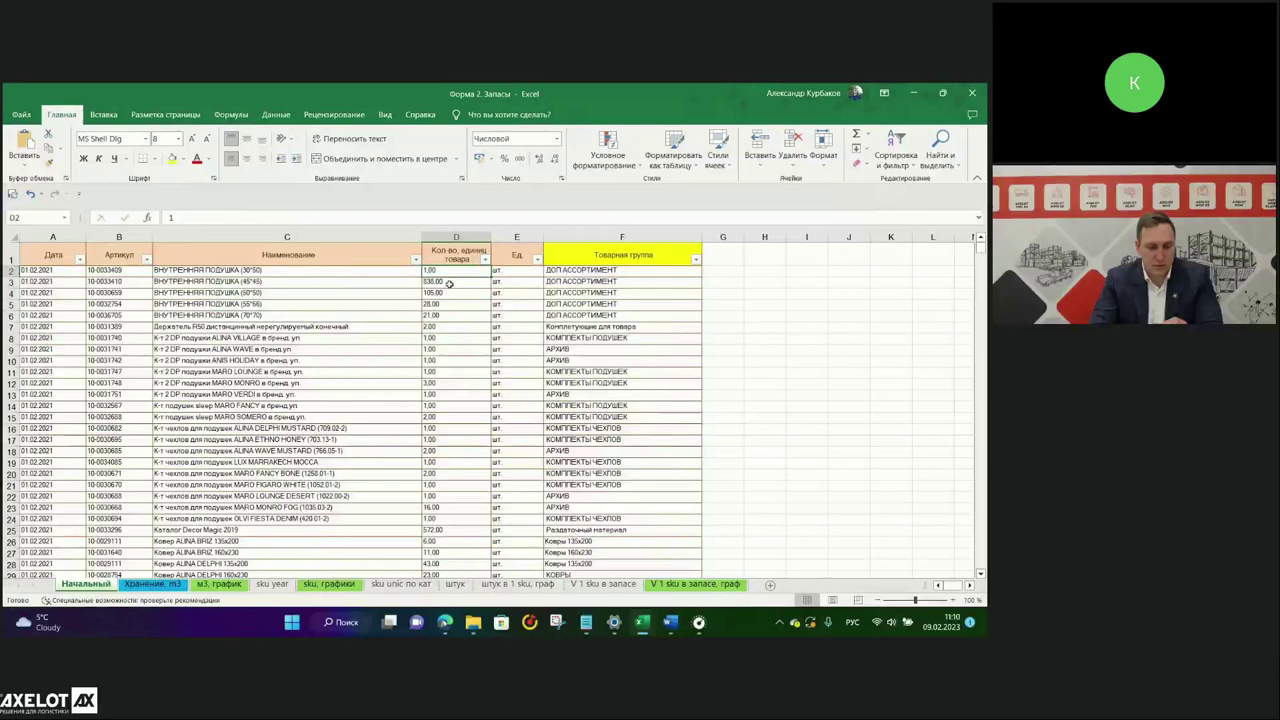
{"action": "left_click_drag", "start_coordinate": [449, 270], "coordinate": [478, 535]}
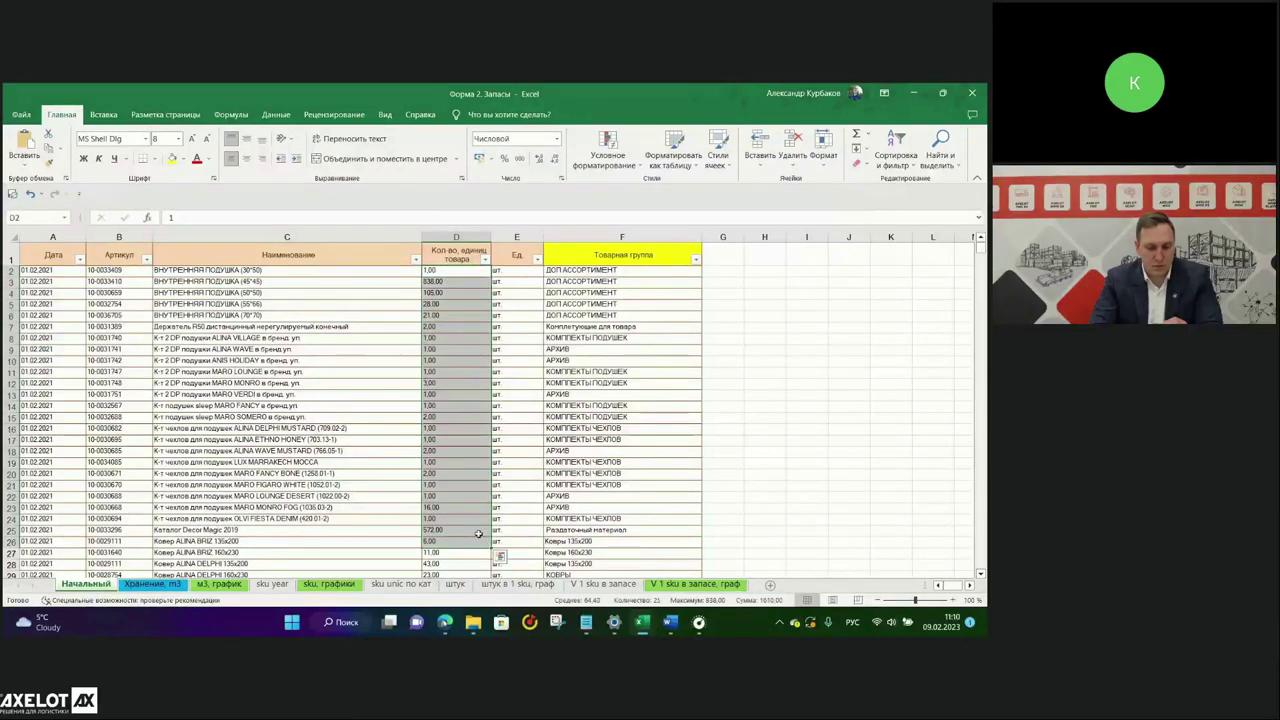
{"action": "left_click_drag", "start_coordinate": [505, 272], "coordinate": [517, 469]}
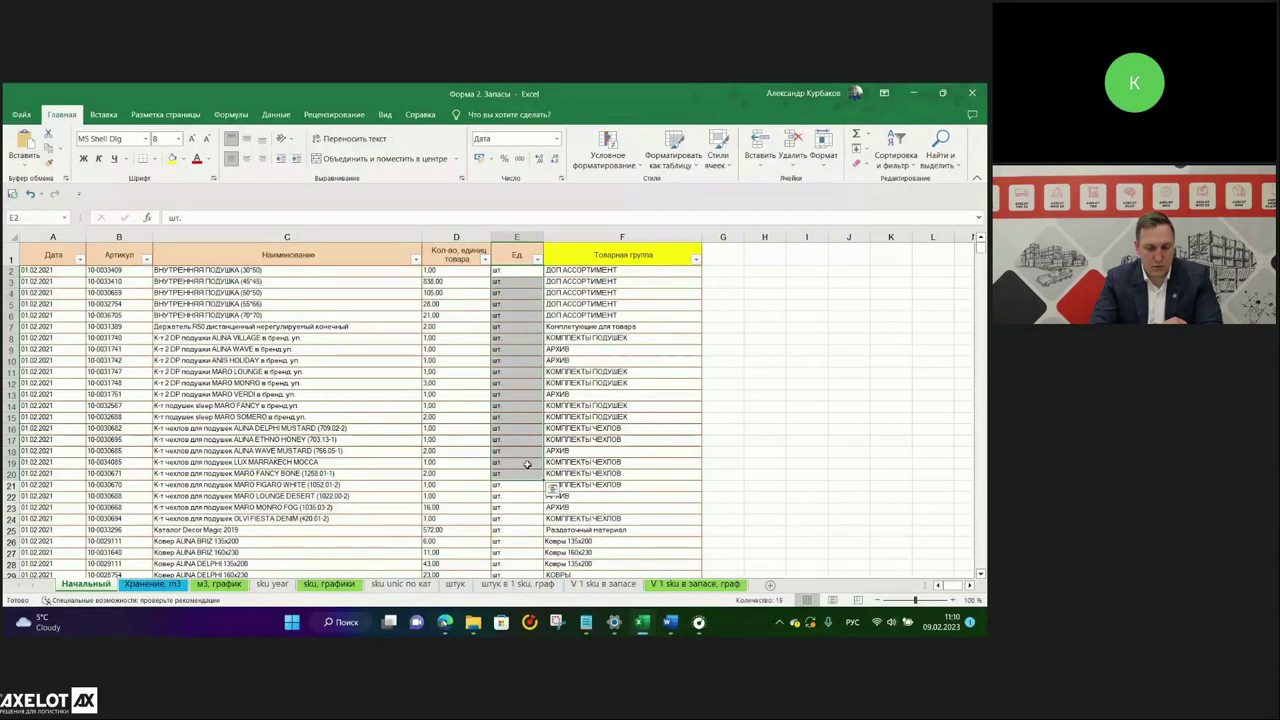
{"action": "left_click", "coordinate": [615, 255]}
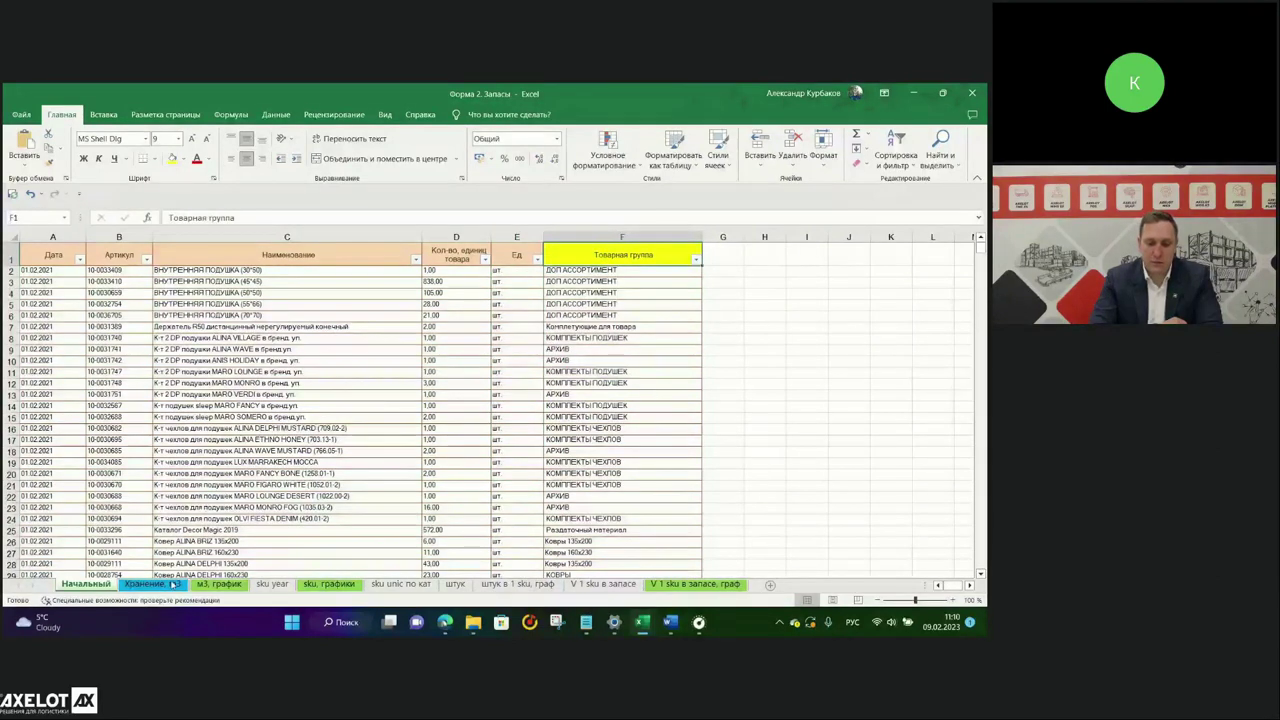
{"action": "left_click_drag", "start_coordinate": [633, 253], "coordinate": [633, 470]}
{"action": "left_click", "coordinate": [526, 455]}
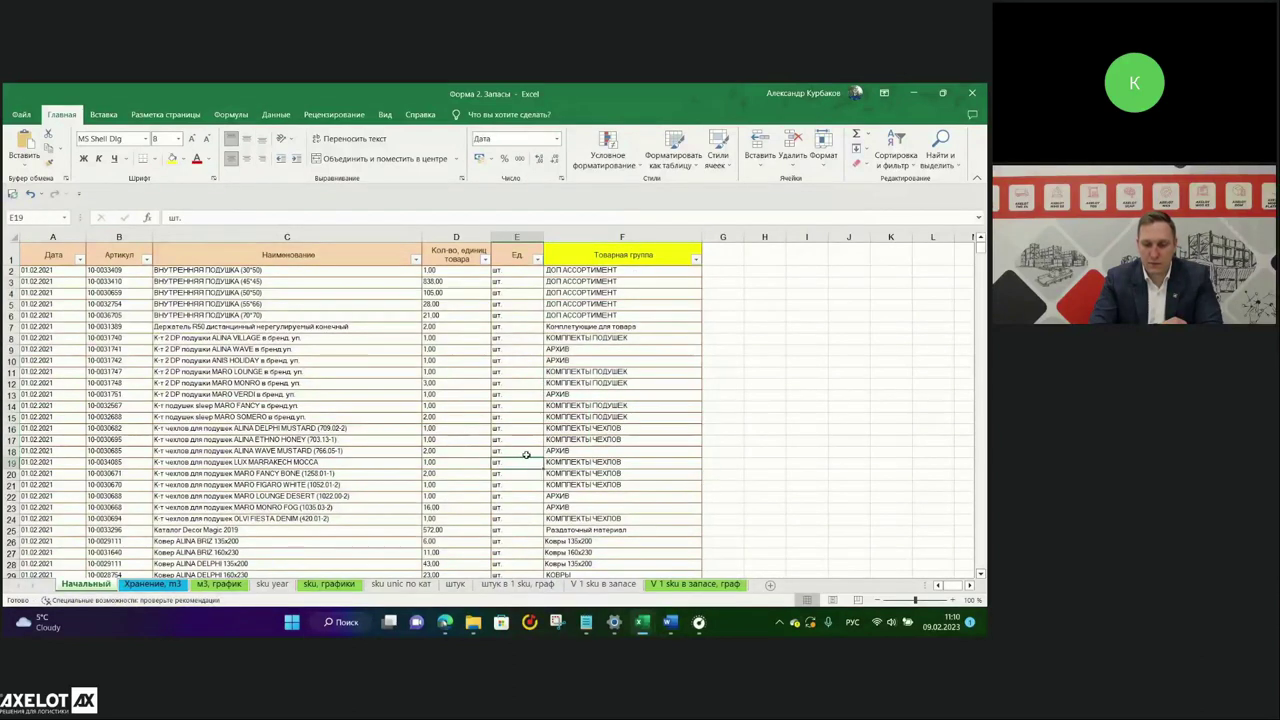
Switch to the Форма 3. Поступления workbook and review the Дата, Номер документа and Тип документа columns.
{"action": "mouse_move", "coordinate": [640, 624]}
{"action": "left_click", "coordinate": [634, 568]}
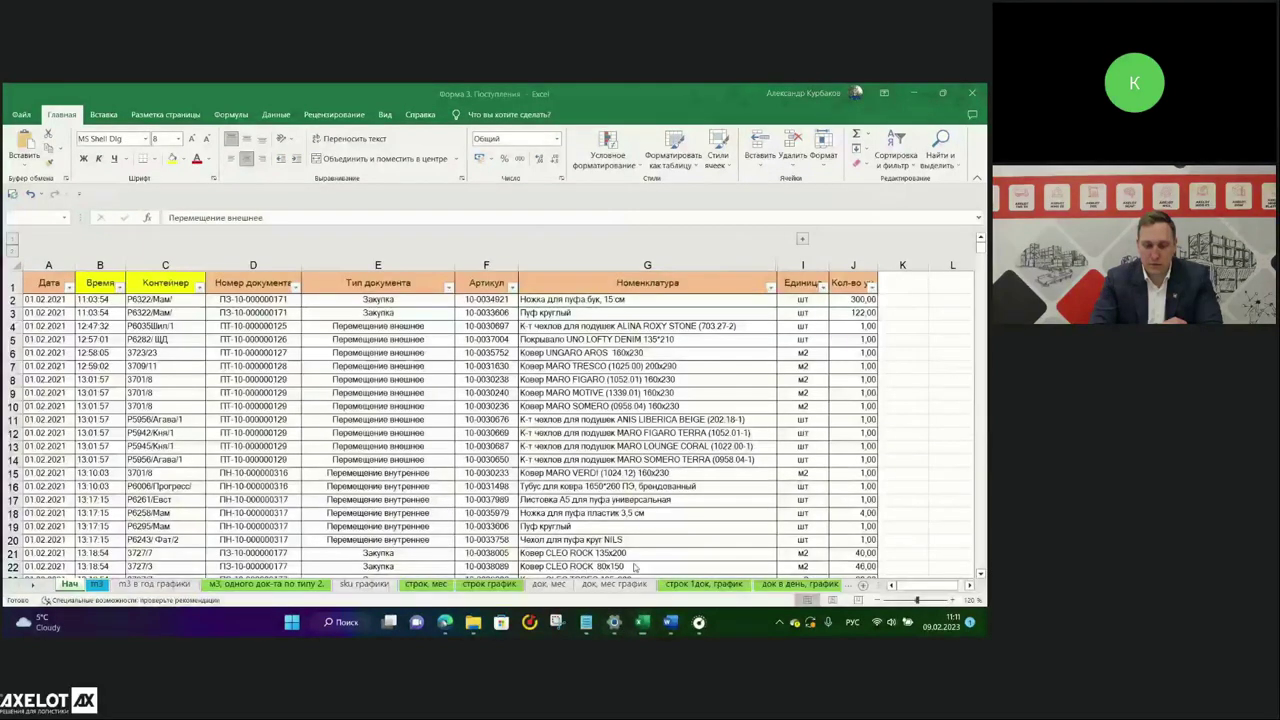
{"action": "left_click", "coordinate": [47, 264]}
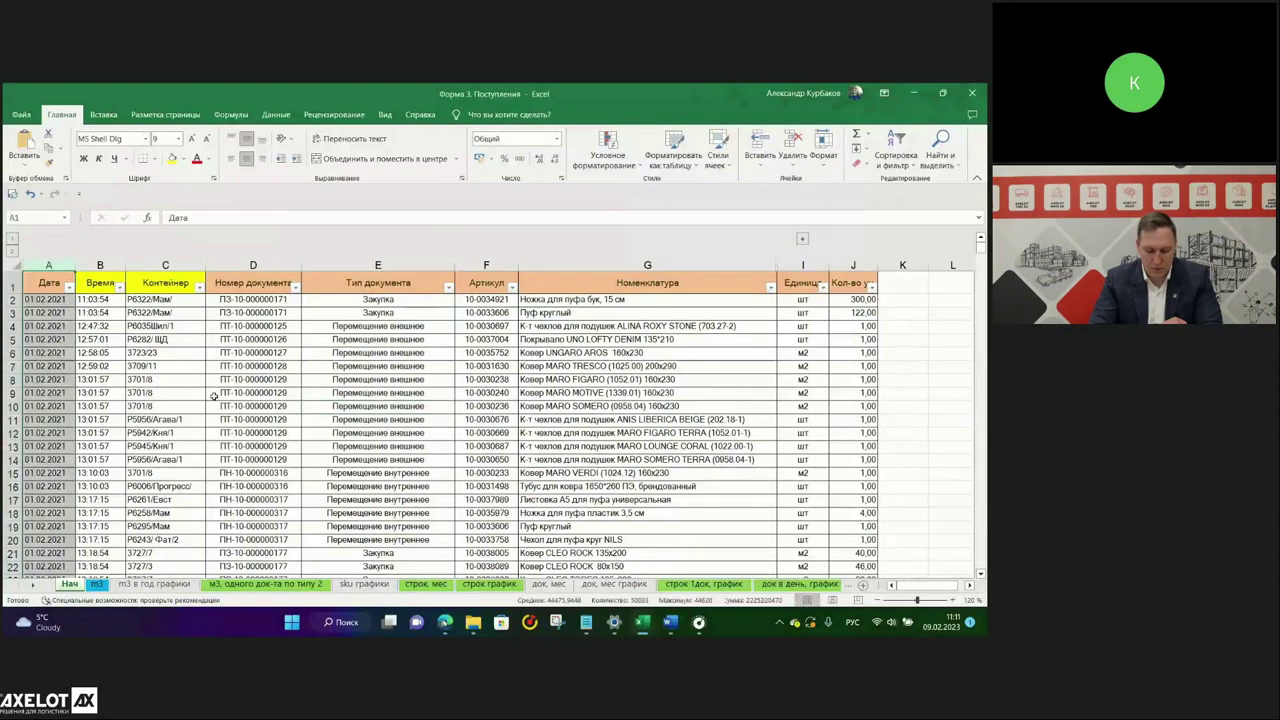
{"action": "left_click", "coordinate": [255, 265]}
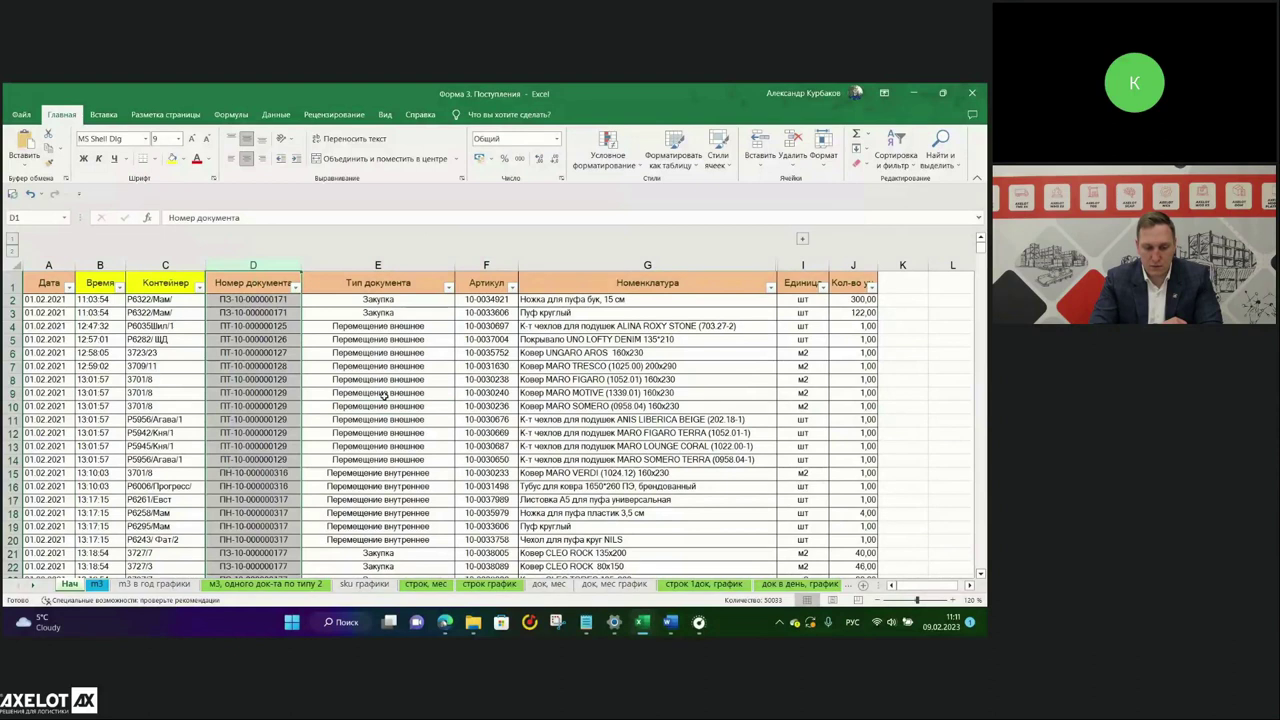
{"action": "left_click", "coordinate": [378, 265]}
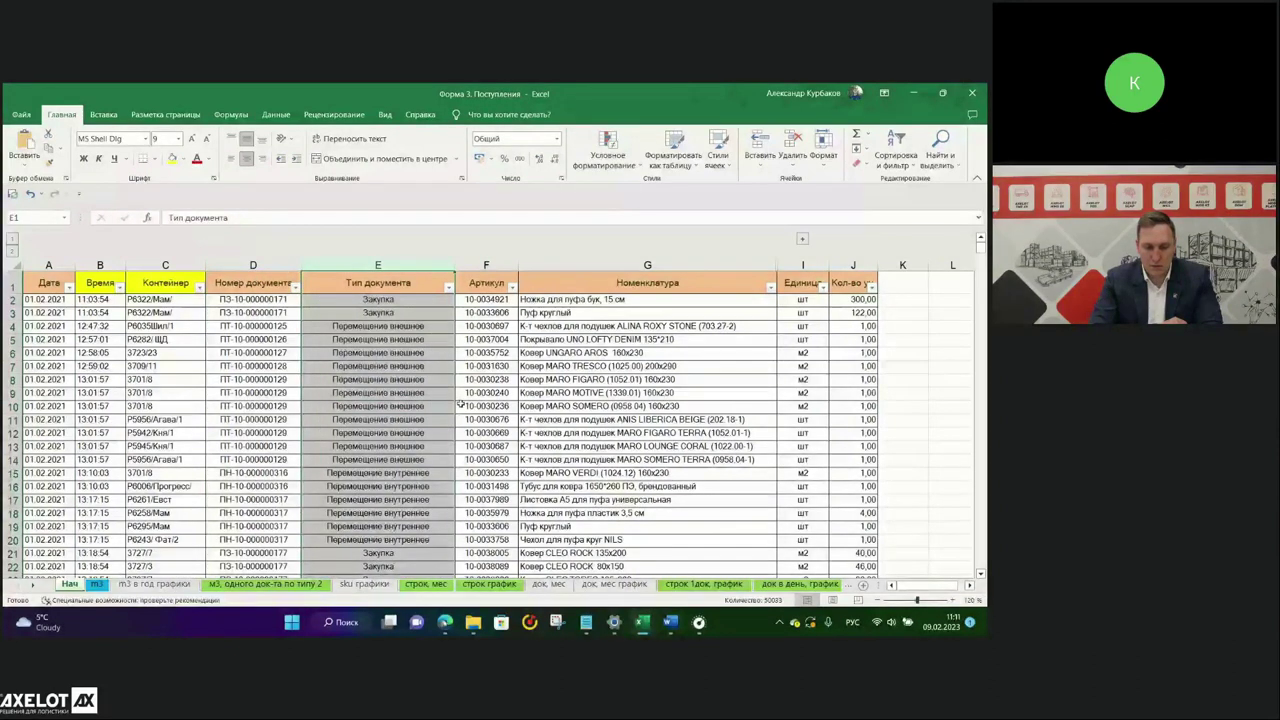
Review the document types in the Тип документа filter with all types kept selected.
{"action": "left_click", "coordinate": [448, 289]}
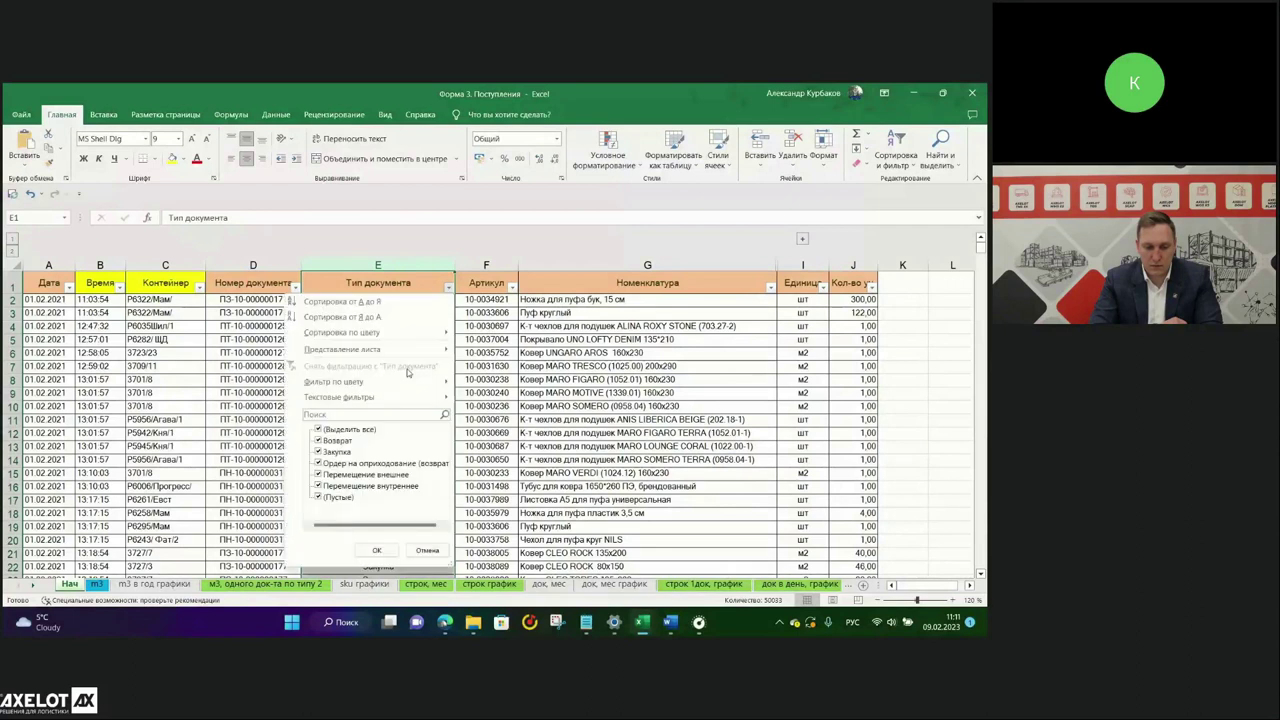
{"action": "left_click", "coordinate": [377, 550]}
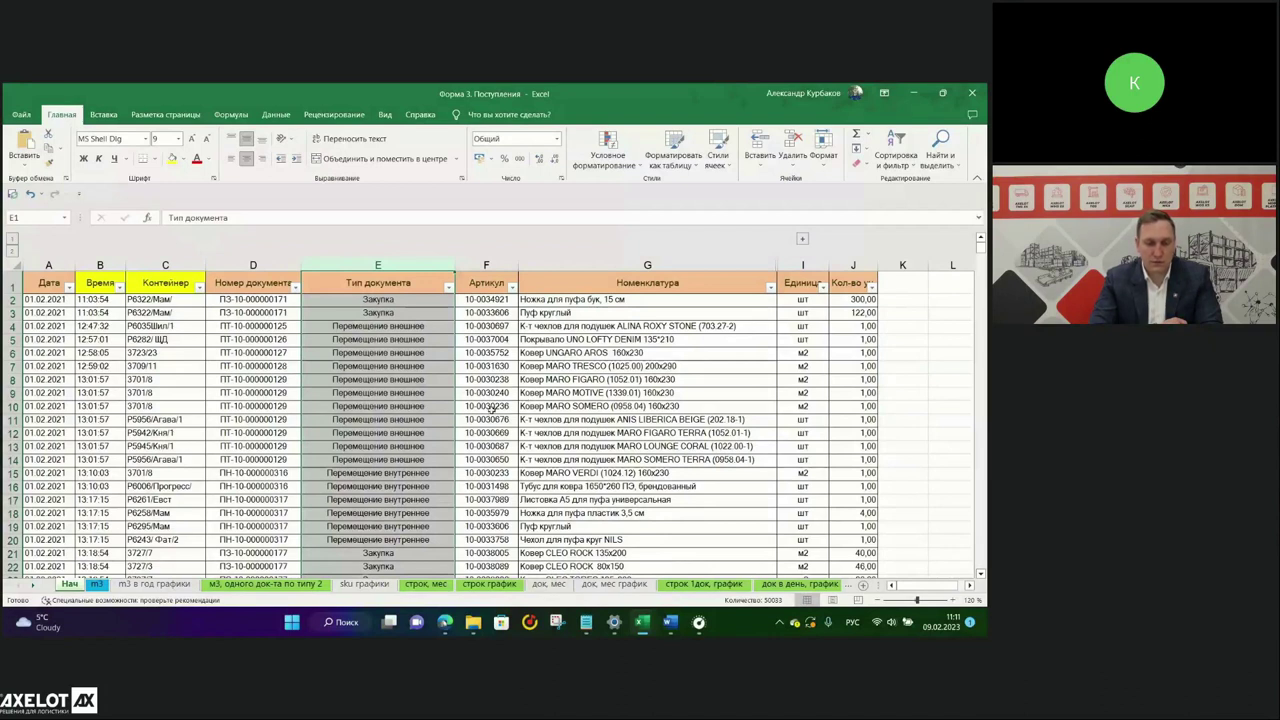
{"action": "left_click", "coordinate": [424, 393]}
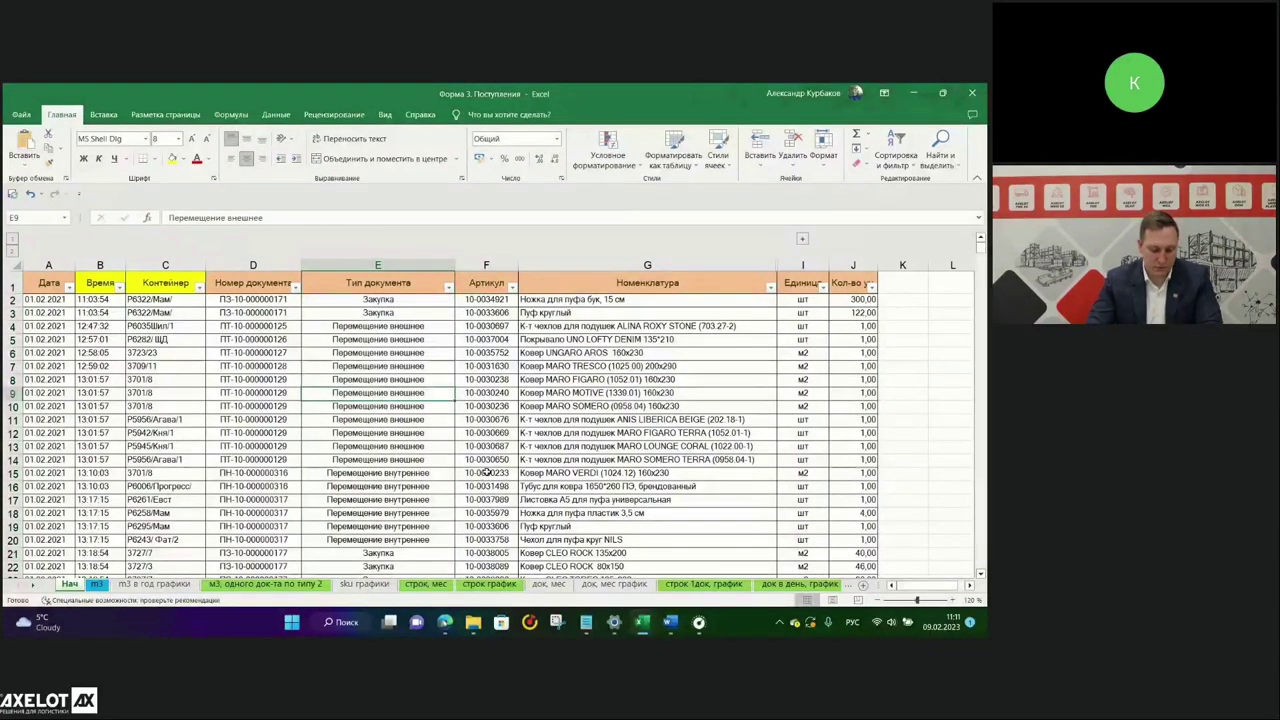
Examine the Артикул, Номенклатура and Кол-во уч. columns of the receipts table.
{"action": "left_click", "coordinate": [484, 265]}
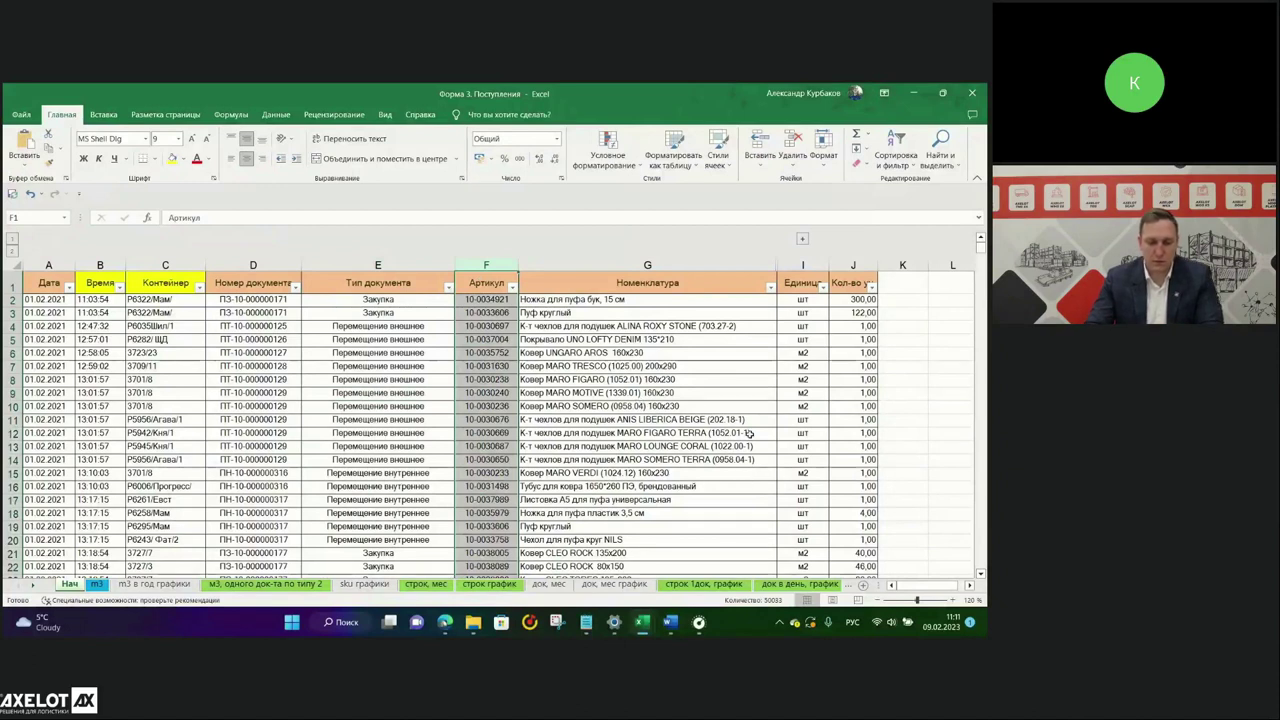
{"action": "left_click_drag", "start_coordinate": [553, 293], "coordinate": [633, 320]}
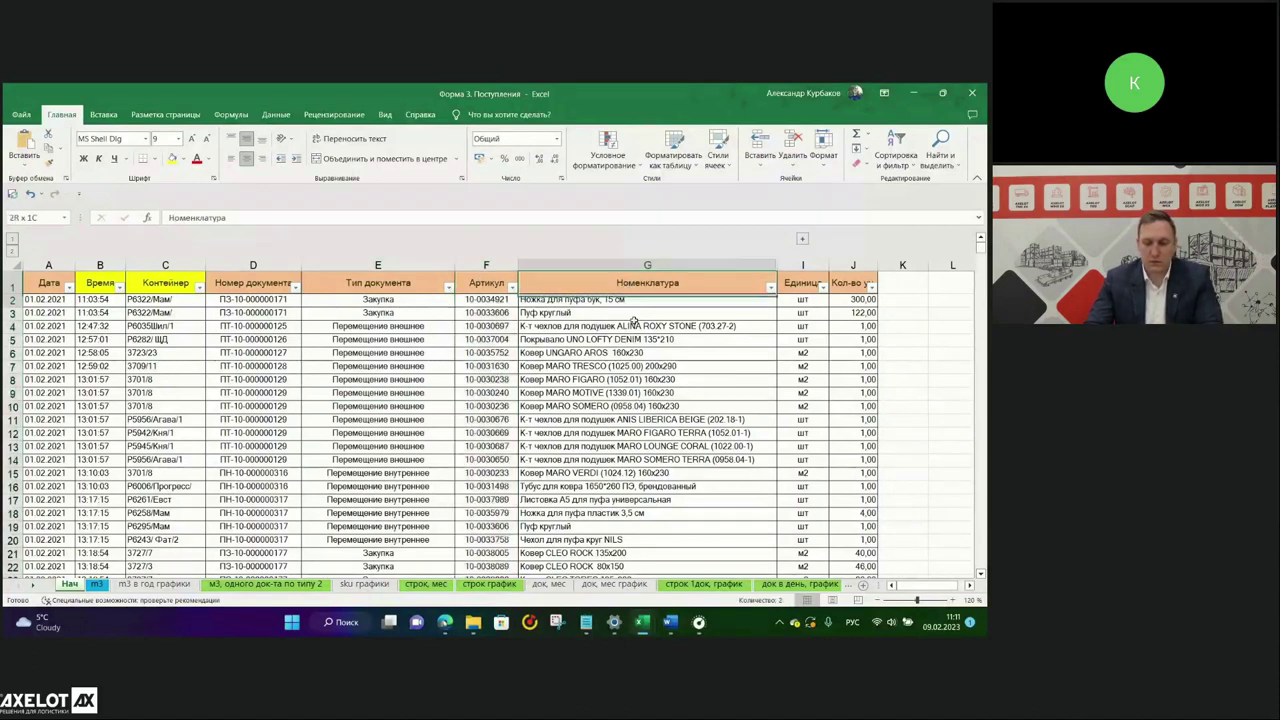
{"action": "left_click_drag", "start_coordinate": [853, 285], "coordinate": [866, 383]}
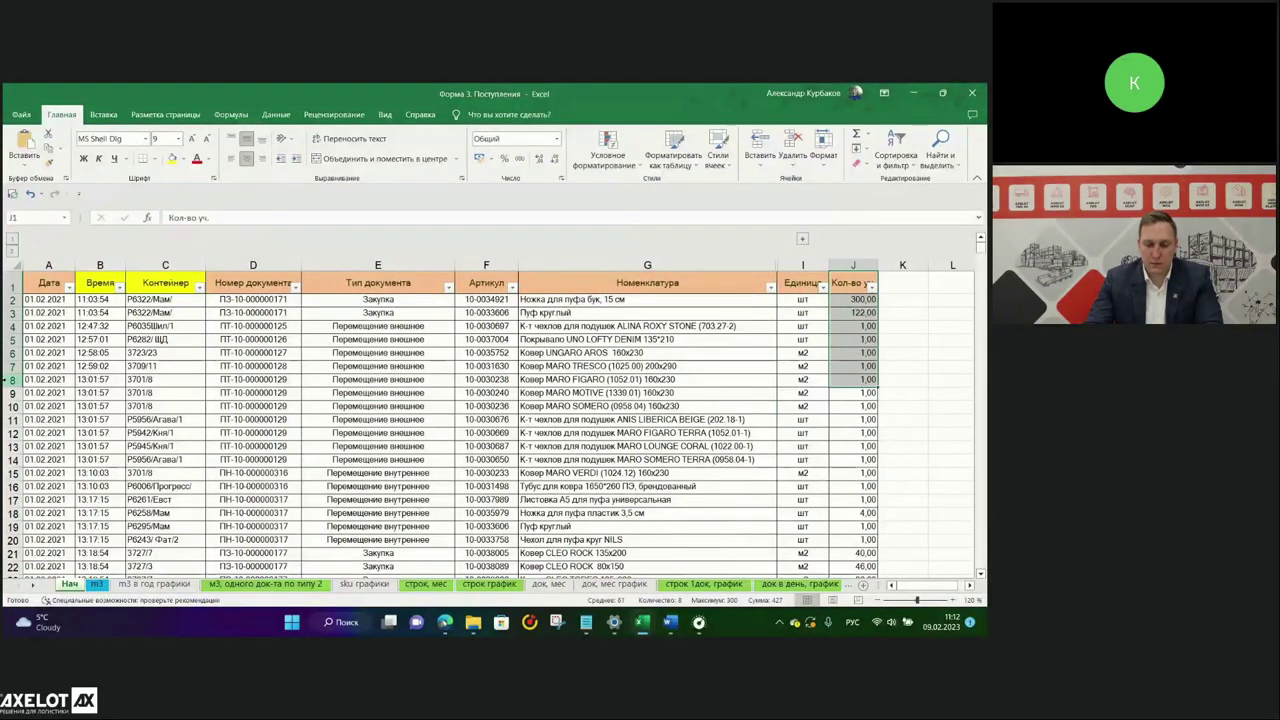
Inspect the Ковер MARO FIGARO (1052.01) 160x230 receipt row, checking its quantity and unit of measure.
{"action": "left_click", "coordinate": [12, 379]}
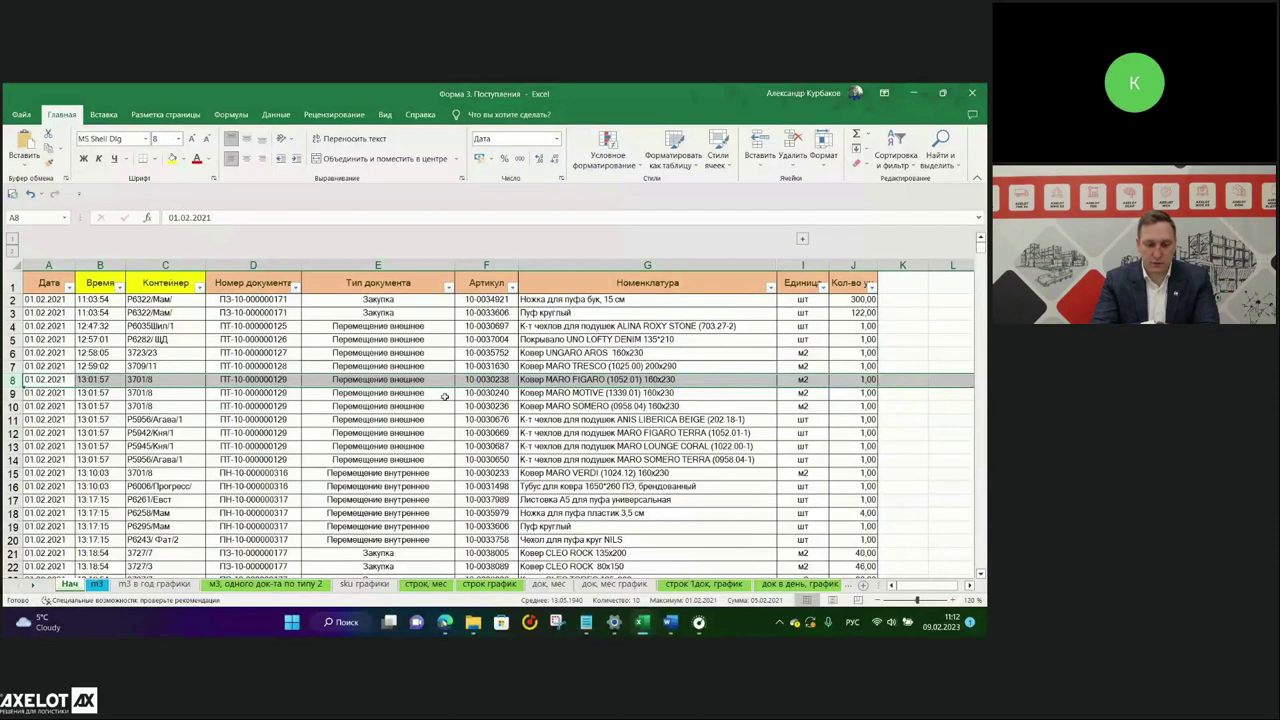
{"action": "left_click", "coordinate": [840, 379]}
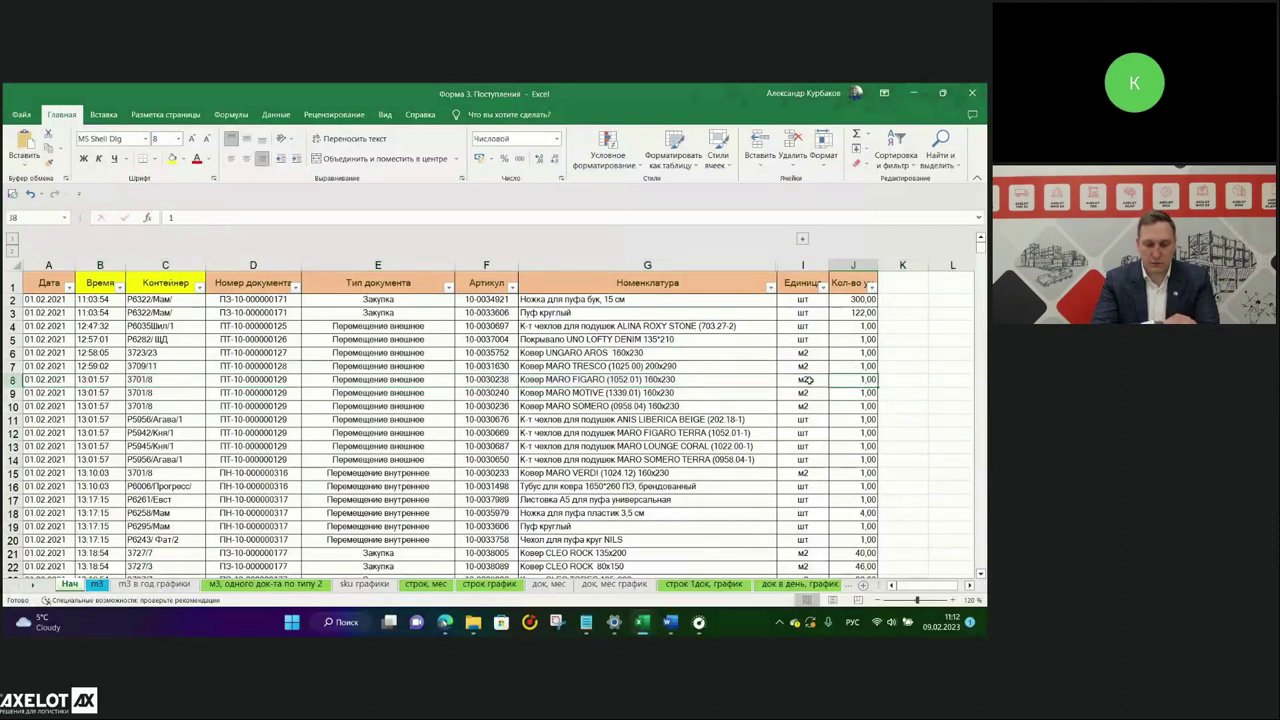
{"action": "left_click", "coordinate": [806, 380]}
Compare the шт and м2 entries in the Единица column across the receipt rows.
{"action": "left_click_drag", "start_coordinate": [802, 339], "coordinate": [810, 474]}
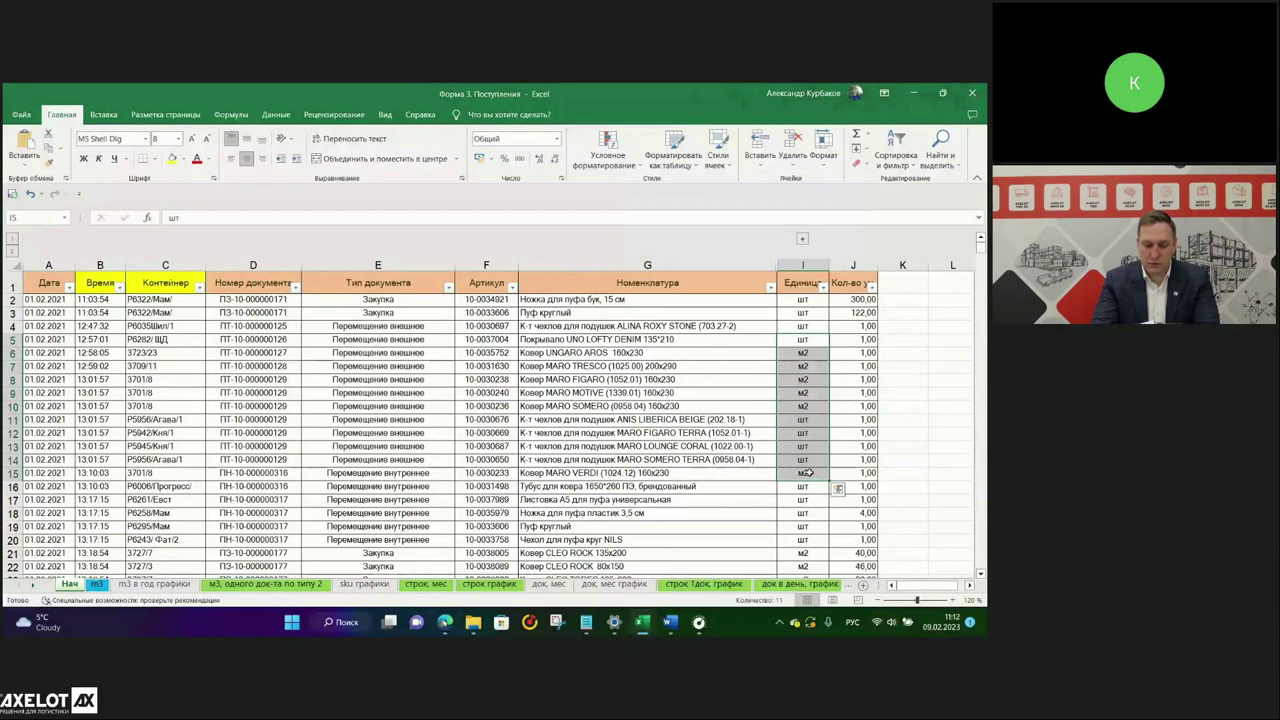
{"action": "left_click_drag", "start_coordinate": [802, 352], "coordinate": [803, 406]}
{"action": "left_click_drag", "start_coordinate": [802, 472], "coordinate": [808, 499]}
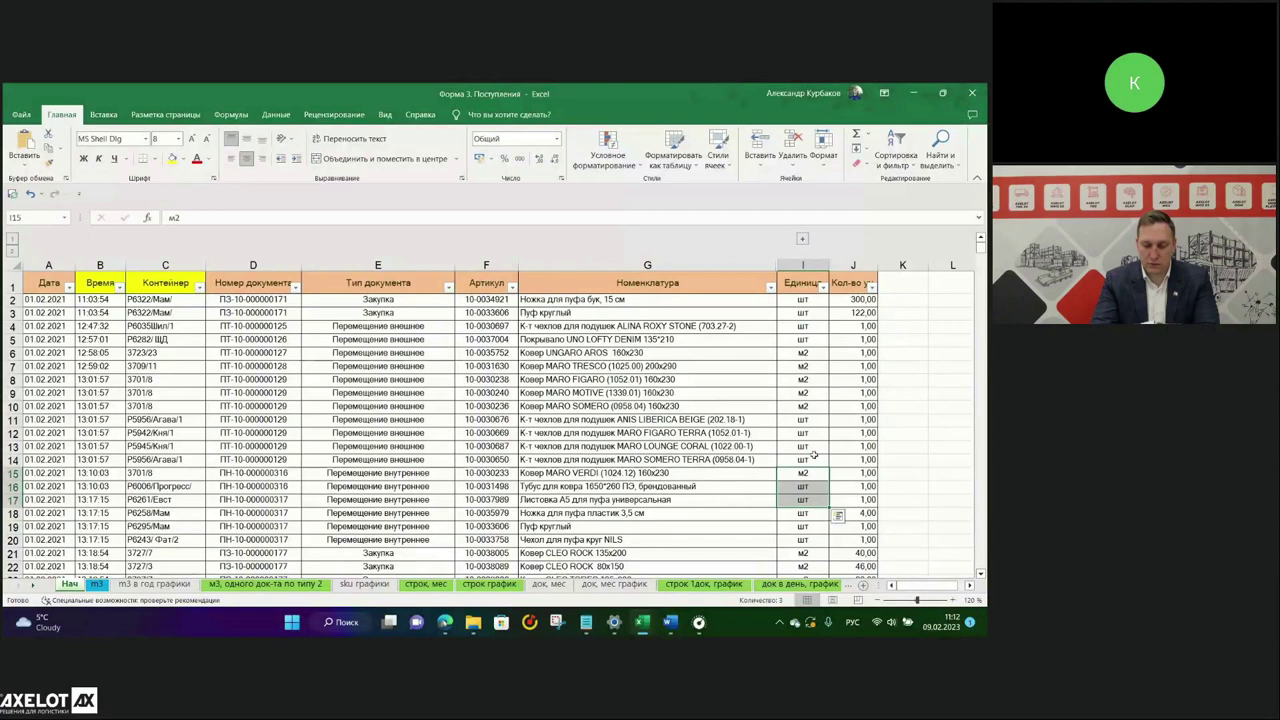
{"action": "left_click_drag", "start_coordinate": [808, 446], "coordinate": [808, 352]}
{"action": "left_click", "coordinate": [812, 326]}
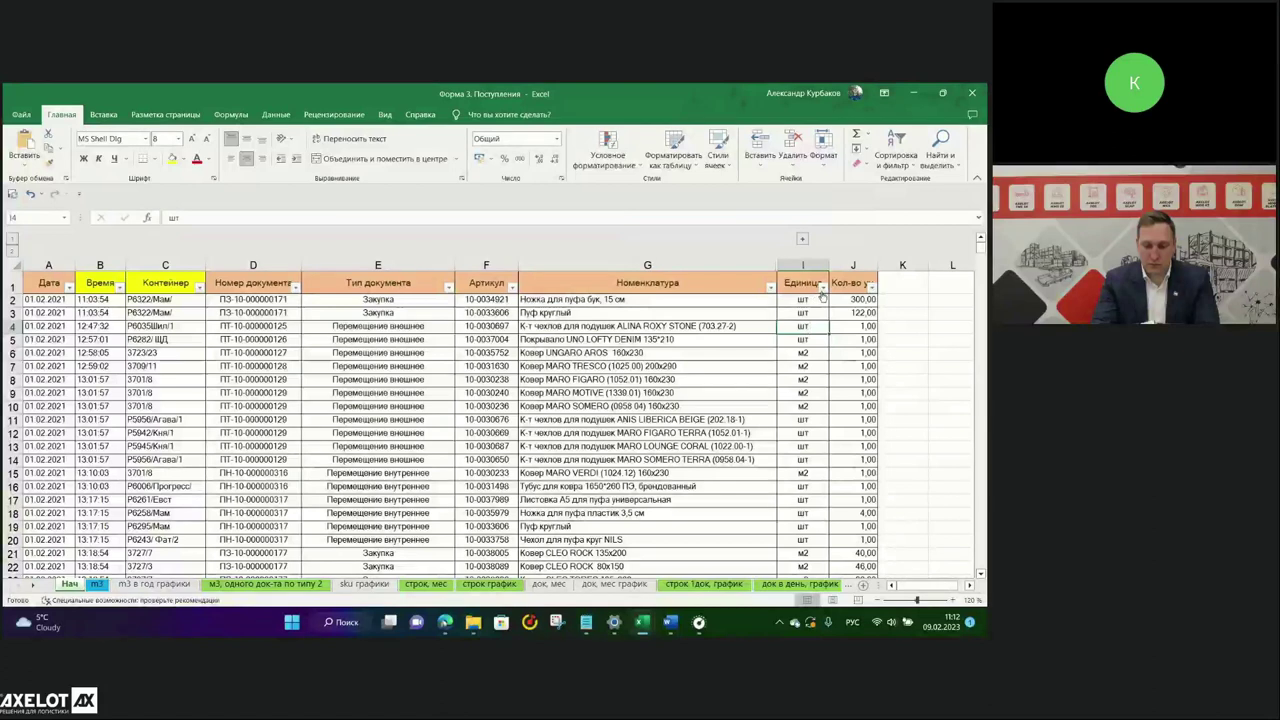
Review the units of measure in the Единица filter with all units kept selected.
{"action": "left_click", "coordinate": [822, 286]}
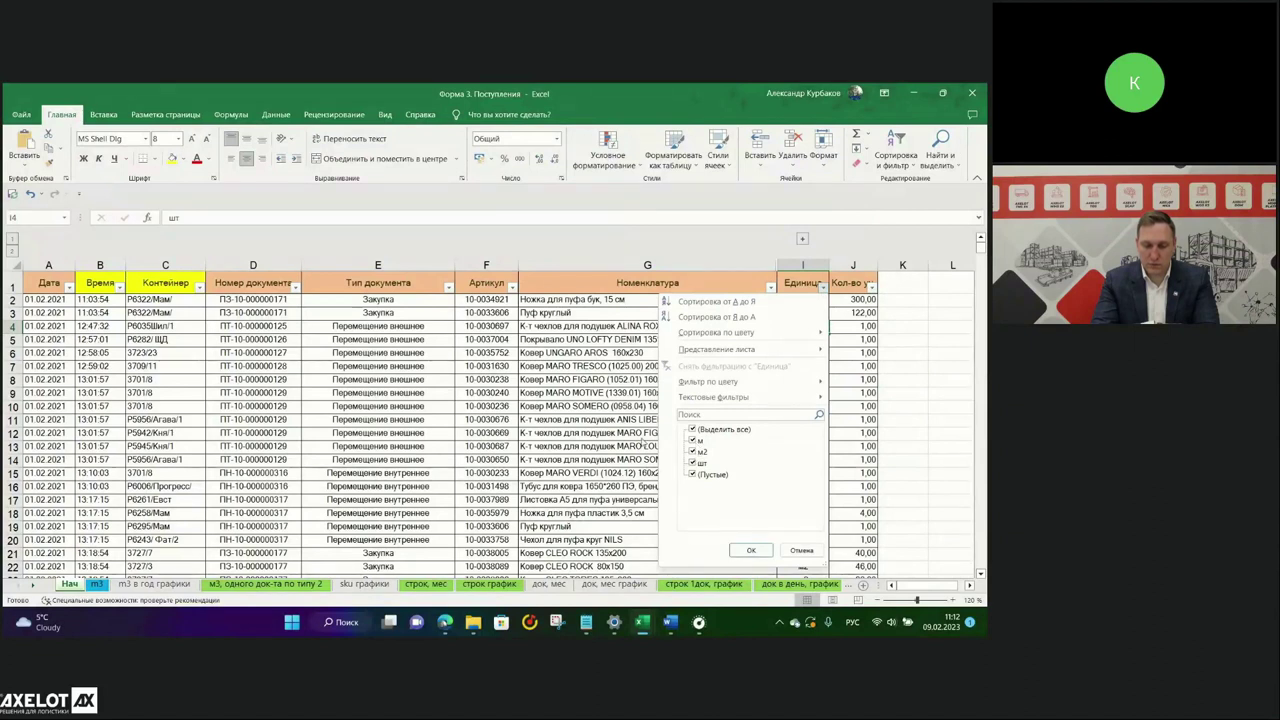
{"action": "left_click", "coordinate": [751, 550]}
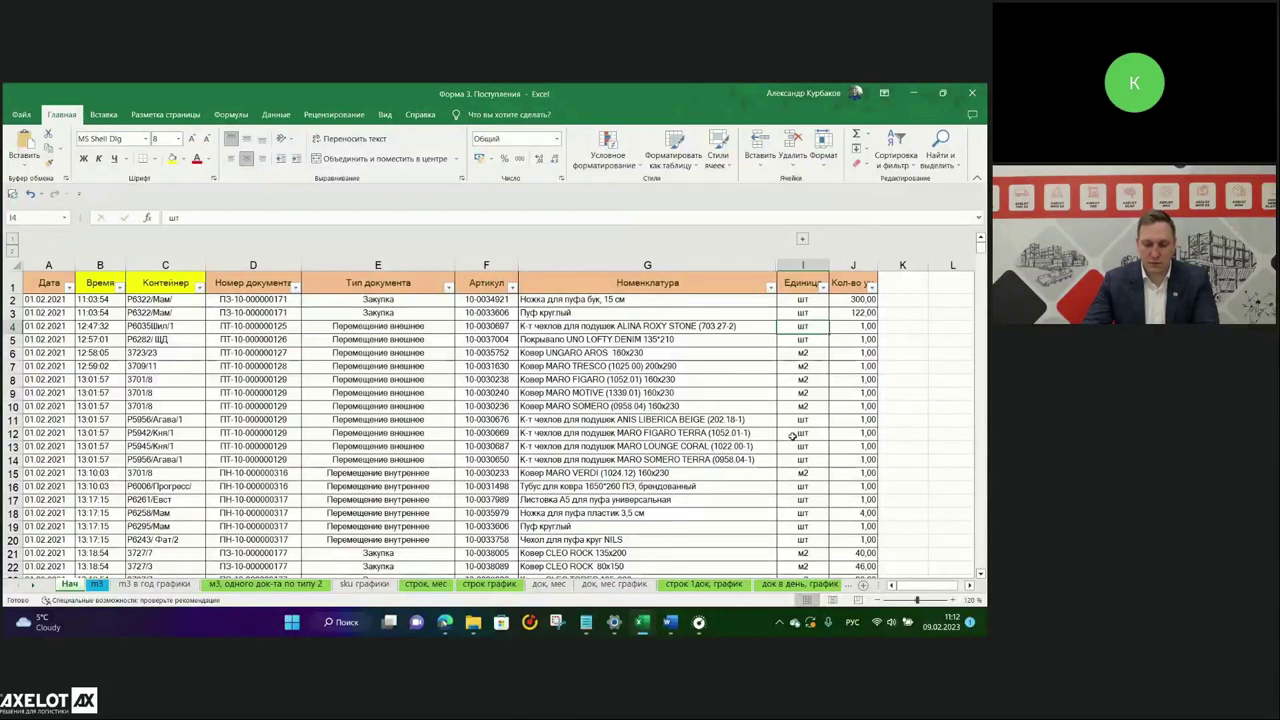
{"action": "left_click", "coordinate": [647, 499]}
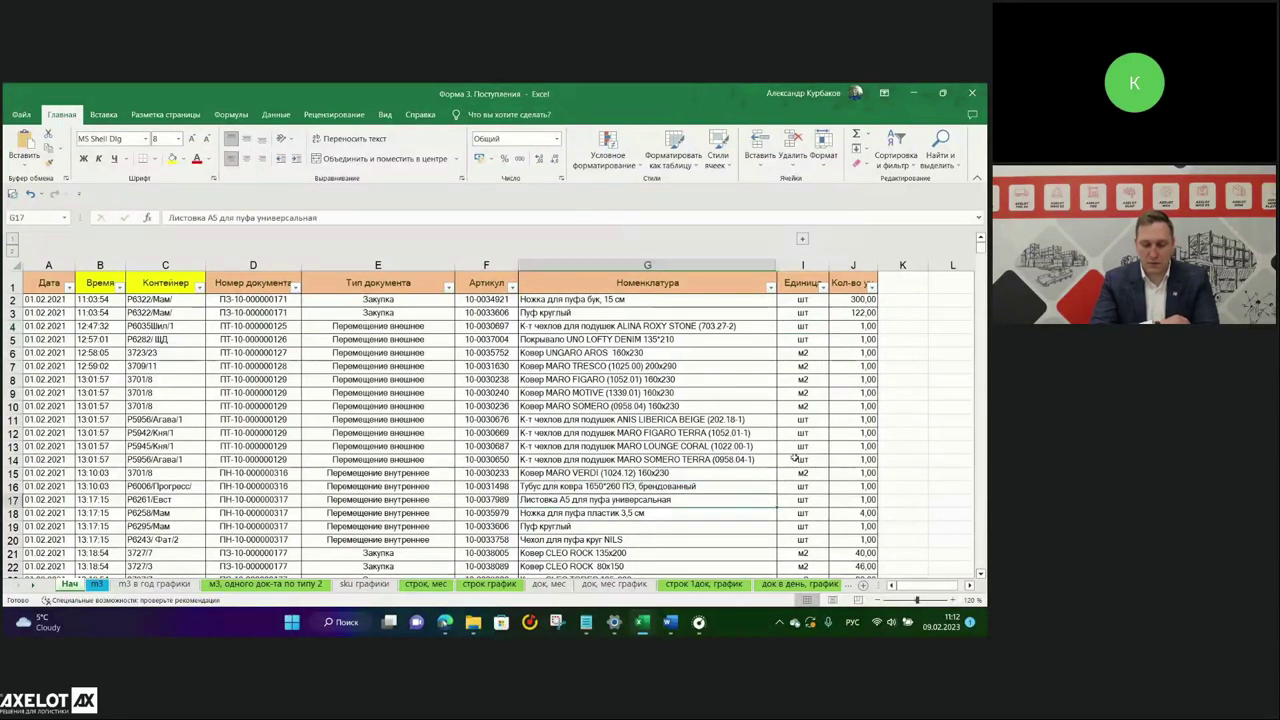
Switch to the Форма 4. Отгрузка workbook and open its Start sheet.
{"action": "mouse_move", "coordinate": [642, 624]}
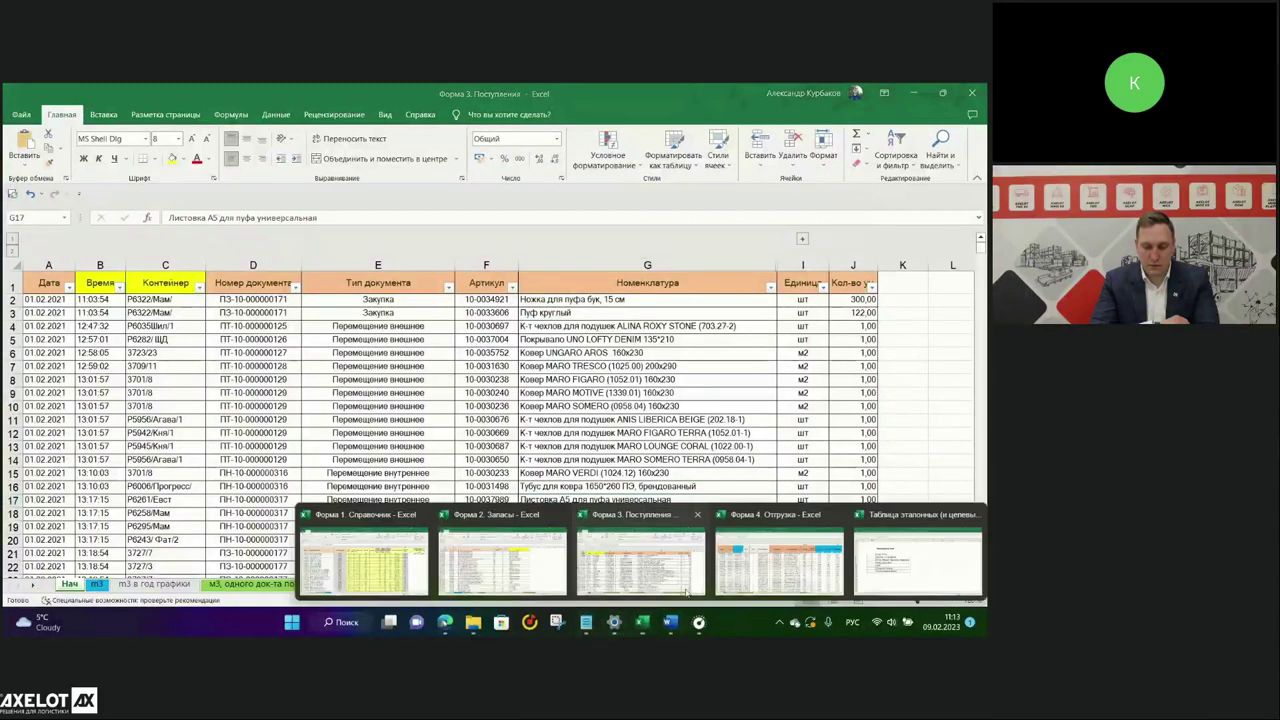
{"action": "left_click", "coordinate": [762, 565]}
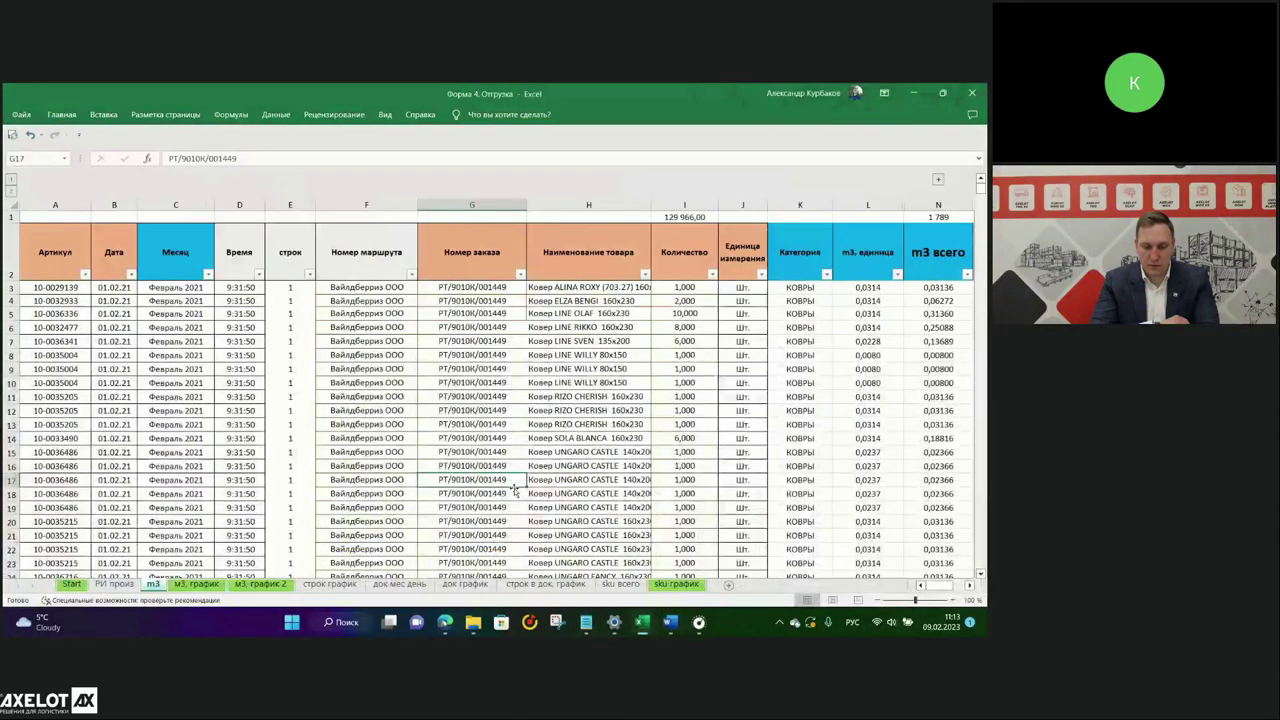
{"action": "left_click", "coordinate": [71, 584]}
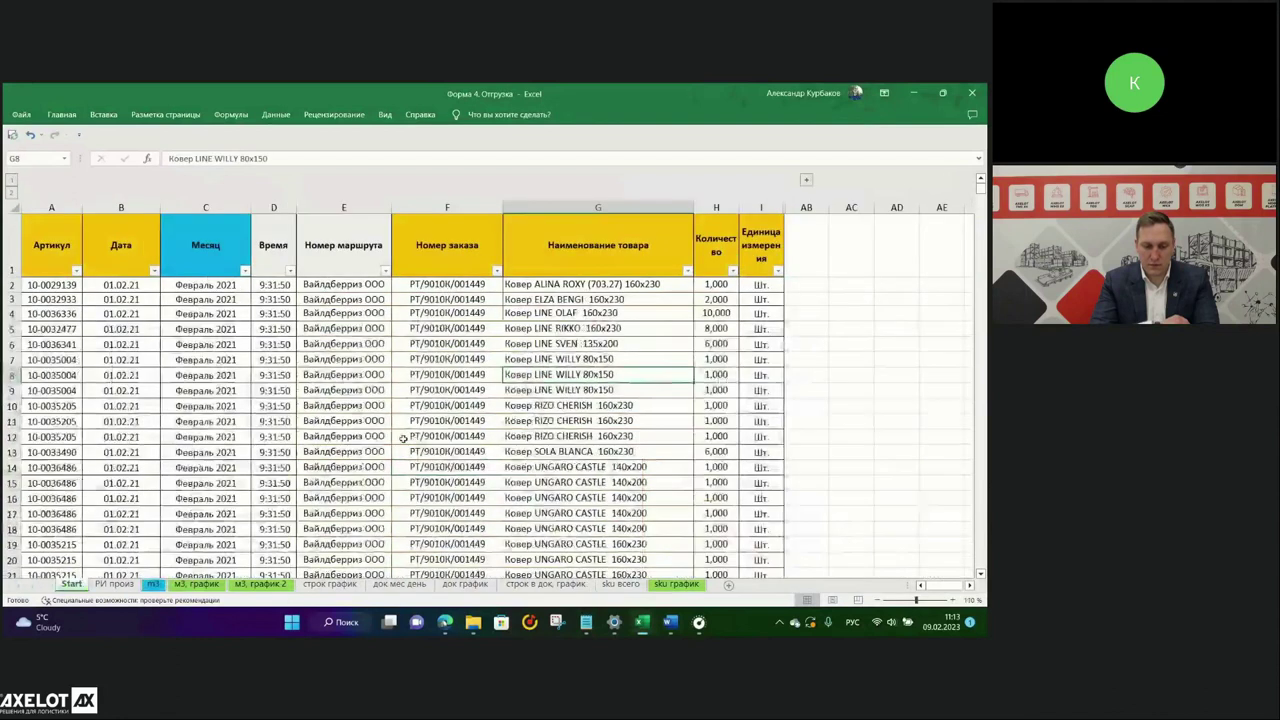
Review the Дата, Количество and Единица измерения columns of the shipment table on the Start sheet.
{"action": "left_click_drag", "start_coordinate": [121, 245], "coordinate": [152, 342]}
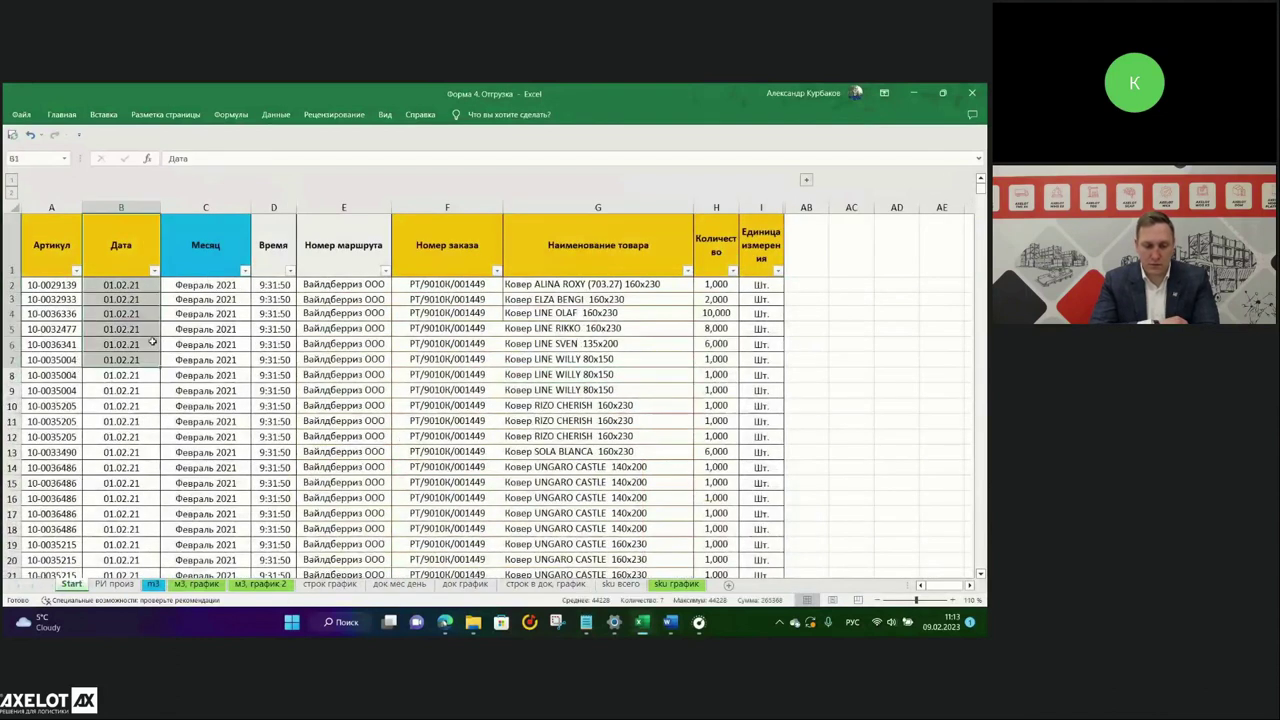
{"action": "left_click_drag", "start_coordinate": [716, 284], "coordinate": [716, 359]}
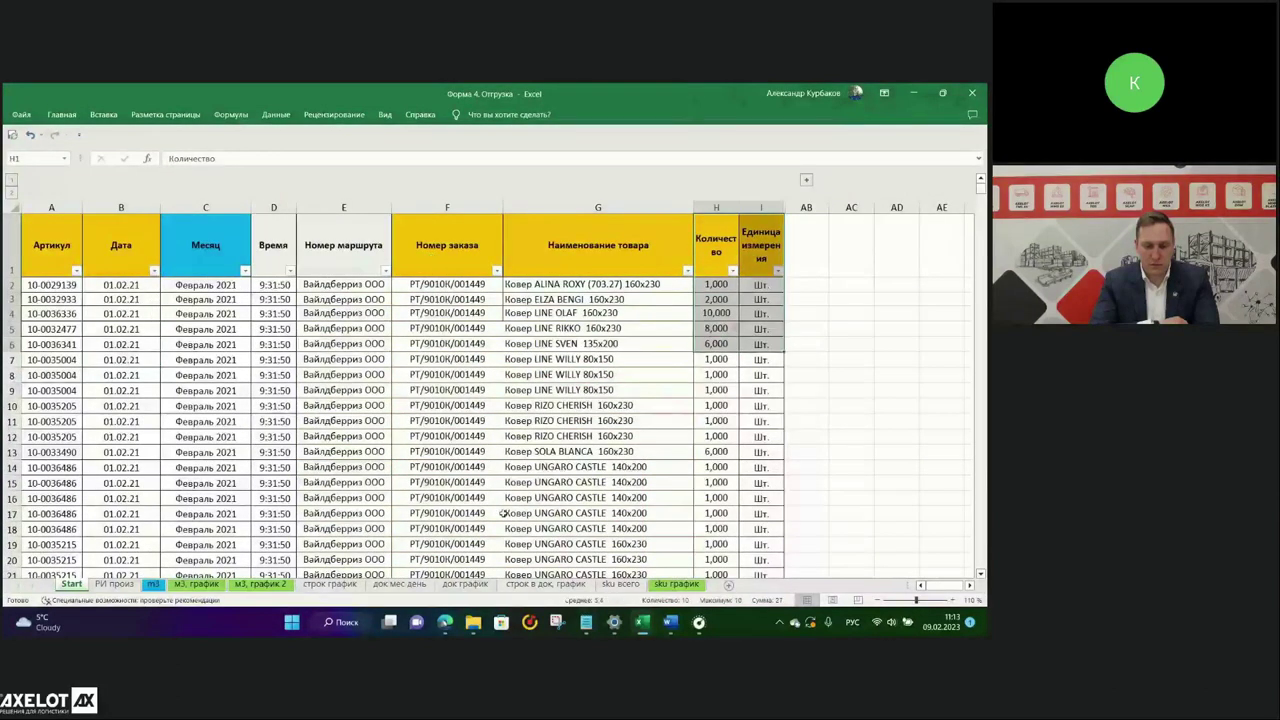
{"action": "left_click", "coordinate": [462, 497]}
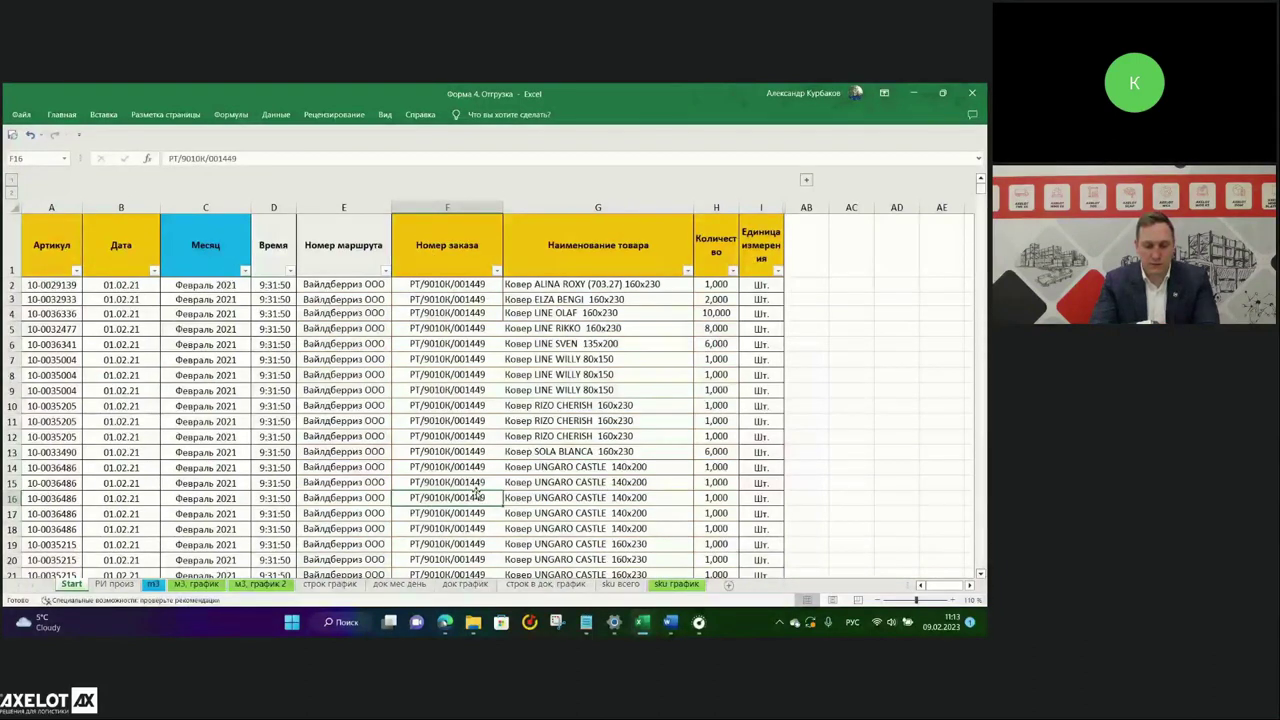
Consult the webinar sequence document in Word, return to Excel and switch to the Форма 1. Справочник workbook.
{"action": "left_click", "coordinate": [671, 623]}
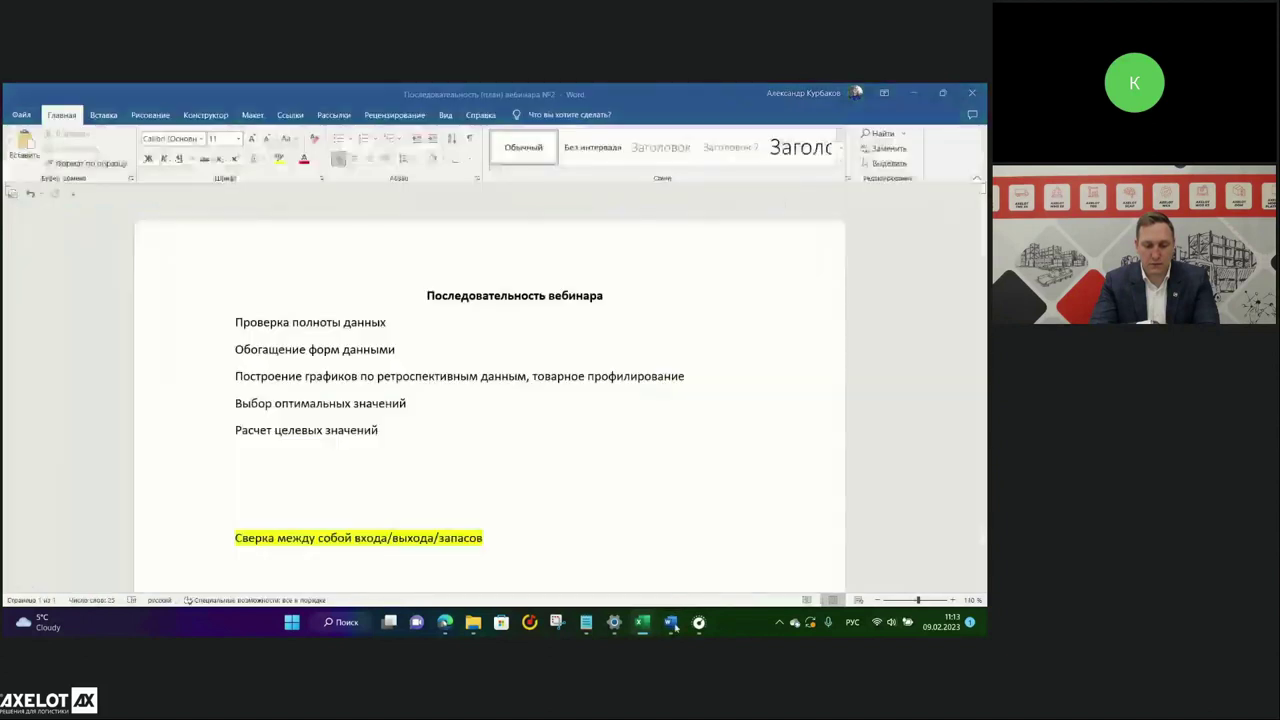
{"action": "left_click", "coordinate": [673, 624]}
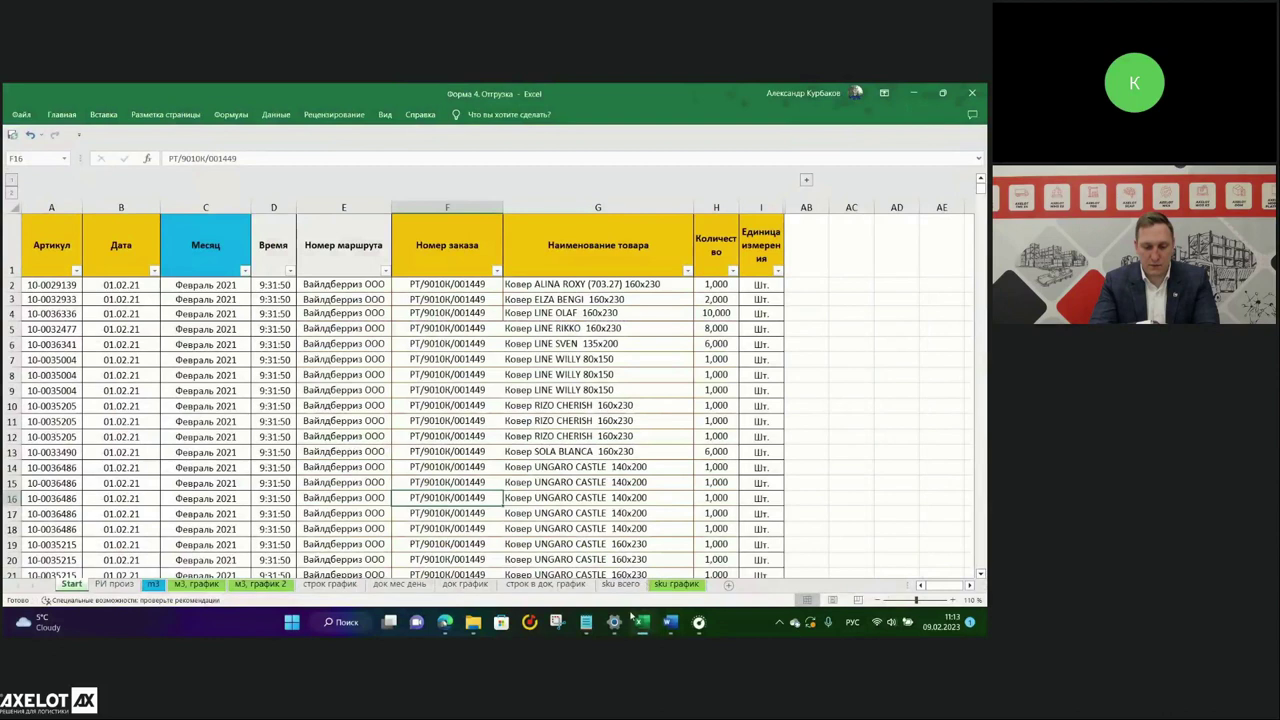
{"action": "mouse_move", "coordinate": [645, 625]}
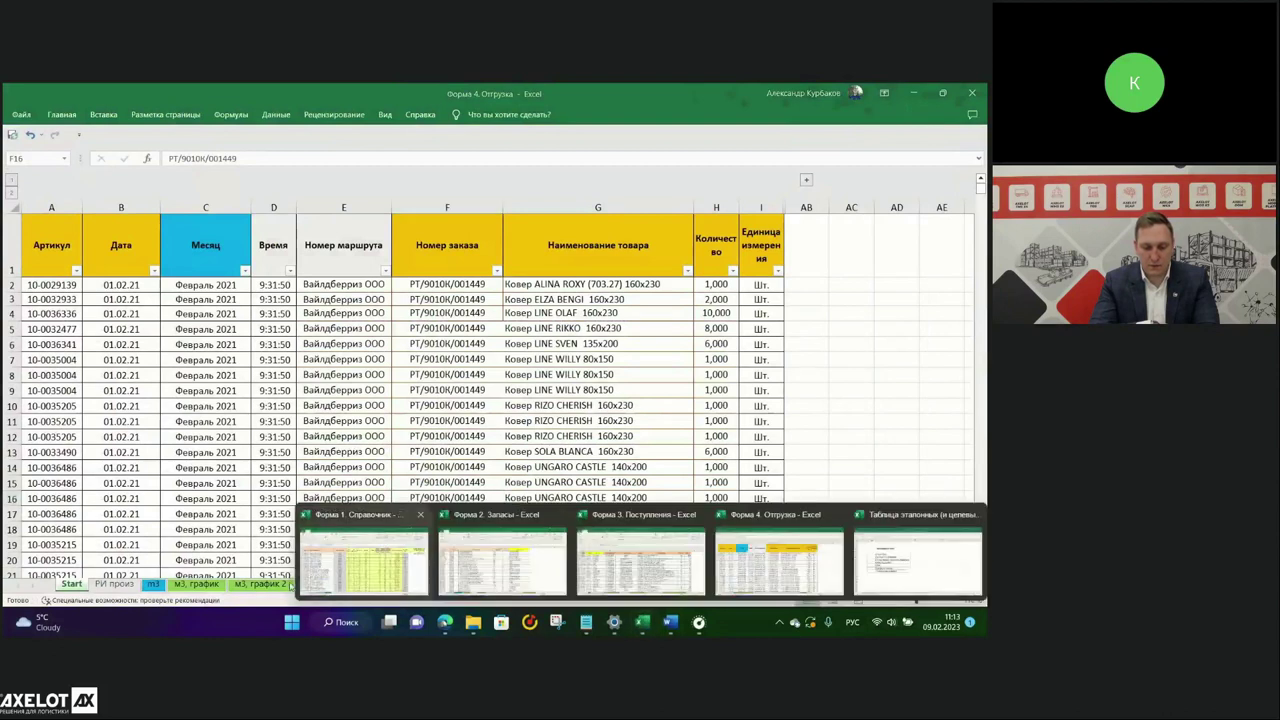
{"action": "left_click", "coordinate": [342, 556]}
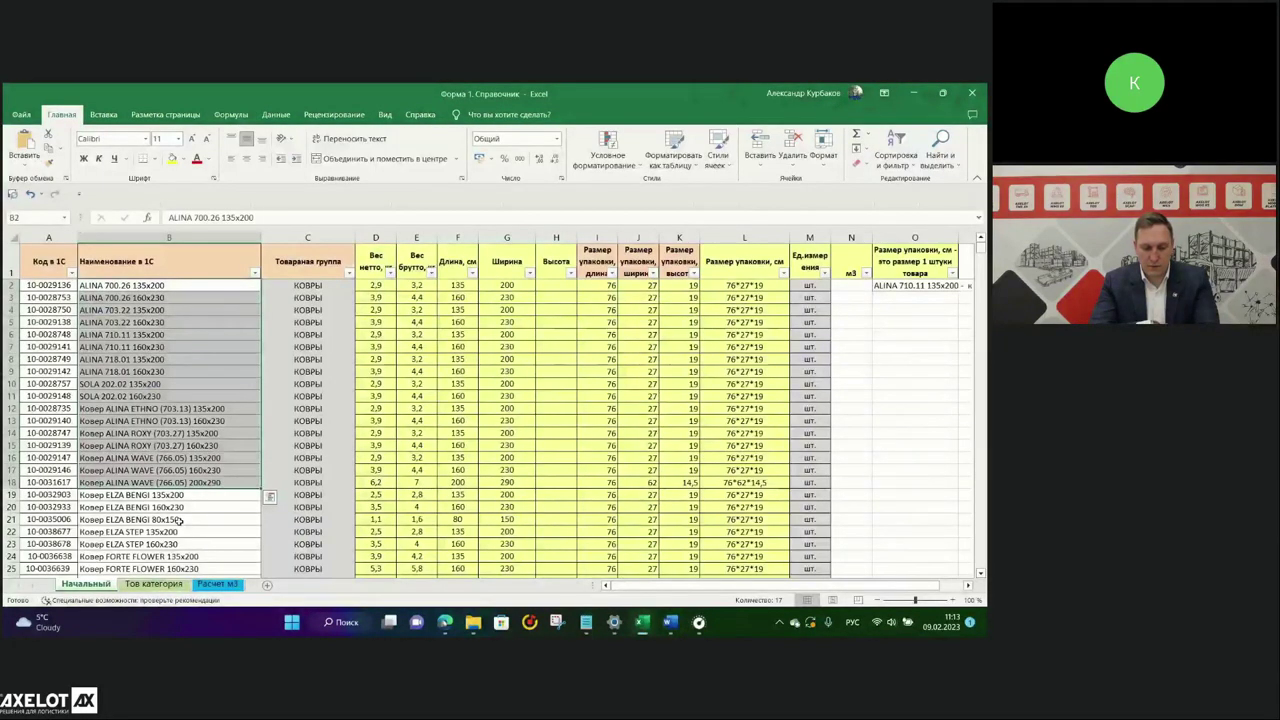
Review the entries of the Товараная группа column on the Начальный sheet, including the groups listed in its filter.
{"action": "left_click_drag", "start_coordinate": [307, 285], "coordinate": [307, 482]}
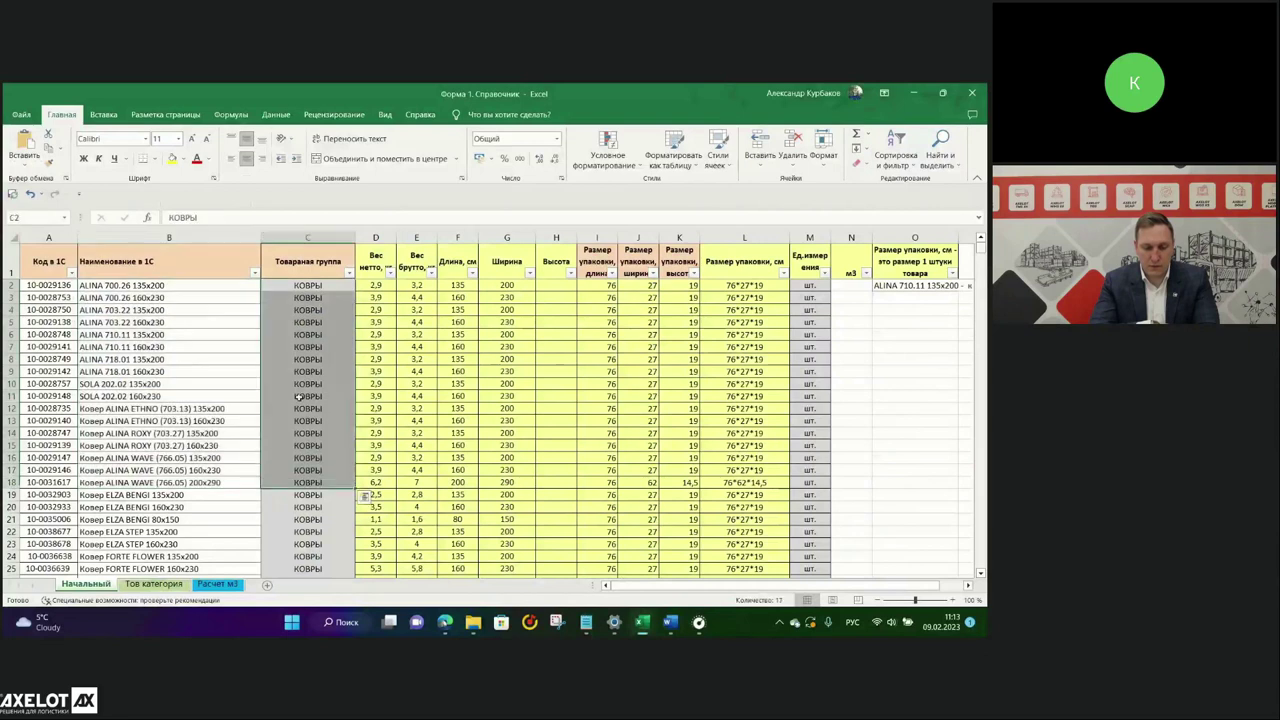
{"action": "left_click_drag", "start_coordinate": [324, 287], "coordinate": [308, 494]}
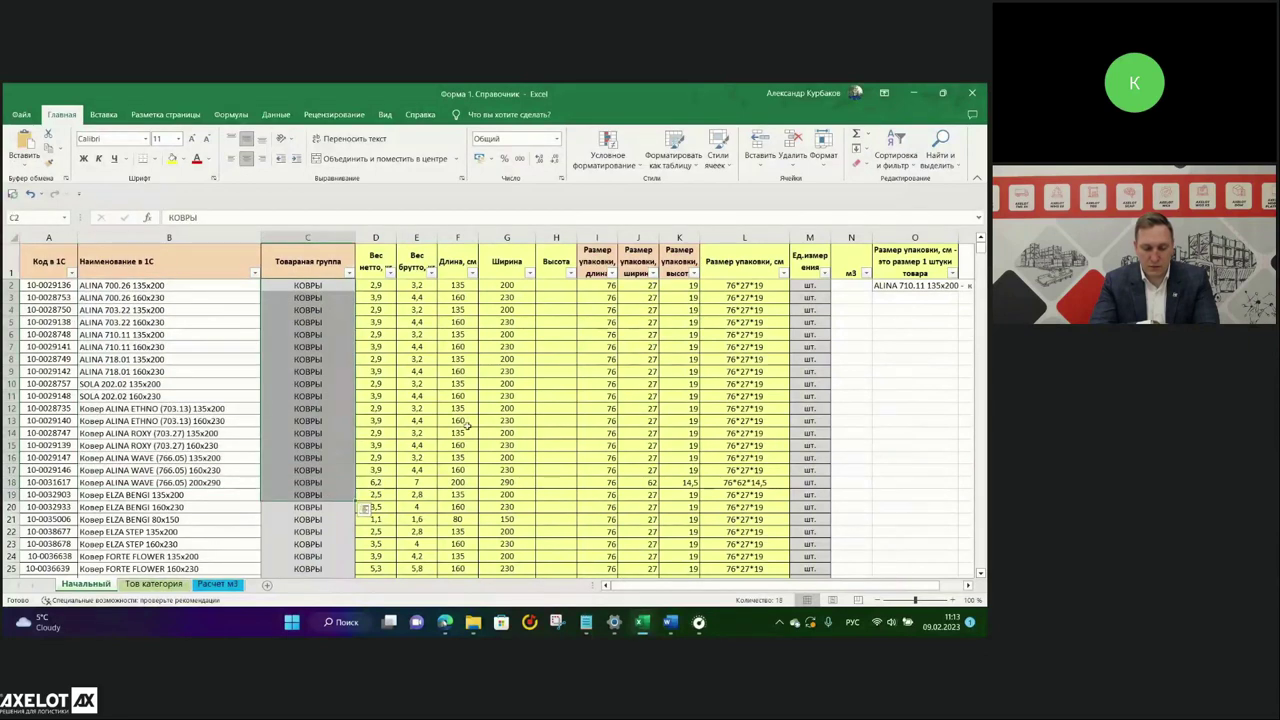
{"action": "left_click", "coordinate": [349, 272]}
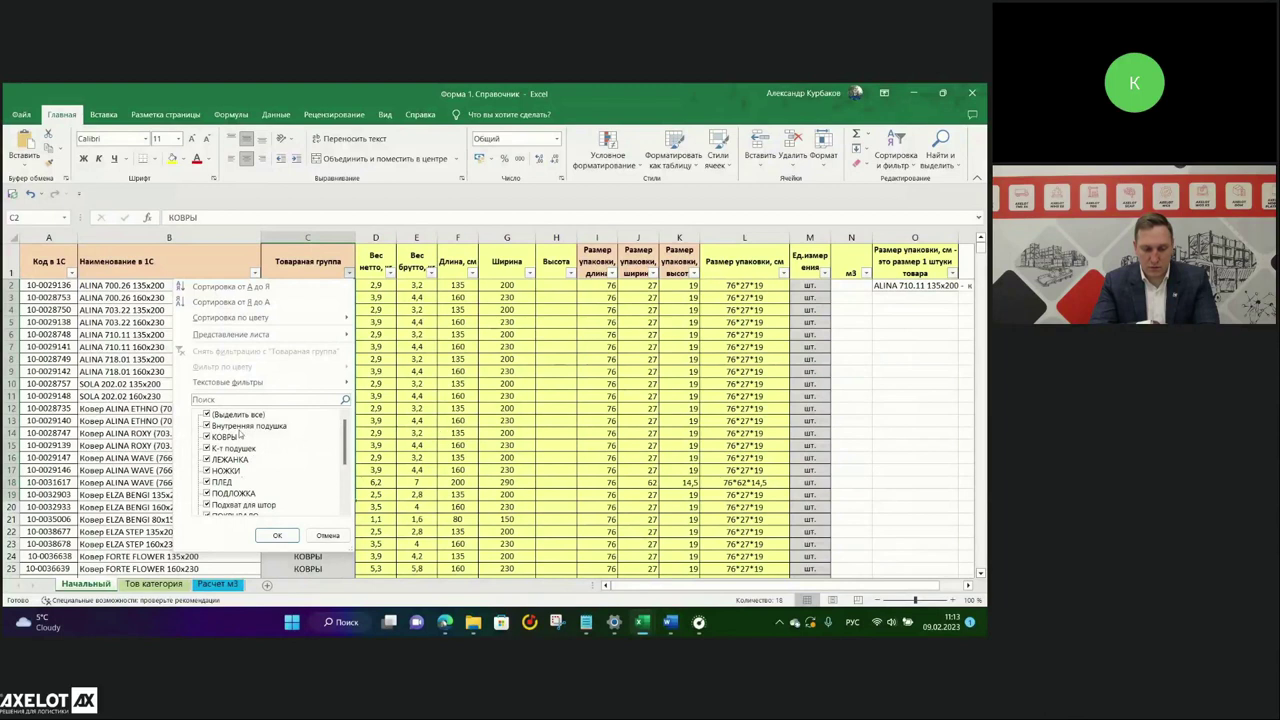
{"action": "left_click", "coordinate": [433, 427]}
{"action": "left_click", "coordinate": [474, 410]}
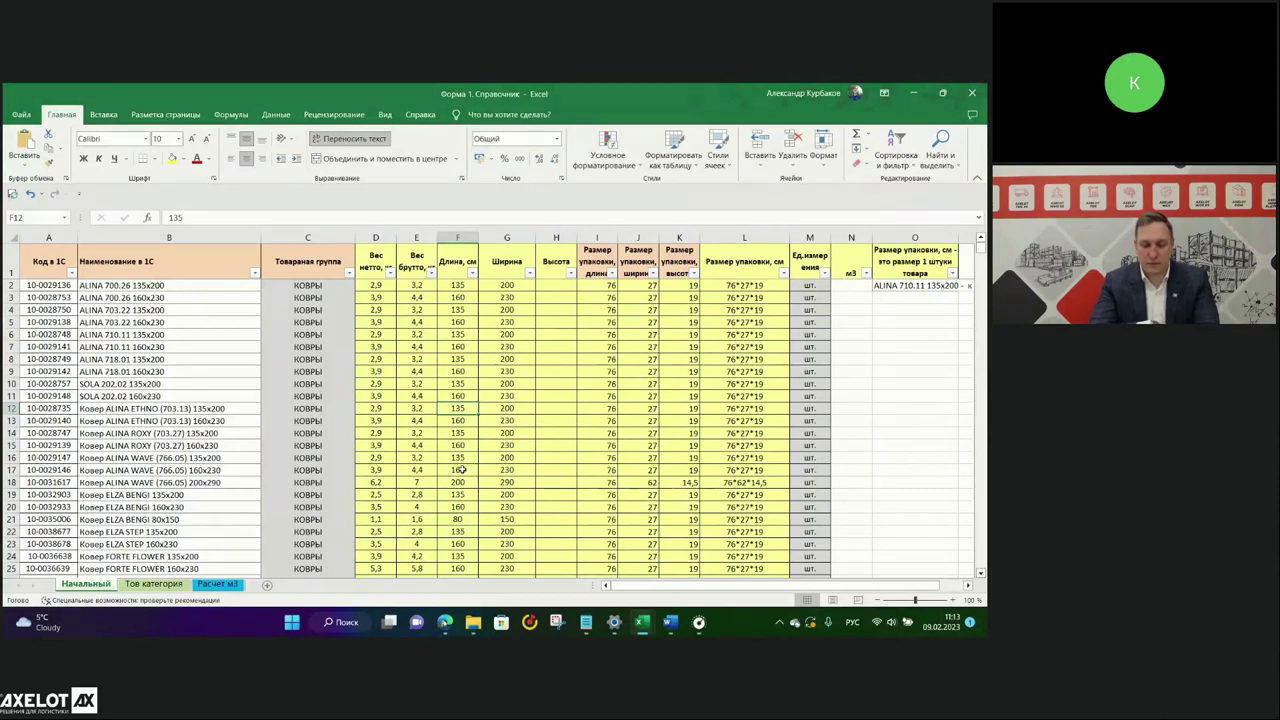
Open the Тов категория sheet and examine the product groups assigned to the 1. ковры category.
{"action": "left_click", "coordinate": [155, 584]}
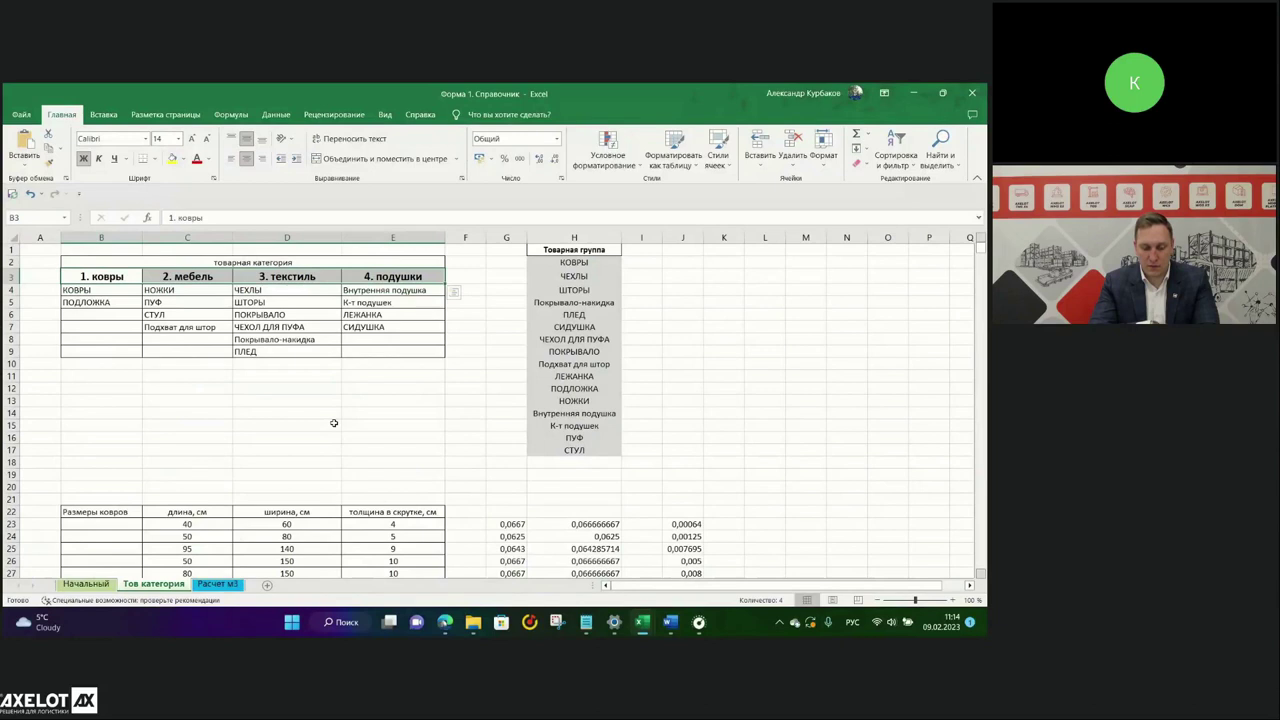
{"action": "left_click", "coordinate": [278, 348]}
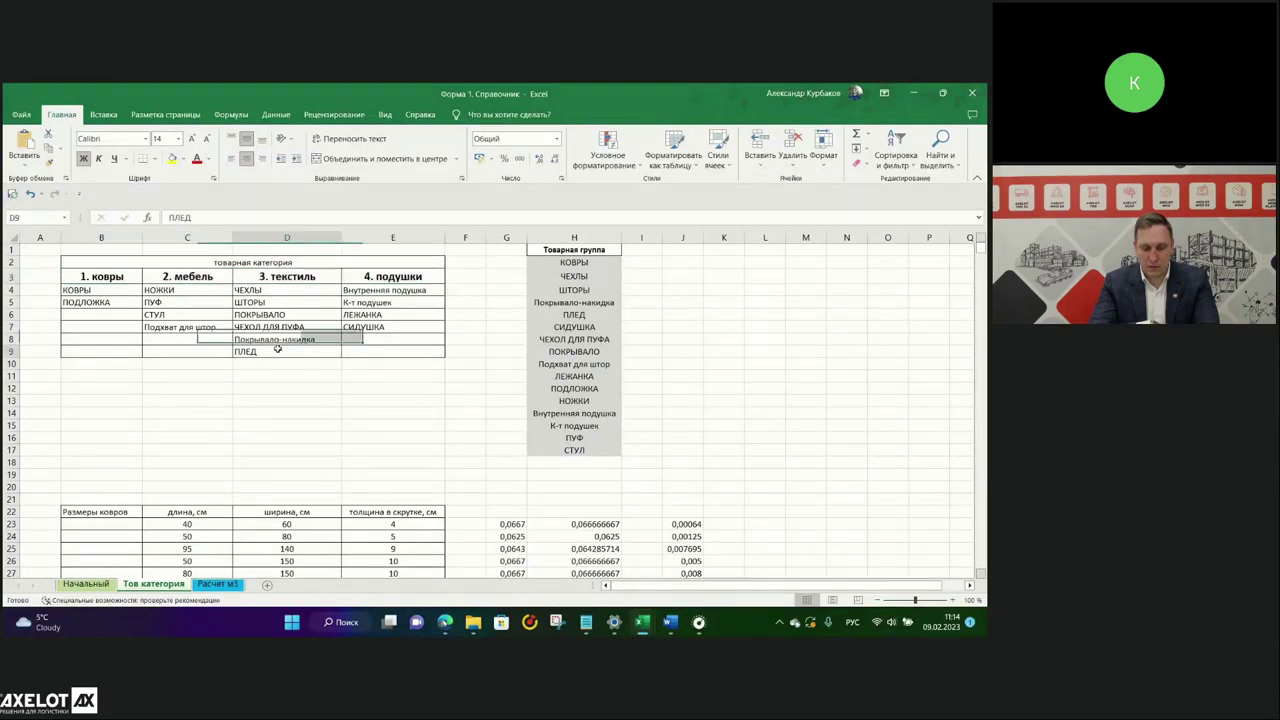
{"action": "left_click", "coordinate": [104, 273]}
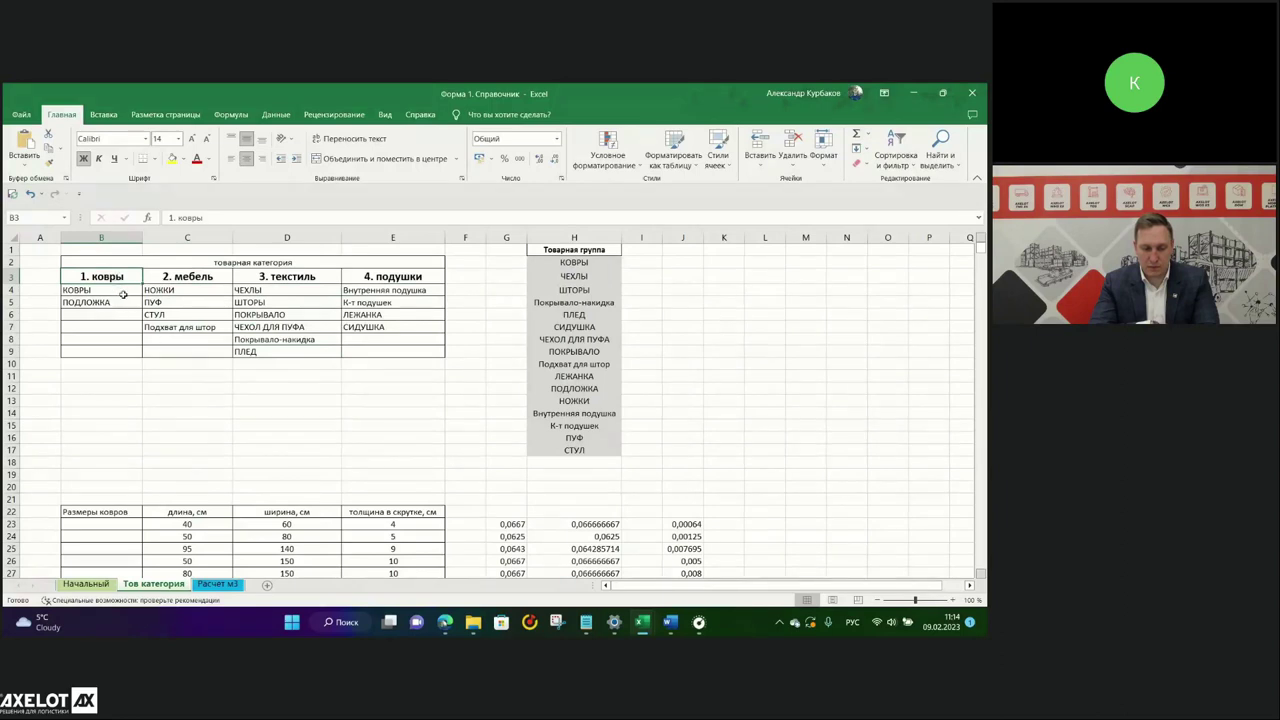
{"action": "left_click_drag", "start_coordinate": [123, 290], "coordinate": [118, 302]}
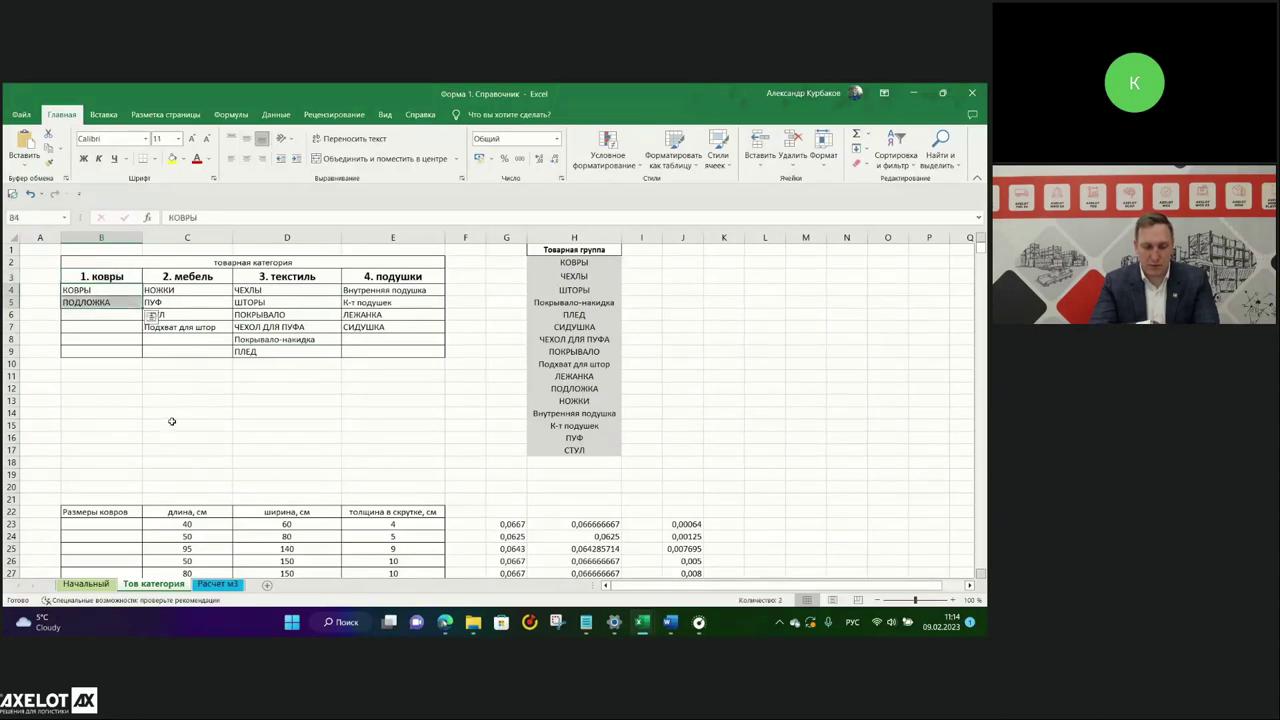
Examine the product groups assigned to the 2. мебель and 3. текстиль categories.
{"action": "left_click", "coordinate": [202, 270]}
{"action": "left_click", "coordinate": [205, 300]}
{"action": "left_click", "coordinate": [207, 314]}
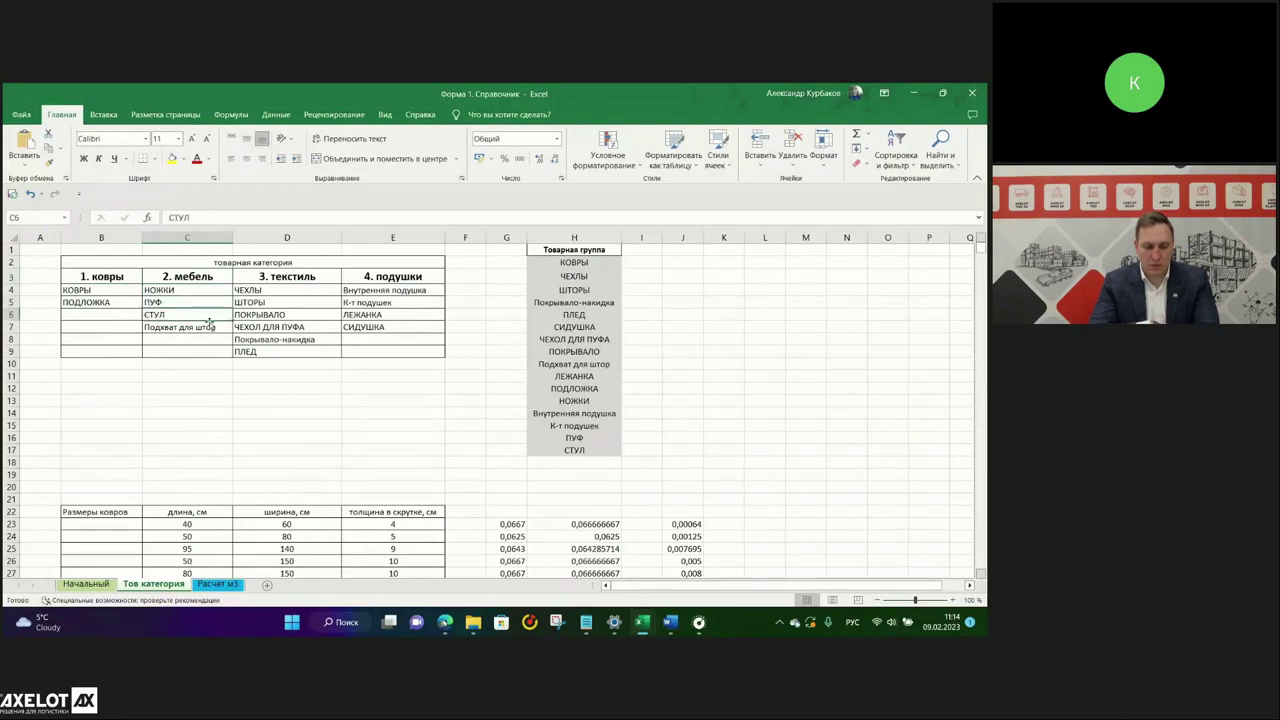
{"action": "left_click", "coordinate": [270, 302]}
{"action": "left_click", "coordinate": [295, 327]}
{"action": "left_click", "coordinate": [301, 374]}
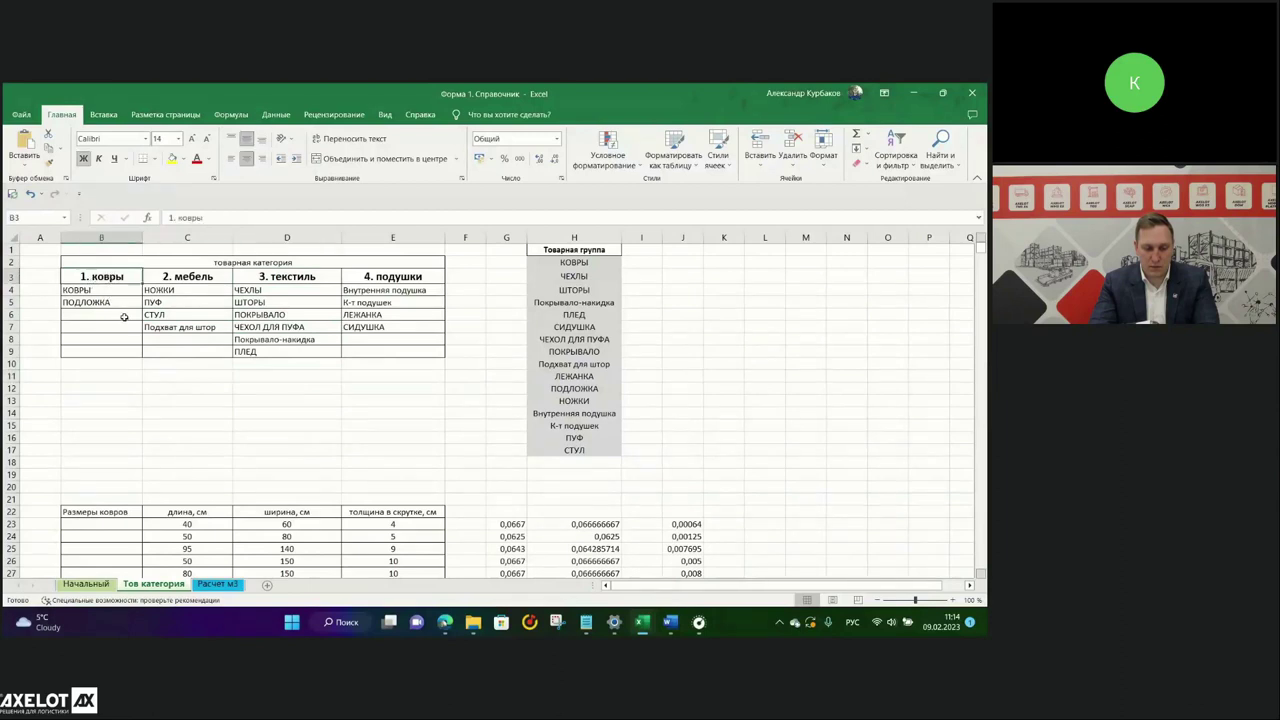
{"action": "left_click_drag", "start_coordinate": [300, 353], "coordinate": [291, 289]}
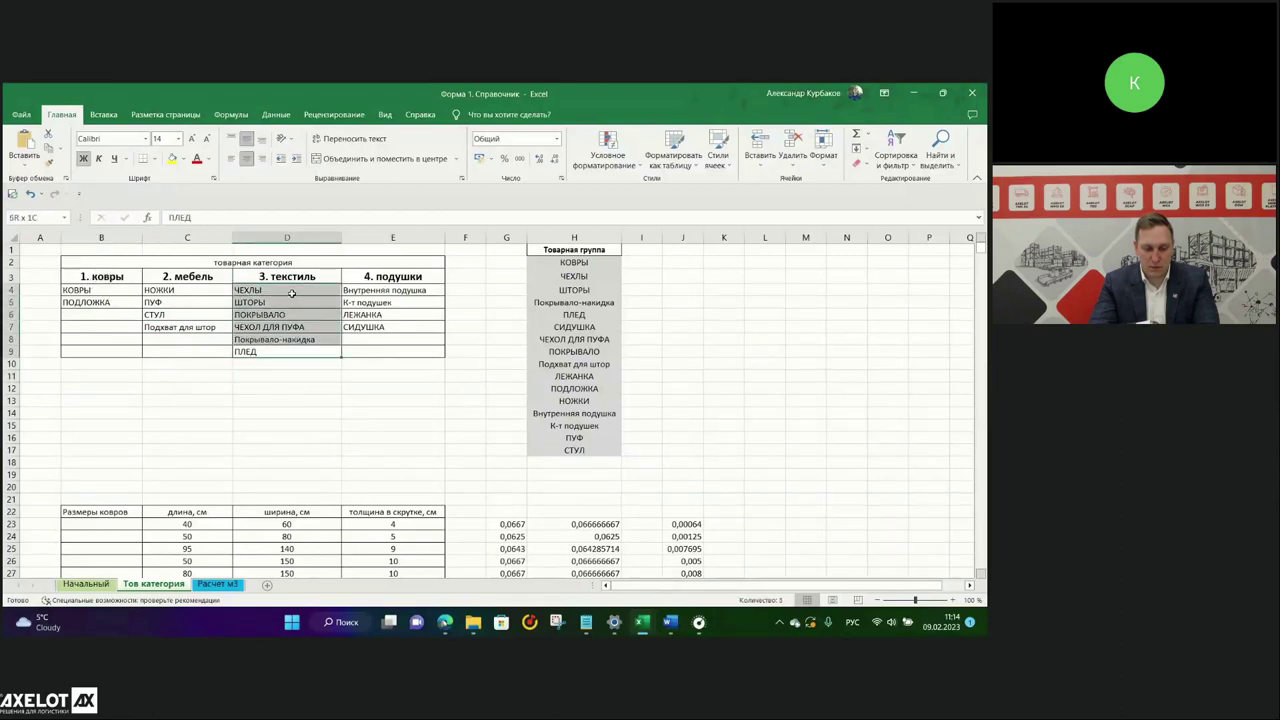
{"action": "left_click", "coordinate": [290, 277]}
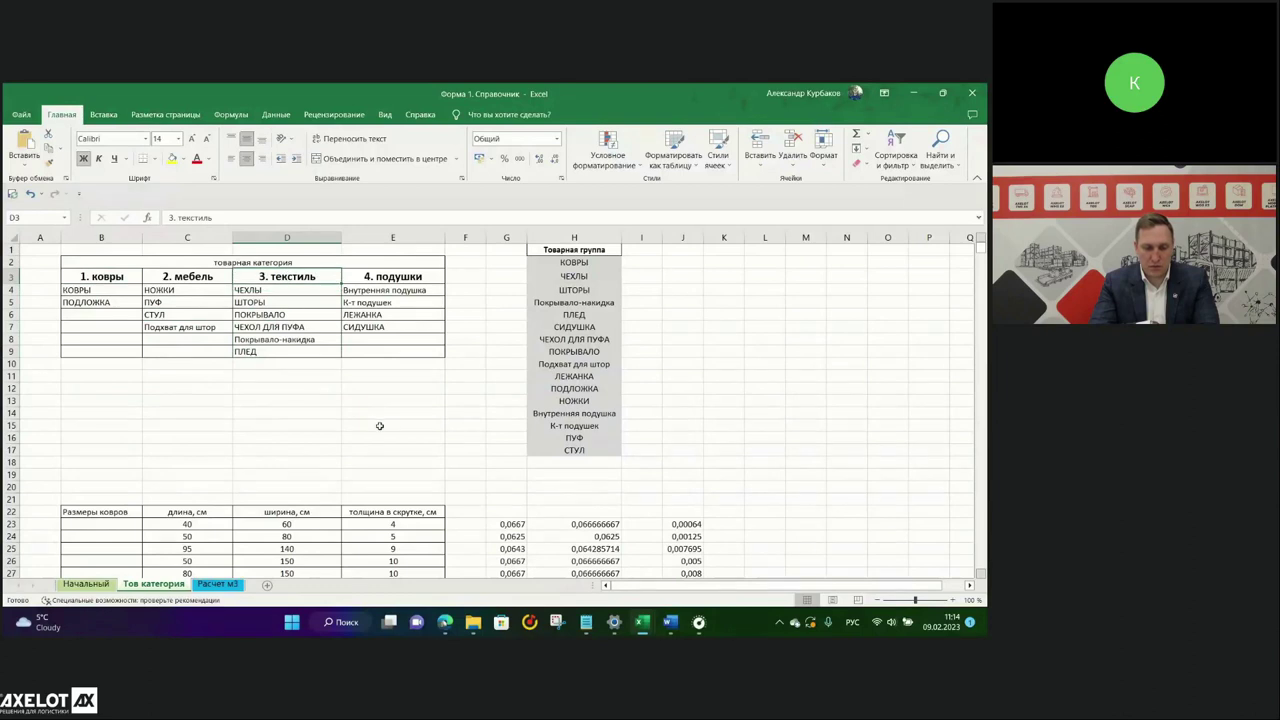
Open the Расчет м3 sheet and review the groups listed in the Товарная группа column's filter.
{"action": "left_click", "coordinate": [212, 584]}
{"action": "left_click", "coordinate": [476, 459]}
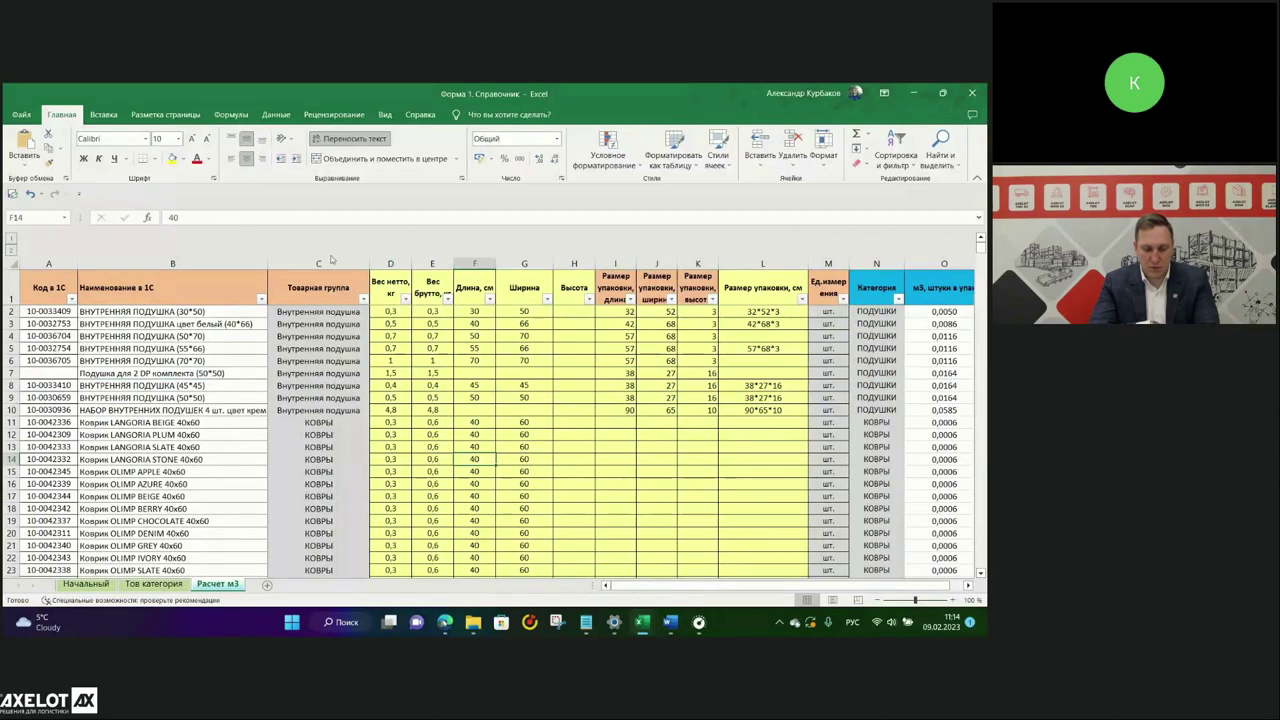
{"action": "left_click", "coordinate": [334, 262]}
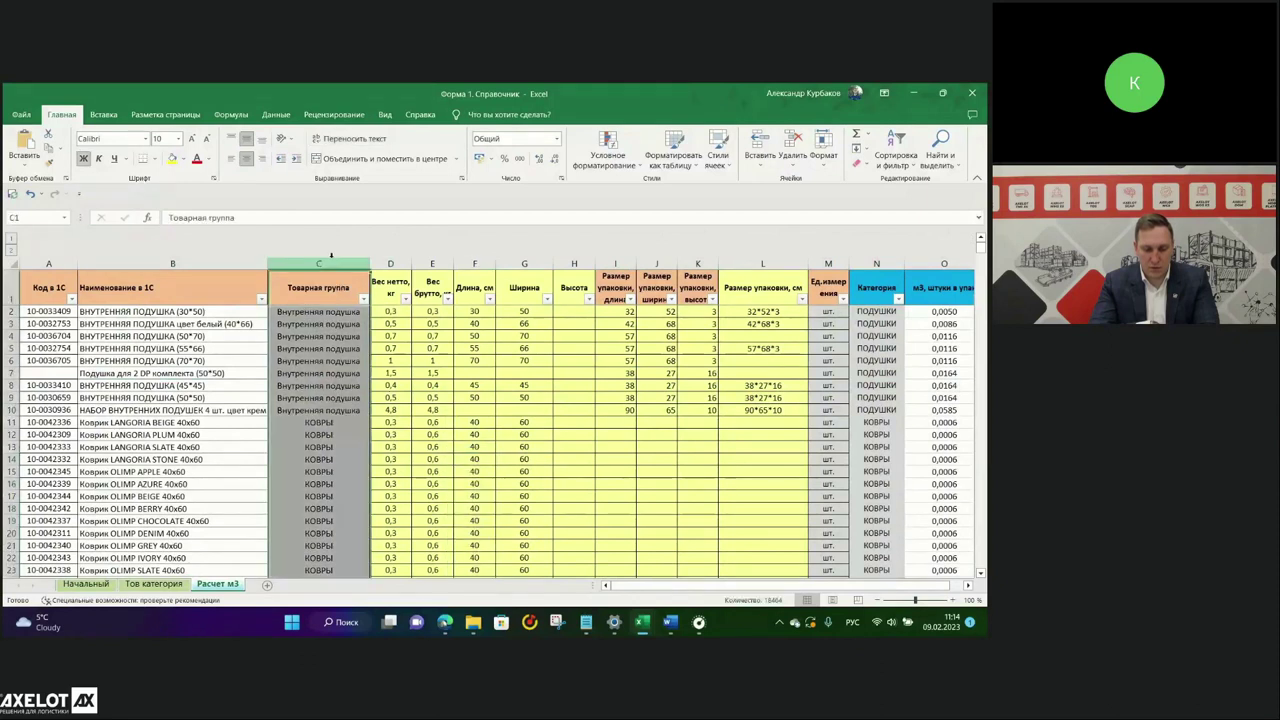
{"action": "left_click", "coordinate": [366, 299]}
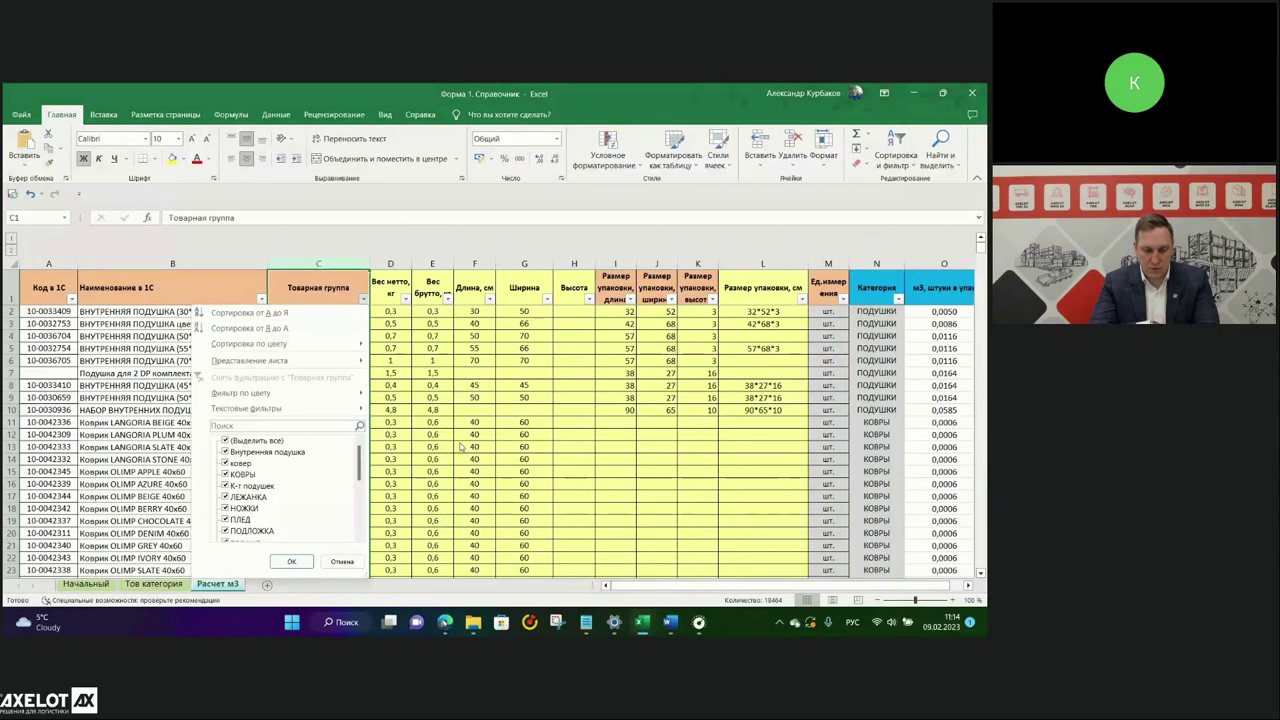
{"action": "key", "text": "Escape"}
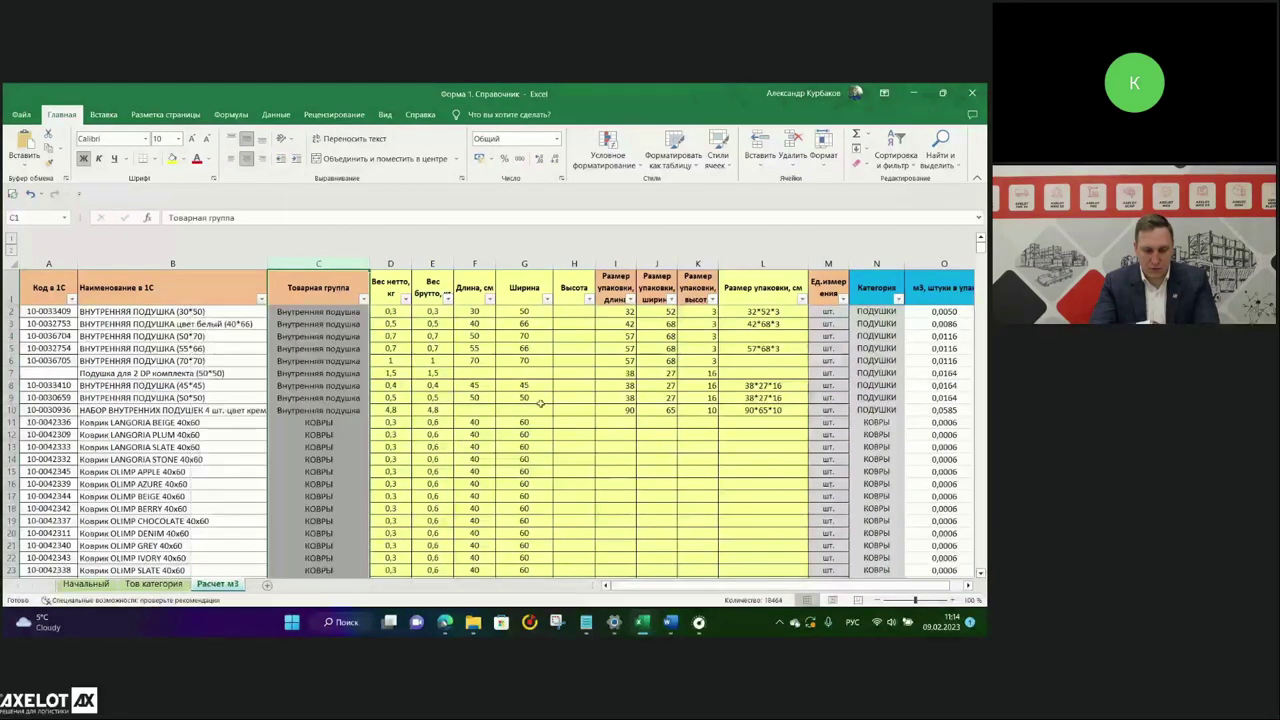
Compare the Категория column with the Товарная группа column on the Расчет м3 sheet.
{"action": "left_click", "coordinate": [879, 272]}
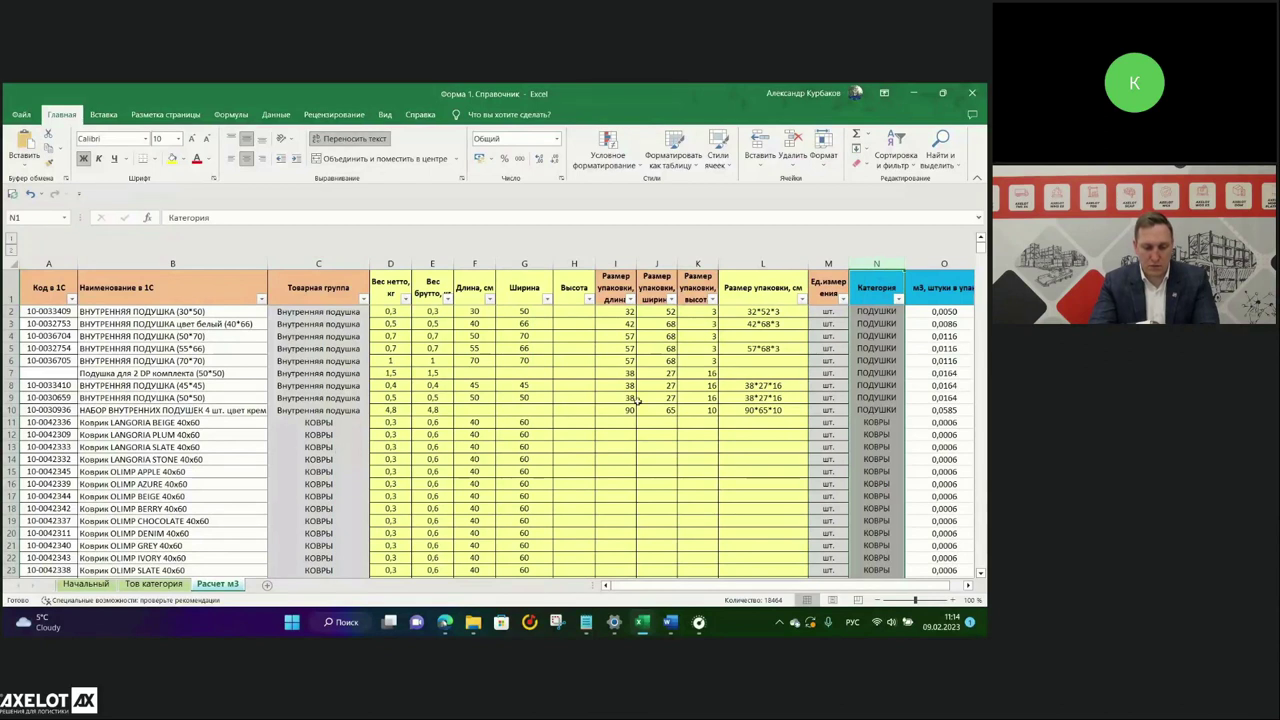
{"action": "left_click_drag", "start_coordinate": [876, 311], "coordinate": [875, 490]}
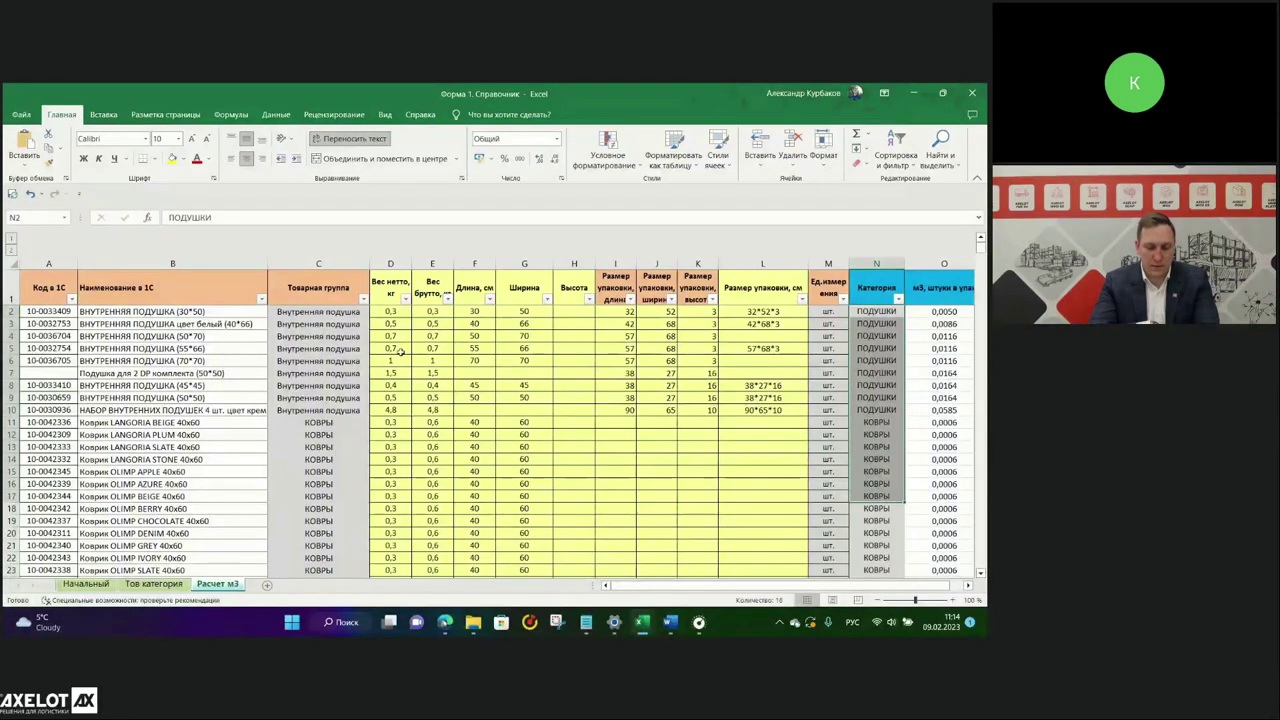
{"action": "left_click", "coordinate": [318, 263]}
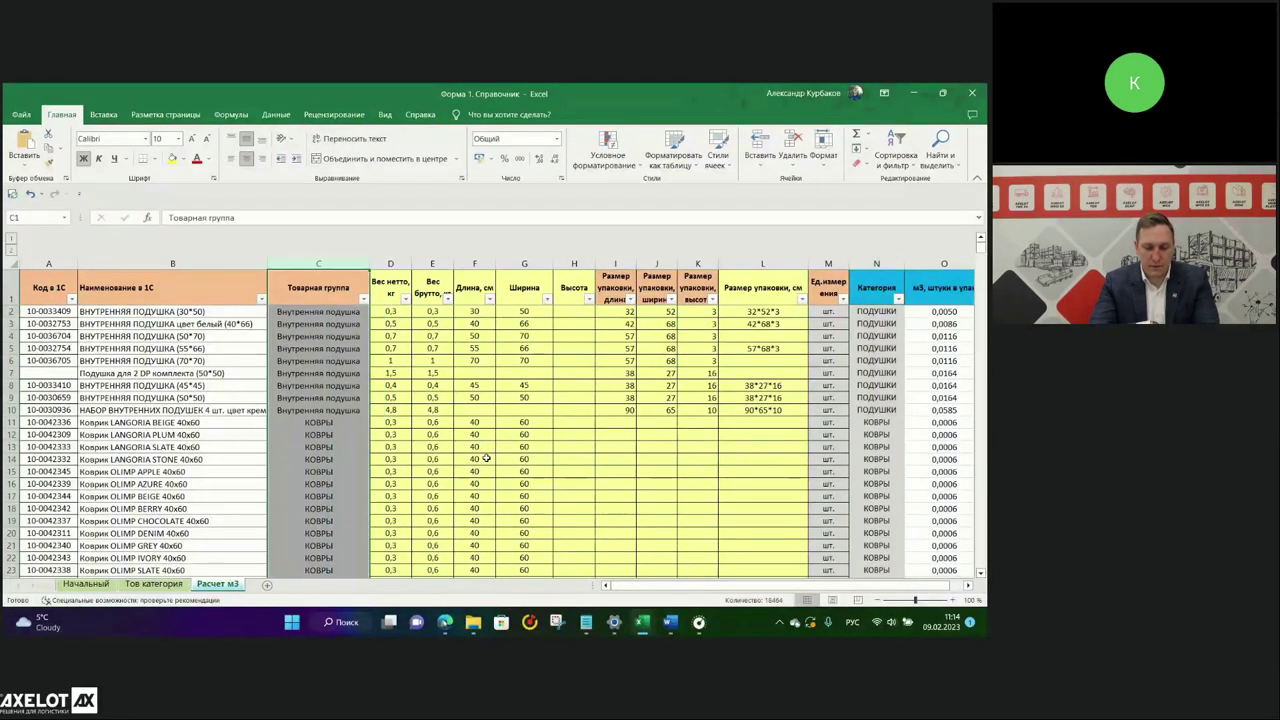
{"action": "left_click", "coordinate": [874, 262]}
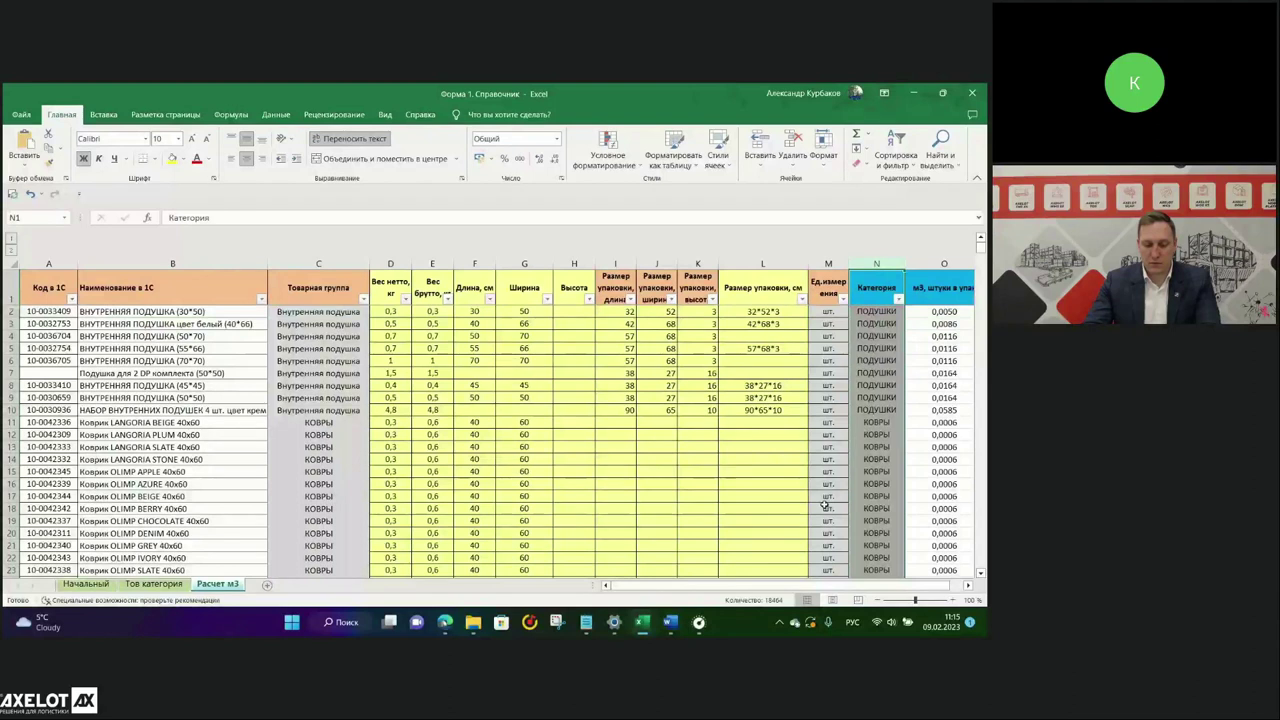
Inspect the м3, штуки в упак column header and the package length, width and height columns I to K.
{"action": "key", "text": "Right"}
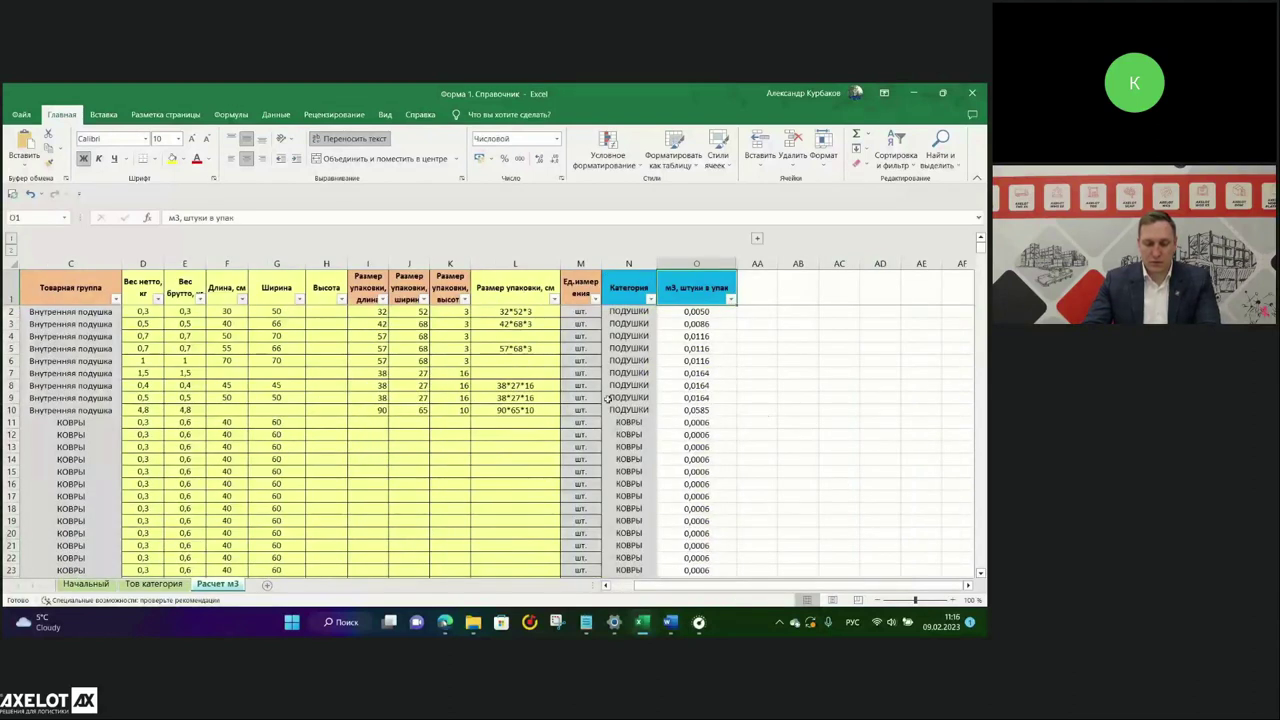
{"action": "left_click", "coordinate": [370, 311]}
{"action": "left_click", "coordinate": [409, 314]}
{"action": "left_click", "coordinate": [442, 314]}
{"action": "left_click_drag", "start_coordinate": [362, 285], "coordinate": [455, 290]}
Examine the volume formula in cell O2, highlighting its 1000000 divisor, and leave formula editing.
{"action": "left_click", "coordinate": [712, 313]}
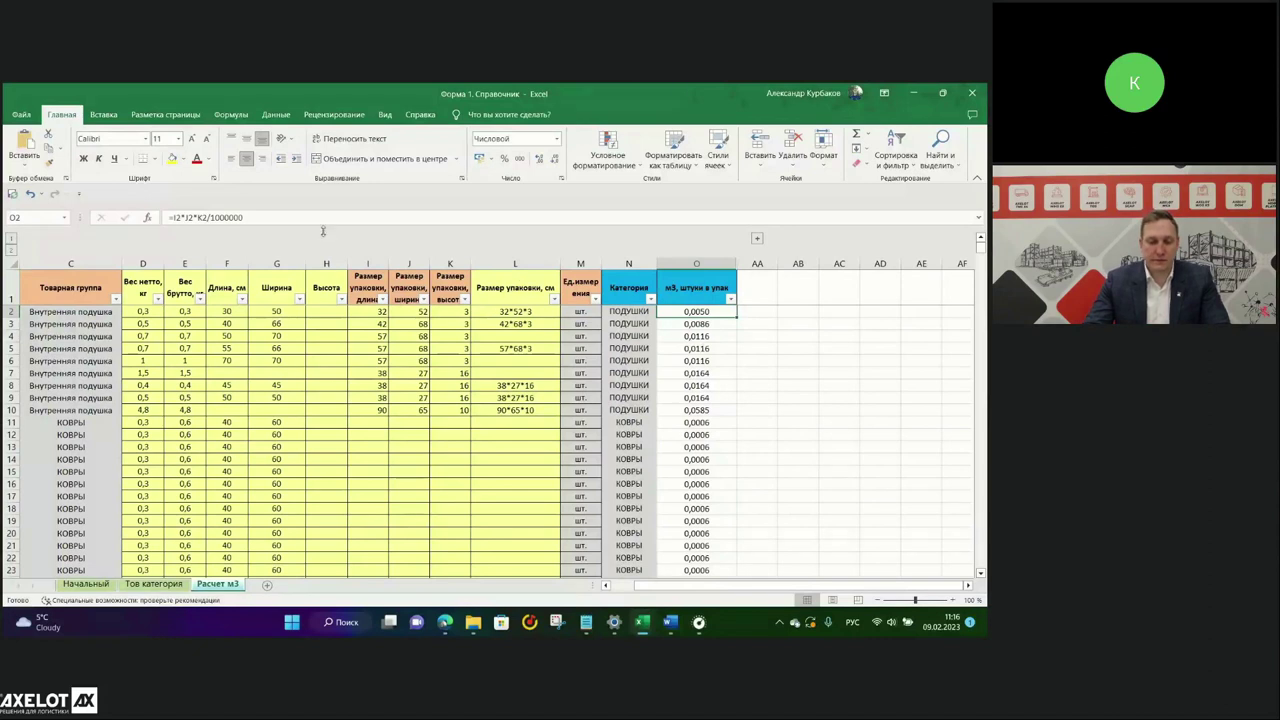
{"action": "left_click_drag", "start_coordinate": [243, 217], "coordinate": [210, 217]}
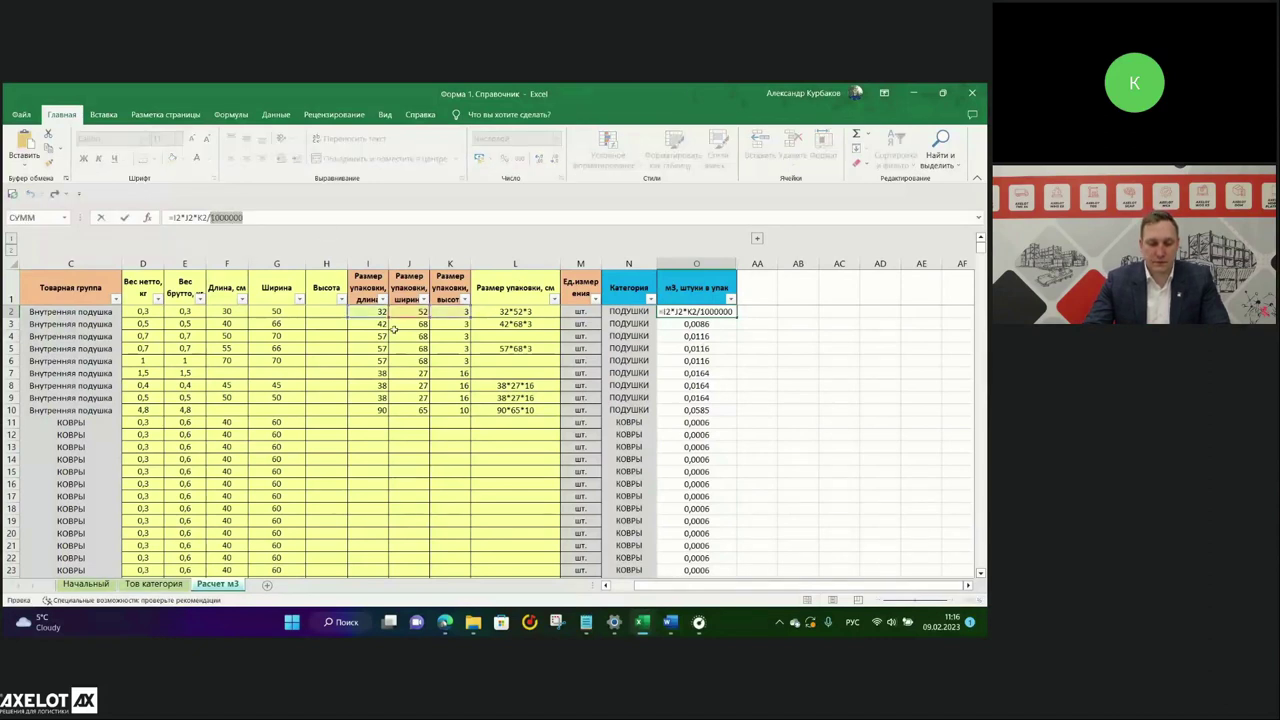
{"action": "key", "text": "Escape"}
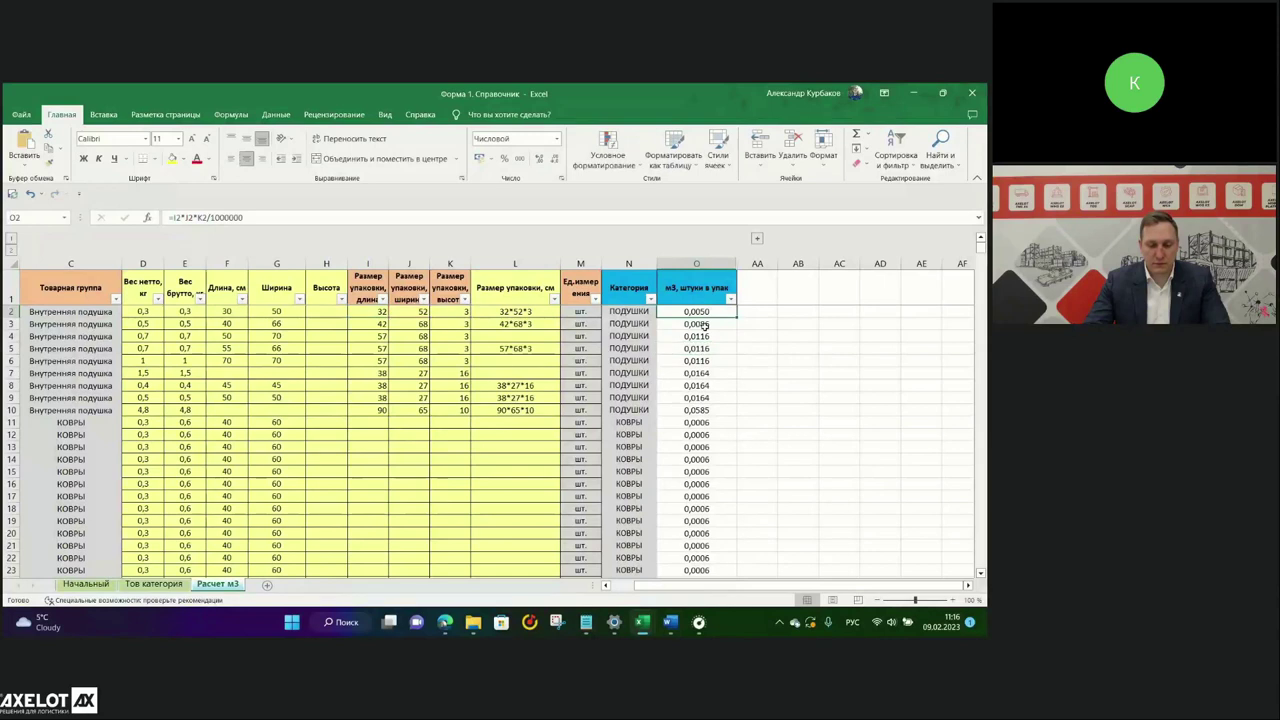
Compare the package dimensions in I2:K2 with the volume calculation in O2.
{"action": "left_click_drag", "start_coordinate": [377, 312], "coordinate": [452, 311]}
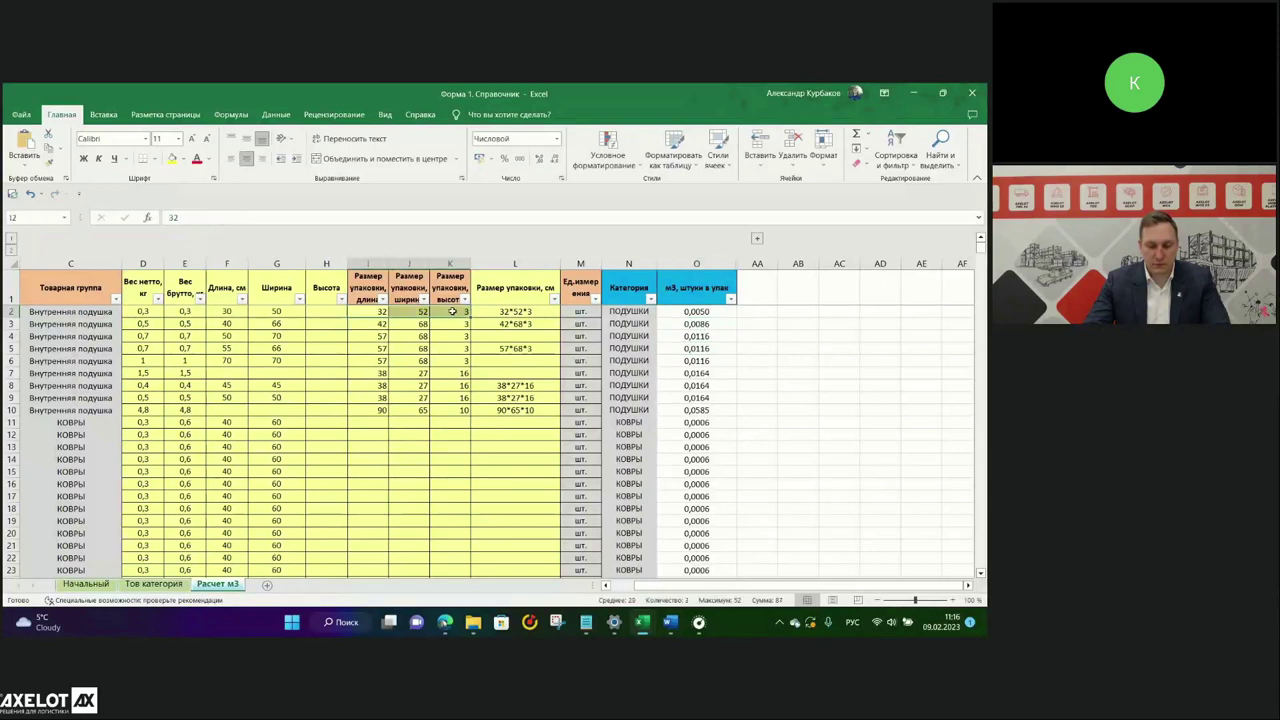
{"action": "left_click", "coordinate": [709, 311]}
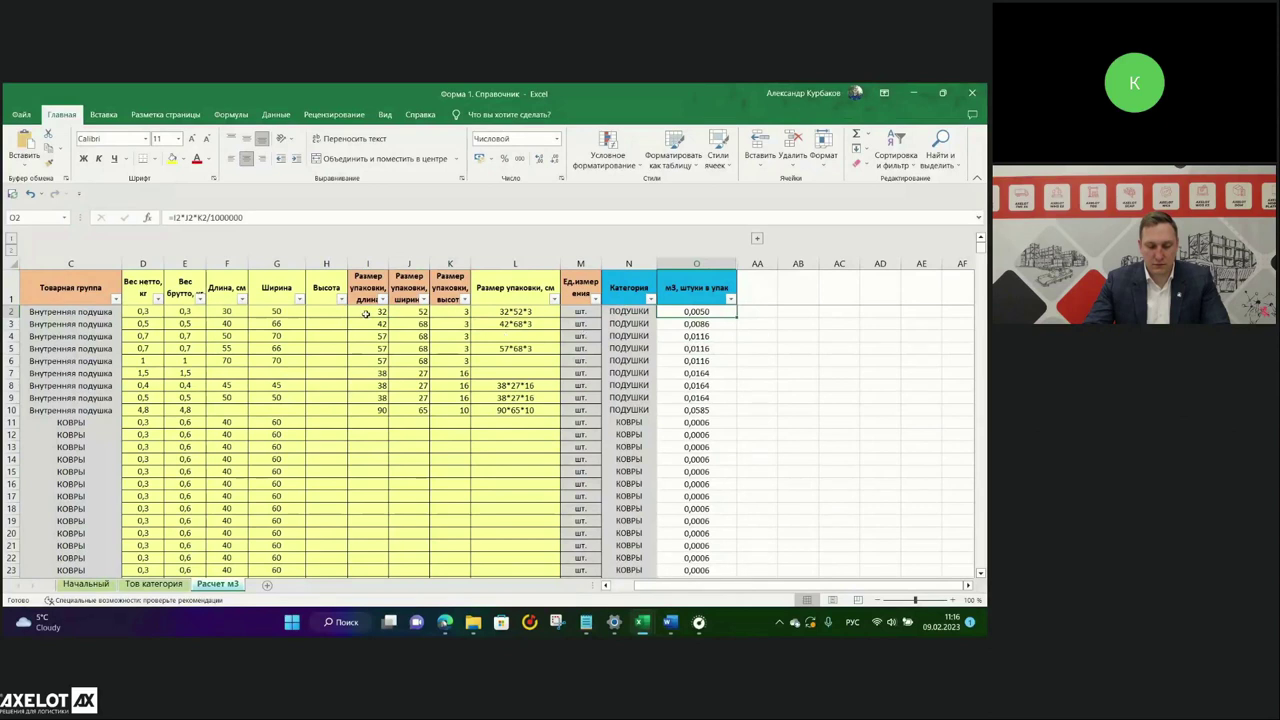
{"action": "left_click_drag", "start_coordinate": [368, 311], "coordinate": [452, 311]}
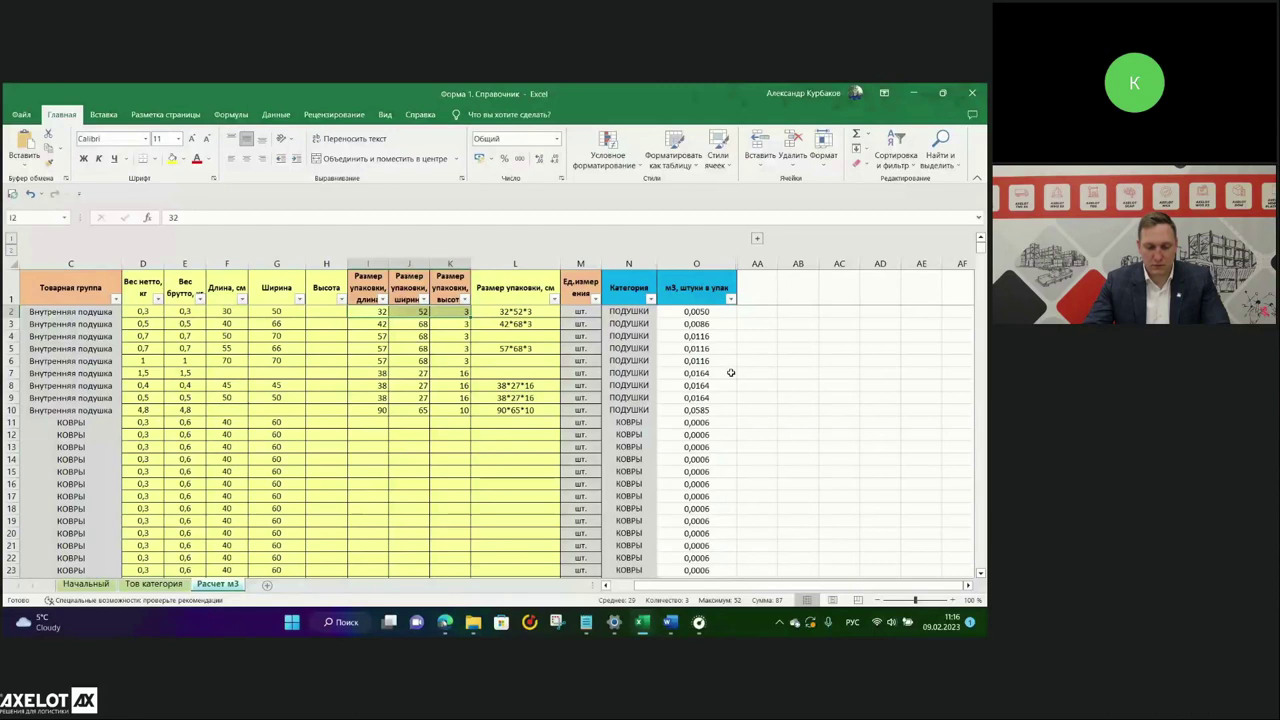
{"action": "key", "text": "ctrl+Right"}
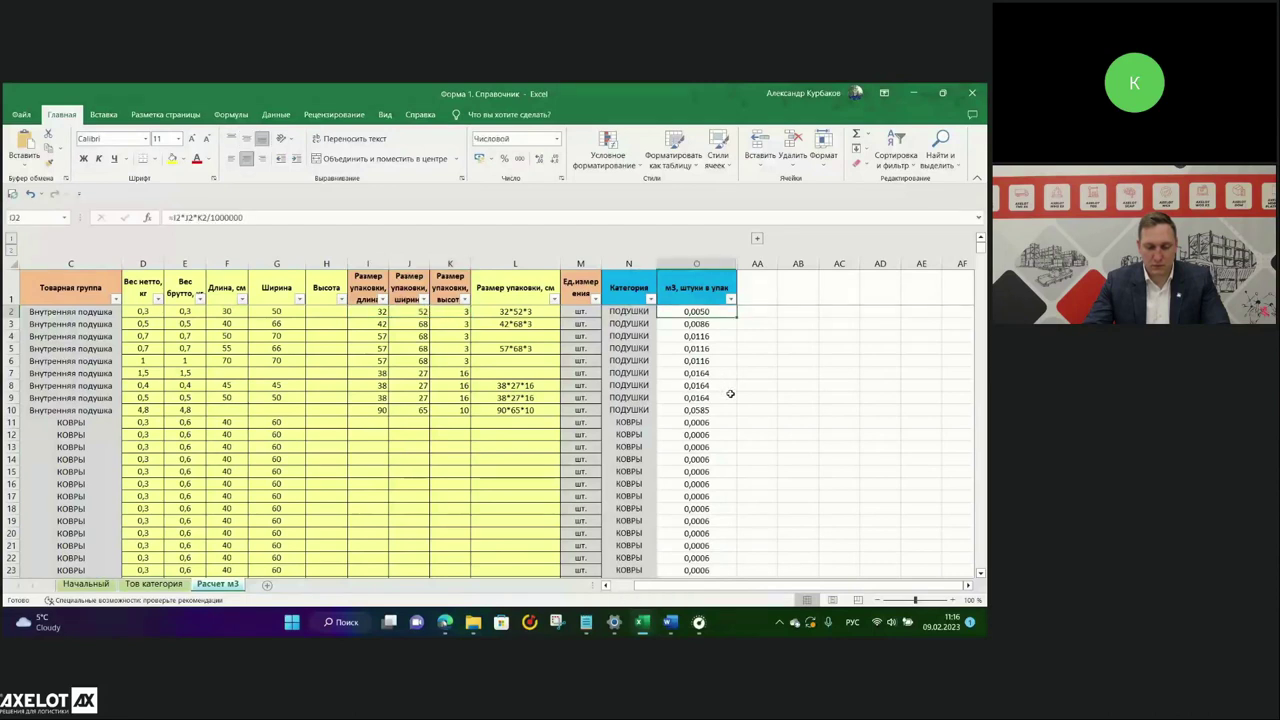
Review the Категория and м3, штуки в упак columns and the volume values in column O on the Расчет м3 sheet.
{"action": "left_click_drag", "start_coordinate": [637, 287], "coordinate": [700, 348]}
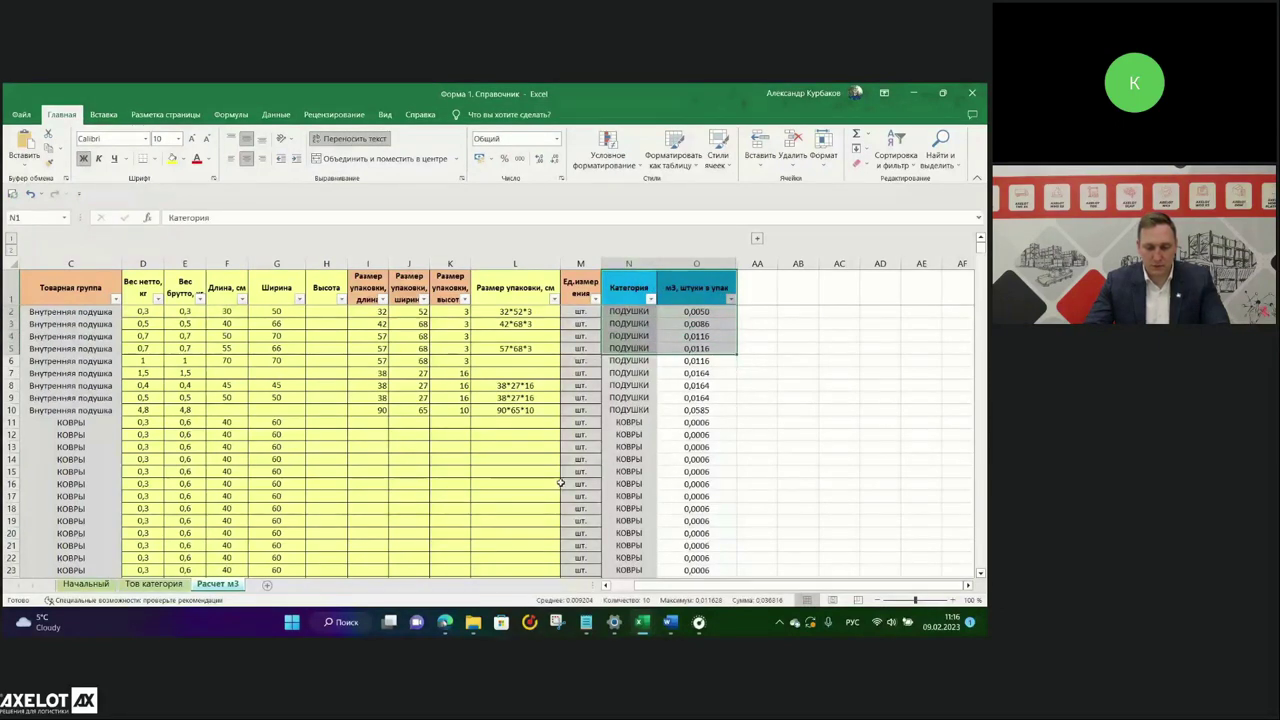
{"action": "left_click", "coordinate": [697, 263]}
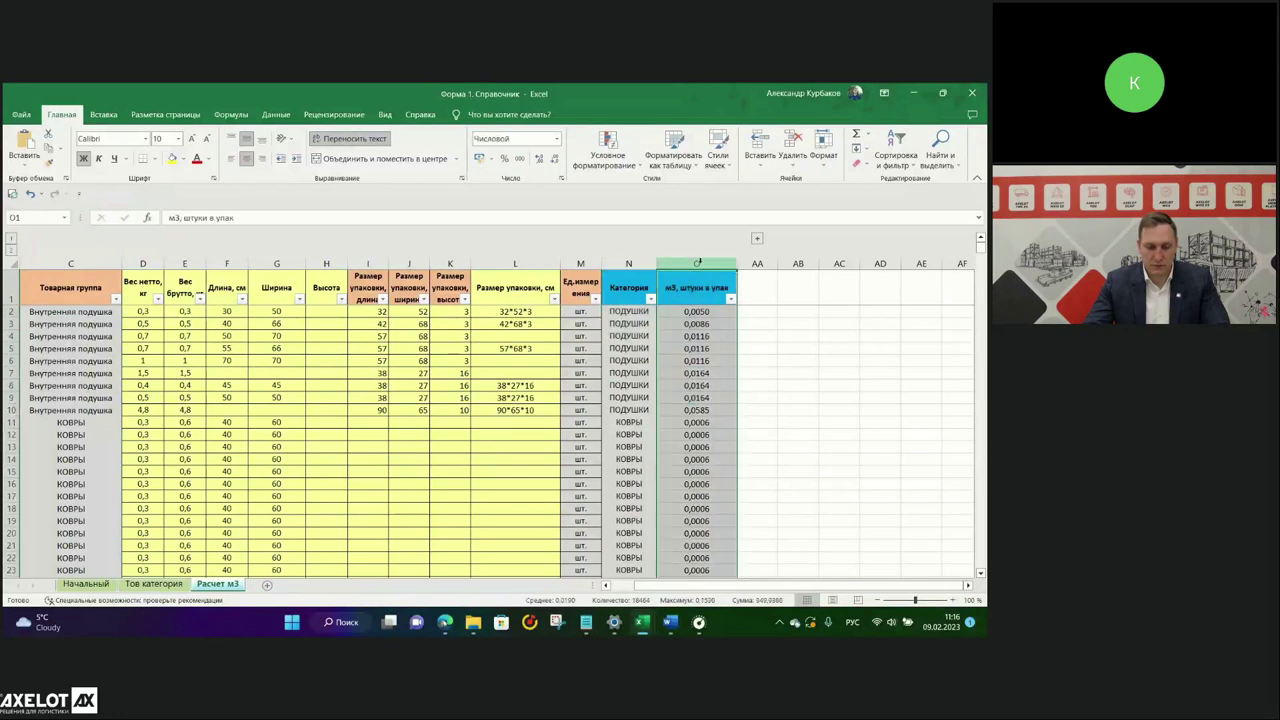
{"action": "left_click", "coordinate": [628, 263]}
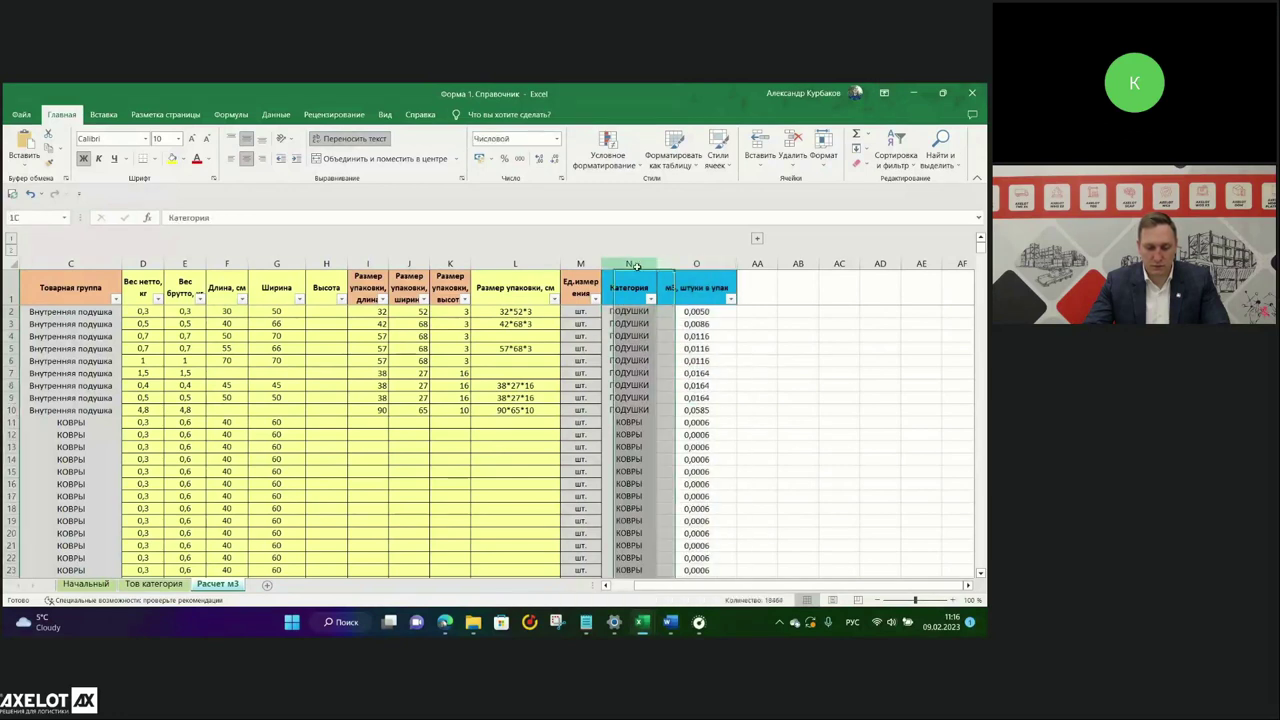
{"action": "left_click", "coordinate": [697, 260]}
{"action": "left_click_drag", "start_coordinate": [708, 360], "coordinate": [712, 468]}
{"action": "left_click_drag", "start_coordinate": [697, 336], "coordinate": [713, 447]}
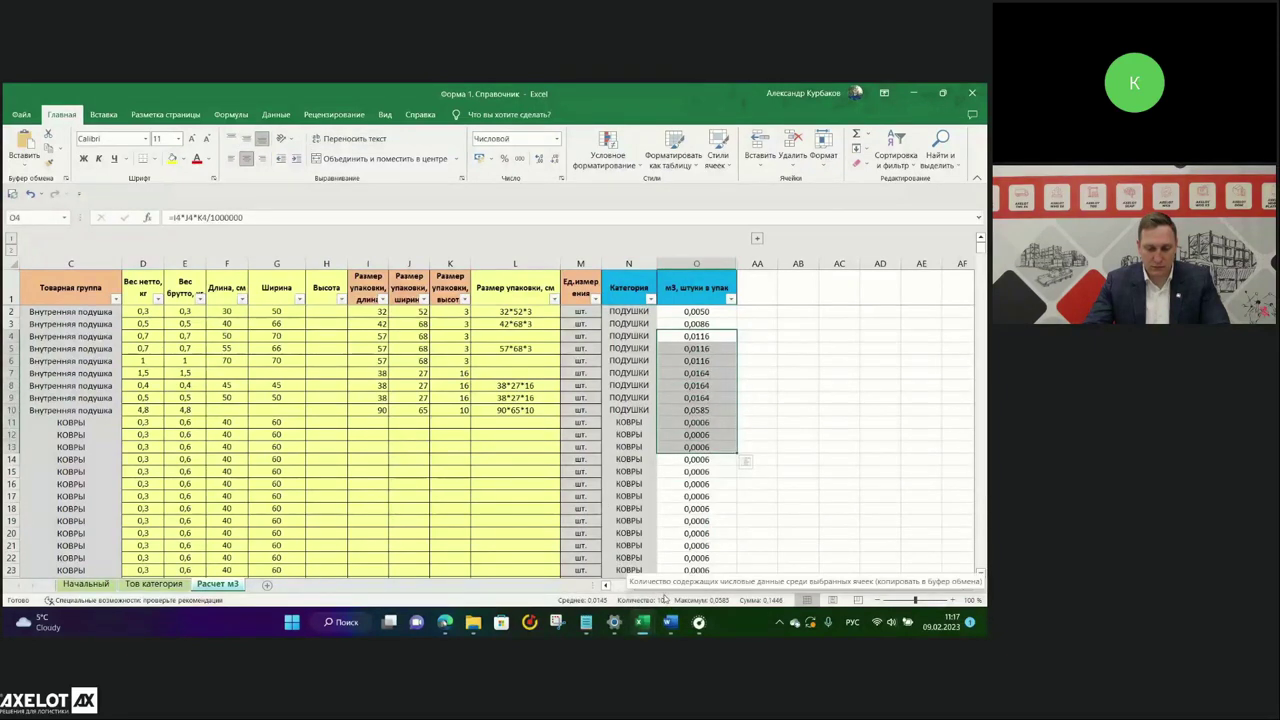
Switch to the Форма 2. Запасы workbook and open its Хранение, m3 sheet.
{"action": "mouse_move", "coordinate": [643, 625]}
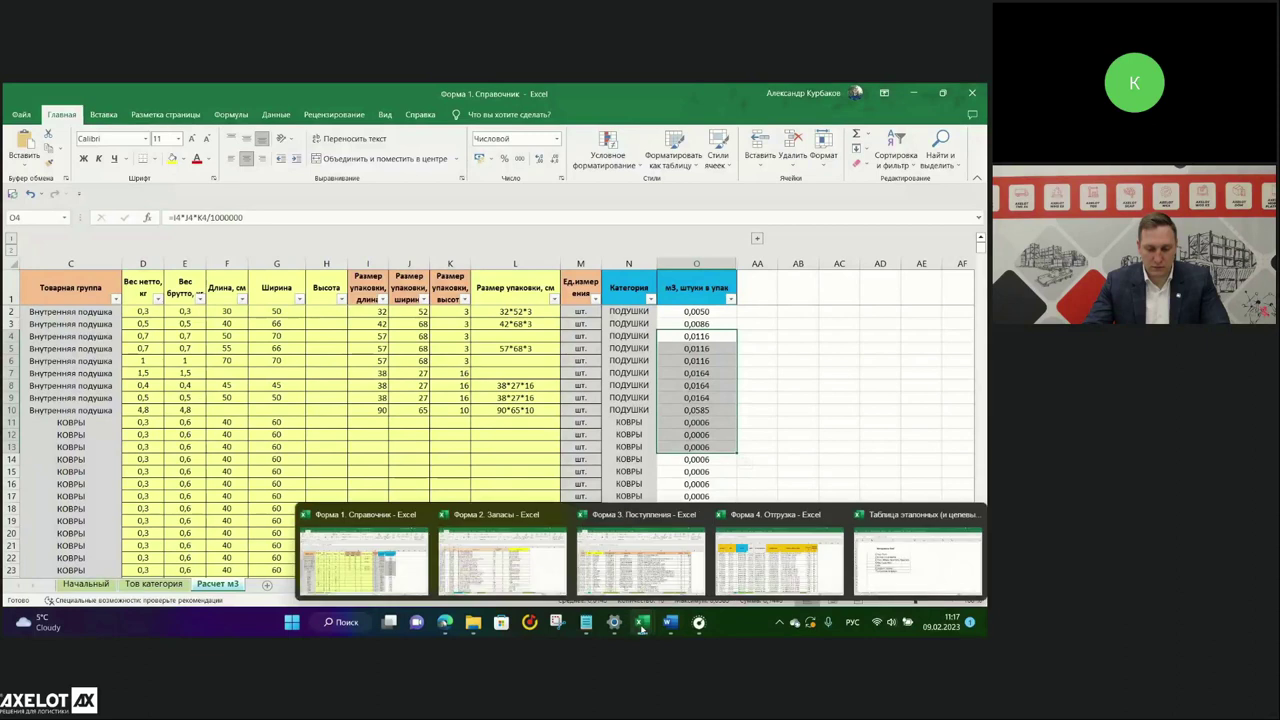
{"action": "left_click", "coordinate": [489, 566]}
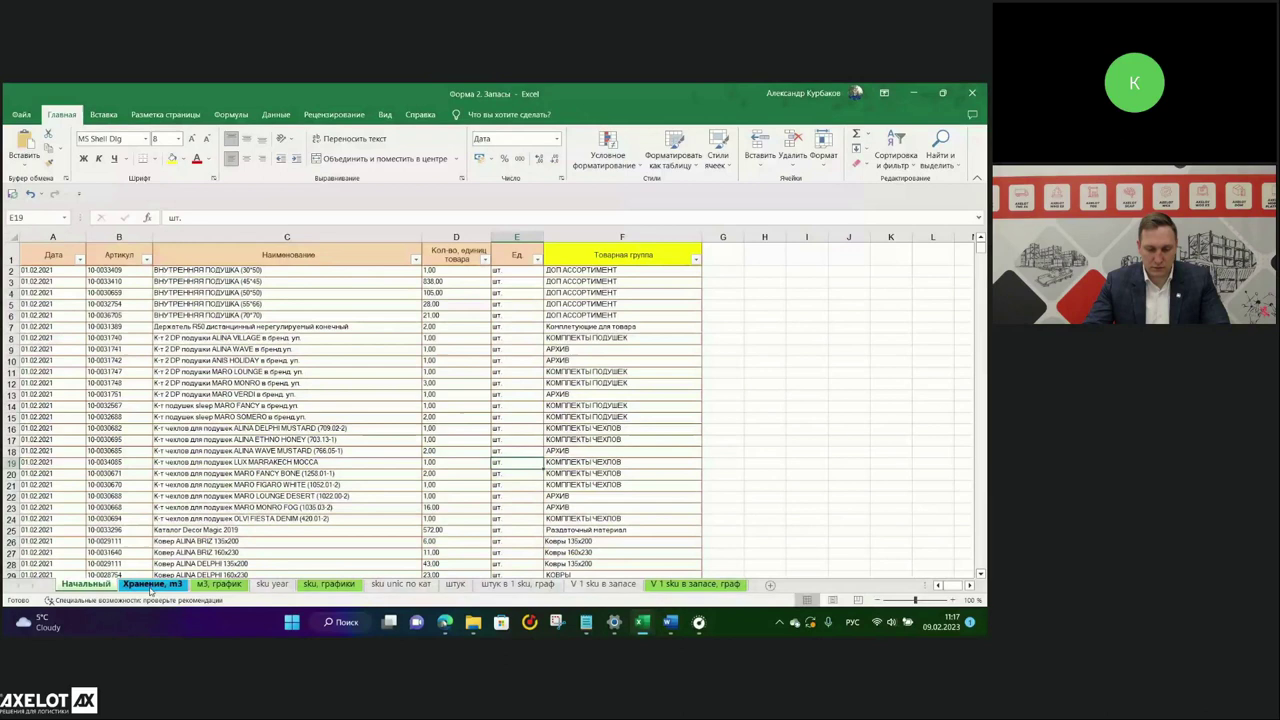
{"action": "left_click", "coordinate": [151, 586]}
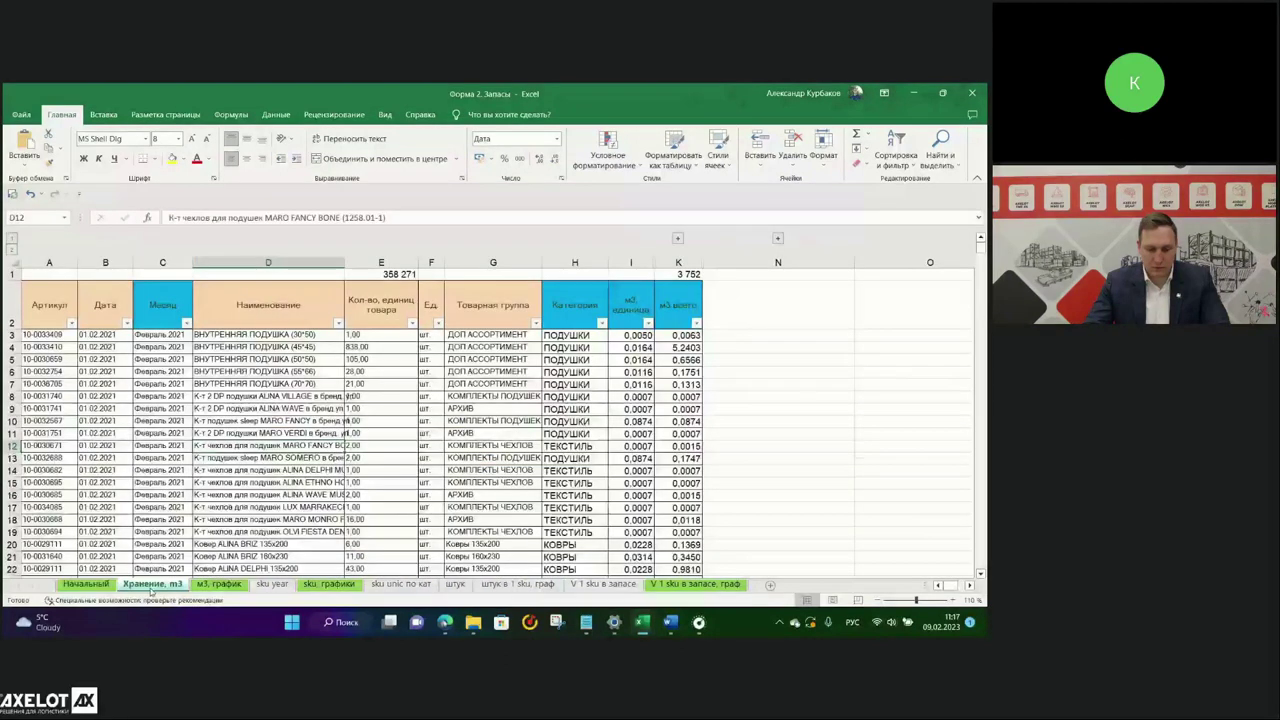
Inspect the blue headers Месяц, Категория, м3 единица and м3 всего on the Хранение, m3 sheet.
{"action": "left_click", "coordinate": [155, 305]}
{"action": "left_click", "coordinate": [575, 305]}
{"action": "left_click", "coordinate": [645, 305]}
{"action": "left_click", "coordinate": [690, 312]}
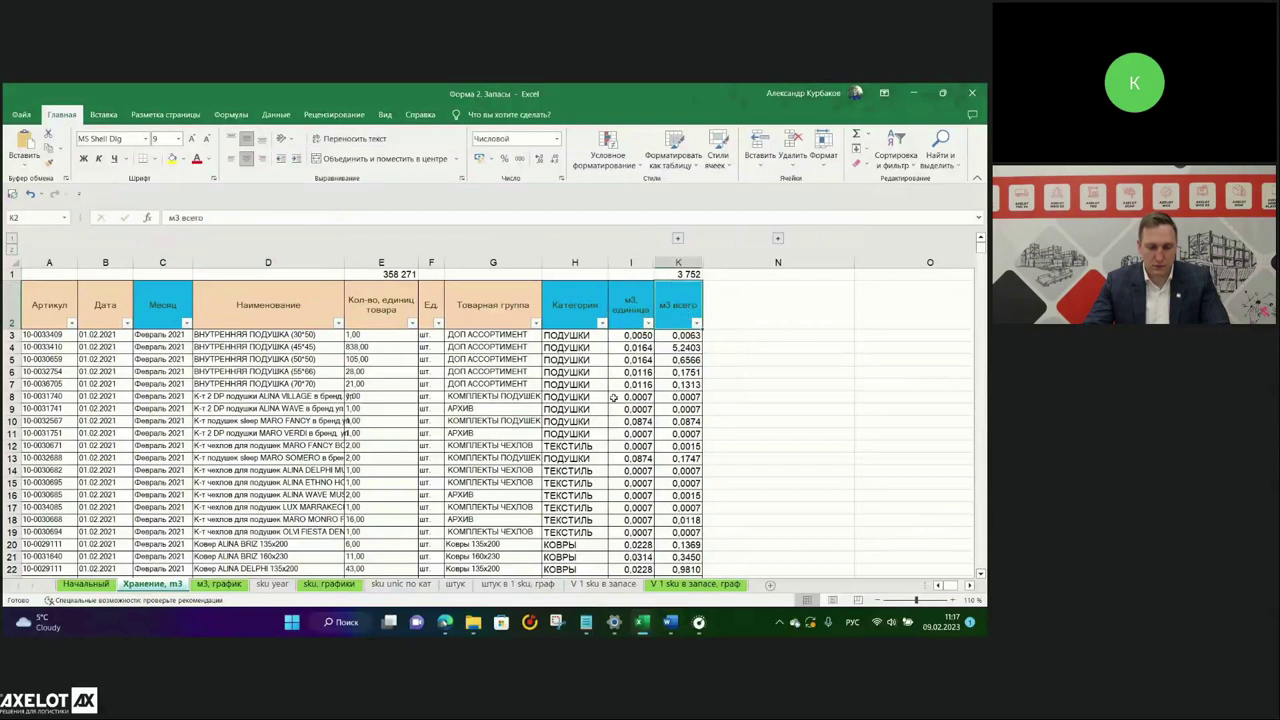
{"action": "left_click", "coordinate": [156, 305]}
{"action": "left_click_drag", "start_coordinate": [593, 307], "coordinate": [690, 307]}
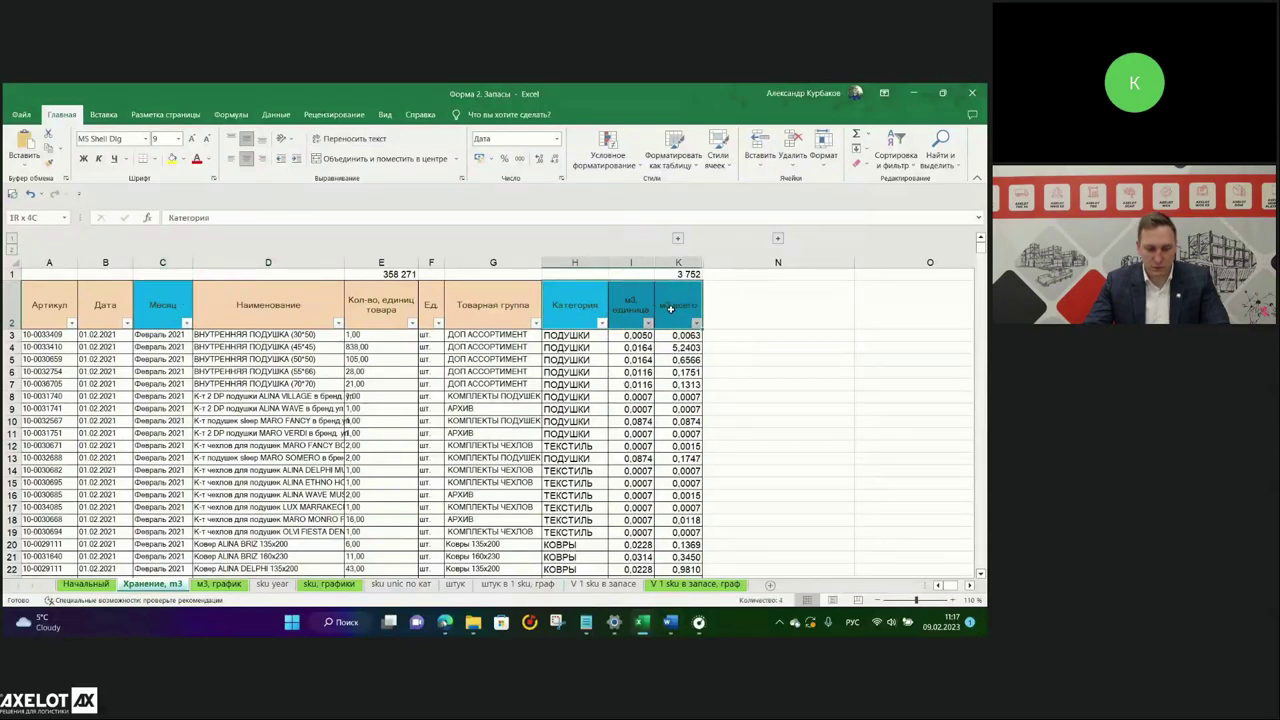
{"action": "left_click", "coordinate": [590, 458]}
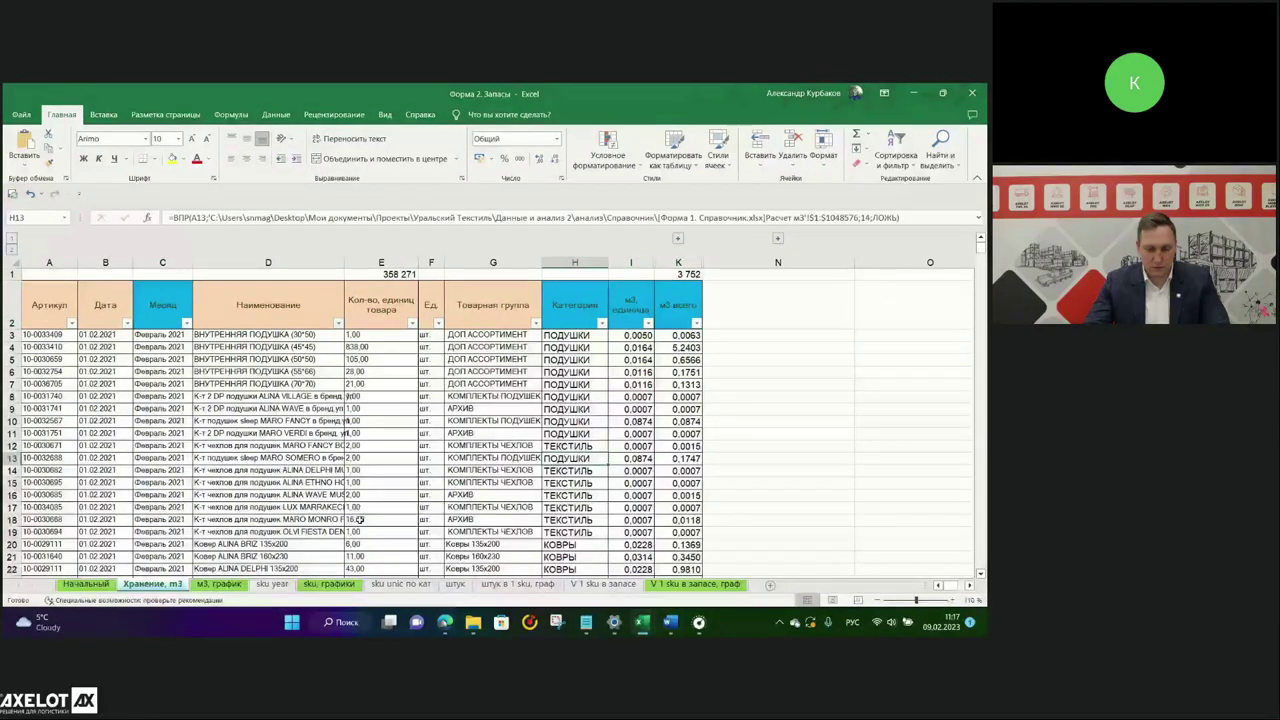
Compare the dates in the Дата column with the month values in the Месяц column, starting from row 3.
{"action": "left_click", "coordinate": [106, 261]}
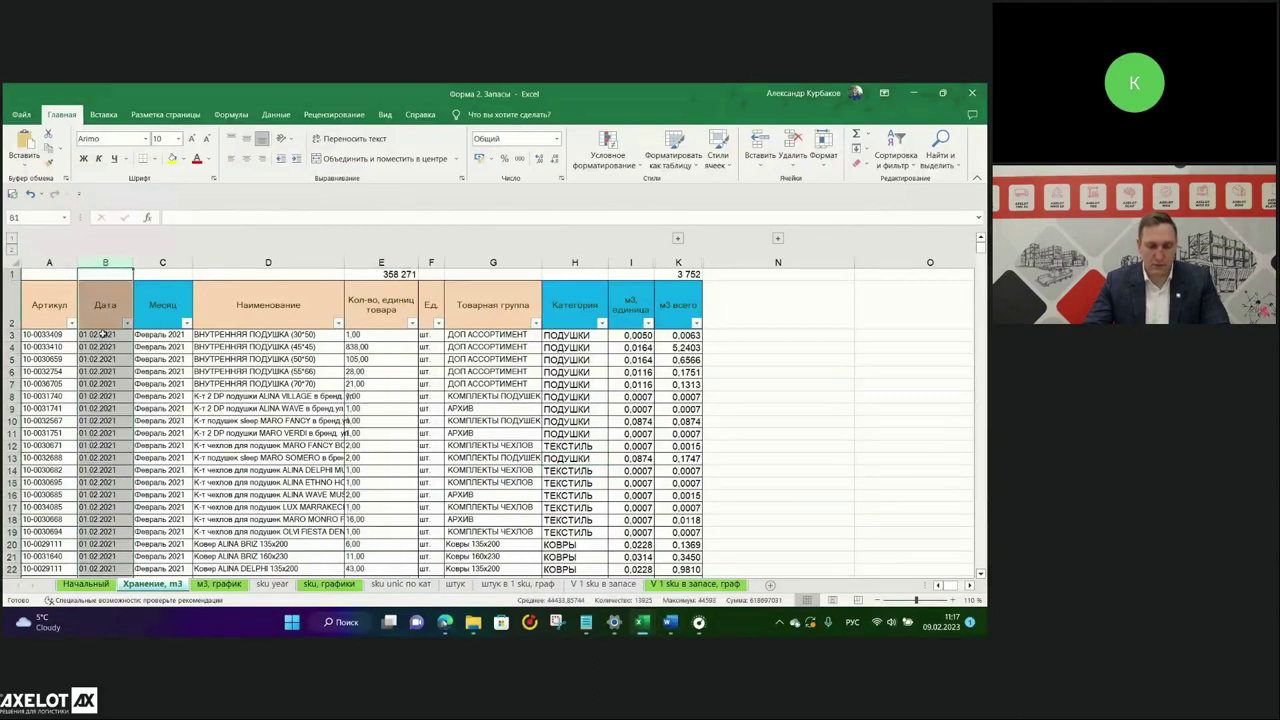
{"action": "left_click_drag", "start_coordinate": [105, 334], "coordinate": [105, 470]}
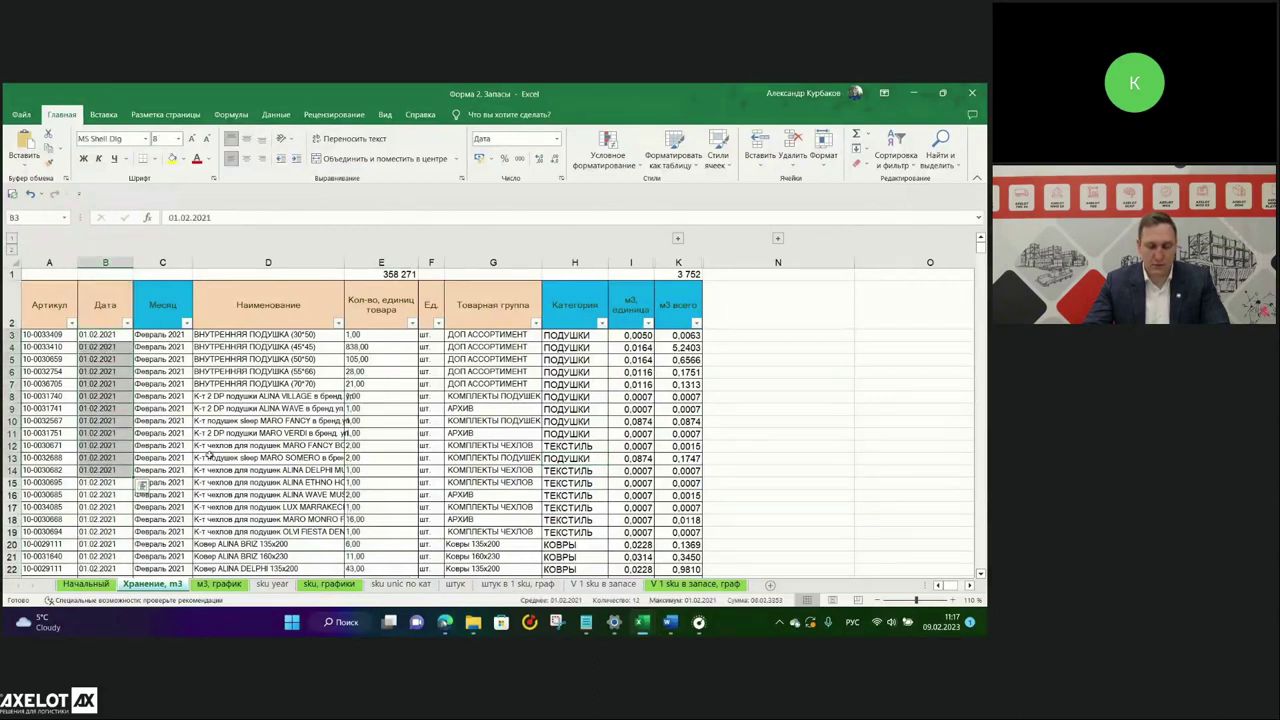
{"action": "left_click", "coordinate": [117, 337]}
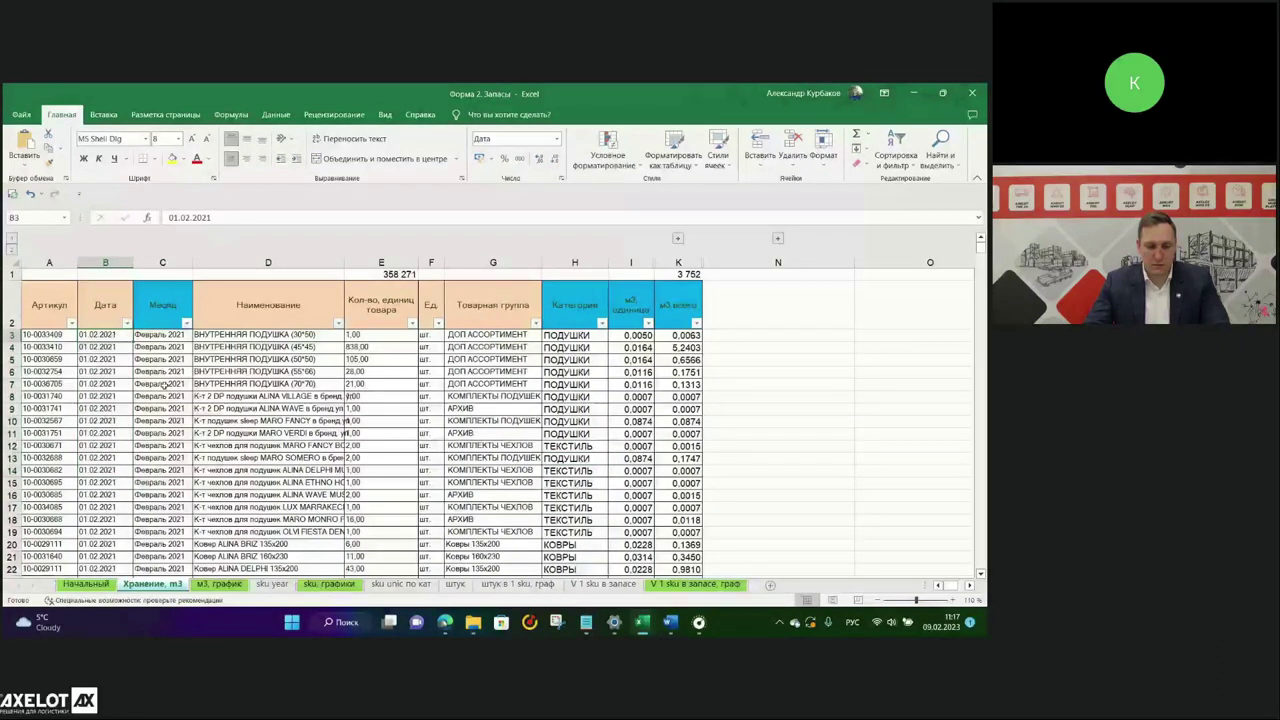
{"action": "left_click", "coordinate": [166, 339]}
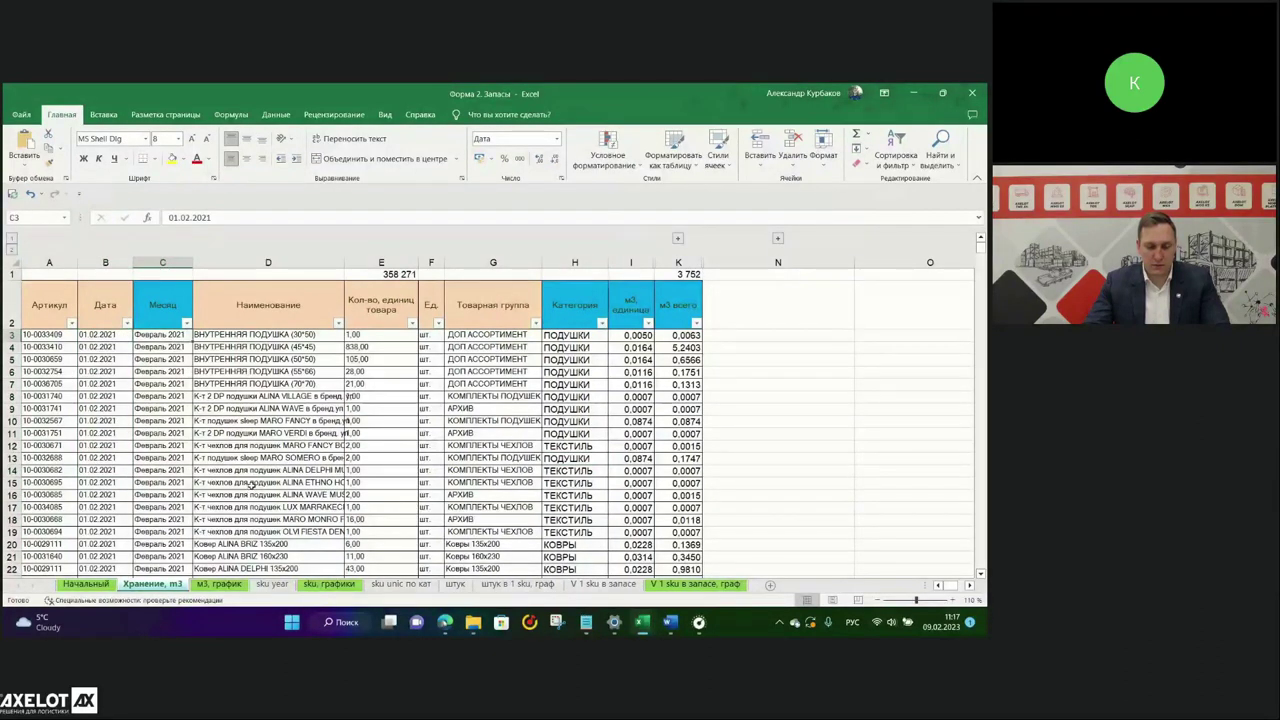
{"action": "scroll", "coordinate": [121, 489], "scroll_direction": "down", "scroll_amount": 5}
{"action": "scroll", "coordinate": [140, 450], "scroll_direction": "up", "scroll_amount": 5}
{"action": "left_click", "coordinate": [163, 263]}
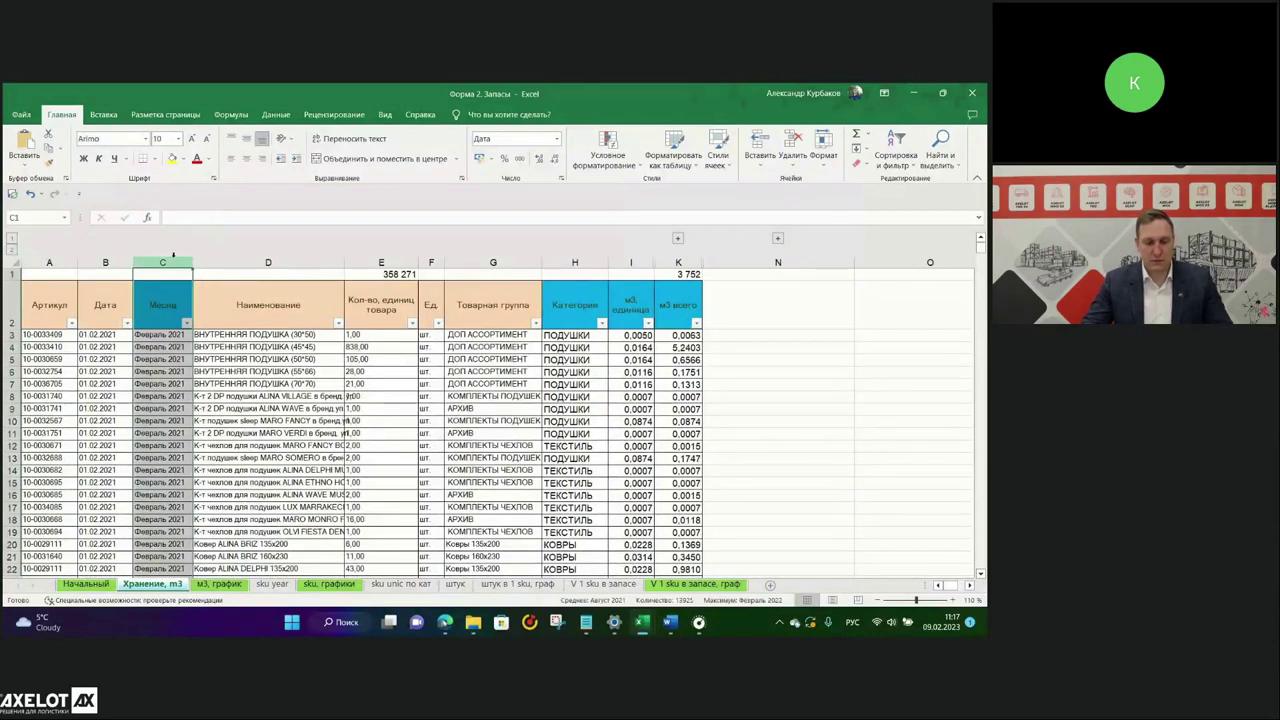
{"action": "left_click_drag", "start_coordinate": [108, 335], "coordinate": [113, 460]}
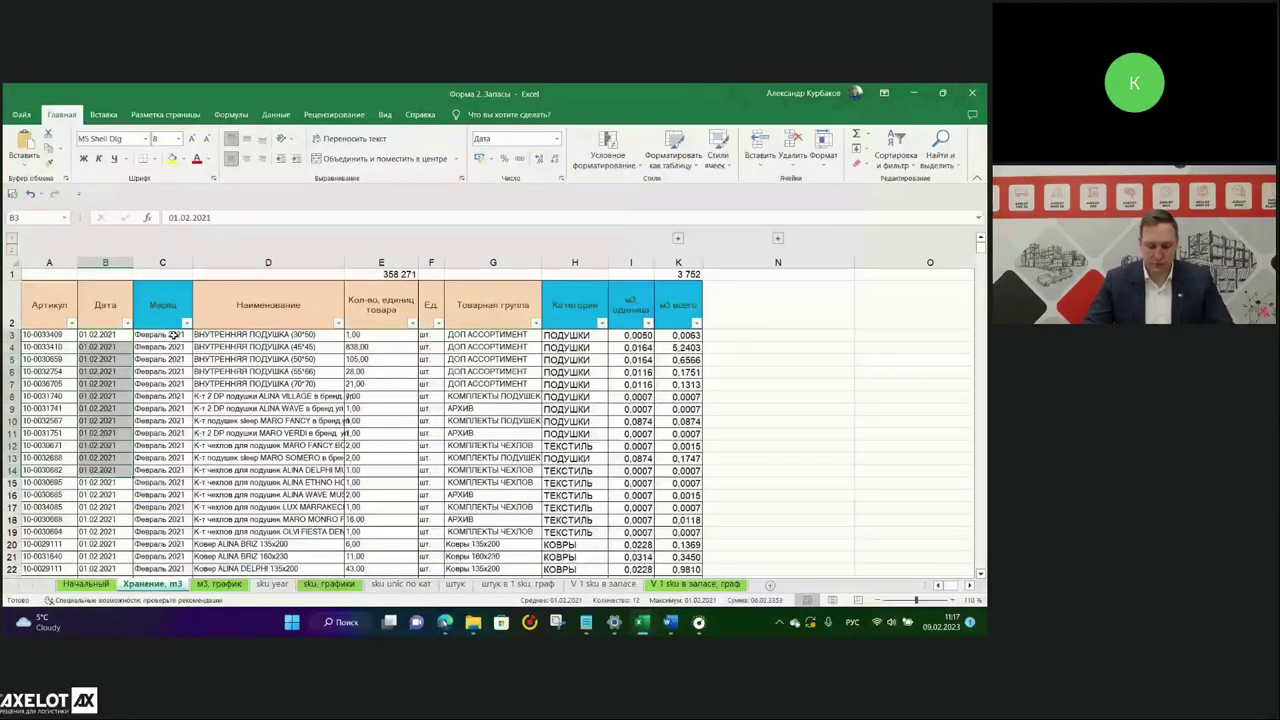
{"action": "key", "text": "Right"}
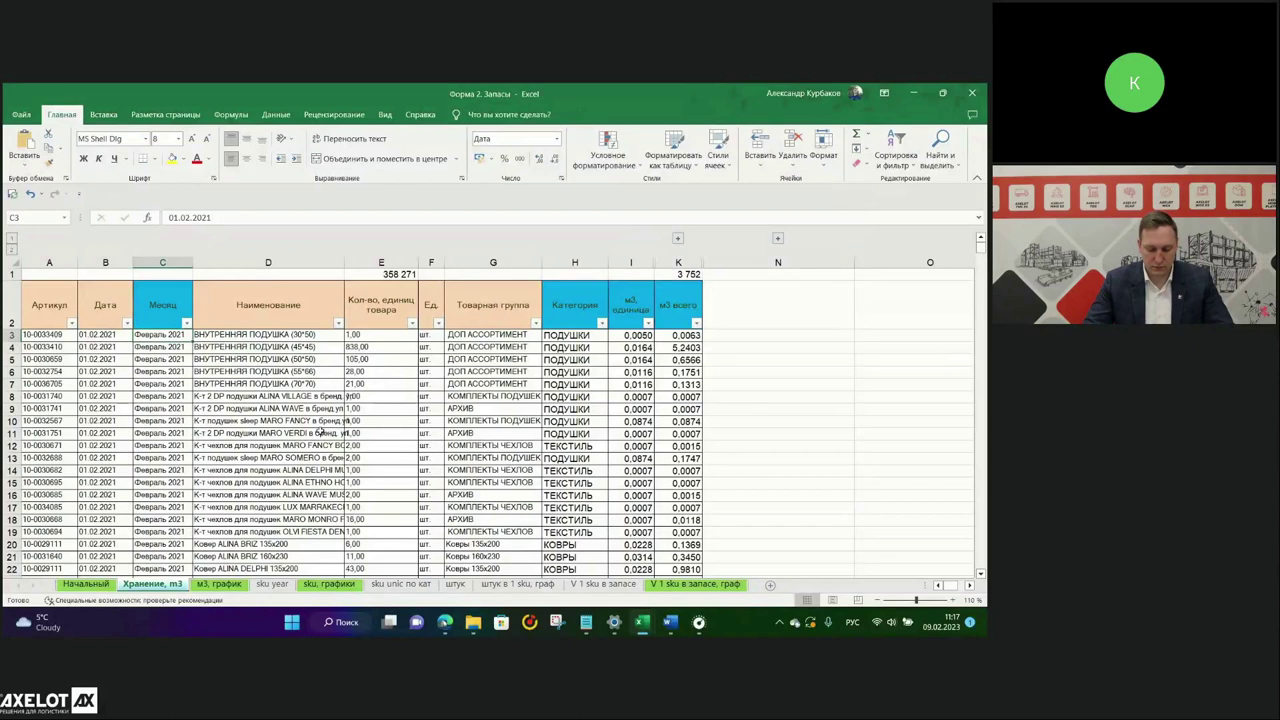
{"action": "left_click", "coordinate": [162, 262]}
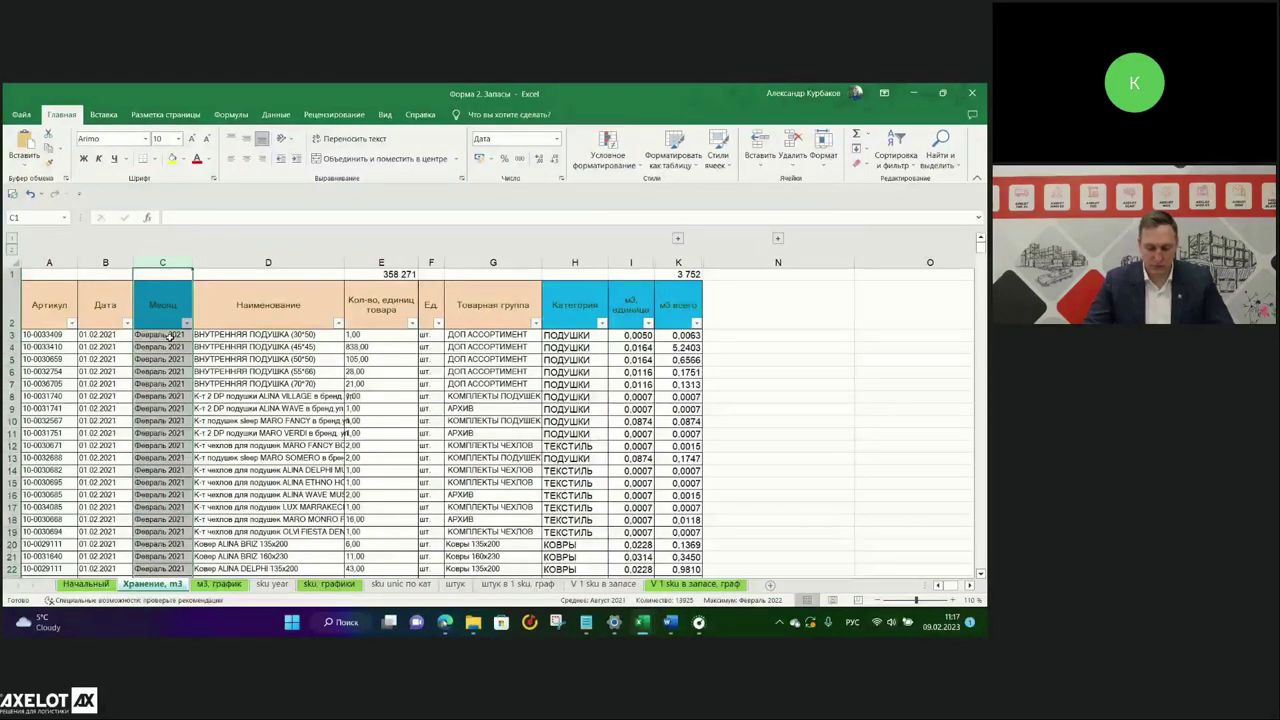
{"action": "left_click_drag", "start_coordinate": [172, 336], "coordinate": [165, 384]}
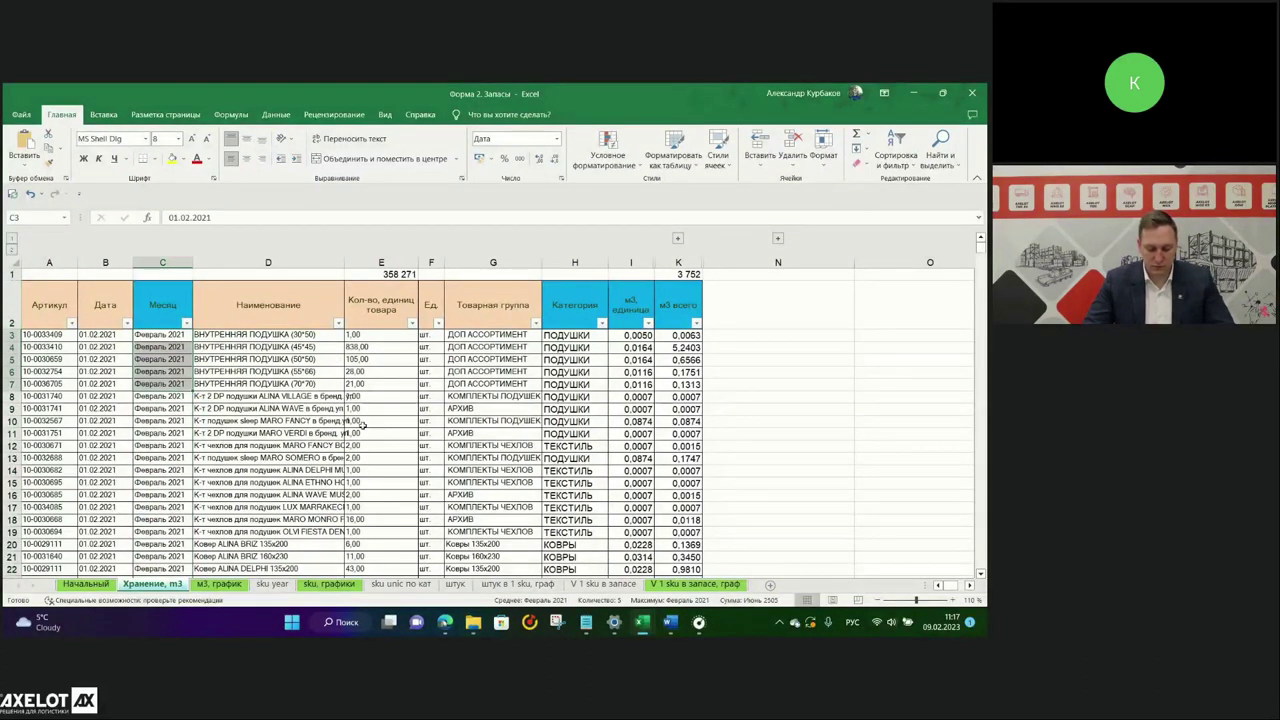
Review columns H to K and compare the Категория column with the Товарная группа column.
{"action": "left_click_drag", "start_coordinate": [575, 262], "coordinate": [680, 262]}
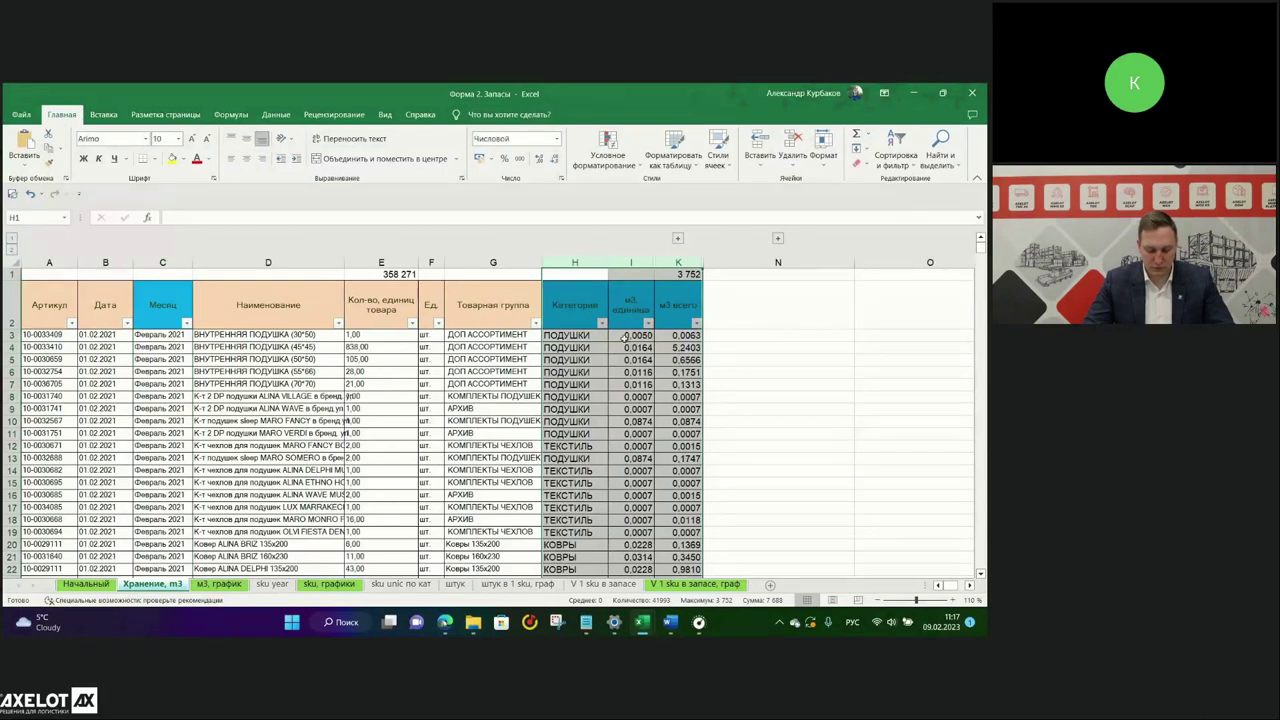
{"action": "key", "text": "Down"}
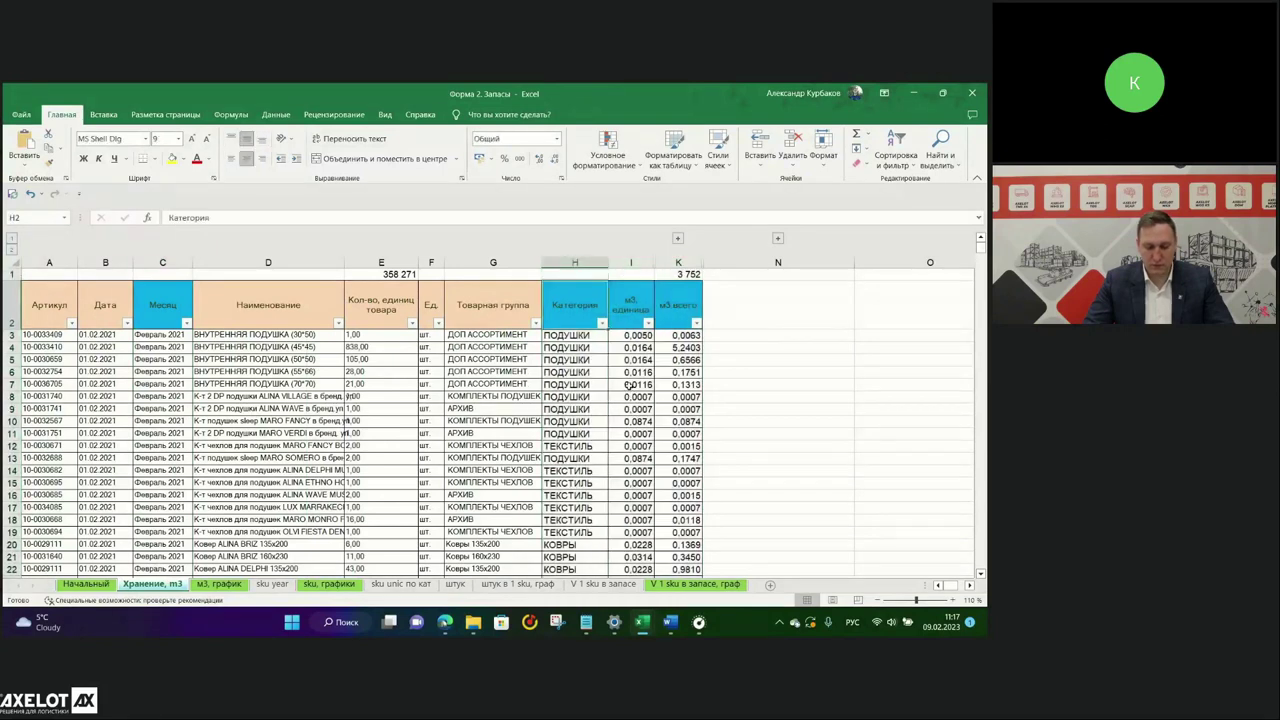
{"action": "left_click", "coordinate": [495, 263]}
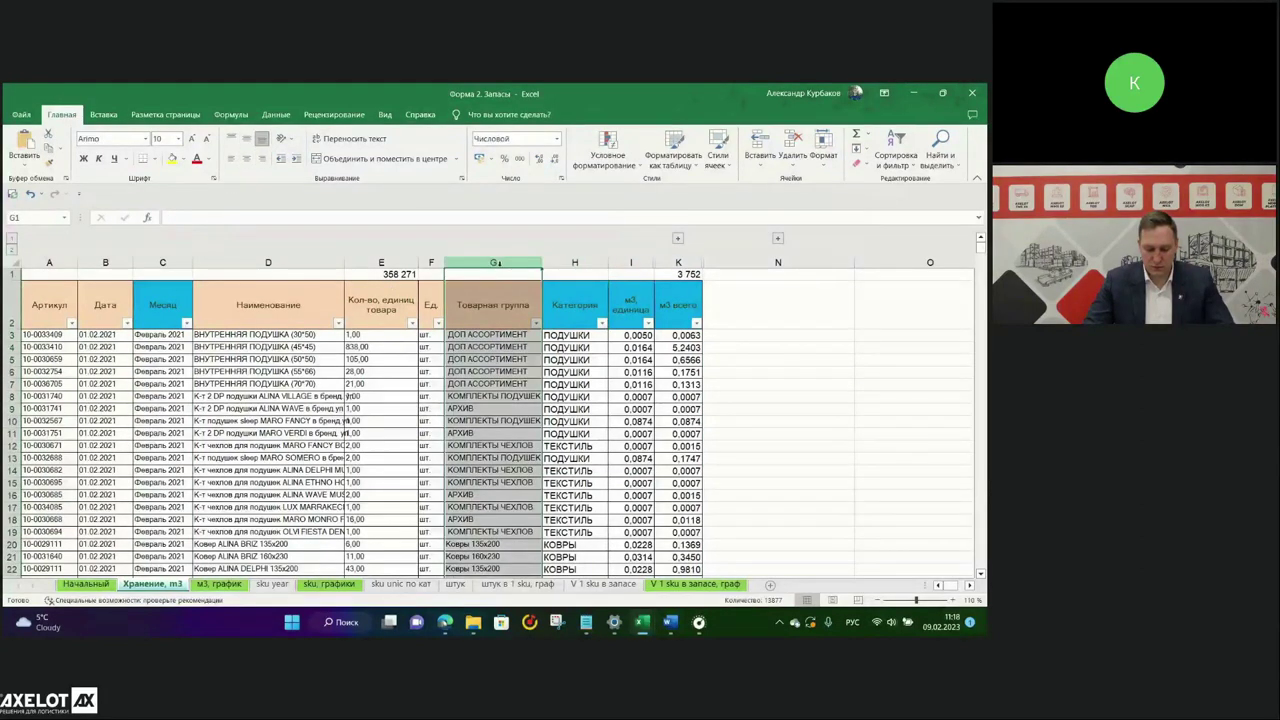
{"action": "left_click", "coordinate": [575, 263]}
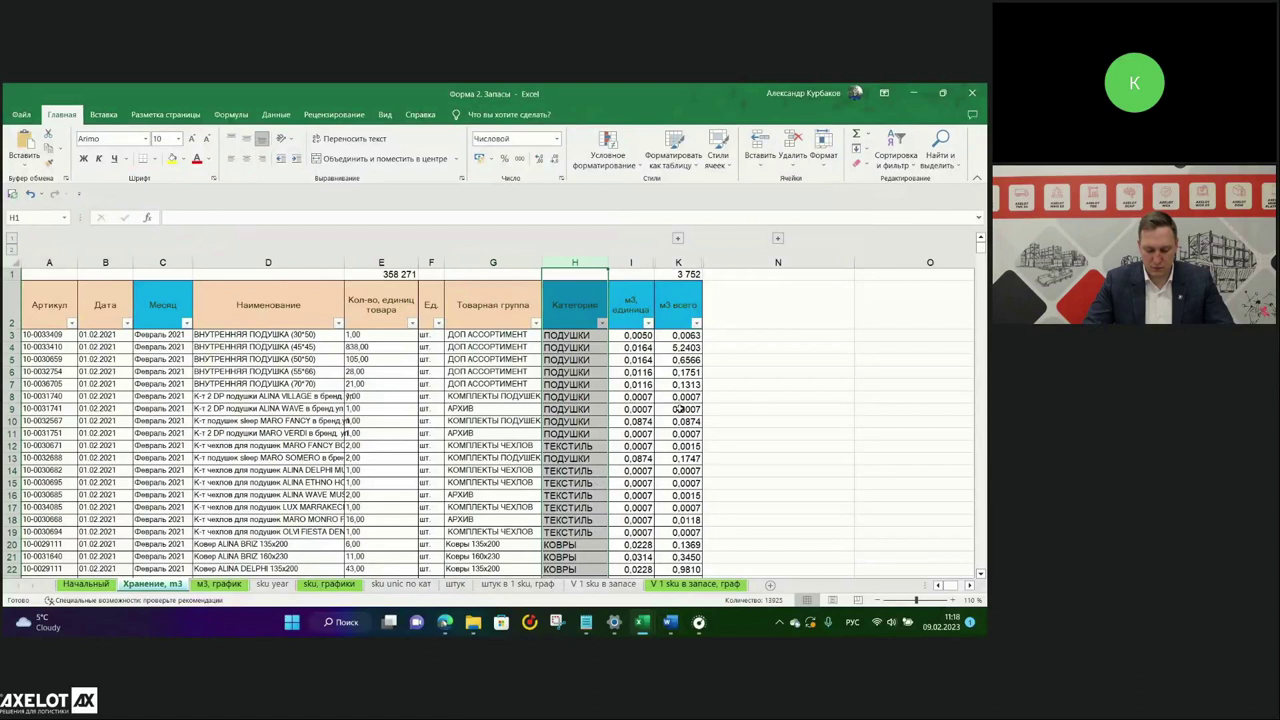
{"action": "left_click_drag", "start_coordinate": [631, 360], "coordinate": [704, 397]}
Examine the ВПР lookup formula in H3 and the Категория values in H3:H15 alongside the Товарная группа header.
{"action": "left_click", "coordinate": [575, 335]}
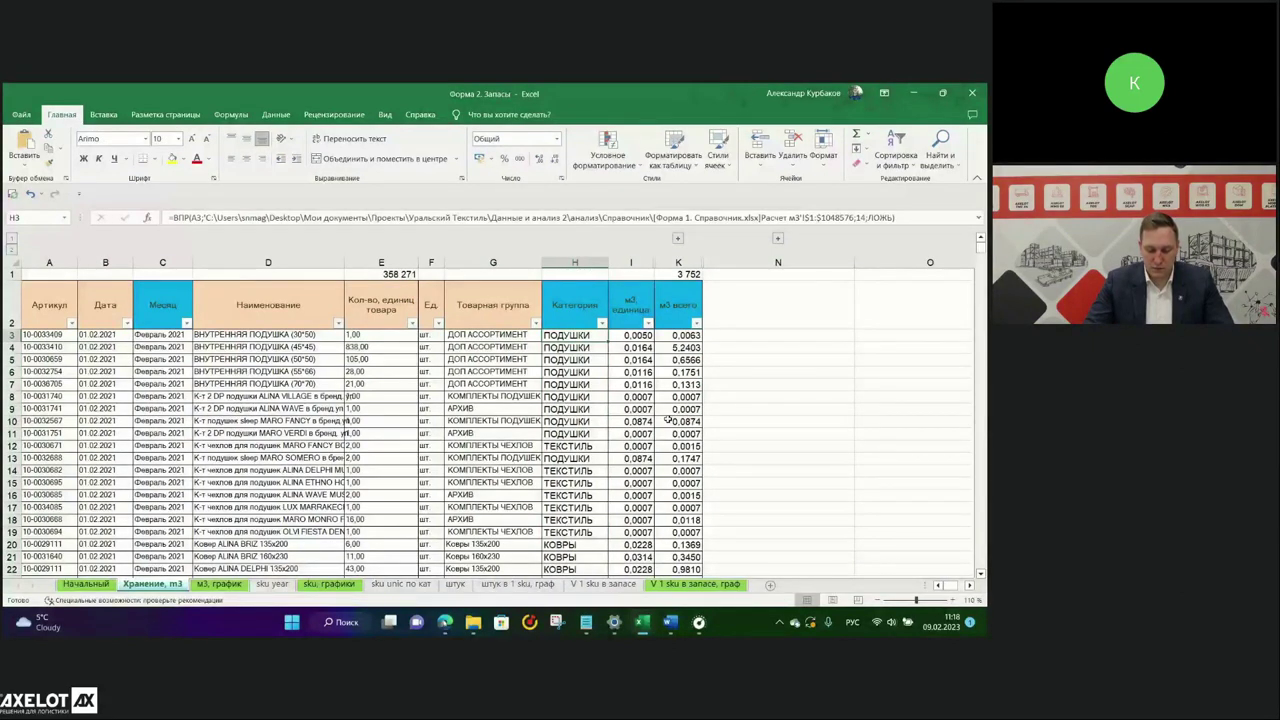
{"action": "left_click", "coordinate": [500, 305]}
{"action": "left_click", "coordinate": [537, 323]}
{"action": "left_click", "coordinate": [567, 397]}
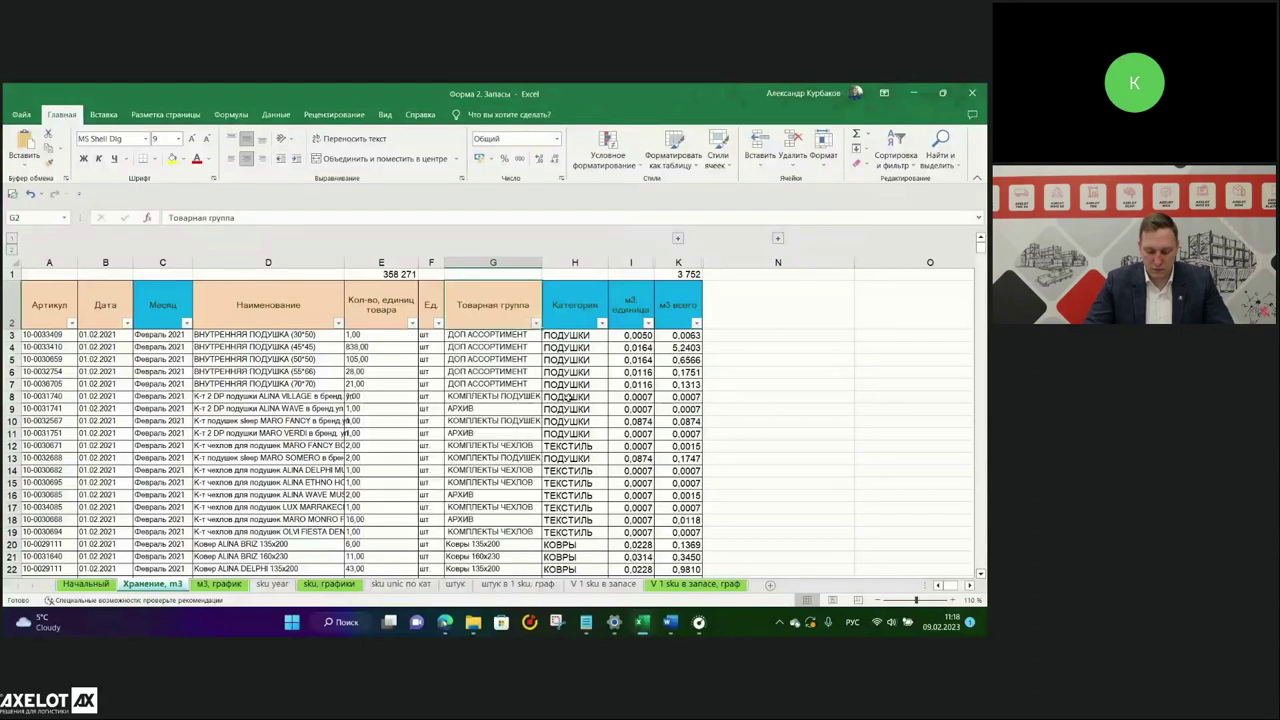
{"action": "left_click_drag", "start_coordinate": [573, 340], "coordinate": [598, 490]}
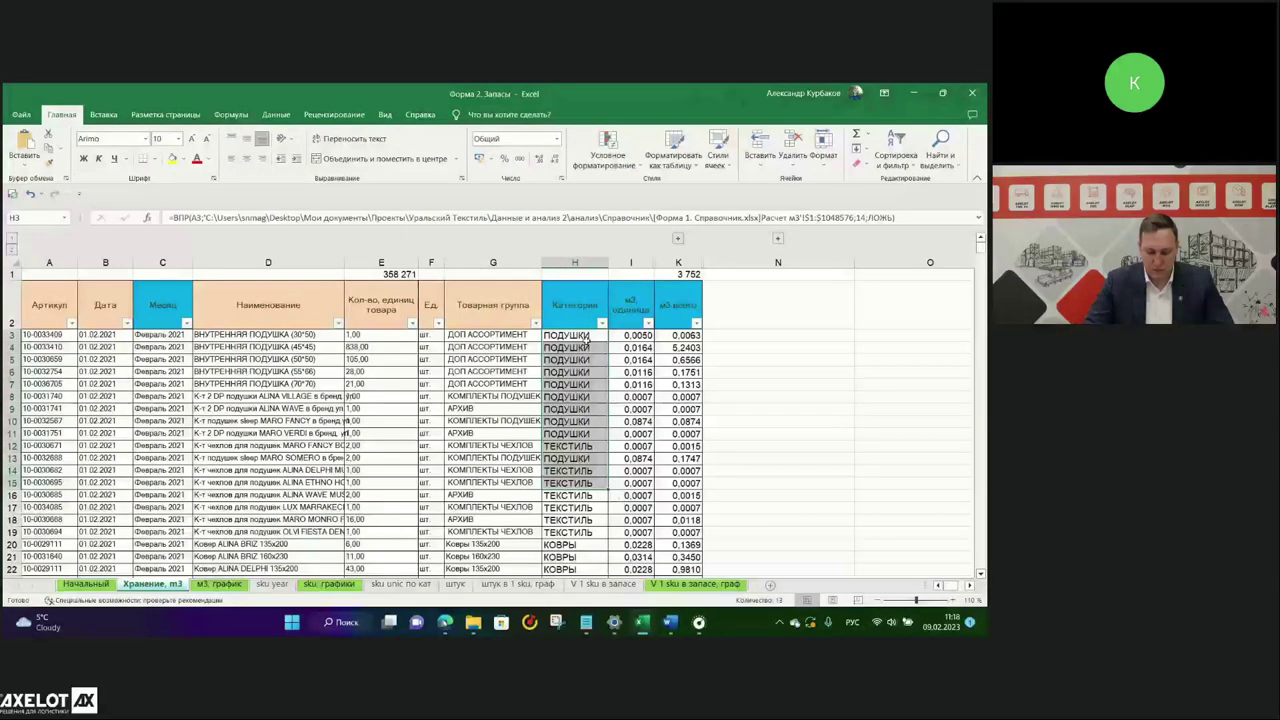
{"action": "left_click", "coordinate": [572, 340]}
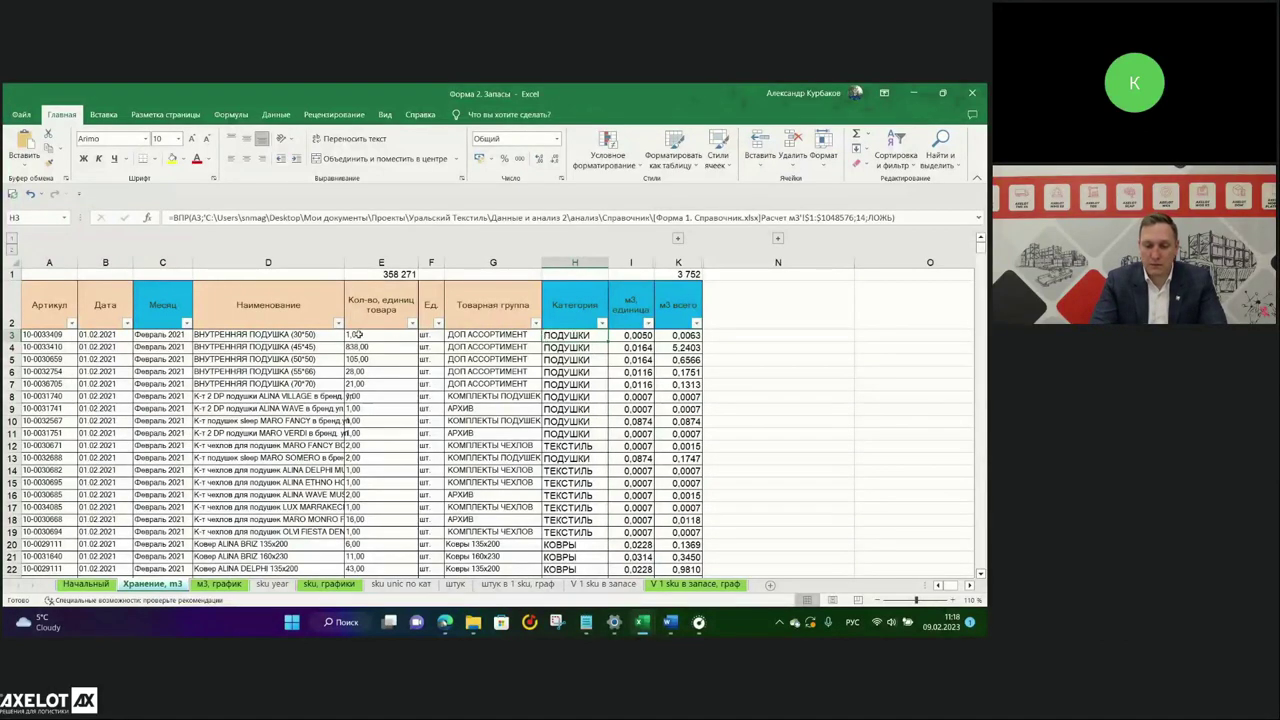
Switch to the Форма 1. Справочник workbook and trace row 3 from its item code in A3 to the volume formula in O3.
{"action": "left_click", "coordinate": [614, 622]}
{"action": "mouse_move", "coordinate": [643, 627]}
{"action": "left_click", "coordinate": [575, 565]}
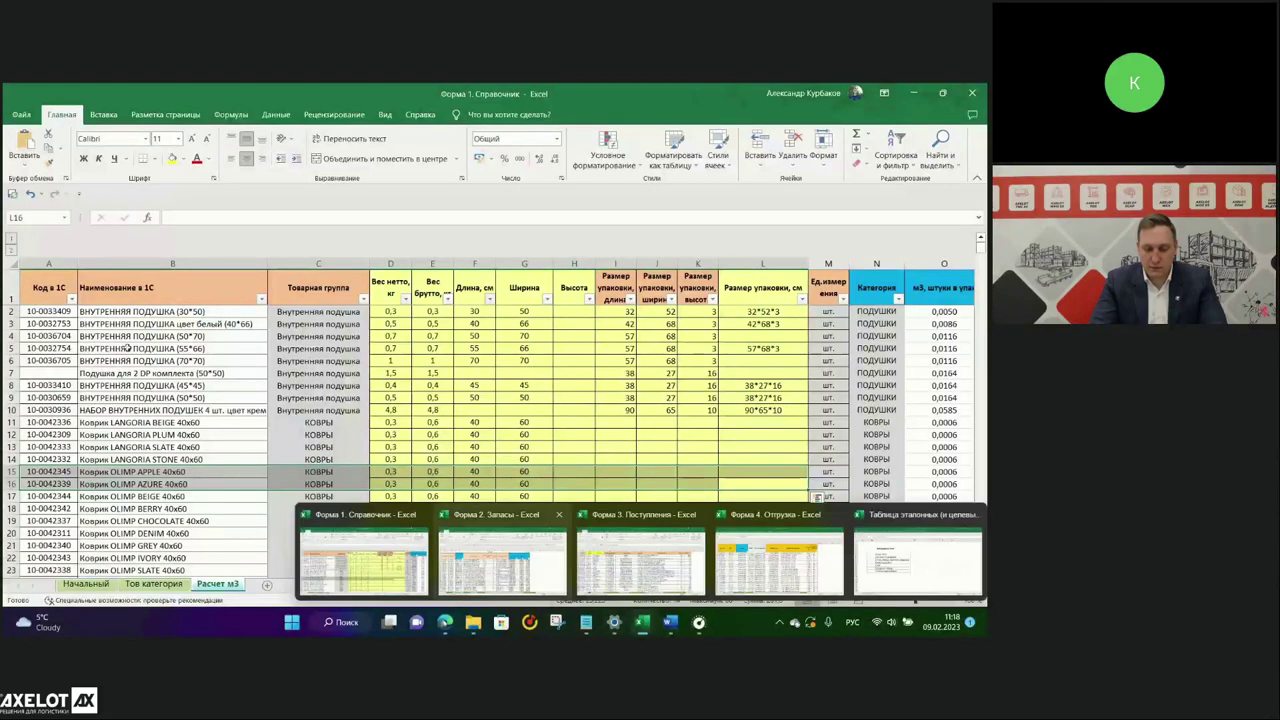
{"action": "left_click", "coordinate": [50, 325]}
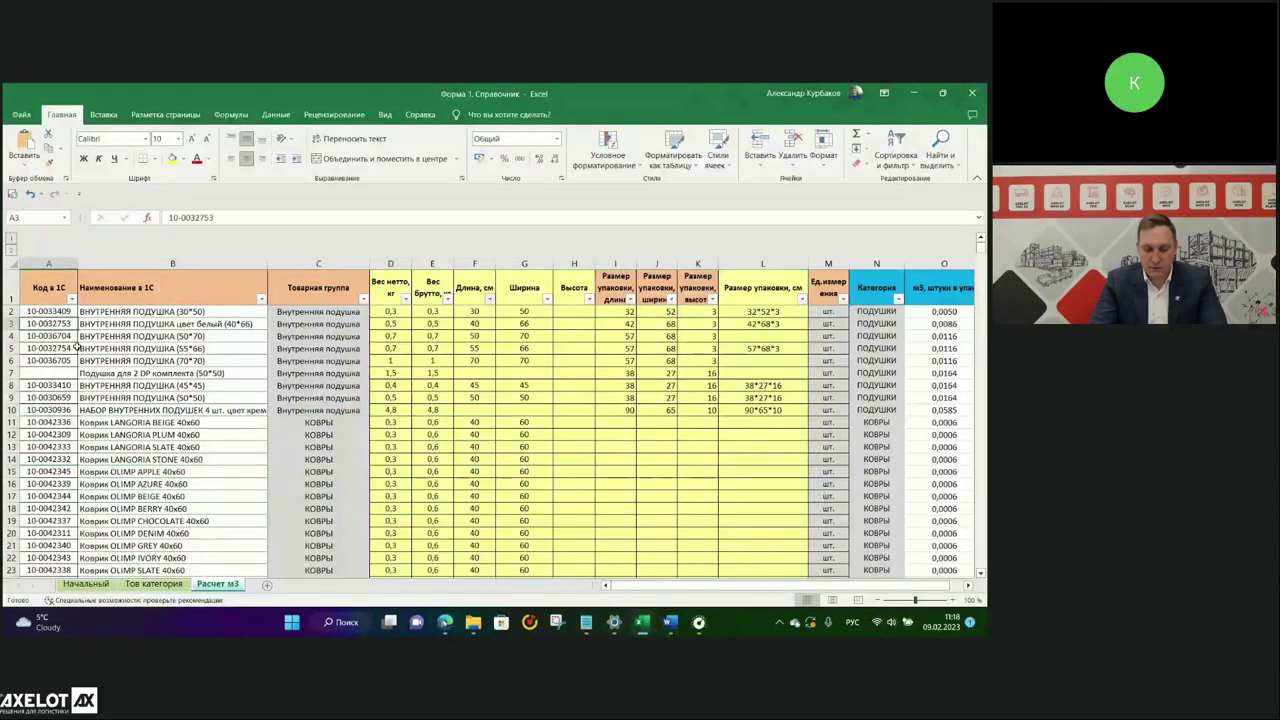
{"action": "left_click", "coordinate": [14, 324]}
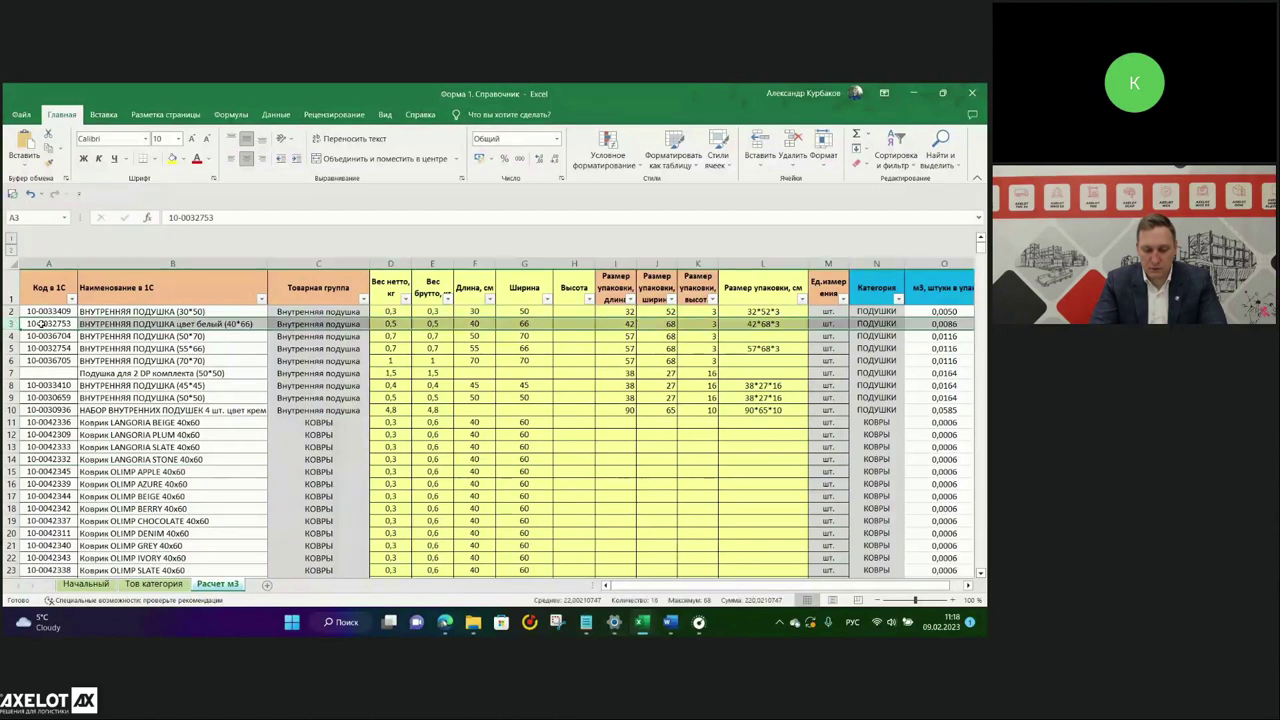
{"action": "left_click", "coordinate": [943, 262]}
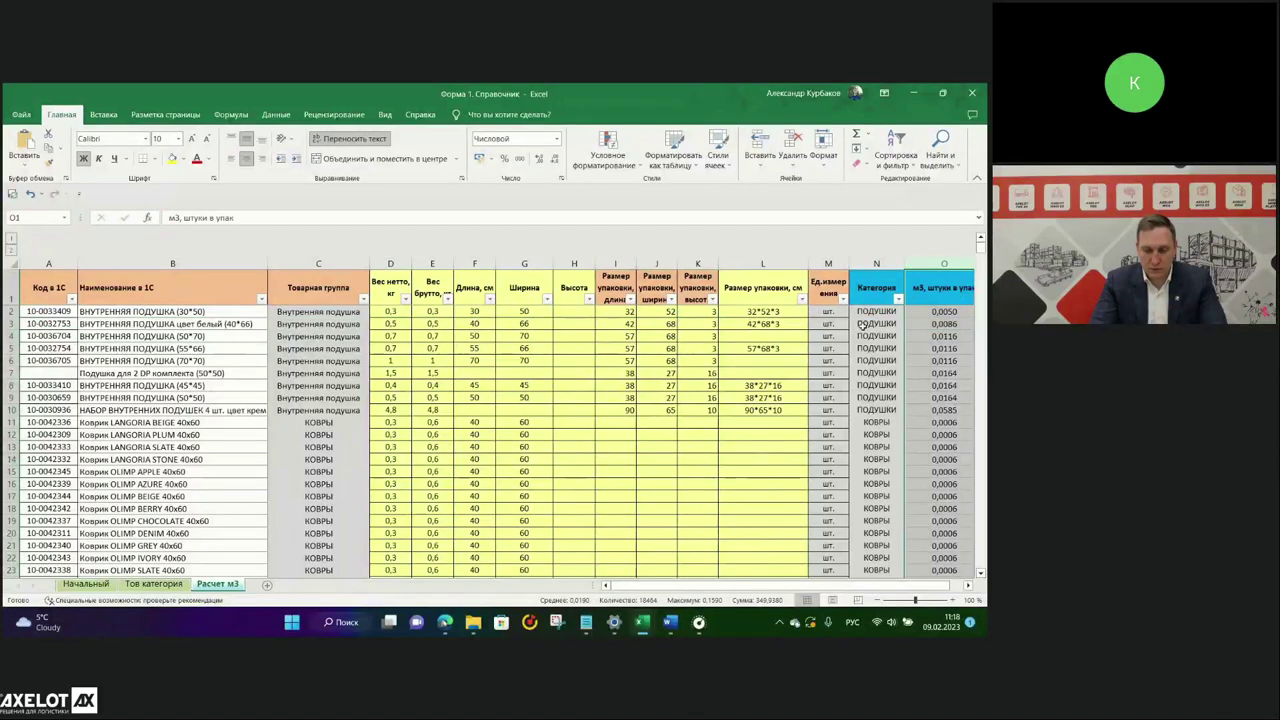
{"action": "left_click", "coordinate": [8, 324], "text": "ctrl"}
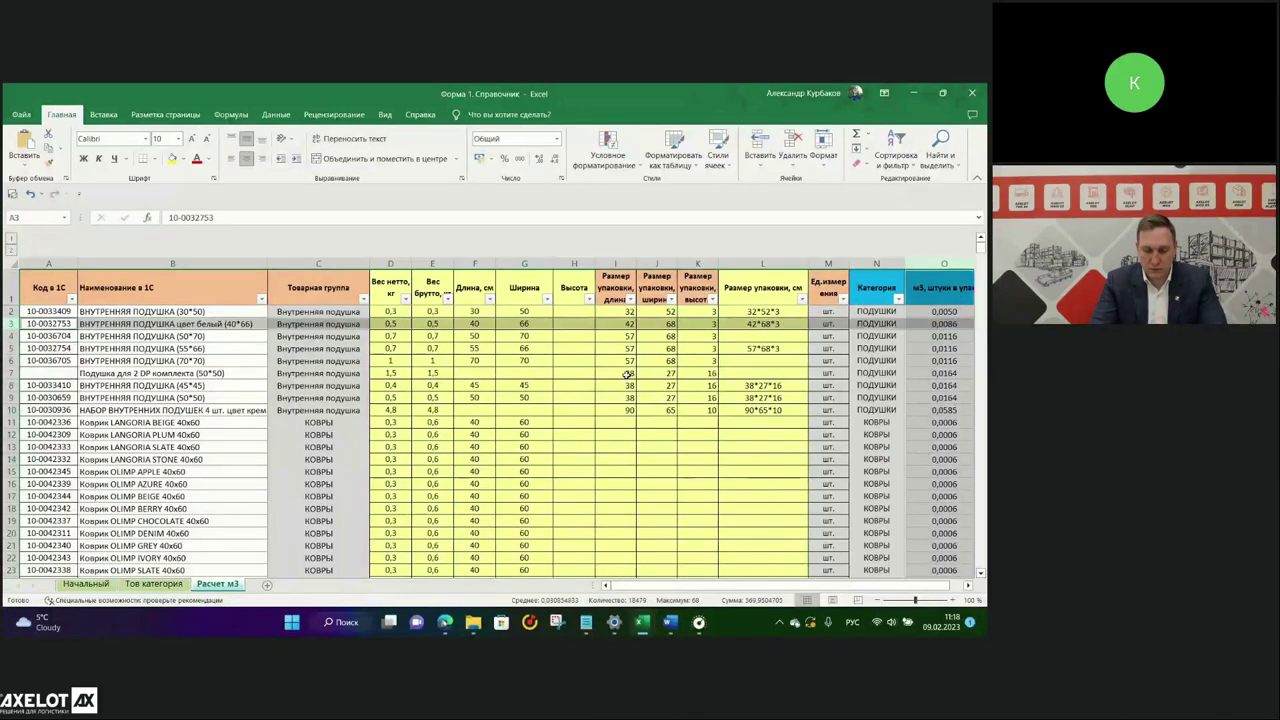
{"action": "left_click", "coordinate": [931, 324]}
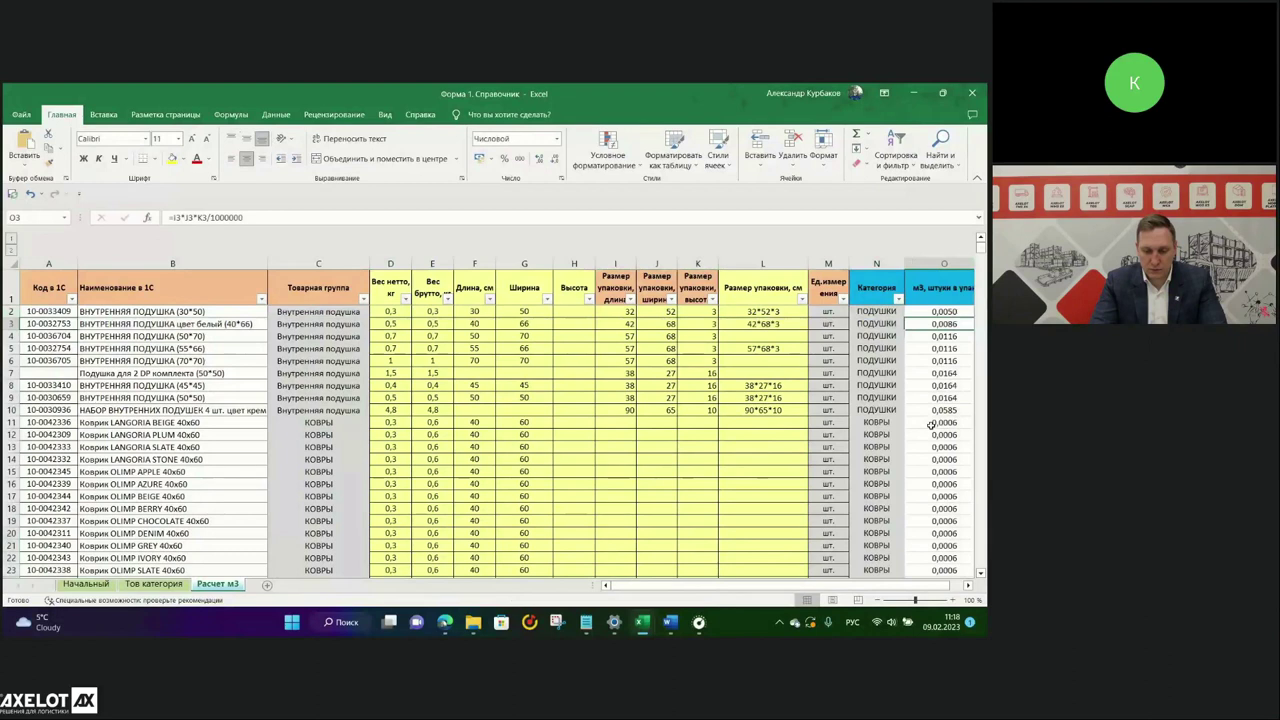
Return to the Хранение, m3 sheet of the Форма 2. Запасы workbook.
{"action": "mouse_move", "coordinate": [642, 622]}
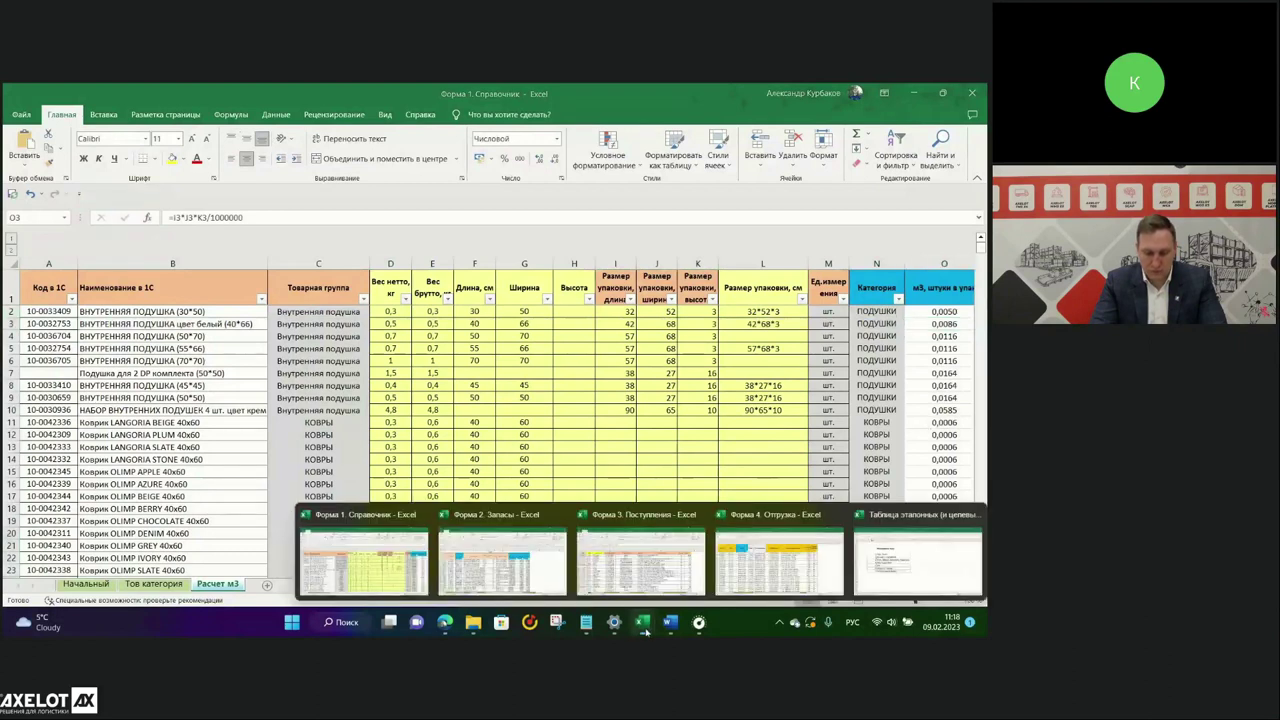
{"action": "left_click", "coordinate": [500, 560]}
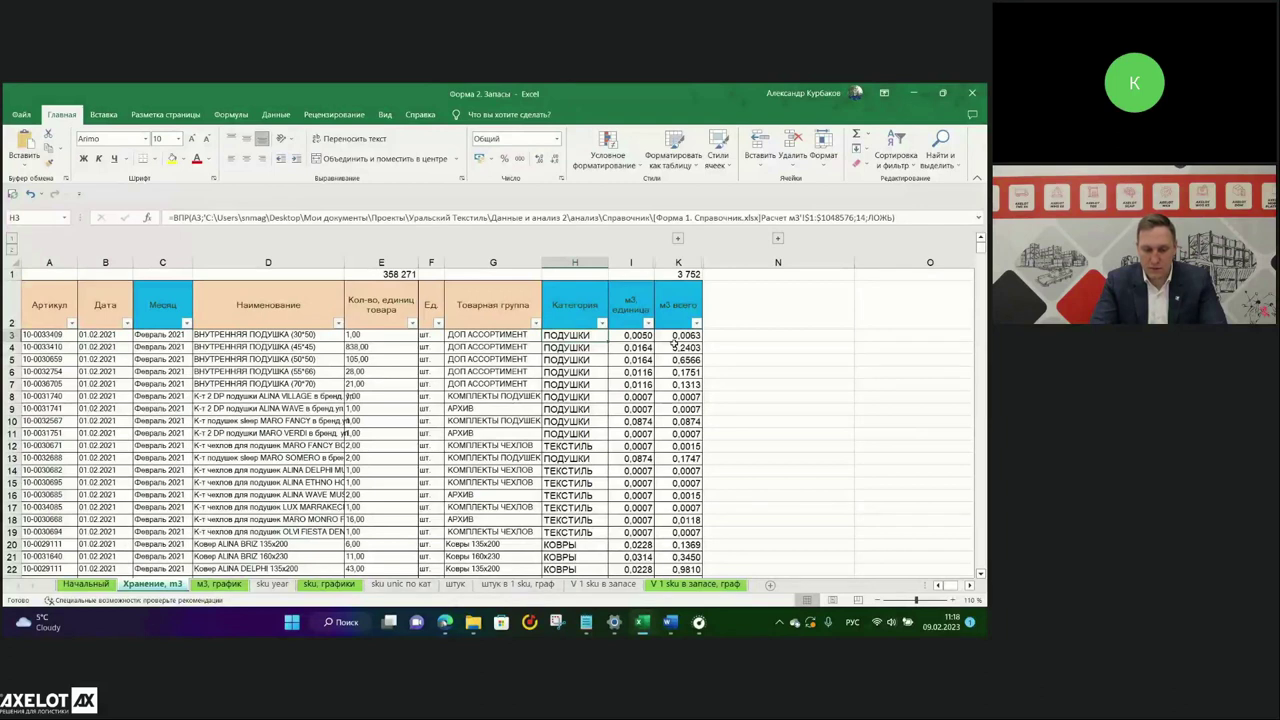
Examine the ВПР unit-volume formula in I3, the neighbouring Категория lookup and the total-volume formula in K3.
{"action": "key", "text": "Right"}
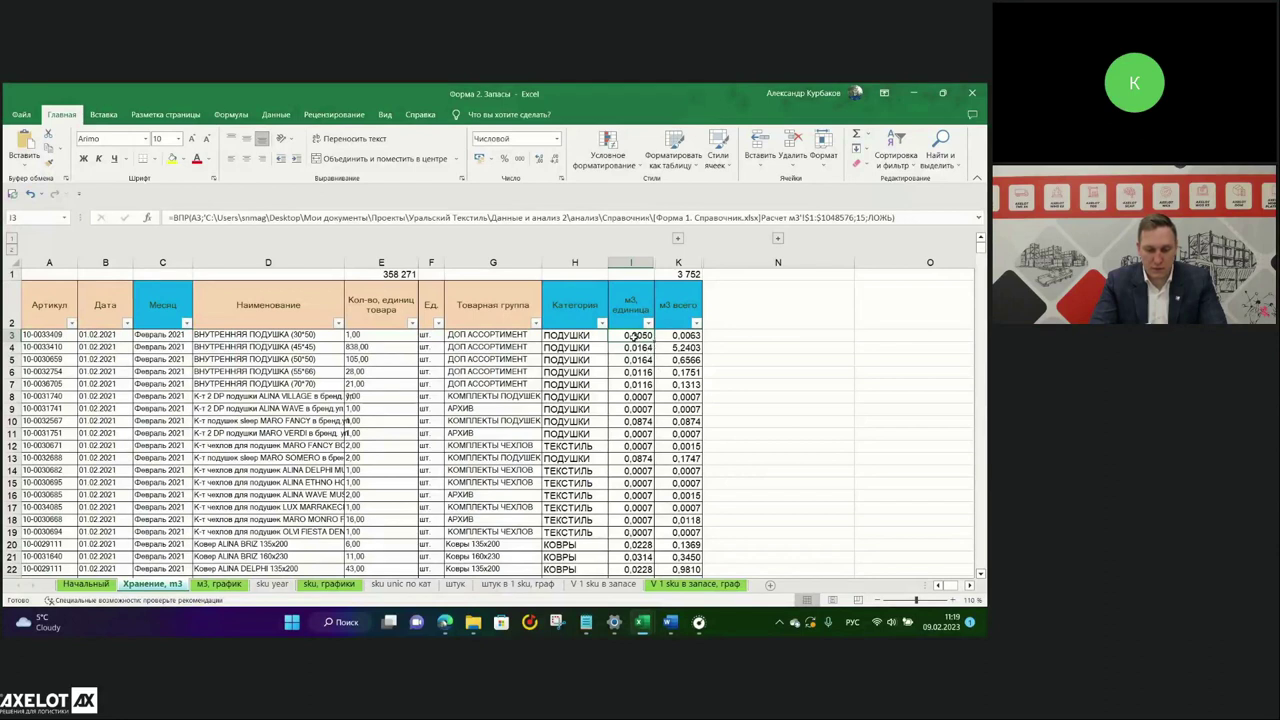
{"action": "left_click", "coordinate": [585, 341]}
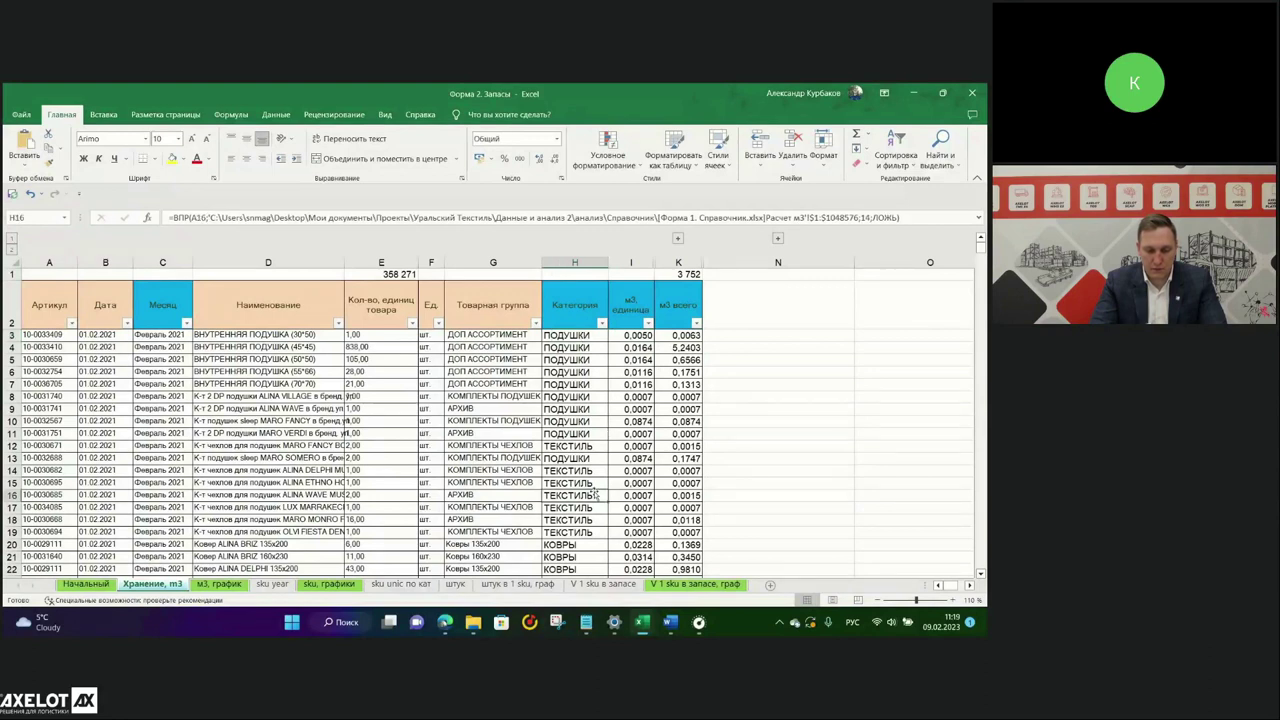
{"action": "left_click", "coordinate": [626, 339]}
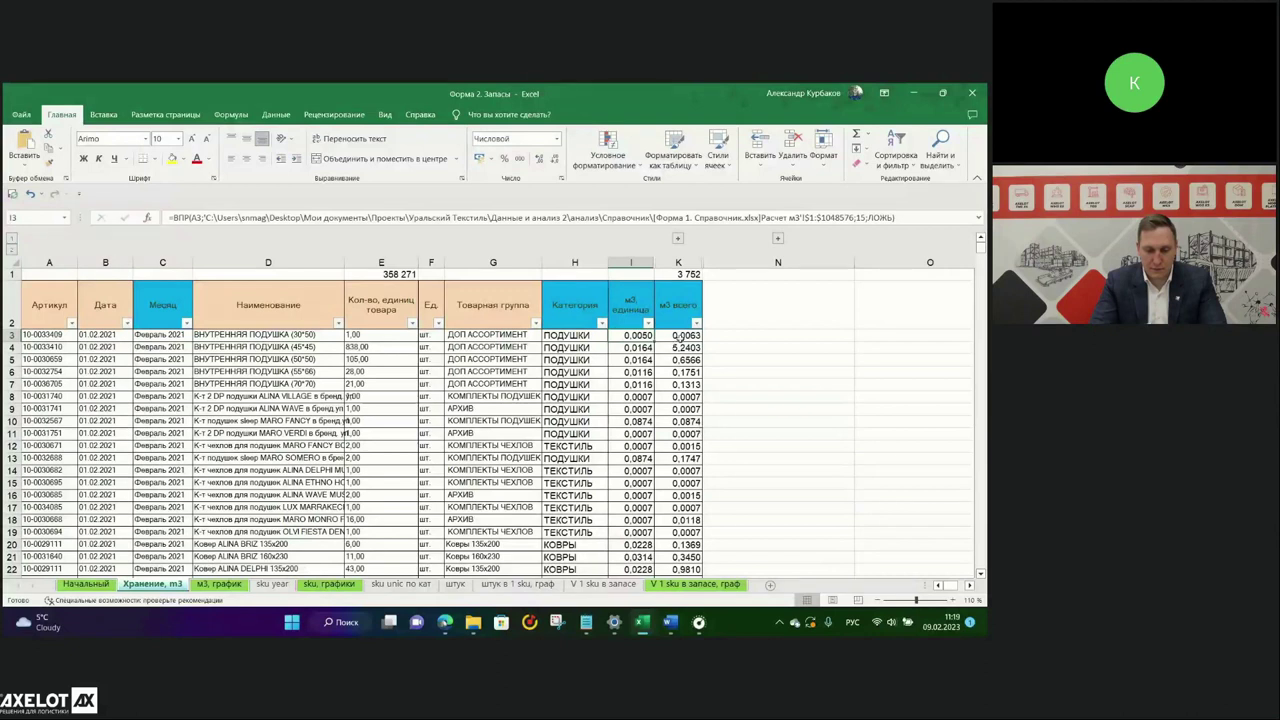
{"action": "left_click", "coordinate": [680, 338]}
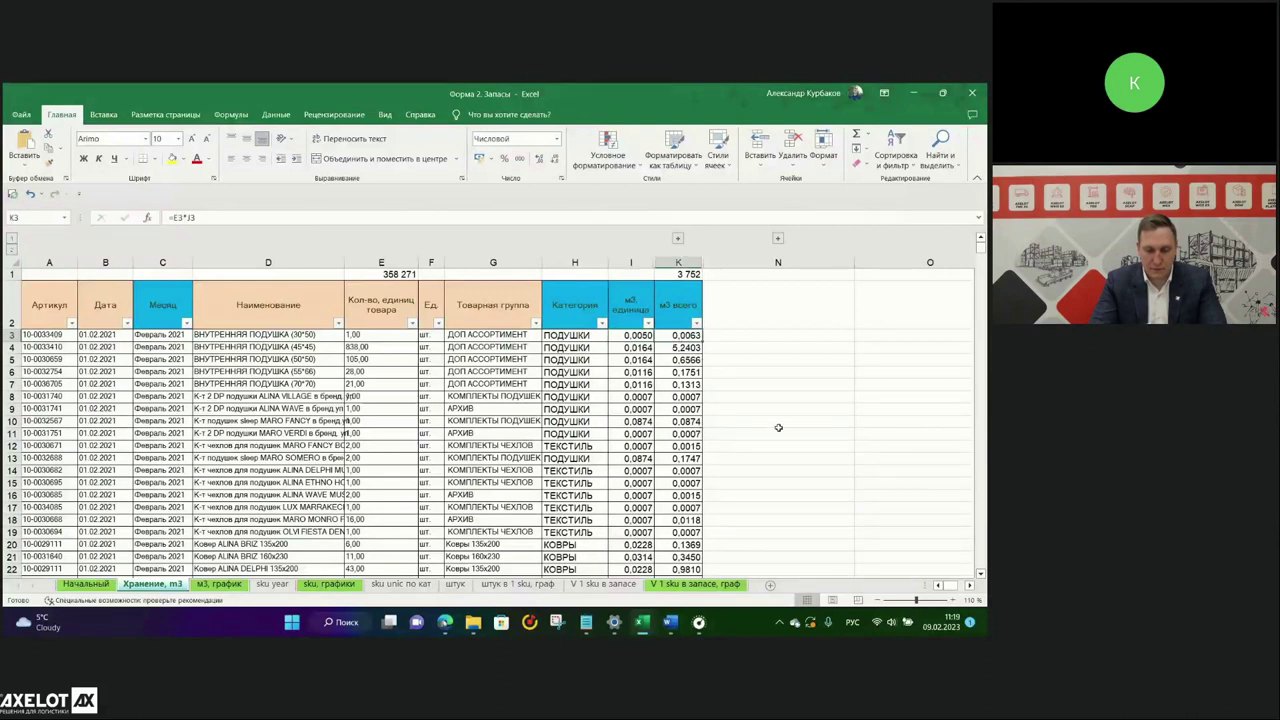
Compare the Кол-во, единиц товара column with the unit-volume and м3 всего columns to trace the total volume.
{"action": "left_click", "coordinate": [371, 343]}
{"action": "key", "text": "ctrl+Up"}
{"action": "key", "text": "ctrl+shift+Down"}
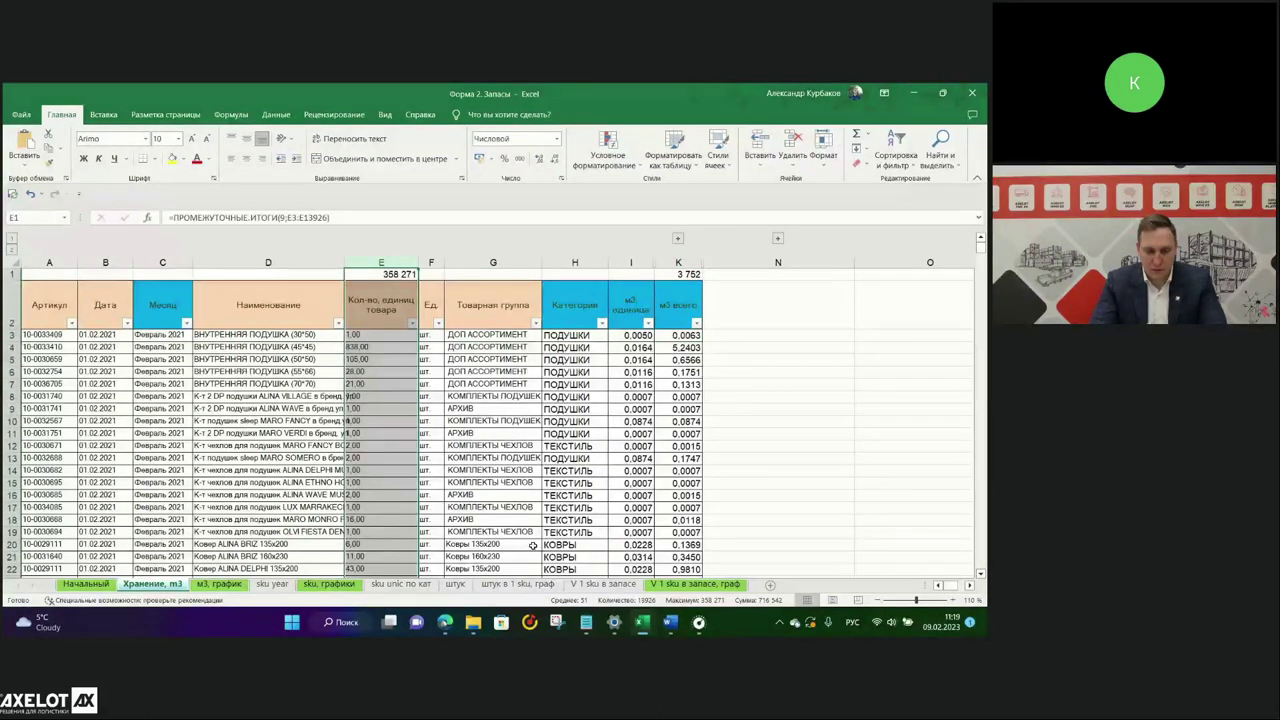
{"action": "left_click", "coordinate": [644, 259], "text": "ctrl"}
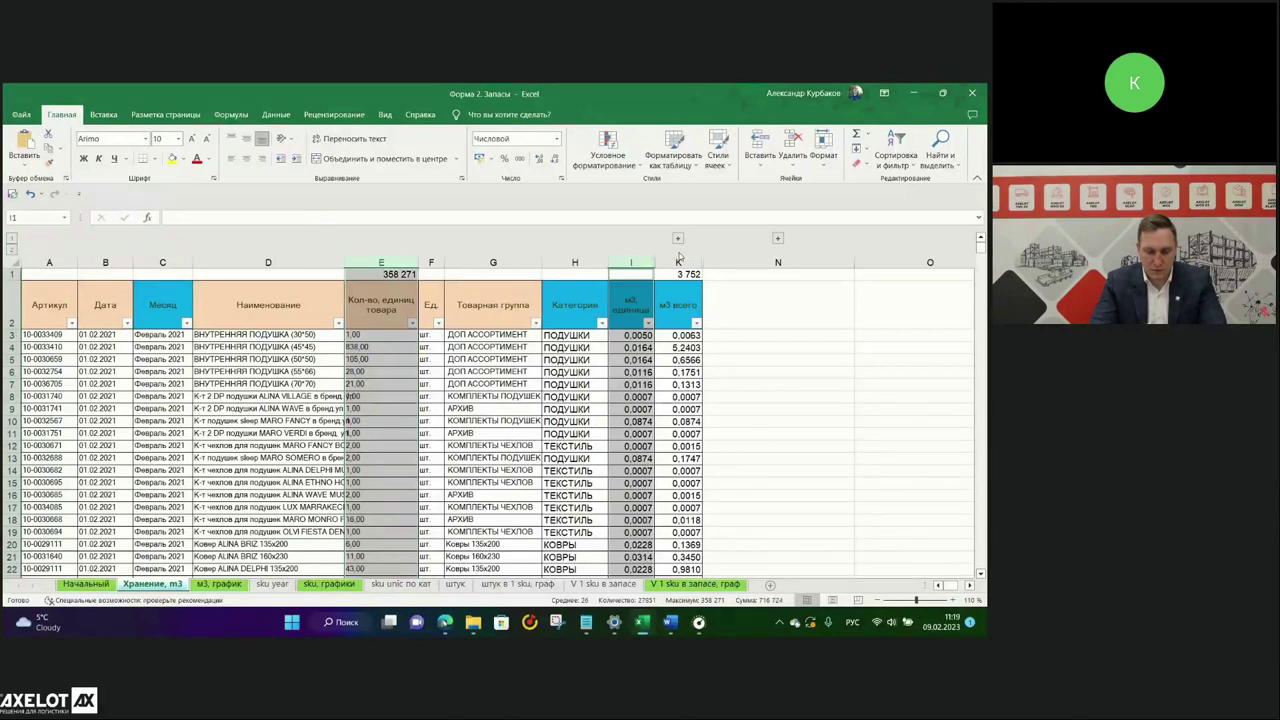
{"action": "left_click", "coordinate": [679, 261]}
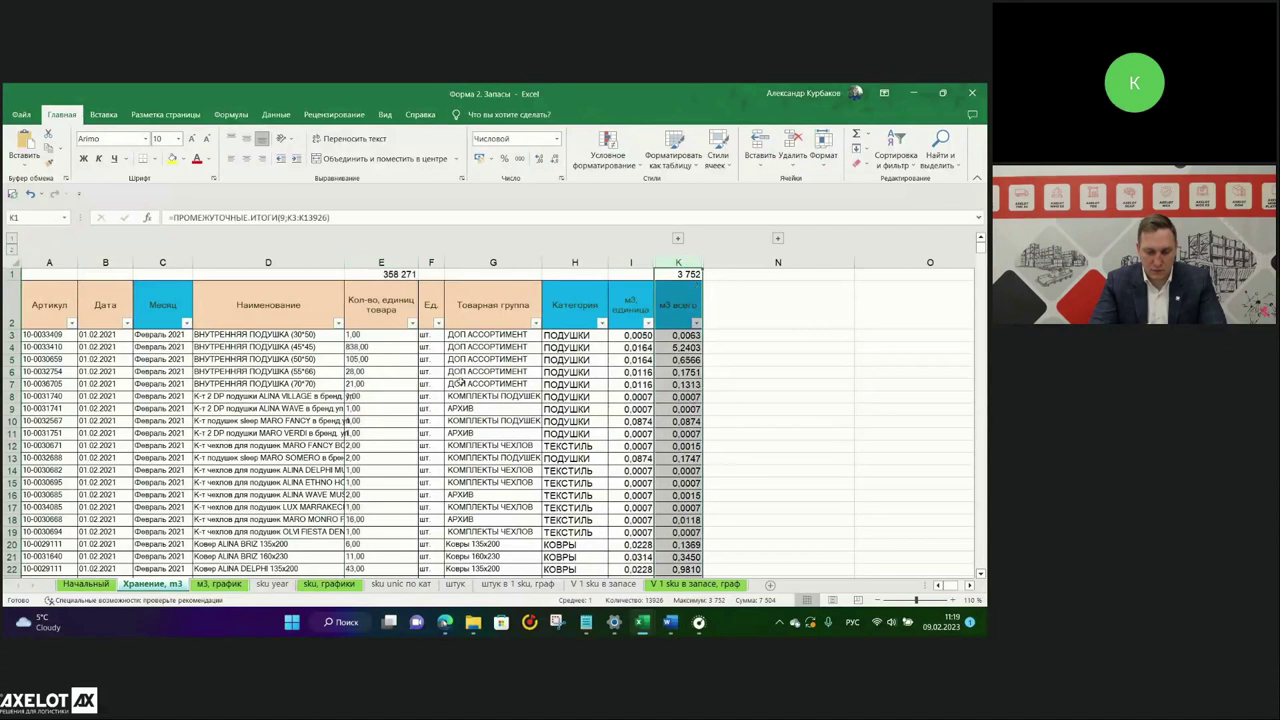
{"action": "left_click", "coordinate": [388, 263]}
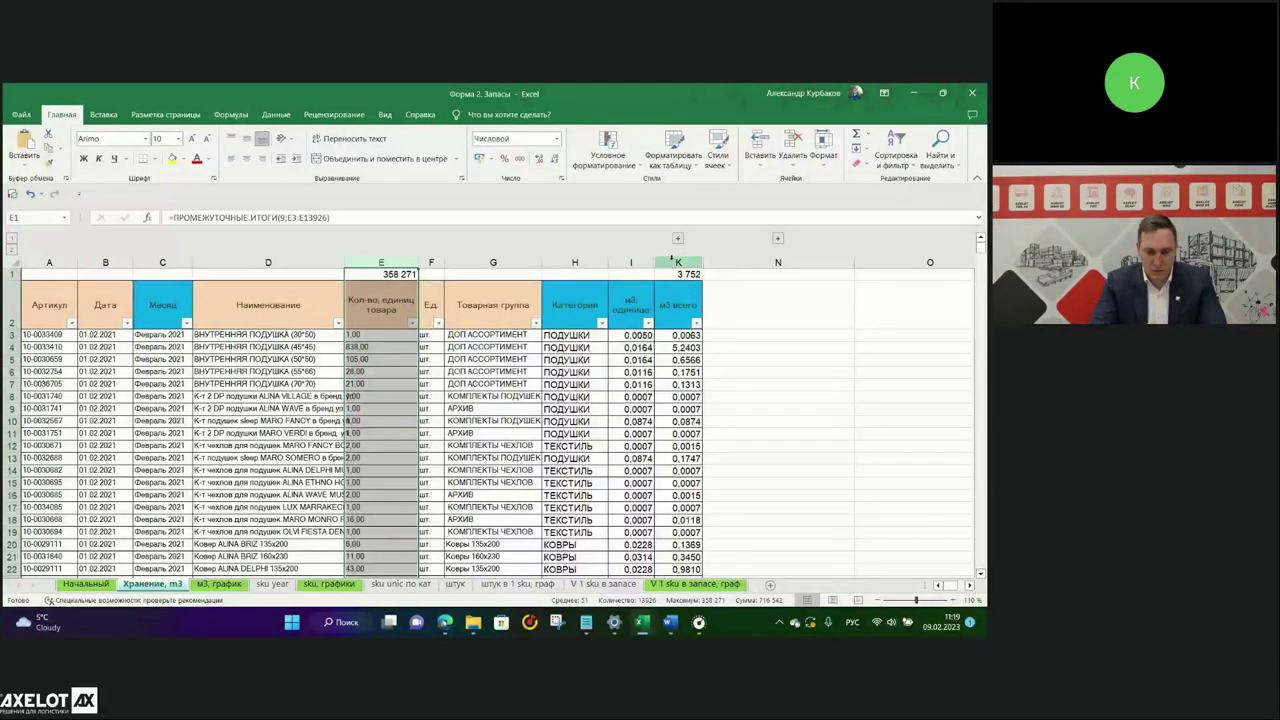
{"action": "left_click", "coordinate": [679, 264]}
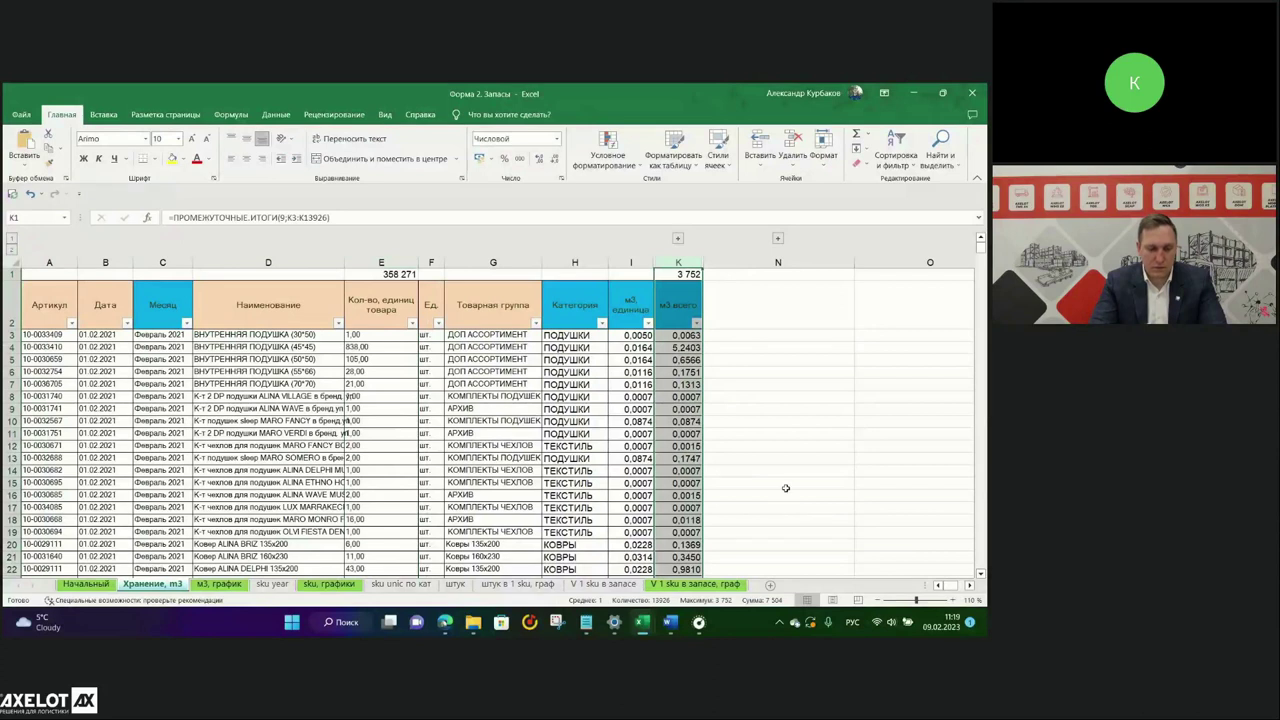
{"action": "scroll", "coordinate": [784, 462], "scroll_direction": "down", "scroll_amount": 3}
{"action": "scroll", "coordinate": [785, 480], "scroll_direction": "up", "scroll_amount": 3}
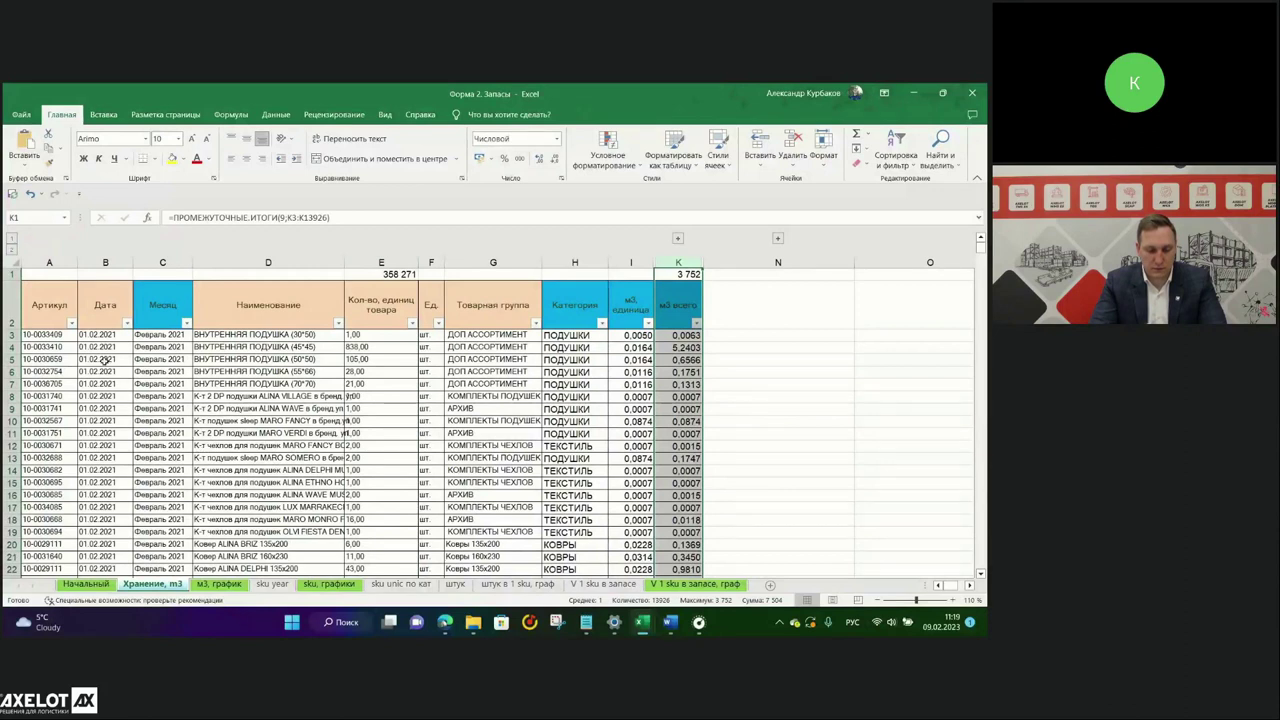
Review the added Месяц, Категория and м3 всего columns, finishing with columns H to K together.
{"action": "left_click_drag", "start_coordinate": [146, 336], "coordinate": [145, 427]}
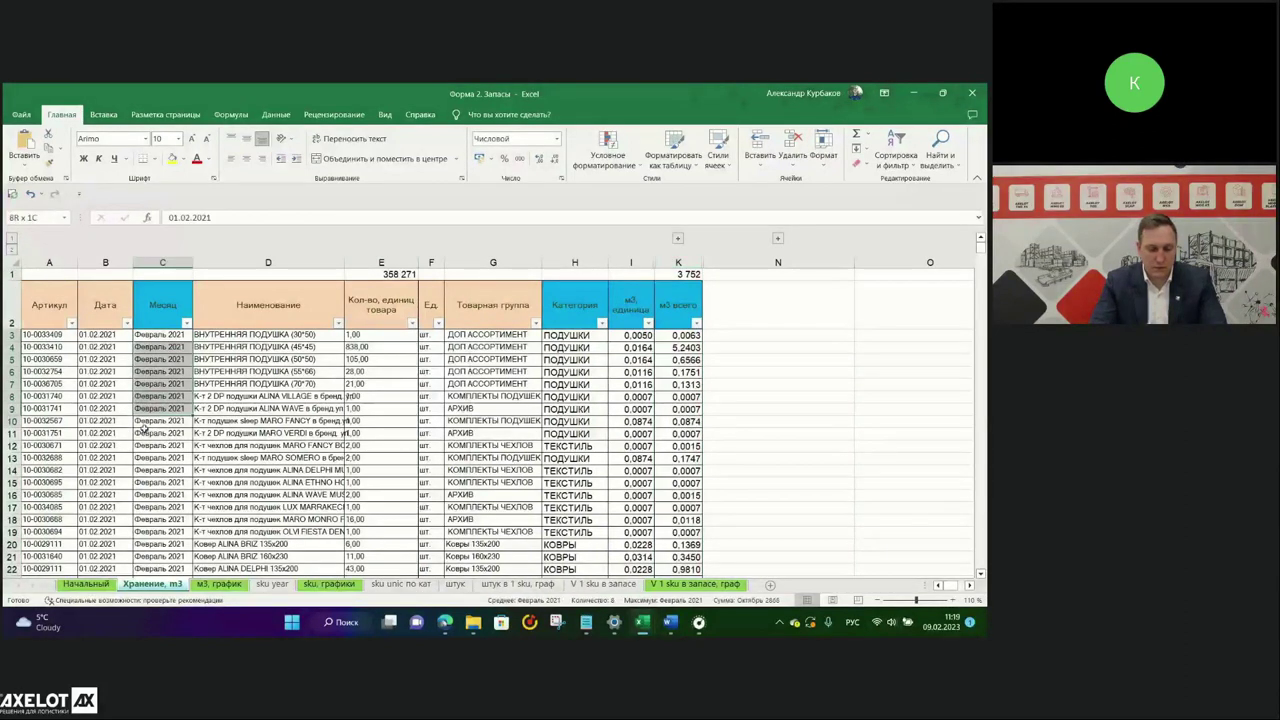
{"action": "left_click_drag", "start_coordinate": [678, 334], "coordinate": [678, 384]}
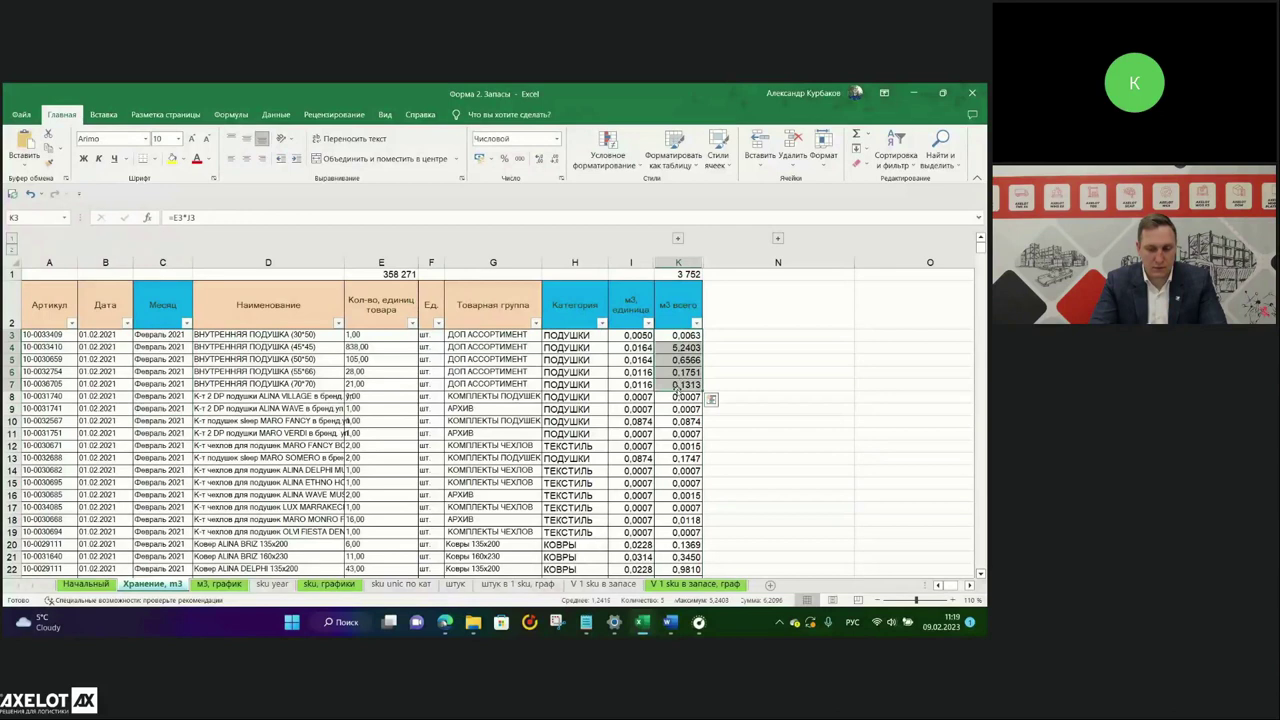
{"action": "left_click", "coordinate": [163, 260]}
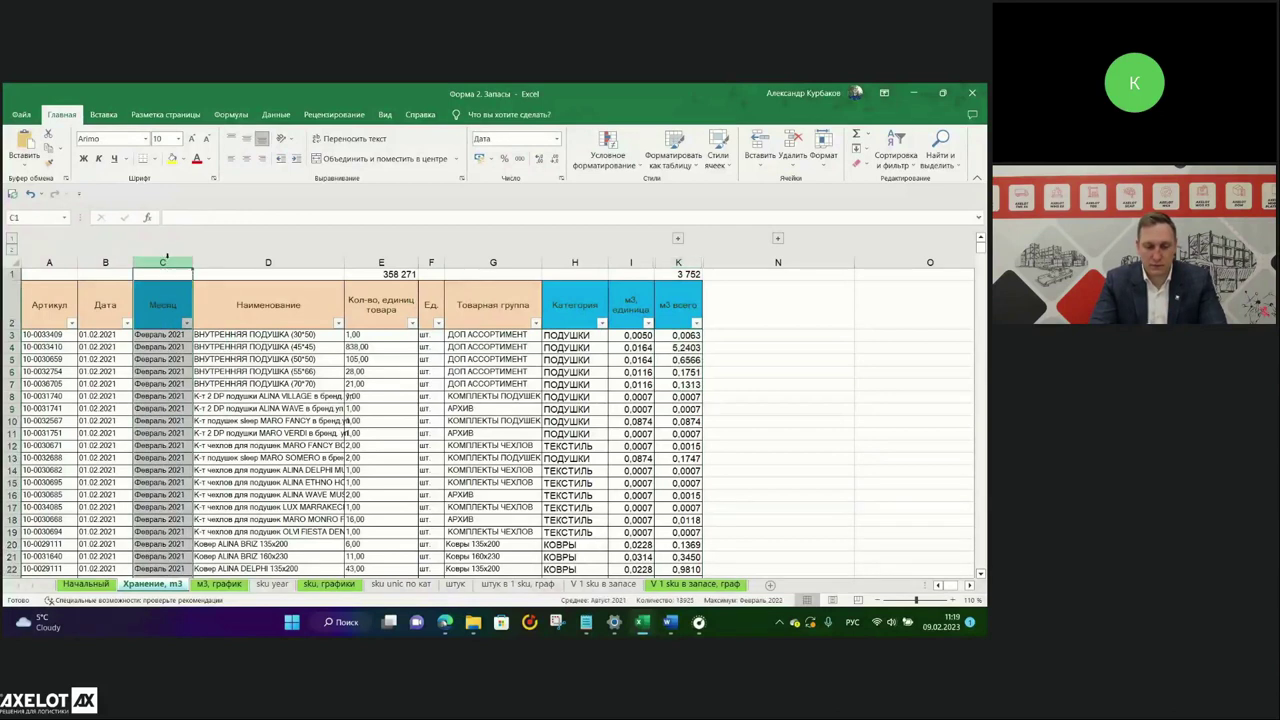
{"action": "left_click", "coordinate": [575, 262]}
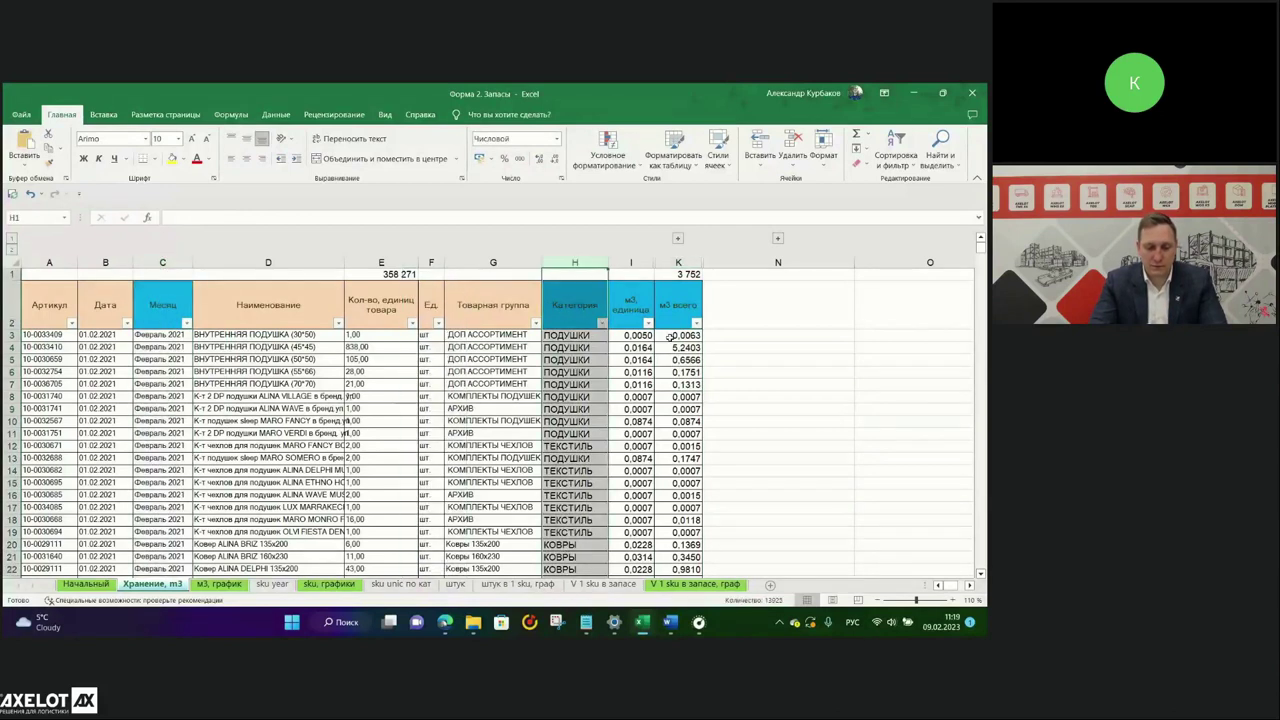
{"action": "left_click", "coordinate": [678, 262]}
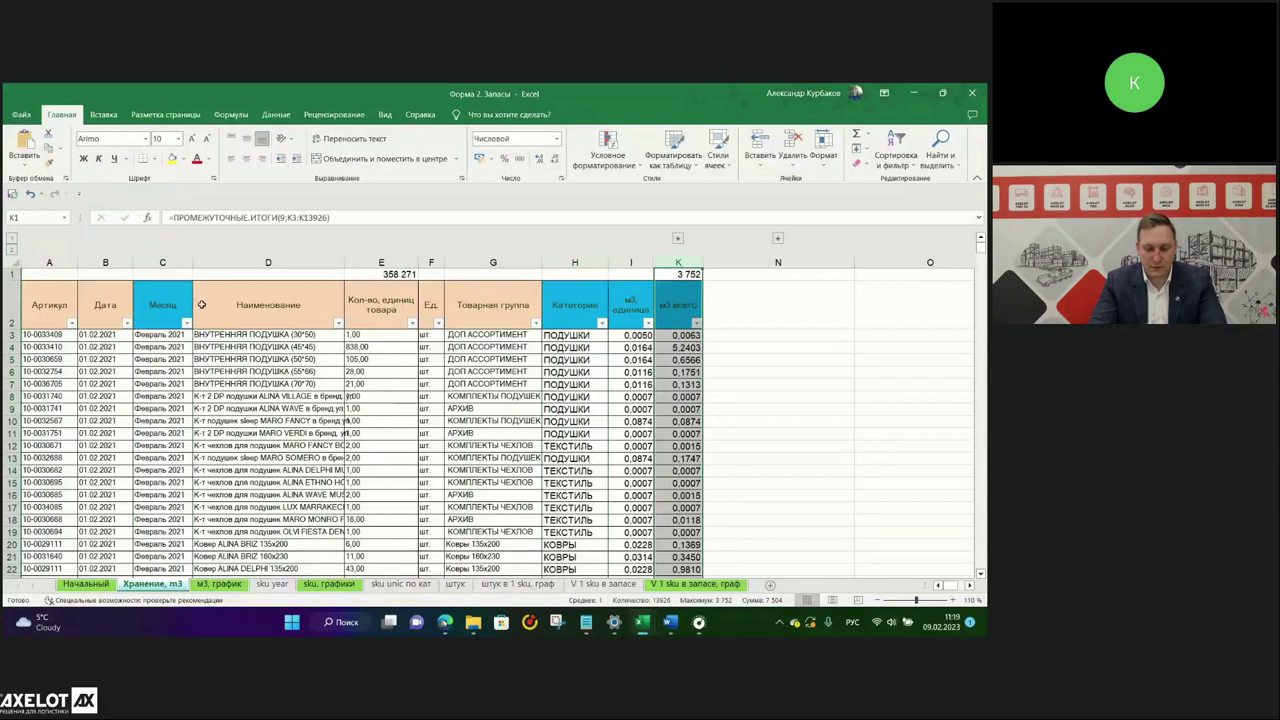
{"action": "left_click", "coordinate": [163, 262]}
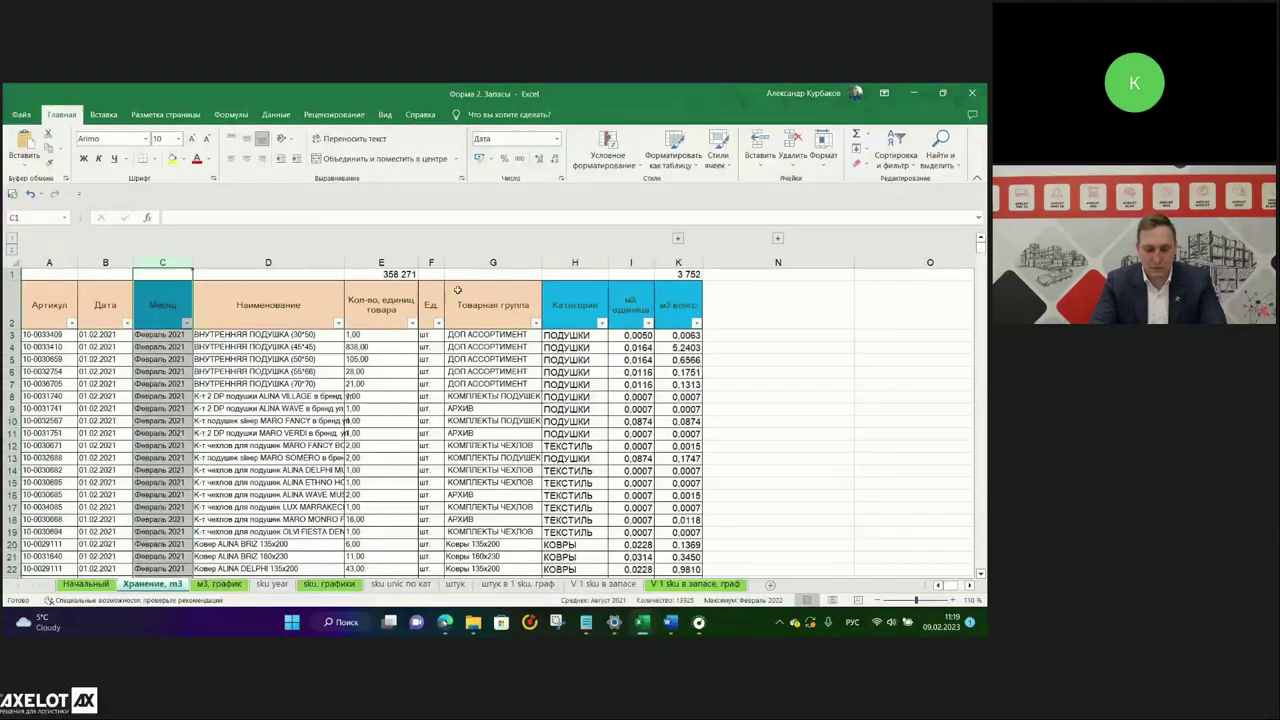
{"action": "left_click", "coordinate": [575, 262]}
{"action": "left_click", "coordinate": [678, 262]}
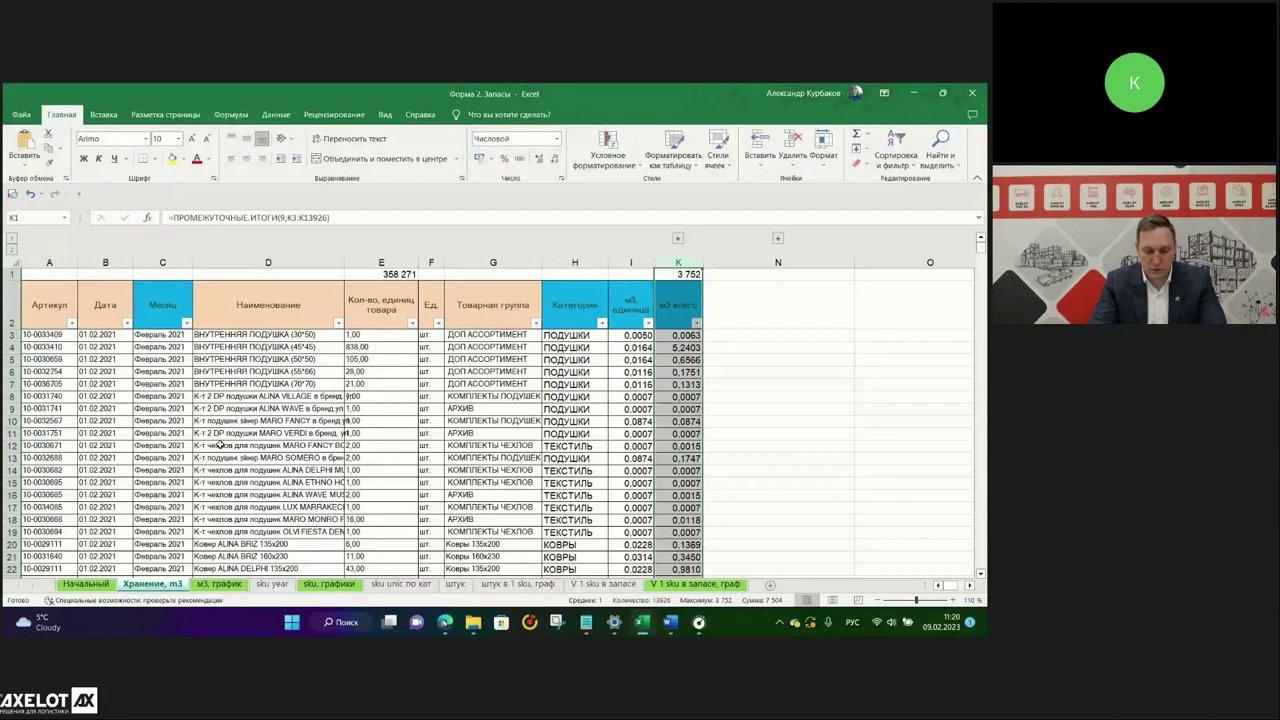
{"action": "left_click", "coordinate": [575, 262]}
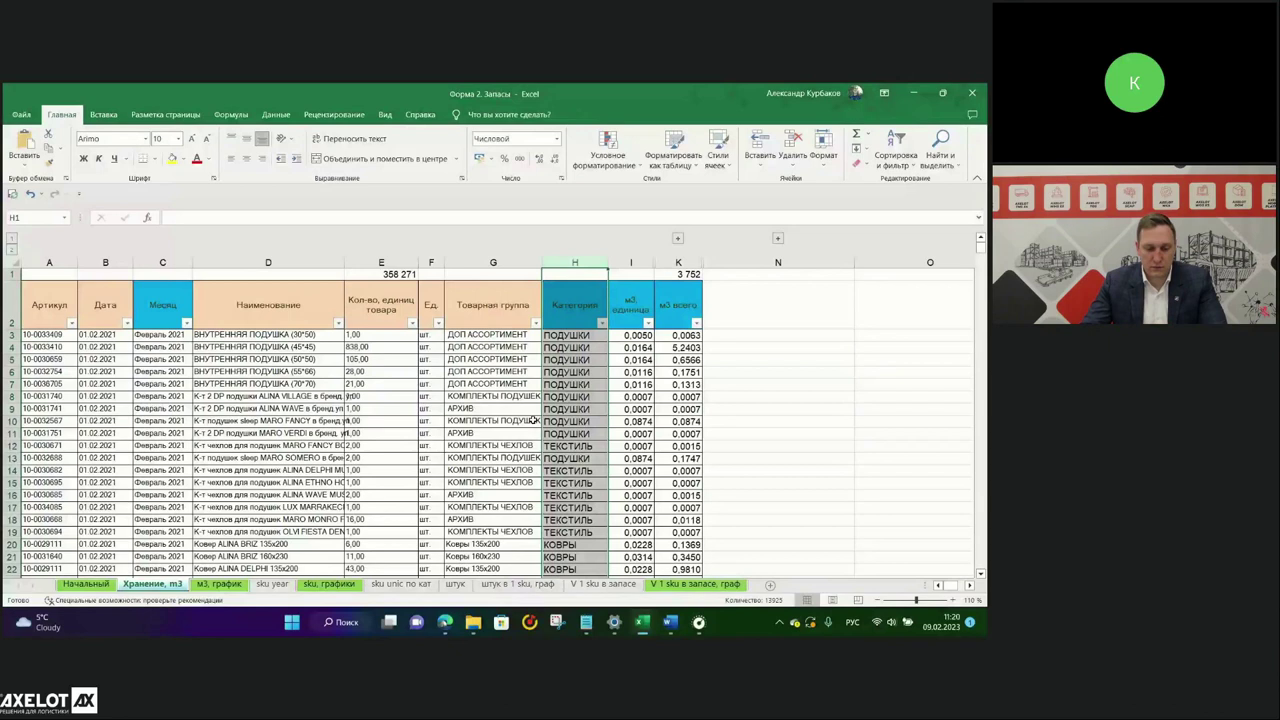
{"action": "left_click_drag", "start_coordinate": [580, 261], "coordinate": [680, 262]}
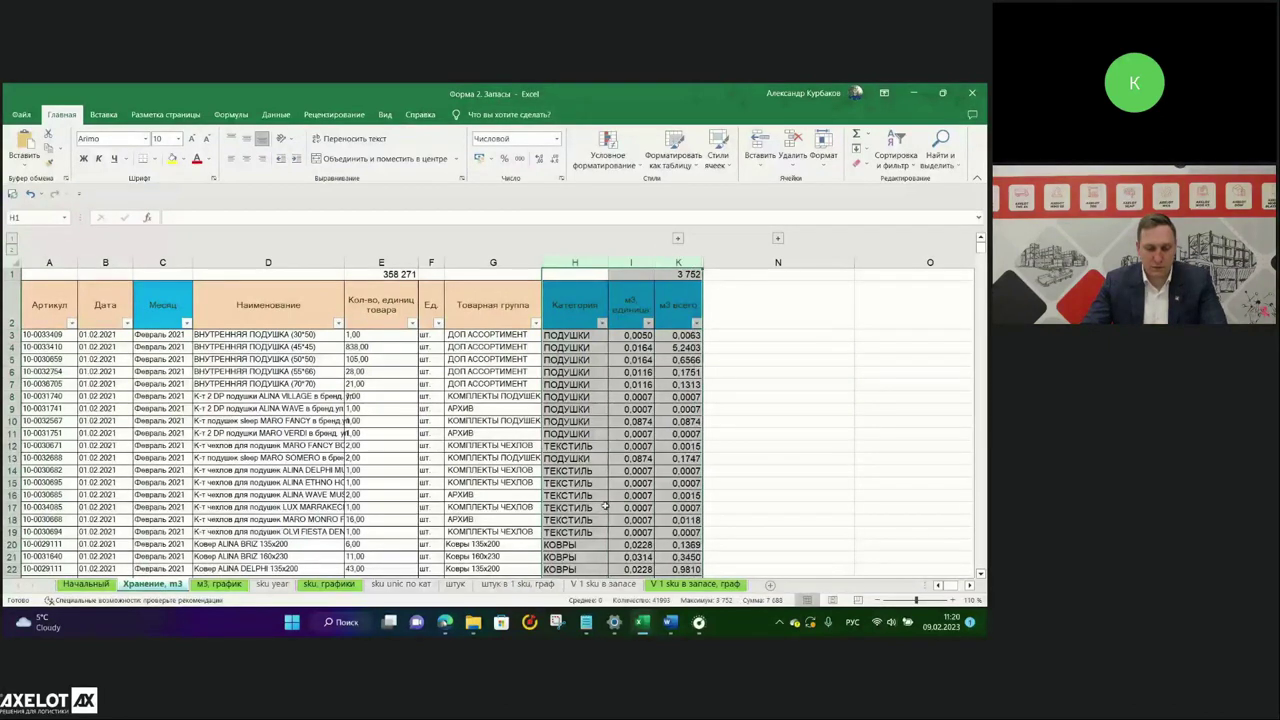
Switch to the Форма 3. Поступления workbook and review the unit-volume, category and total-volume columns on its m3 sheet.
{"action": "mouse_move", "coordinate": [642, 625]}
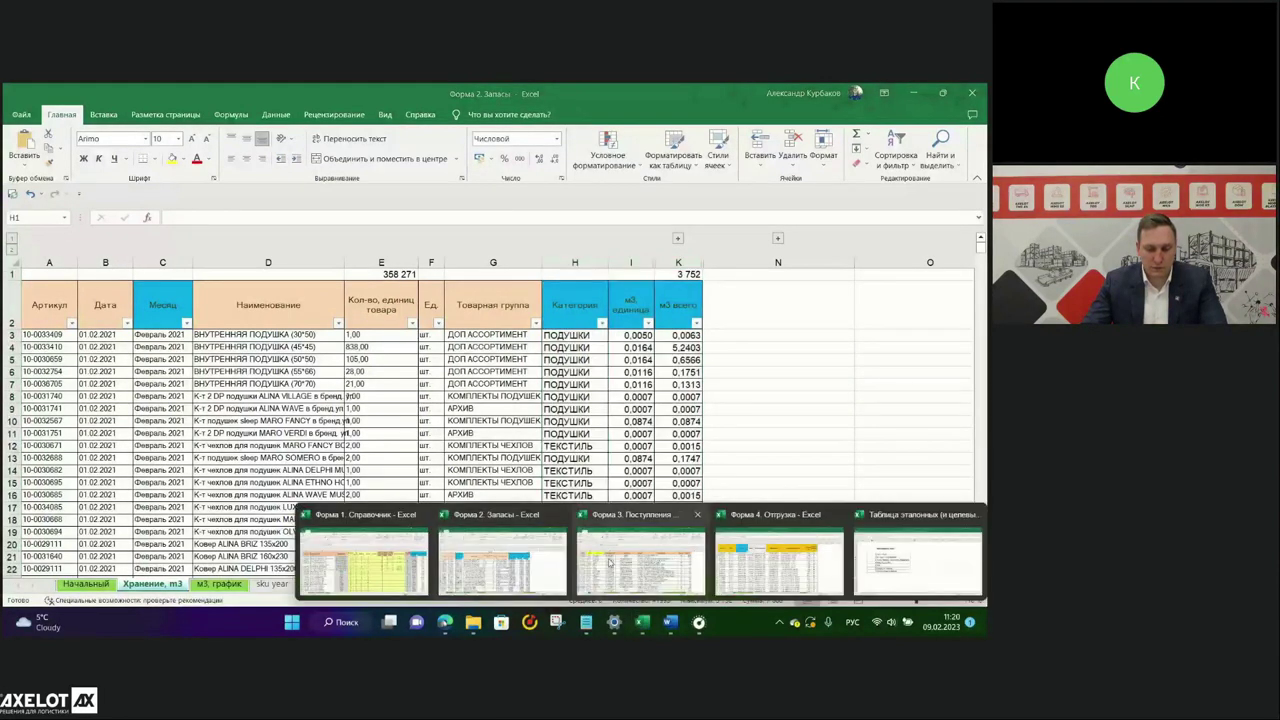
{"action": "left_click", "coordinate": [640, 553]}
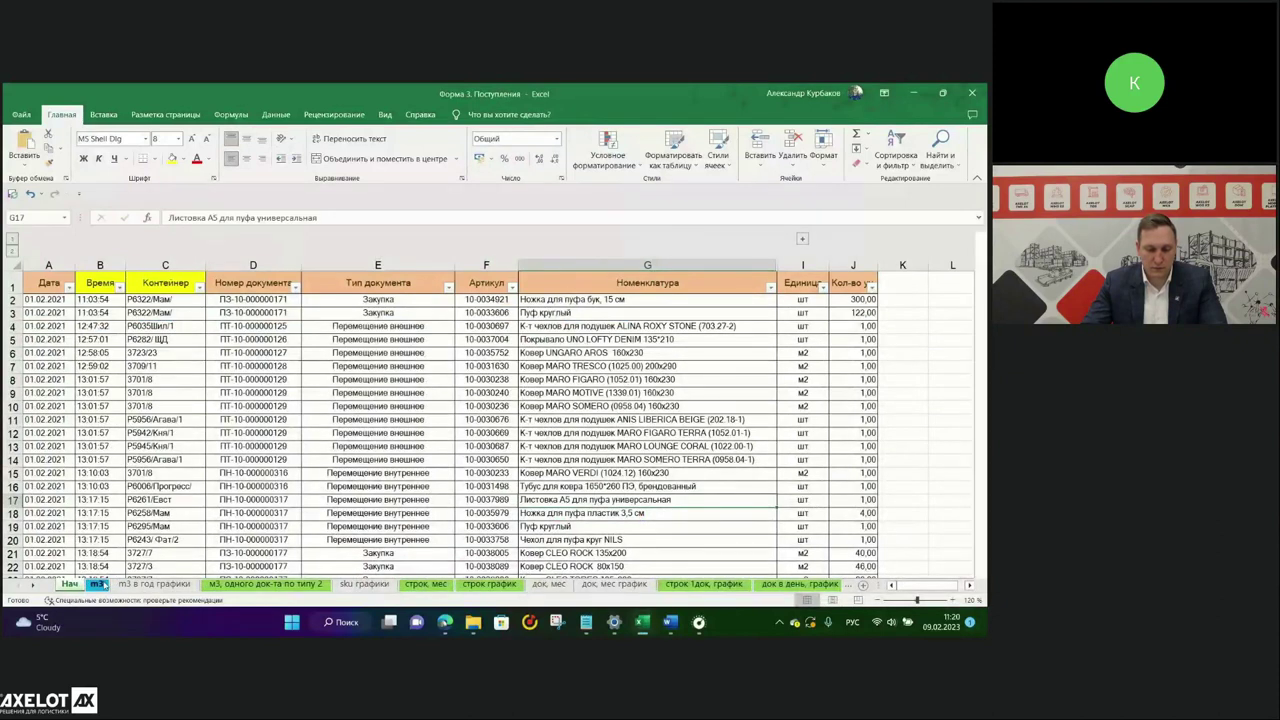
{"action": "left_click", "coordinate": [98, 584]}
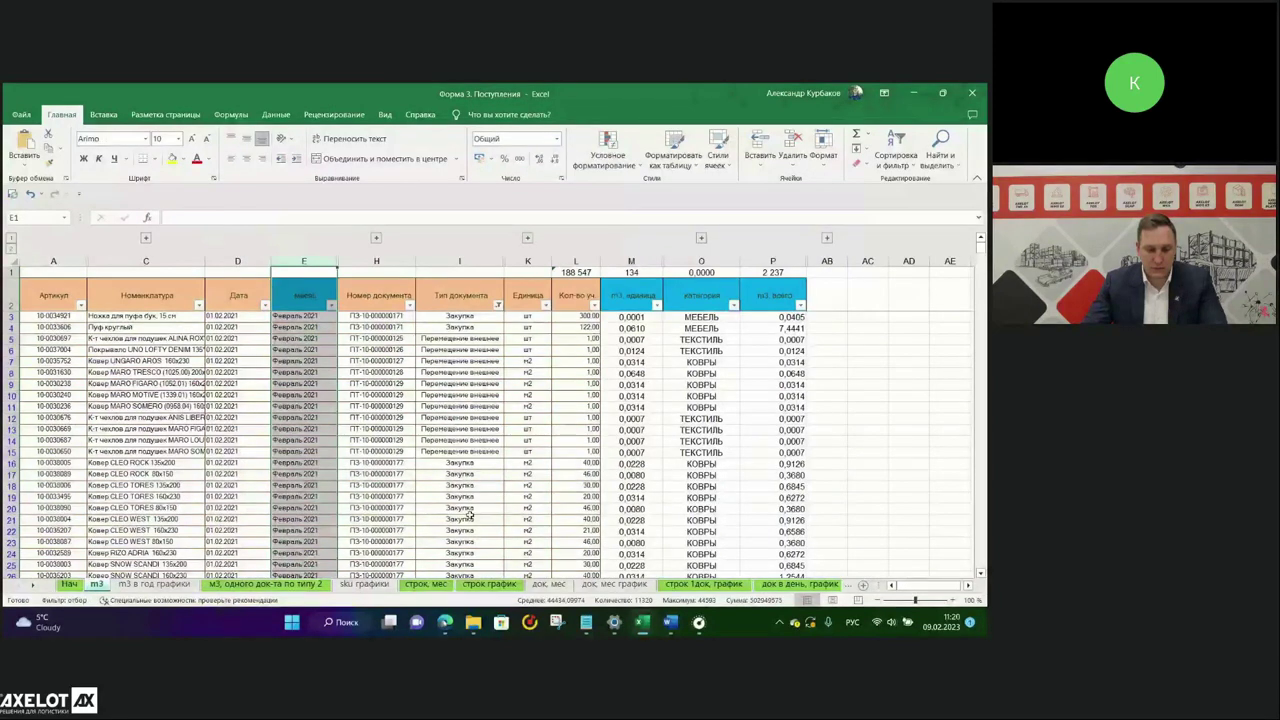
{"action": "left_click_drag", "start_coordinate": [660, 261], "coordinate": [765, 254]}
{"action": "left_click", "coordinate": [716, 264]}
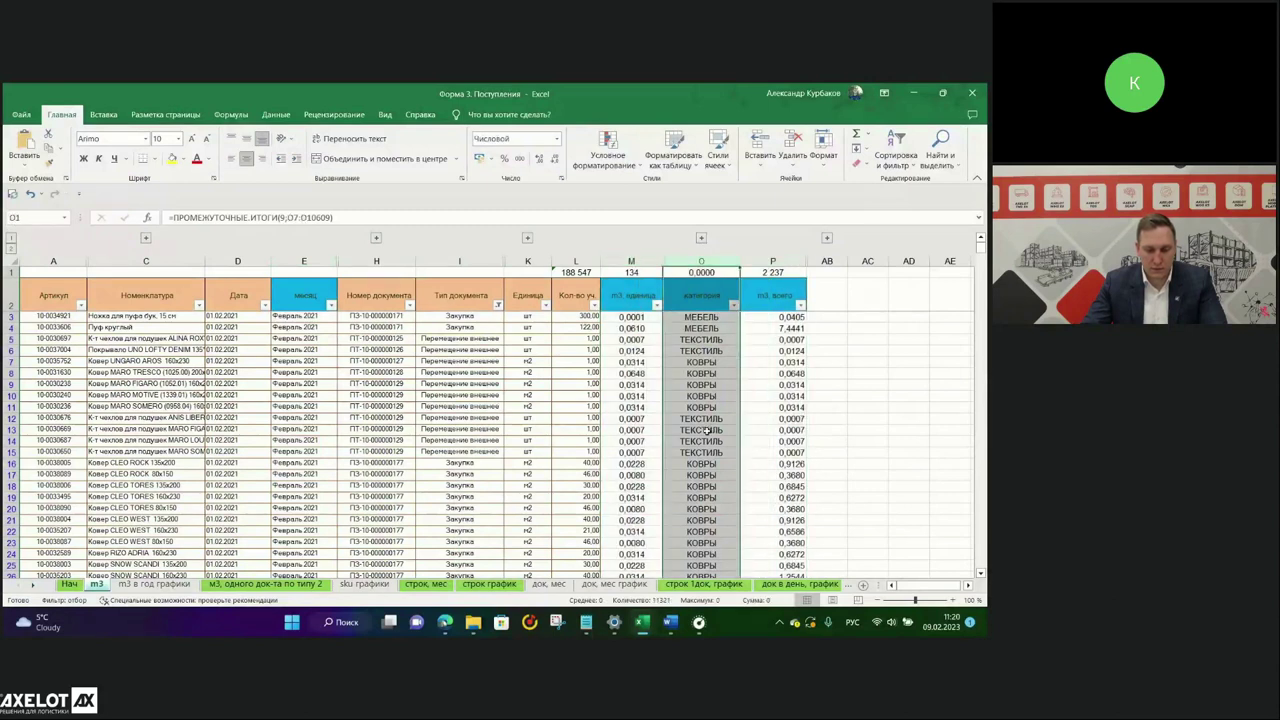
{"action": "left_click", "coordinate": [803, 260]}
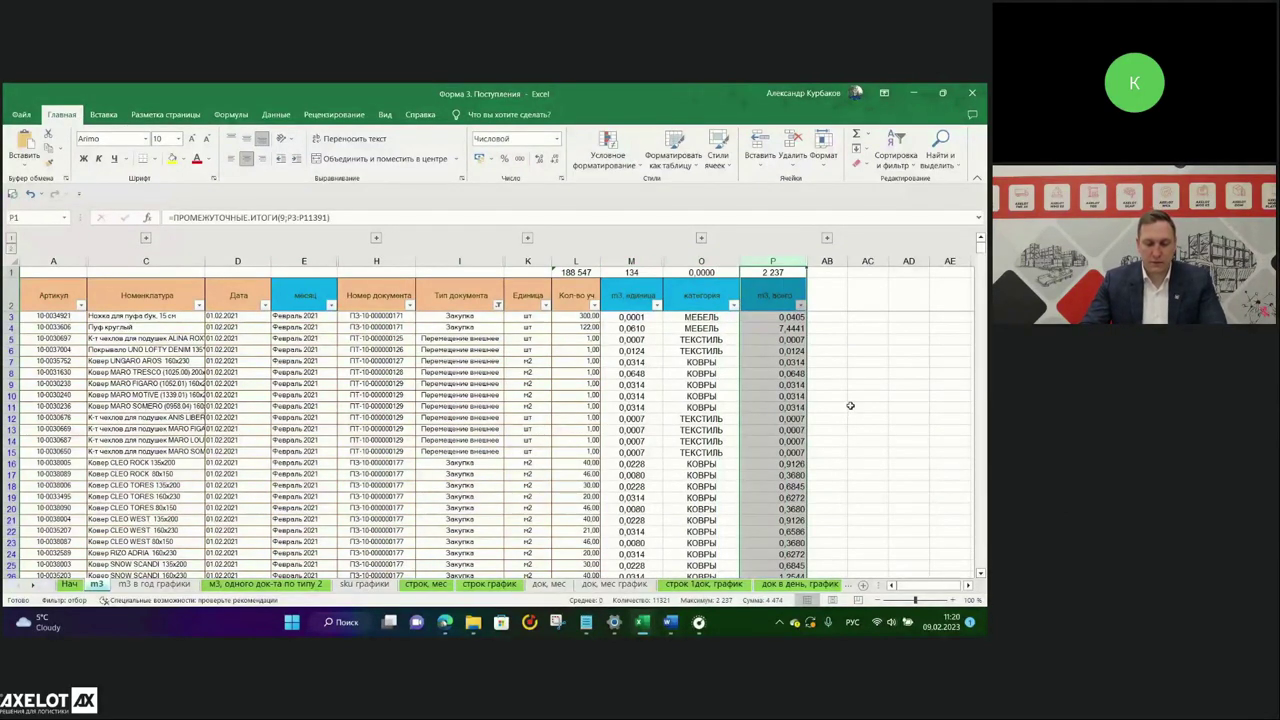
Include Возврат in the Тип документа filter alongside Закупка and Перемещение внешнее.
{"action": "left_click", "coordinate": [460, 257]}
{"action": "left_click", "coordinate": [498, 304]}
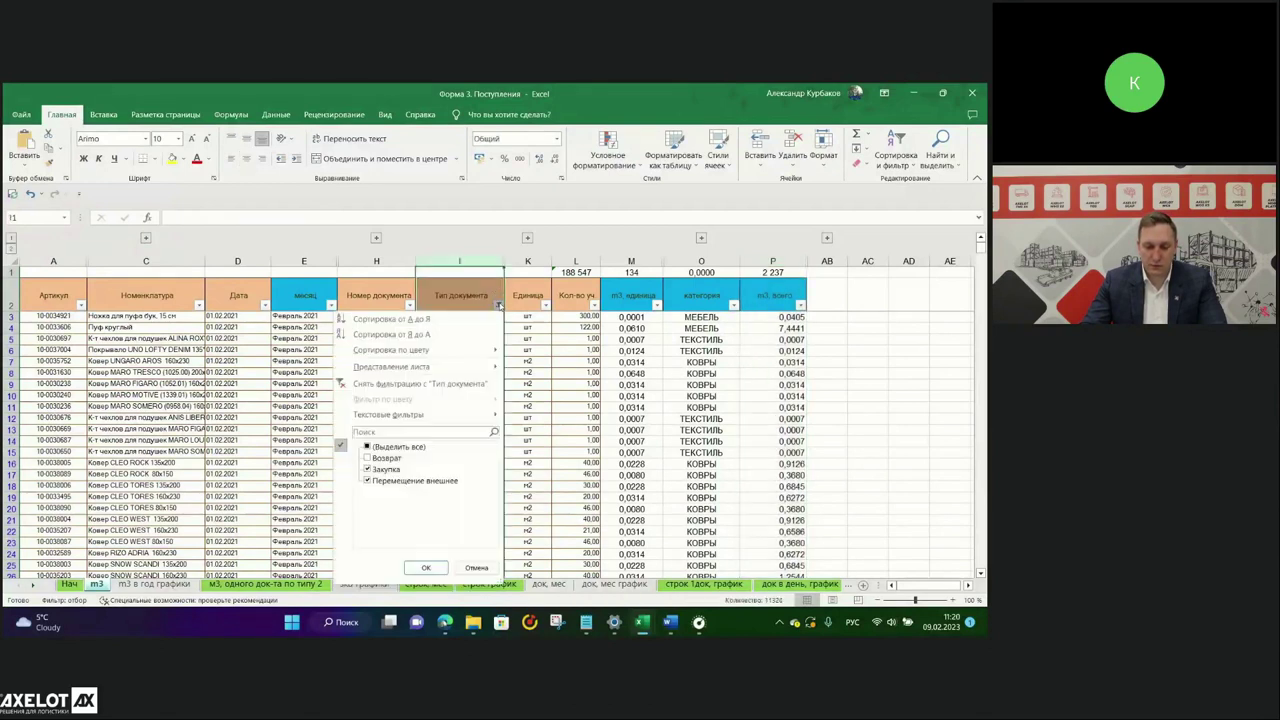
{"action": "left_click", "coordinate": [390, 458]}
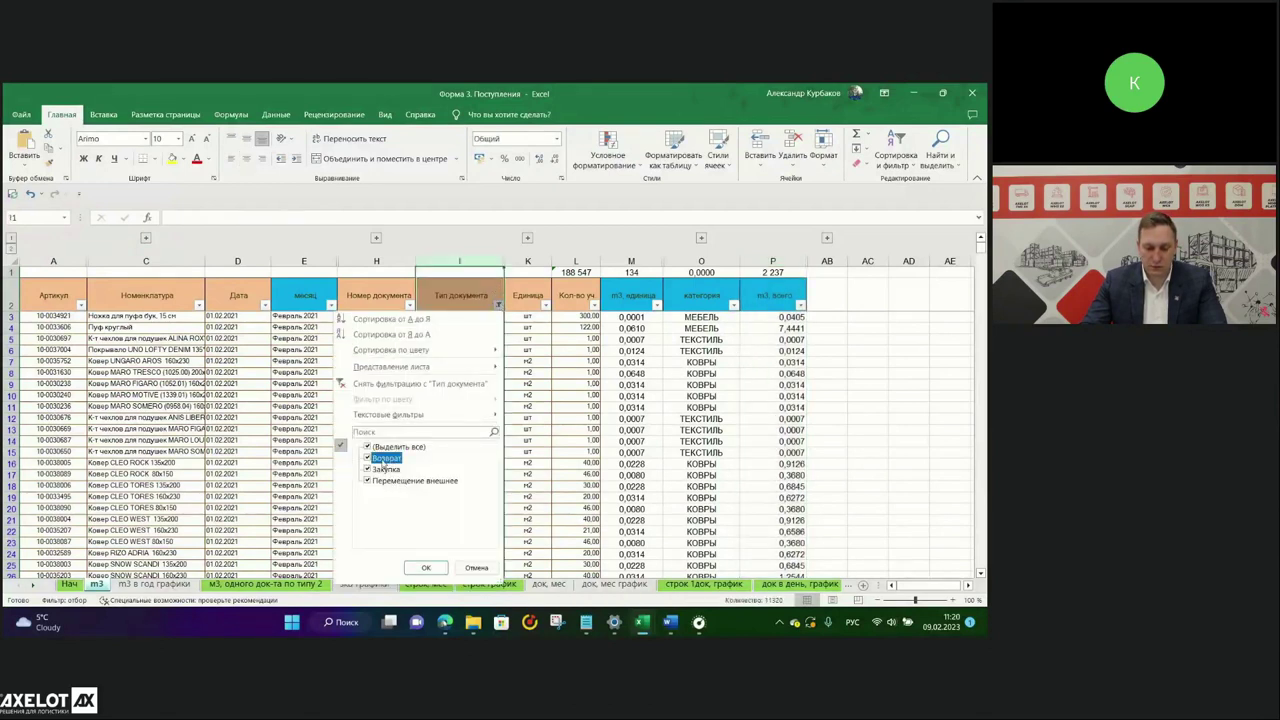
{"action": "left_click", "coordinate": [425, 567]}
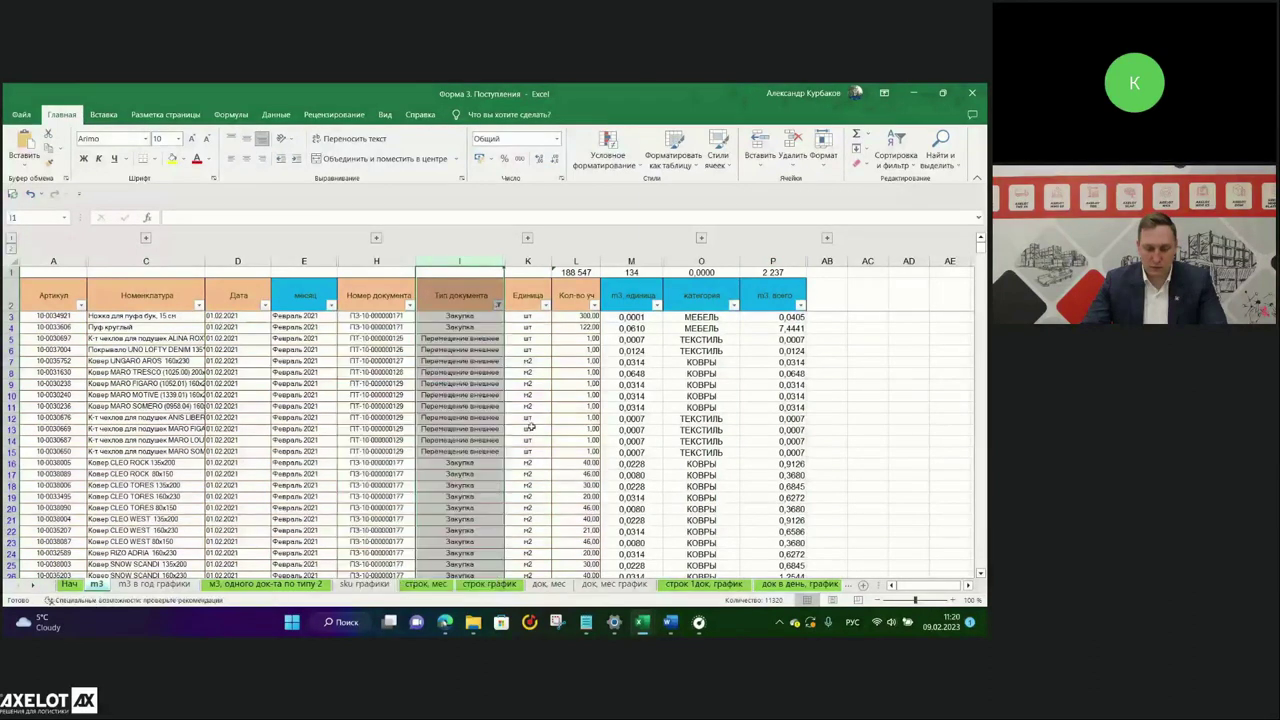
{"action": "left_click", "coordinate": [471, 405]}
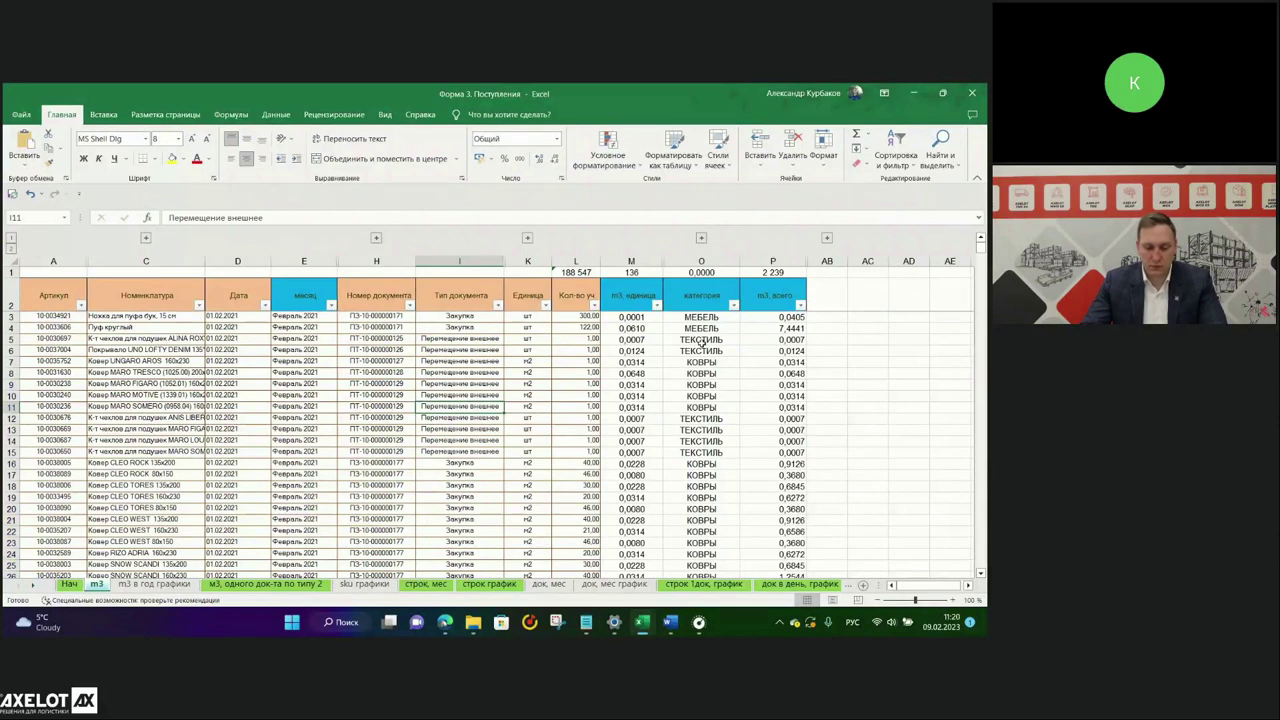
Examine the total-volume formula in P3, the receipt dates in column D and the category lookup formula in O3.
{"action": "left_click_drag", "start_coordinate": [767, 315], "coordinate": [770, 351]}
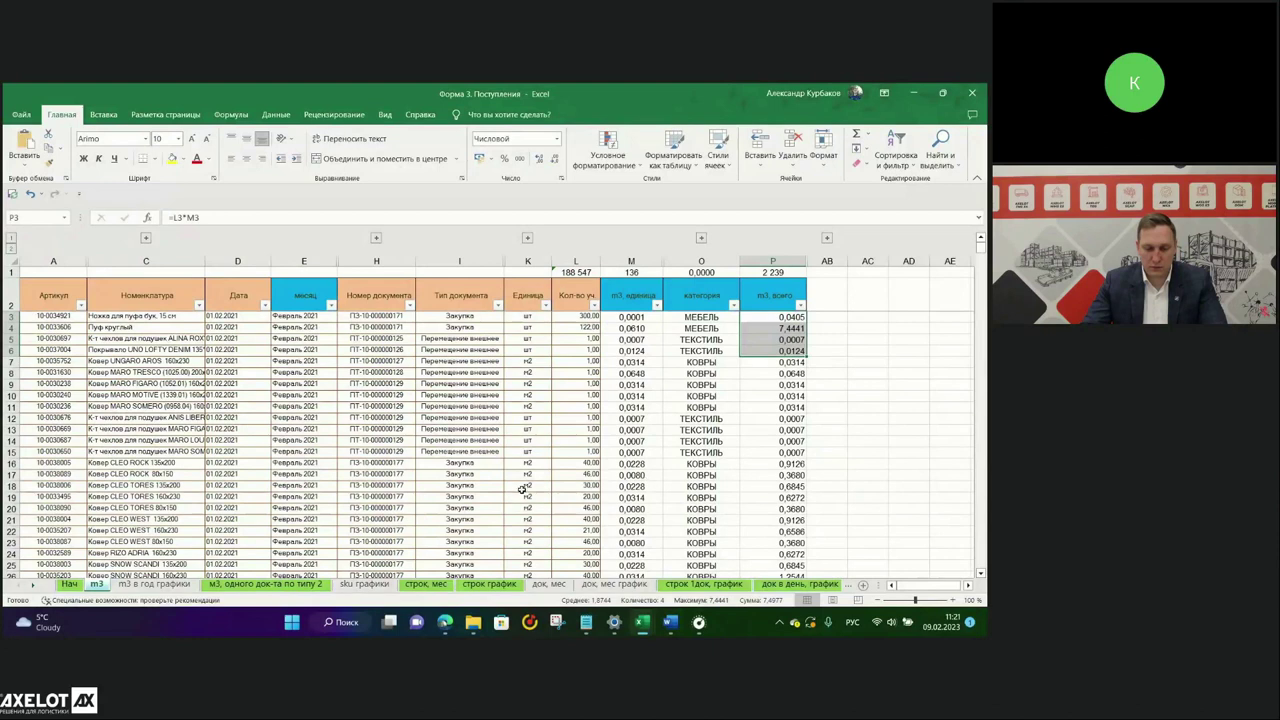
{"action": "left_click_drag", "start_coordinate": [238, 316], "coordinate": [238, 440]}
{"action": "scroll", "coordinate": [341, 448], "scroll_direction": "down", "scroll_amount": 20}
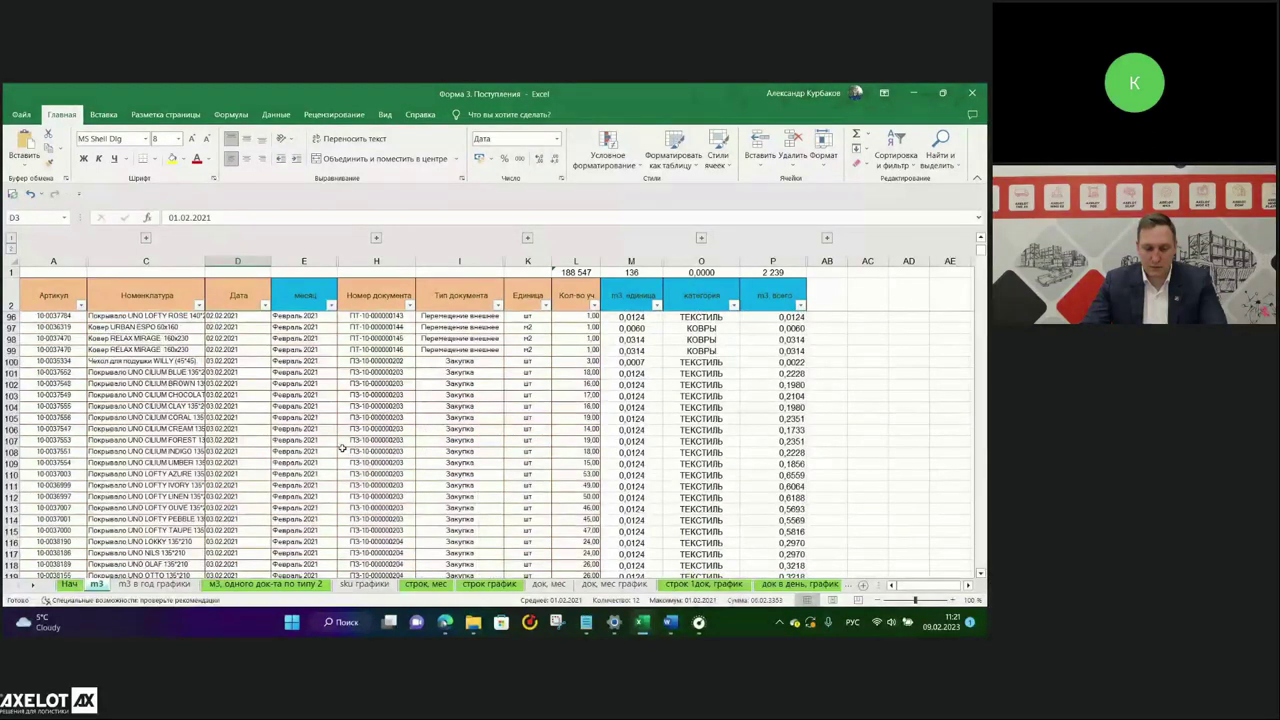
{"action": "scroll", "coordinate": [341, 448], "scroll_direction": "up", "scroll_amount": 20}
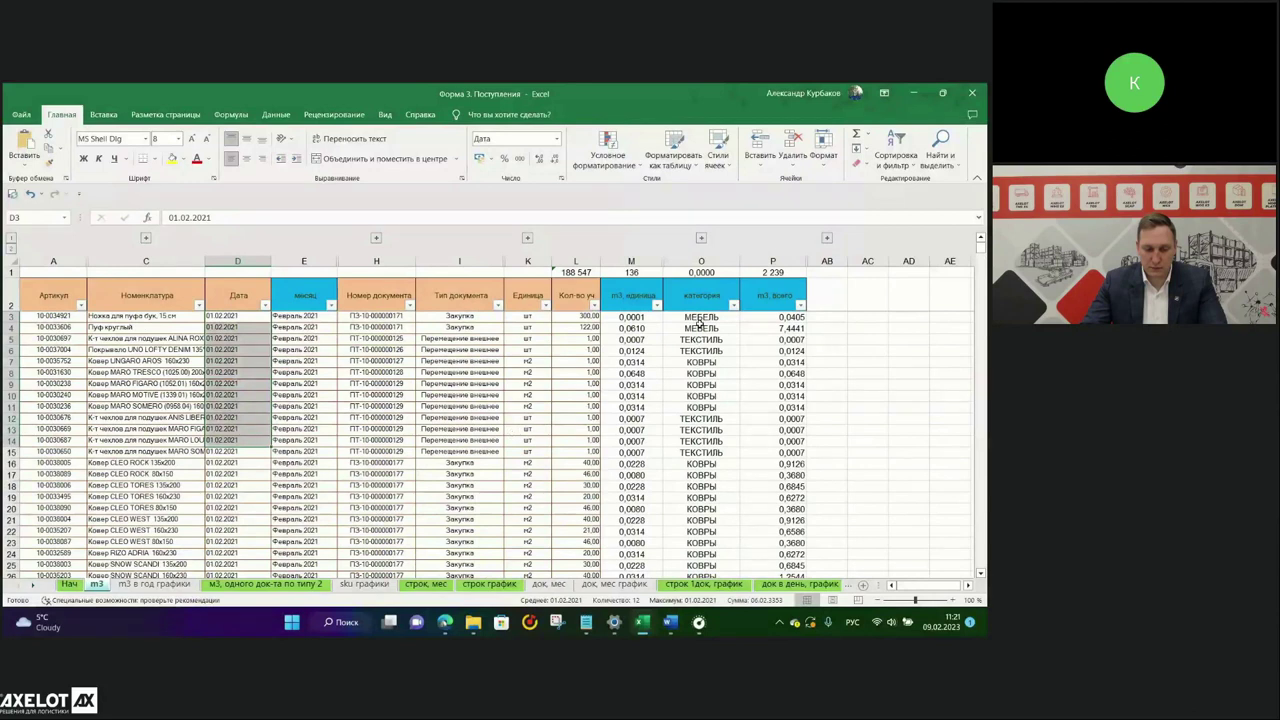
{"action": "left_click", "coordinate": [700, 318]}
Switch to the Форма 4. Отгрузка workbook, review the Номер заказа rows on the Start sheet and open the m3 sheet.
{"action": "mouse_move", "coordinate": [645, 626]}
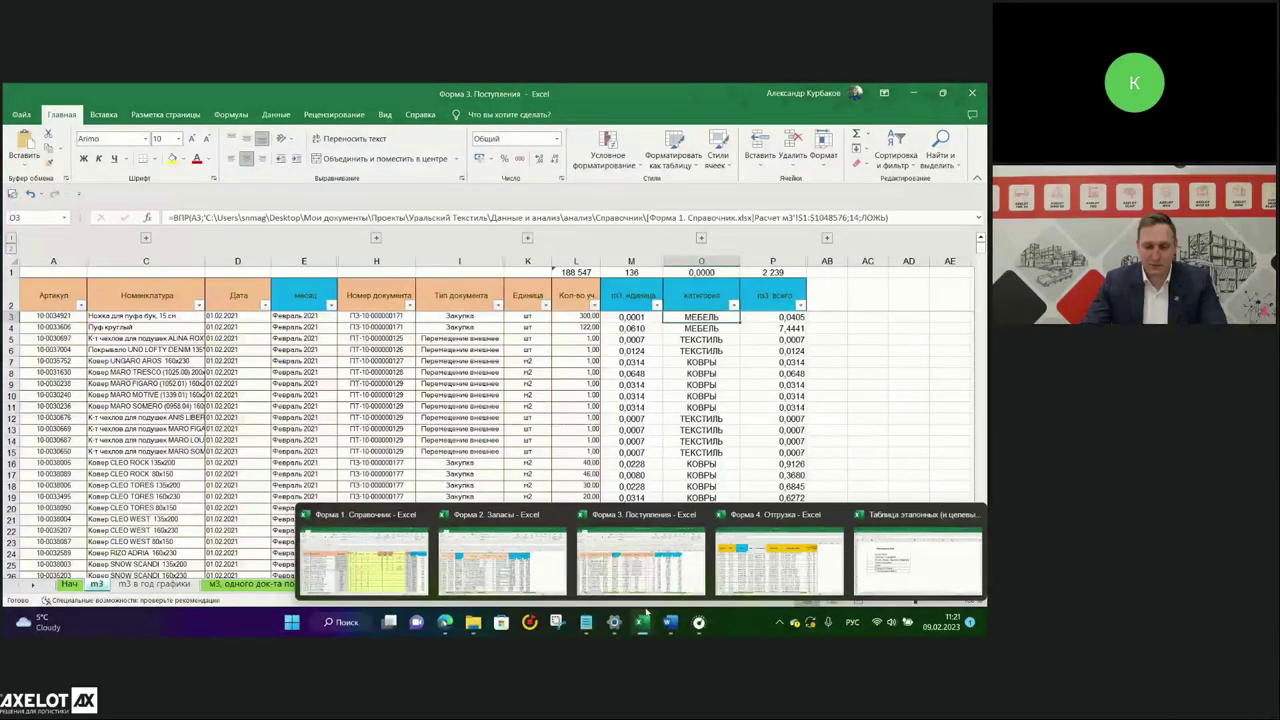
{"action": "left_click", "coordinate": [778, 558]}
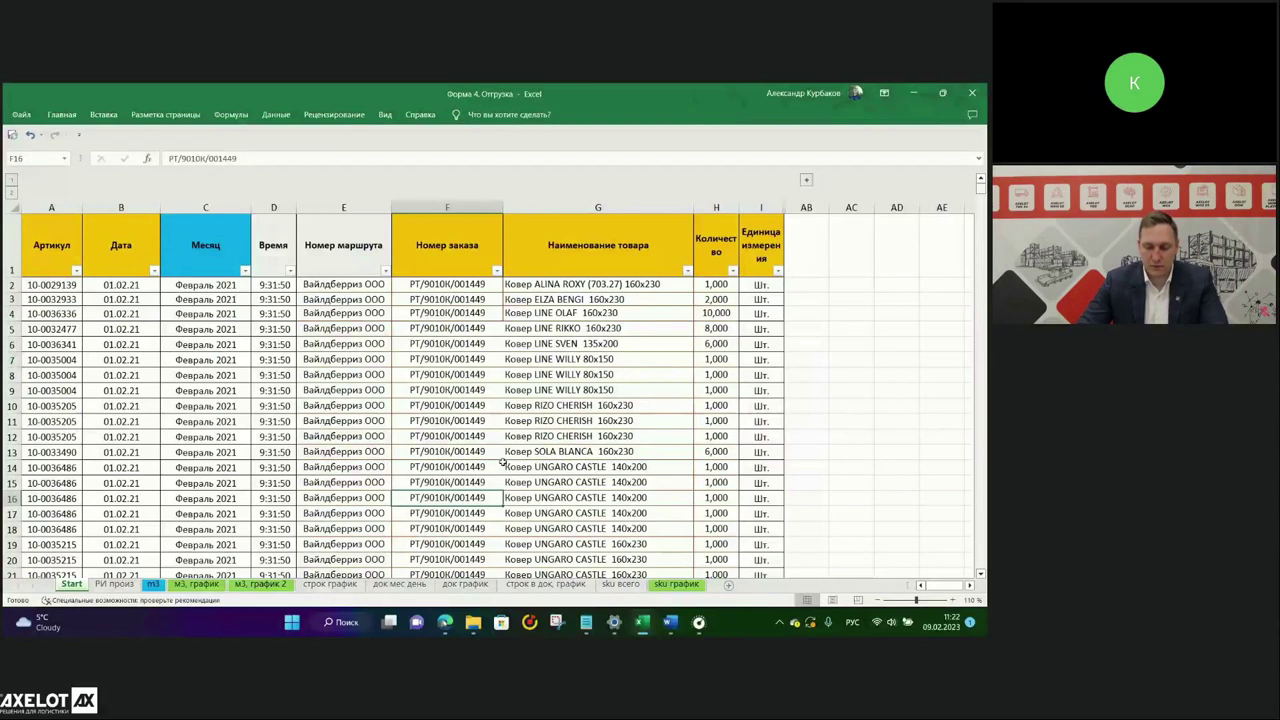
{"action": "key", "text": "Up"}
{"action": "key", "text": "Up"}
{"action": "key", "text": "Up"}
{"action": "key", "text": "Up"}
{"action": "key", "text": "Up"}
{"action": "key", "text": "Up"}
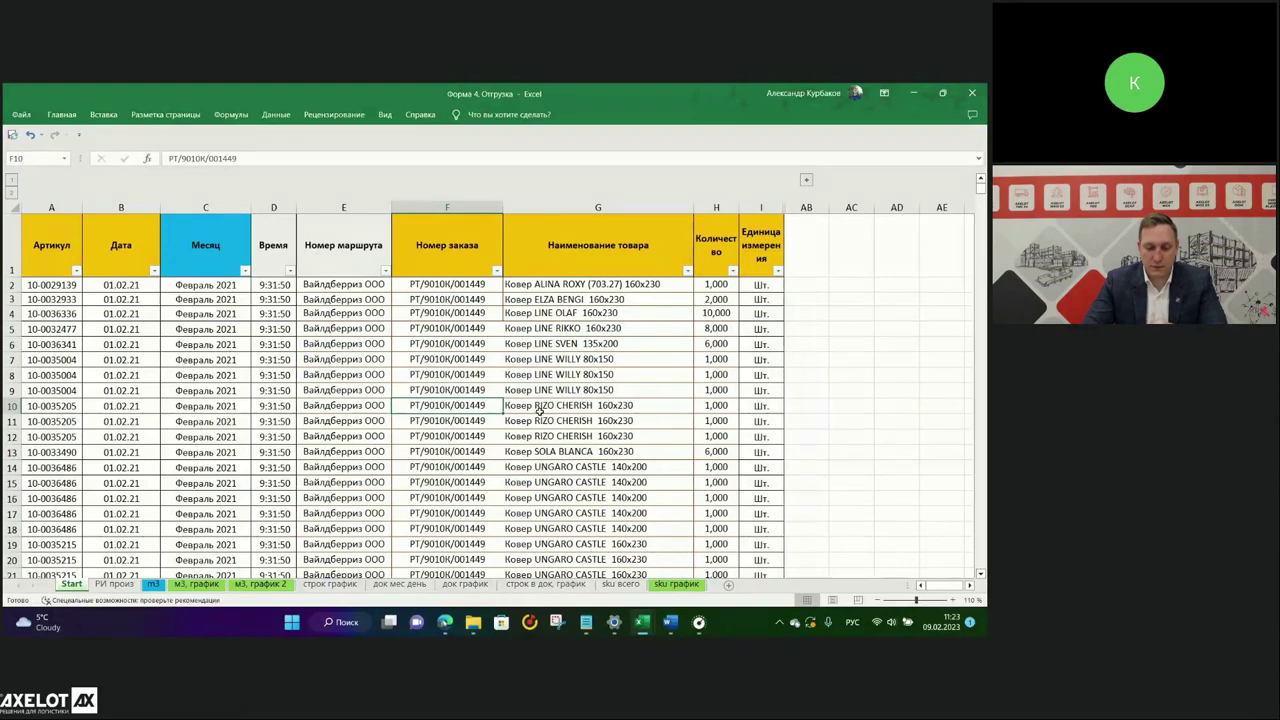
{"action": "left_click", "coordinate": [154, 584]}
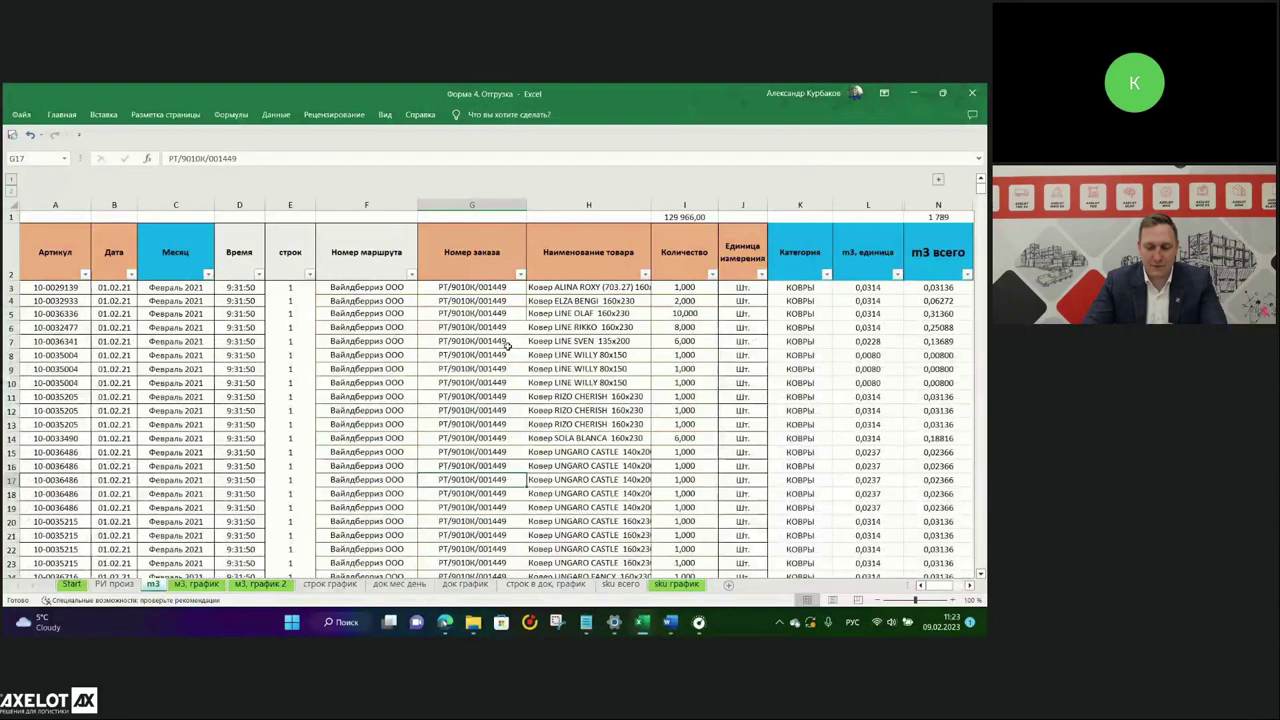
Examine the Месяц, Категория and m3 всего columns of the shipment table, row 9 and the category lookup formula in K15.
{"action": "left_click", "coordinate": [175, 204]}
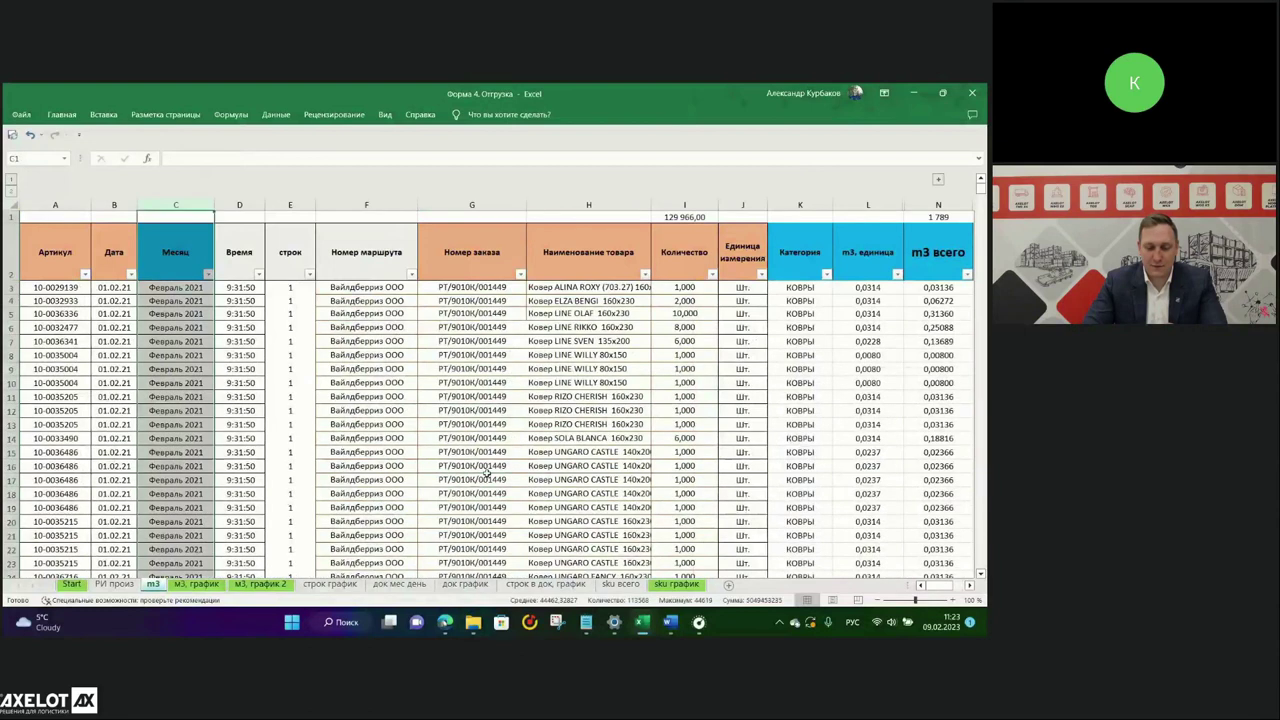
{"action": "left_click", "coordinate": [800, 204]}
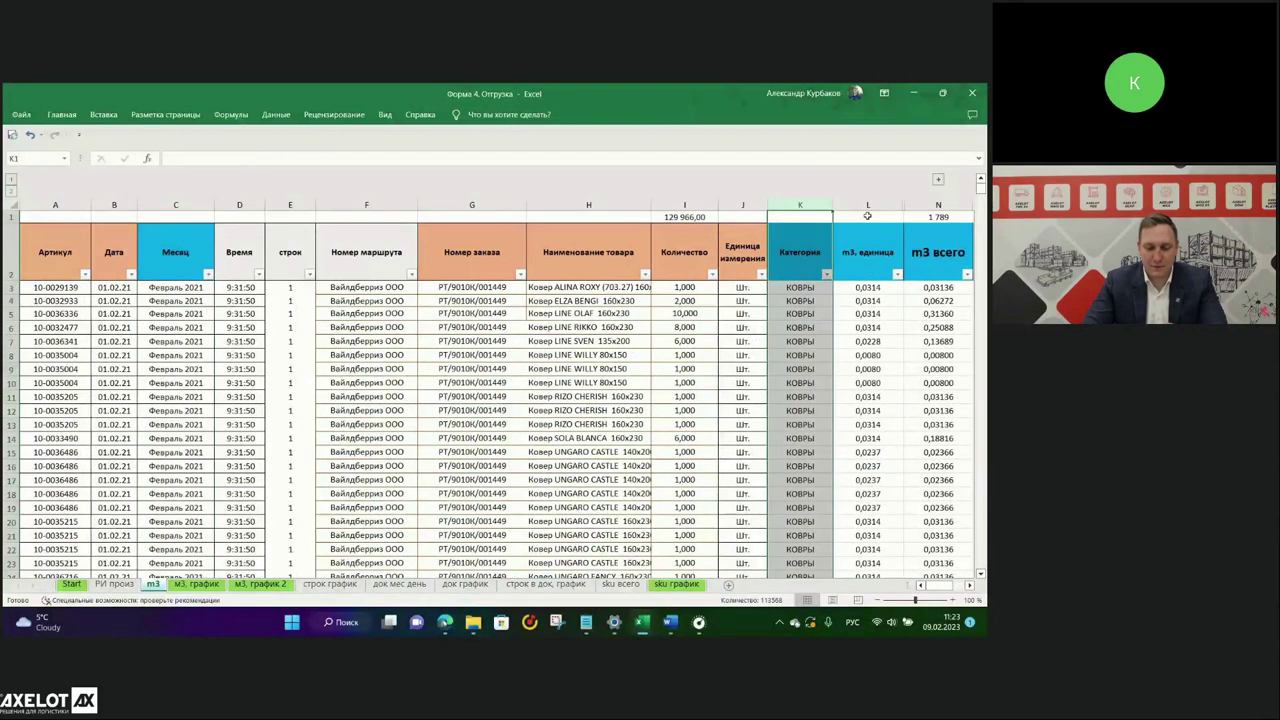
{"action": "scroll", "coordinate": [850, 300], "scroll_direction": "right", "scroll_amount": 3}
{"action": "left_click", "coordinate": [743, 204]}
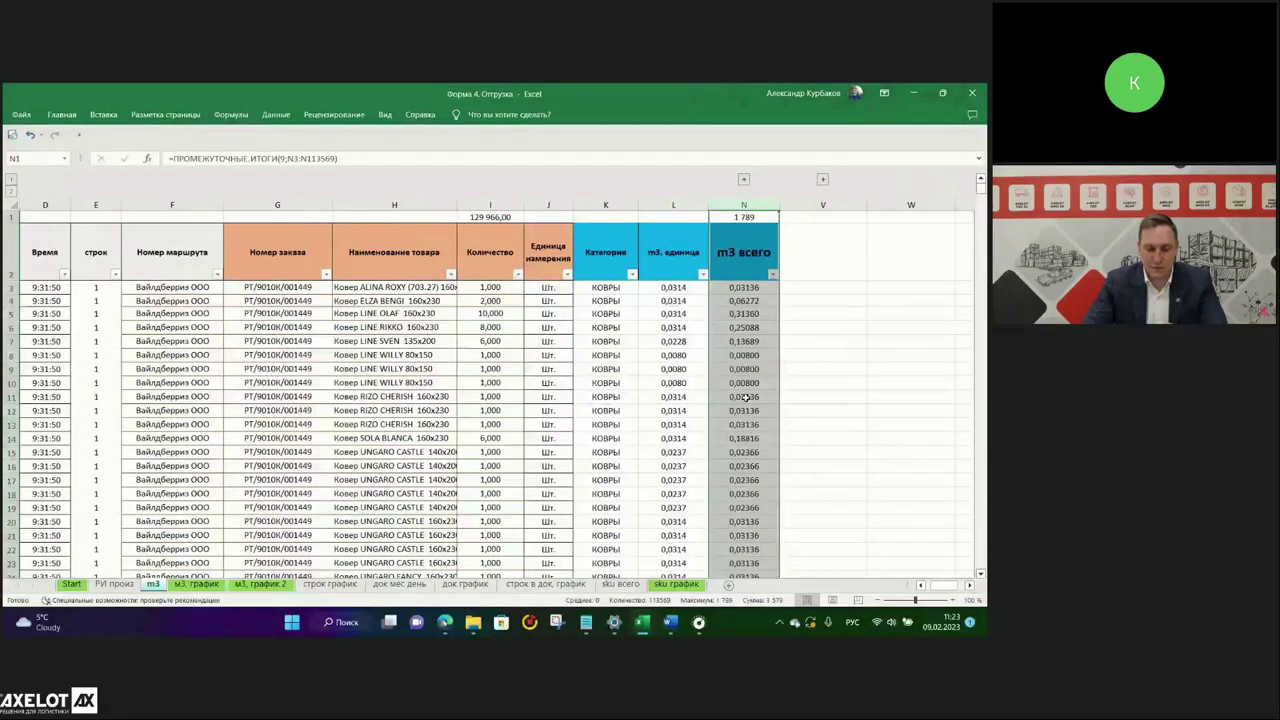
{"action": "left_click", "coordinate": [10, 369]}
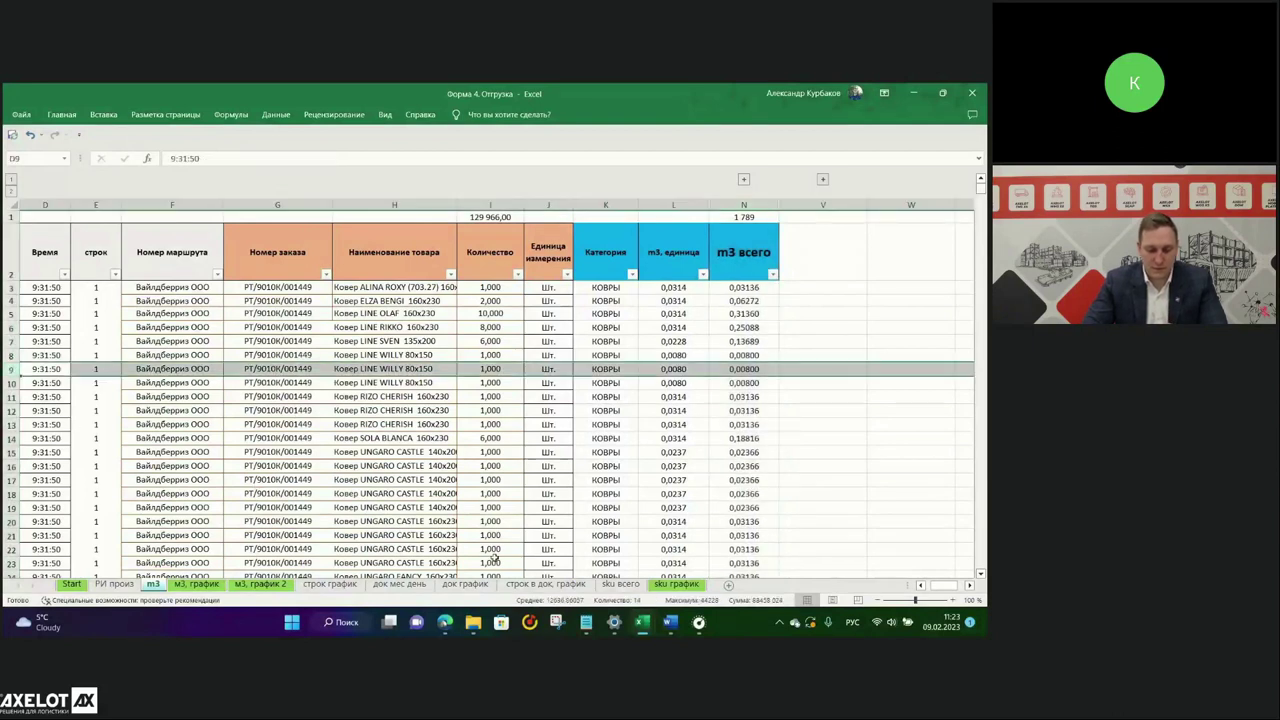
{"action": "left_click", "coordinate": [920, 585]}
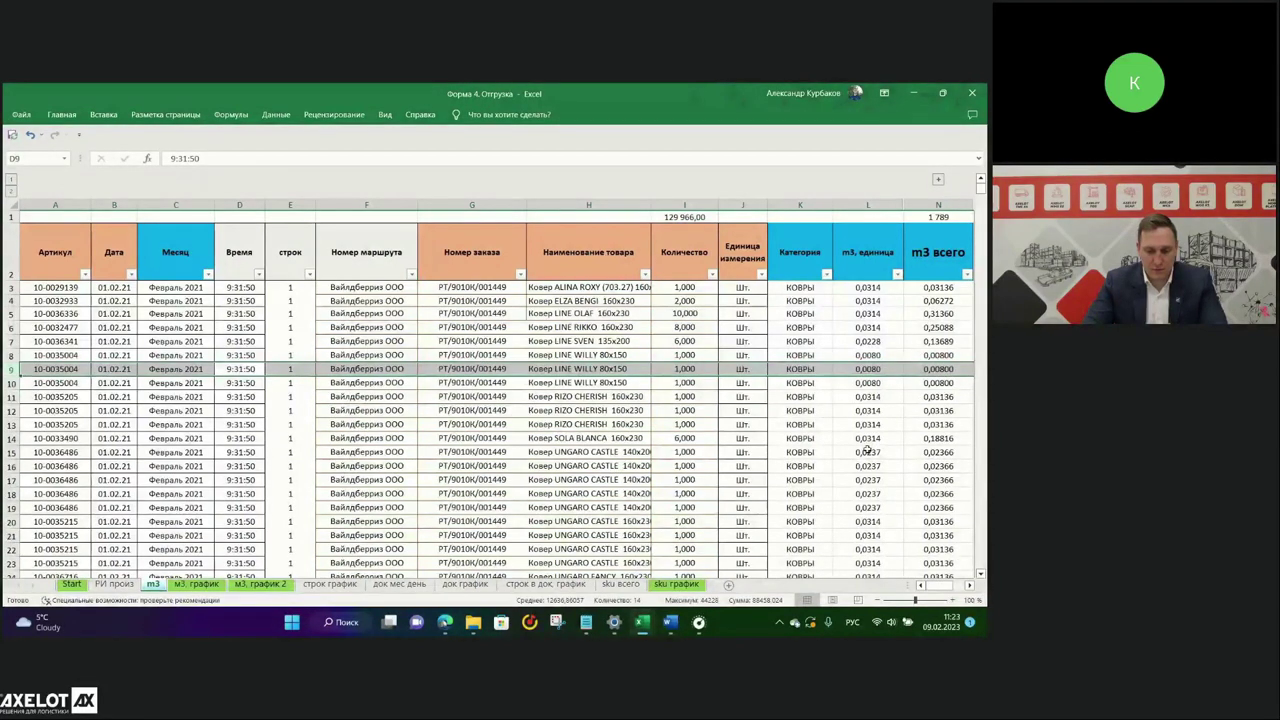
{"action": "left_click", "coordinate": [806, 455]}
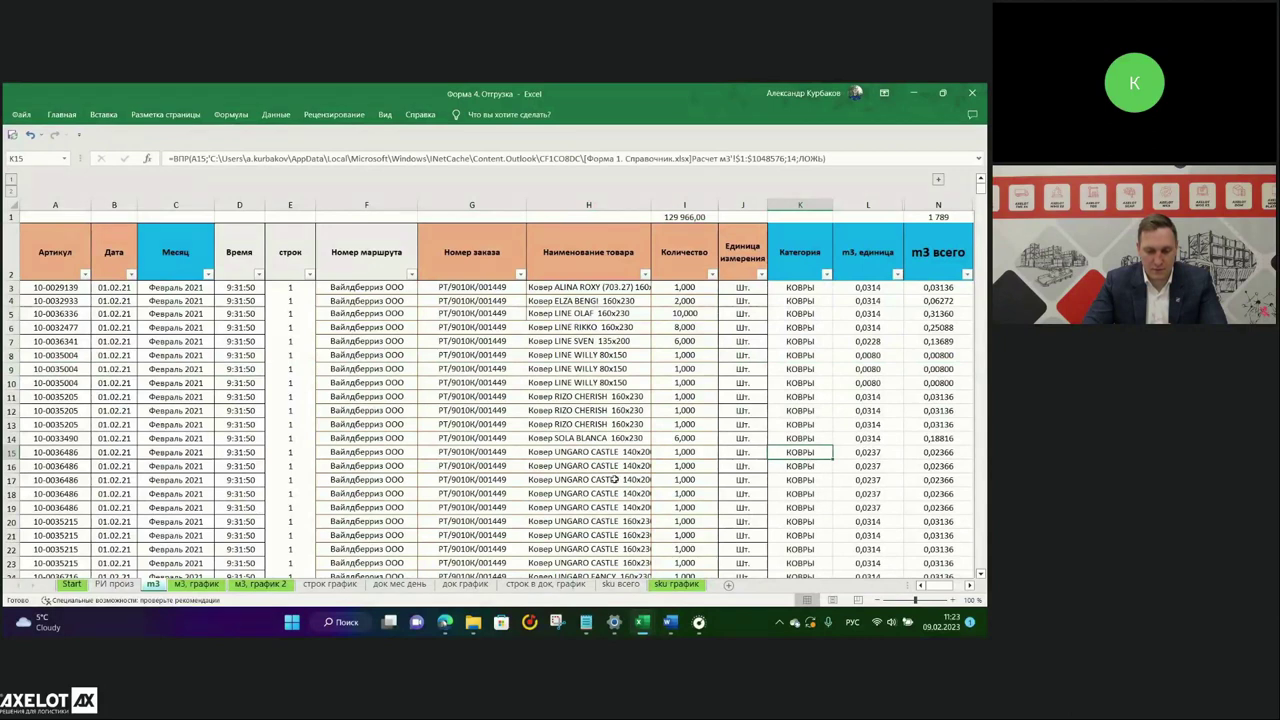
Switch to the Таблица эталонных (и целевых) значений workbook and look through its Инструменты, Запасы, Вход and Выход sheets.
{"action": "mouse_move", "coordinate": [644, 624]}
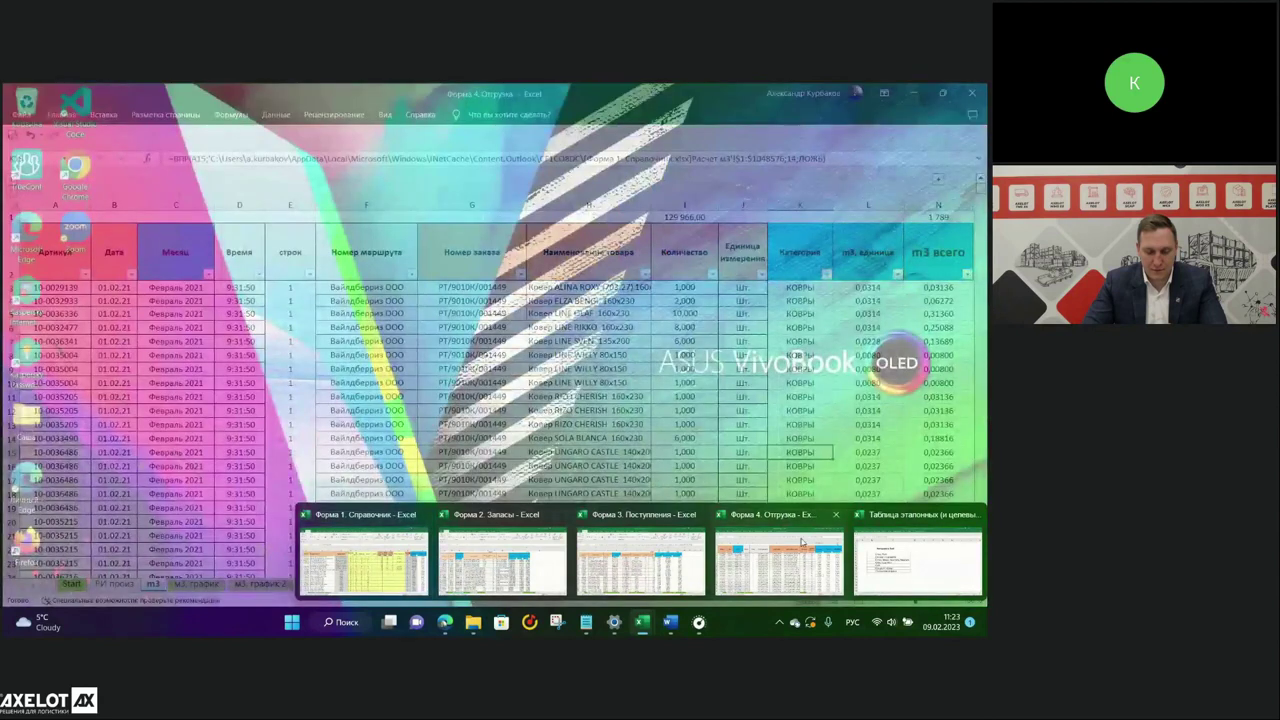
{"action": "left_click", "coordinate": [918, 560]}
{"action": "key", "text": "ctrl+Page_Up"}
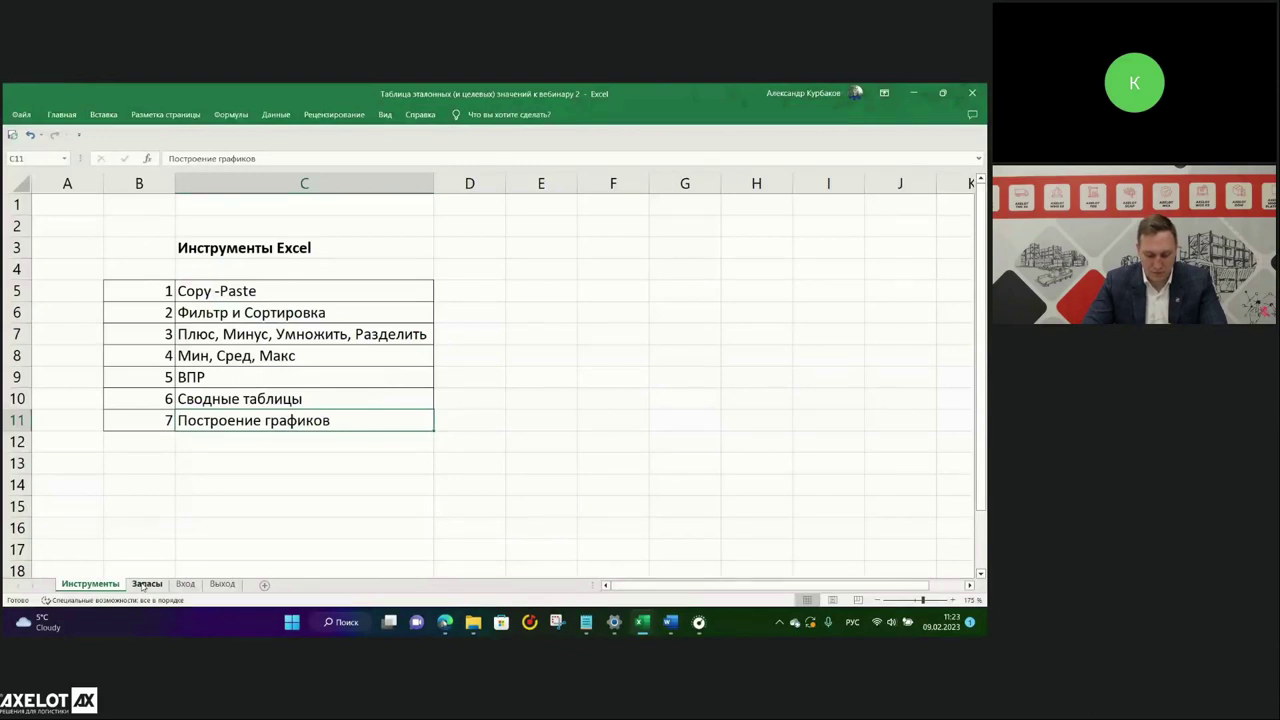
{"action": "left_click", "coordinate": [146, 584]}
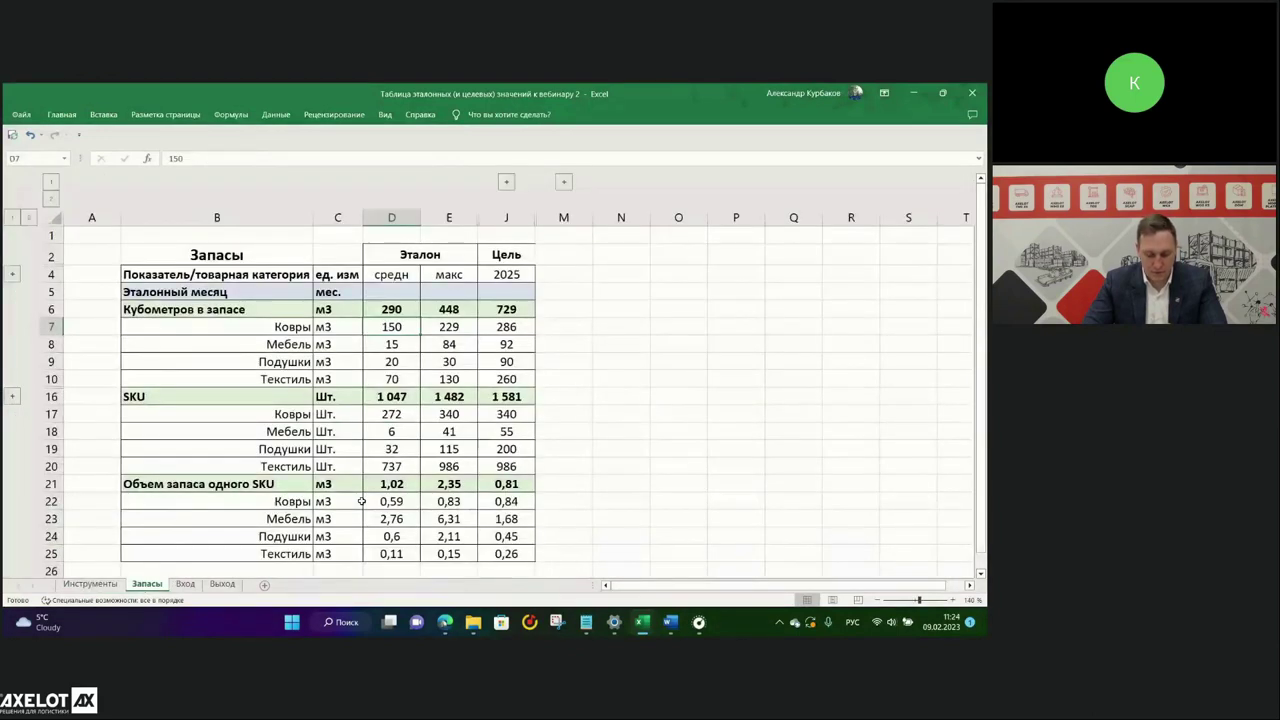
{"action": "left_click", "coordinate": [104, 584]}
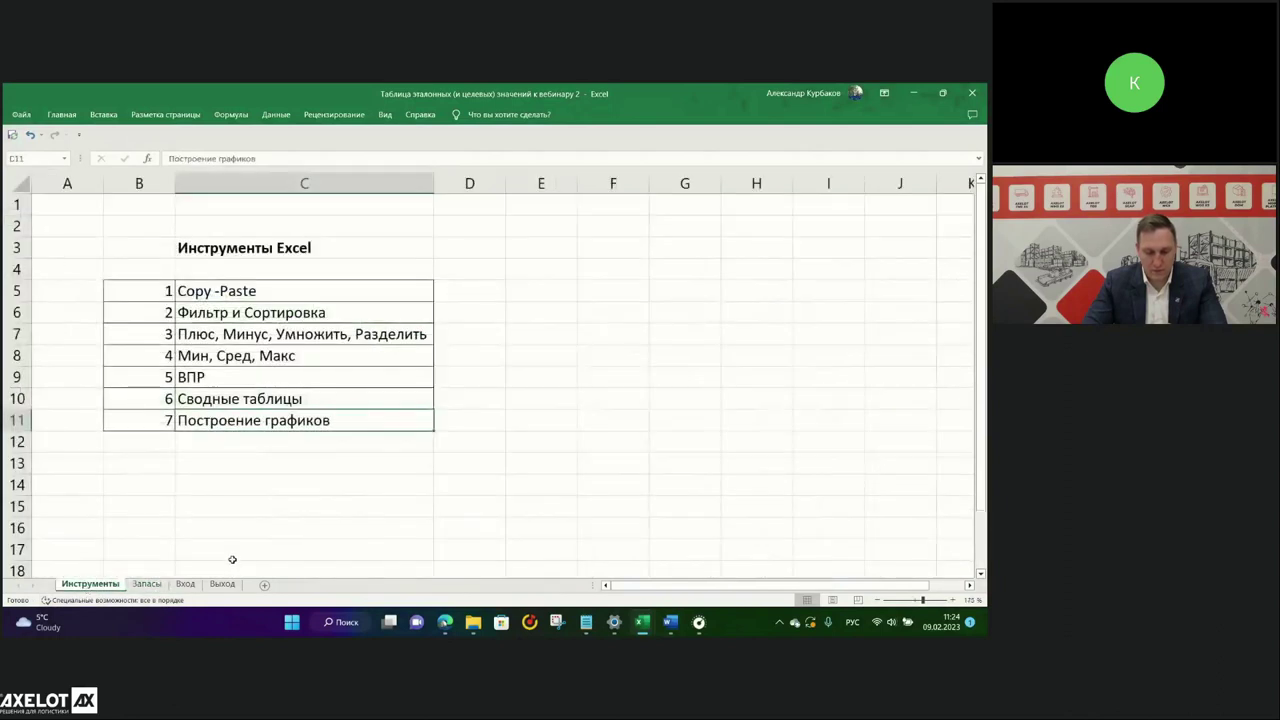
{"action": "left_click", "coordinate": [147, 584]}
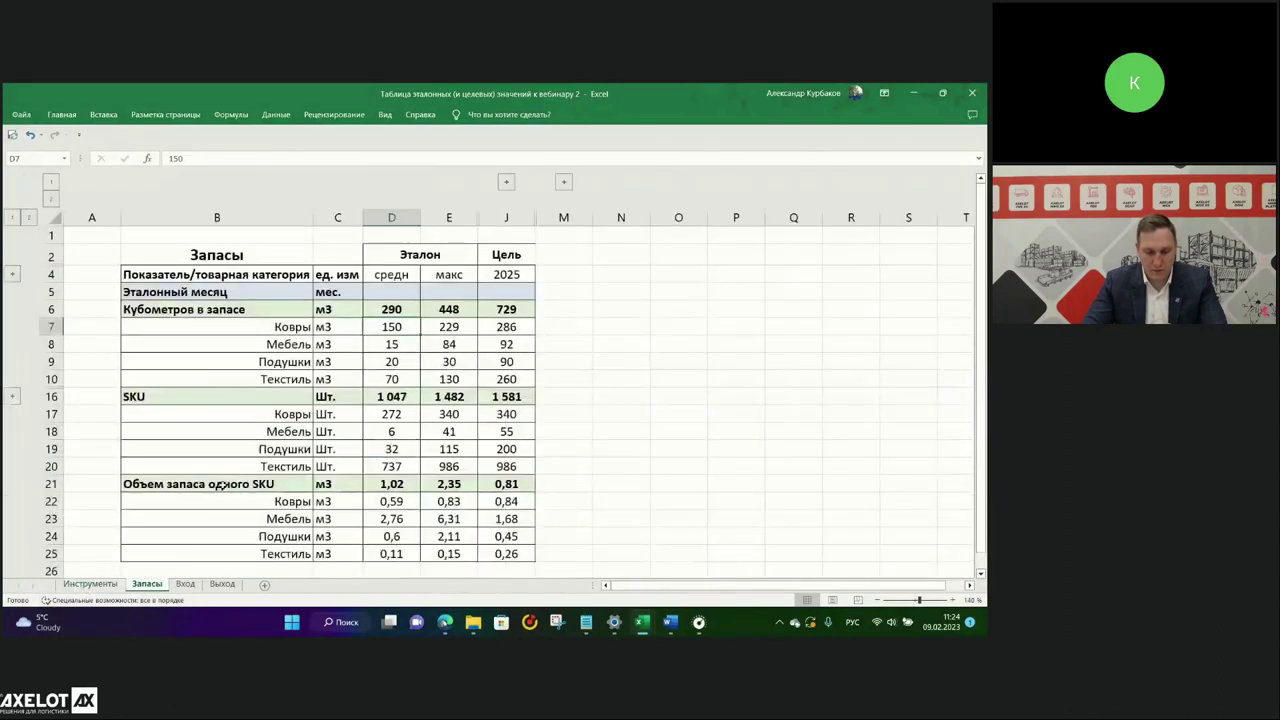
{"action": "left_click", "coordinate": [186, 584]}
{"action": "left_click", "coordinate": [222, 584]}
{"action": "left_click", "coordinate": [148, 586]}
Examine the indicator list in column B of the Запасы sheet, including the Кубометров в запасе, SKU and Объем запаса одного SKU groups.
{"action": "scroll", "coordinate": [358, 381], "scroll_direction": "down", "scroll_amount": 1}
{"action": "scroll", "coordinate": [260, 320], "scroll_direction": "up", "scroll_amount": 1}
{"action": "left_click", "coordinate": [213, 235]}
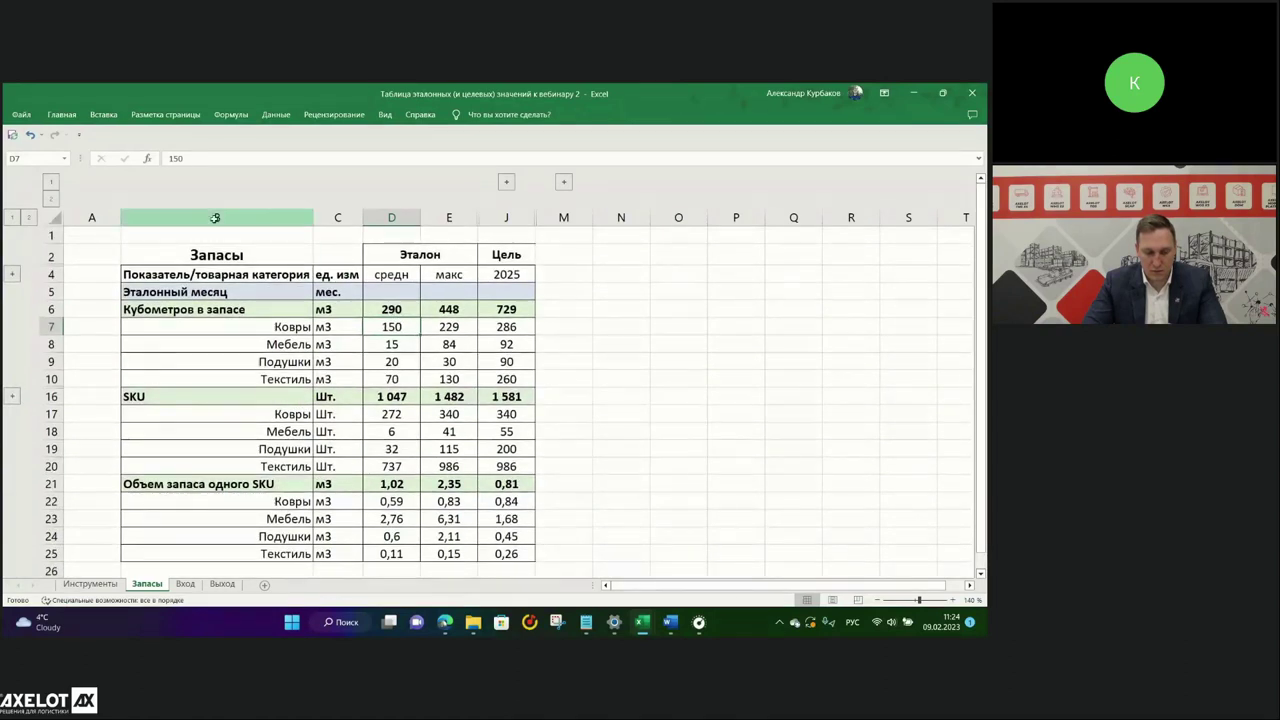
{"action": "key", "text": "ctrl+space"}
{"action": "left_click_drag", "start_coordinate": [260, 296], "coordinate": [260, 553]}
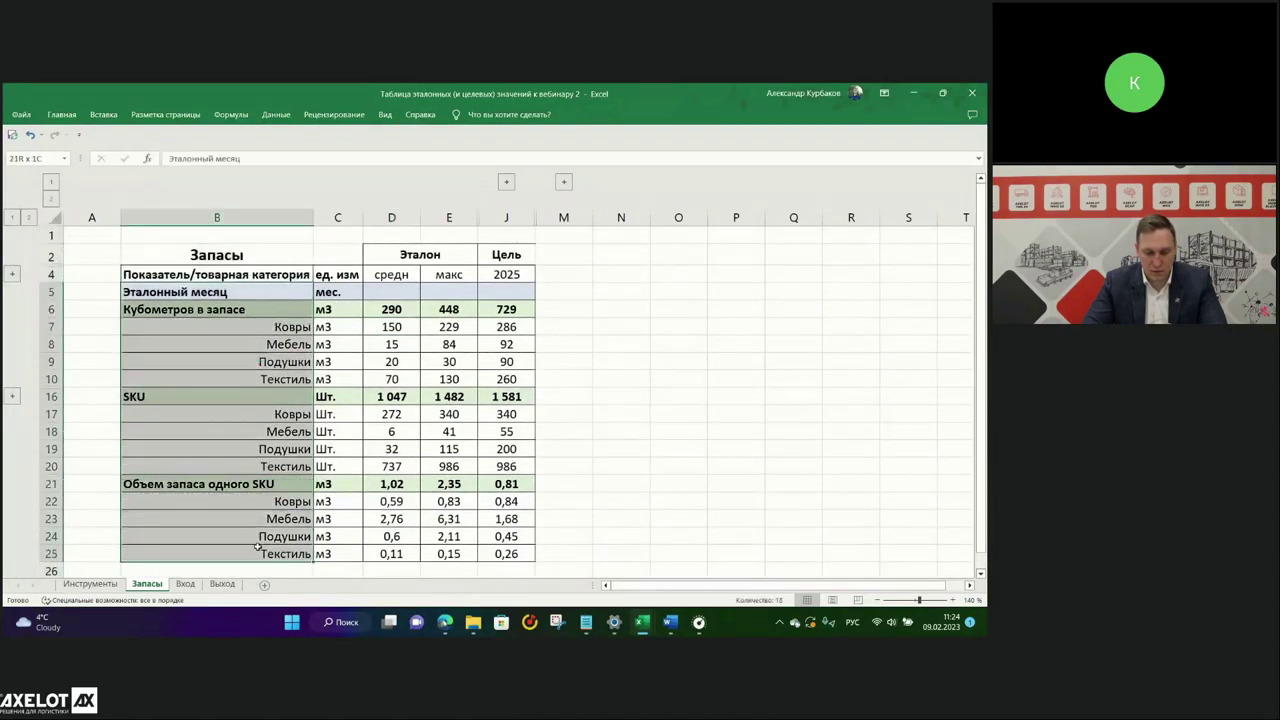
{"action": "left_click", "coordinate": [233, 303]}
{"action": "left_click", "coordinate": [214, 397]}
{"action": "left_click", "coordinate": [226, 485]}
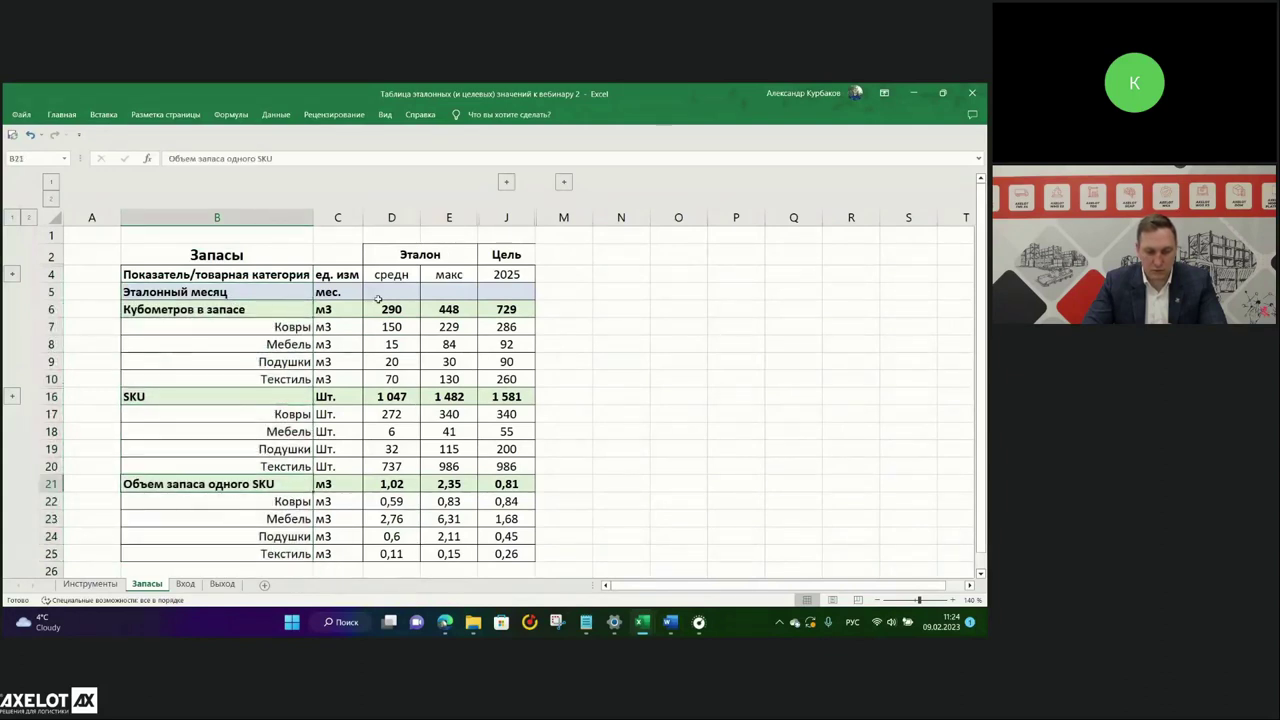
Examine the unit column, the Эталон средн and макс columns and the Цель 2025 column on the Запасы sheet.
{"action": "left_click", "coordinate": [337, 217]}
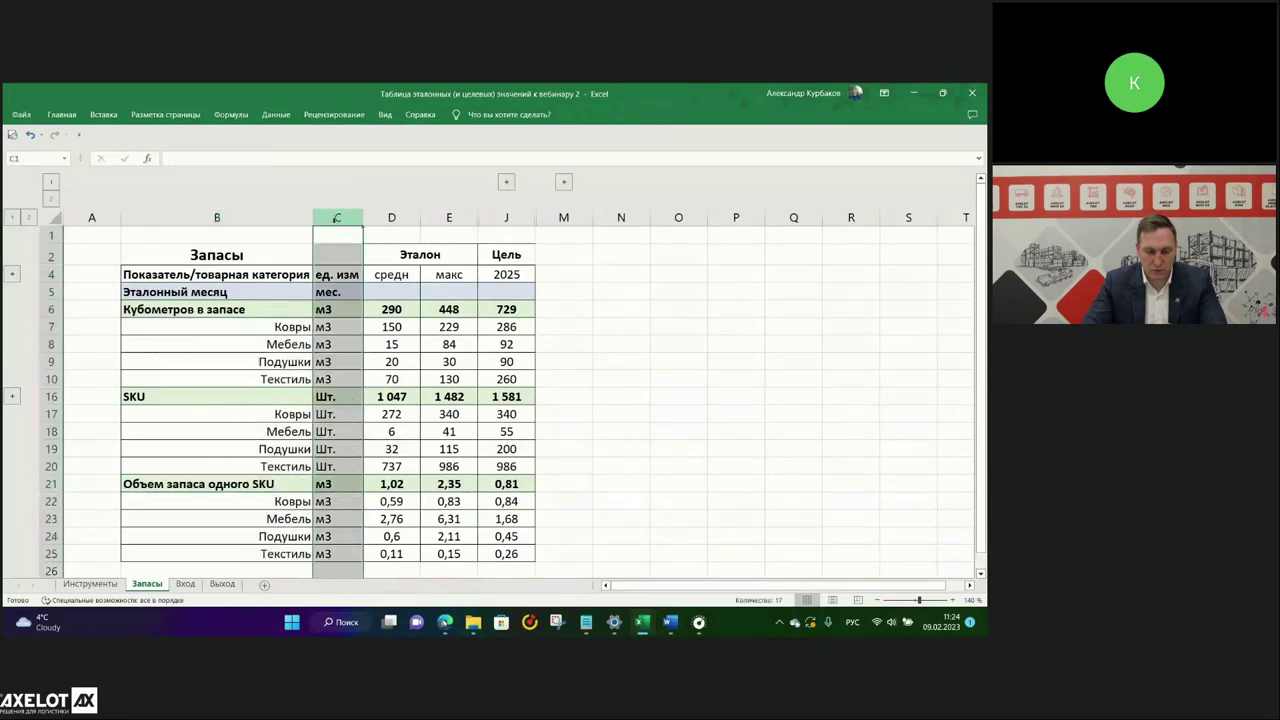
{"action": "left_click_drag", "start_coordinate": [391, 217], "coordinate": [449, 217]}
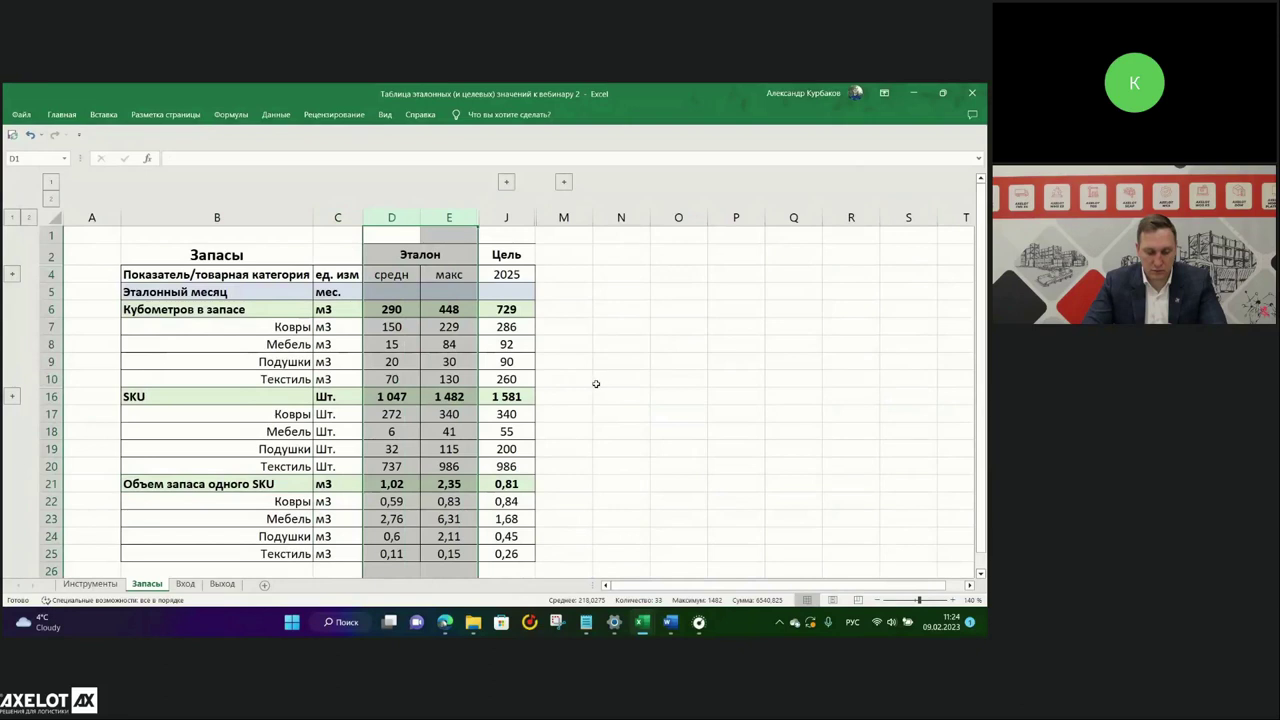
{"action": "left_click", "coordinate": [395, 276]}
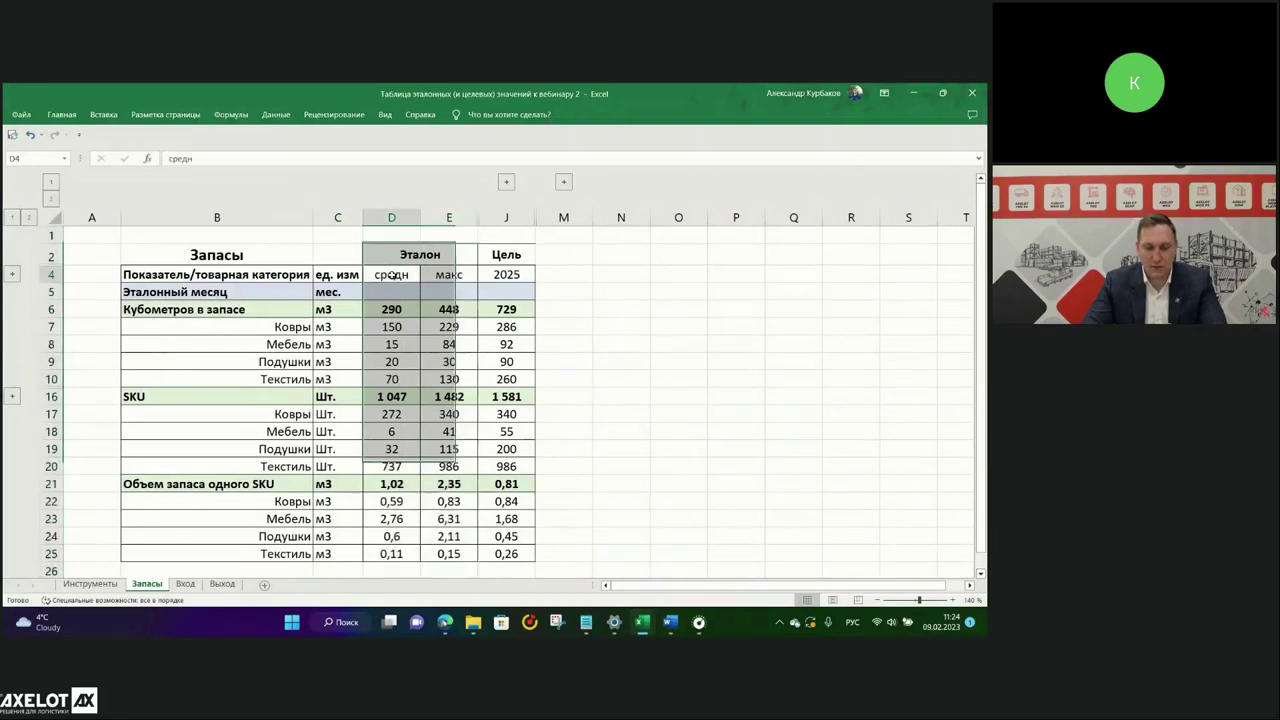
{"action": "left_click", "coordinate": [445, 279]}
{"action": "left_click_drag", "start_coordinate": [391, 217], "coordinate": [449, 217]}
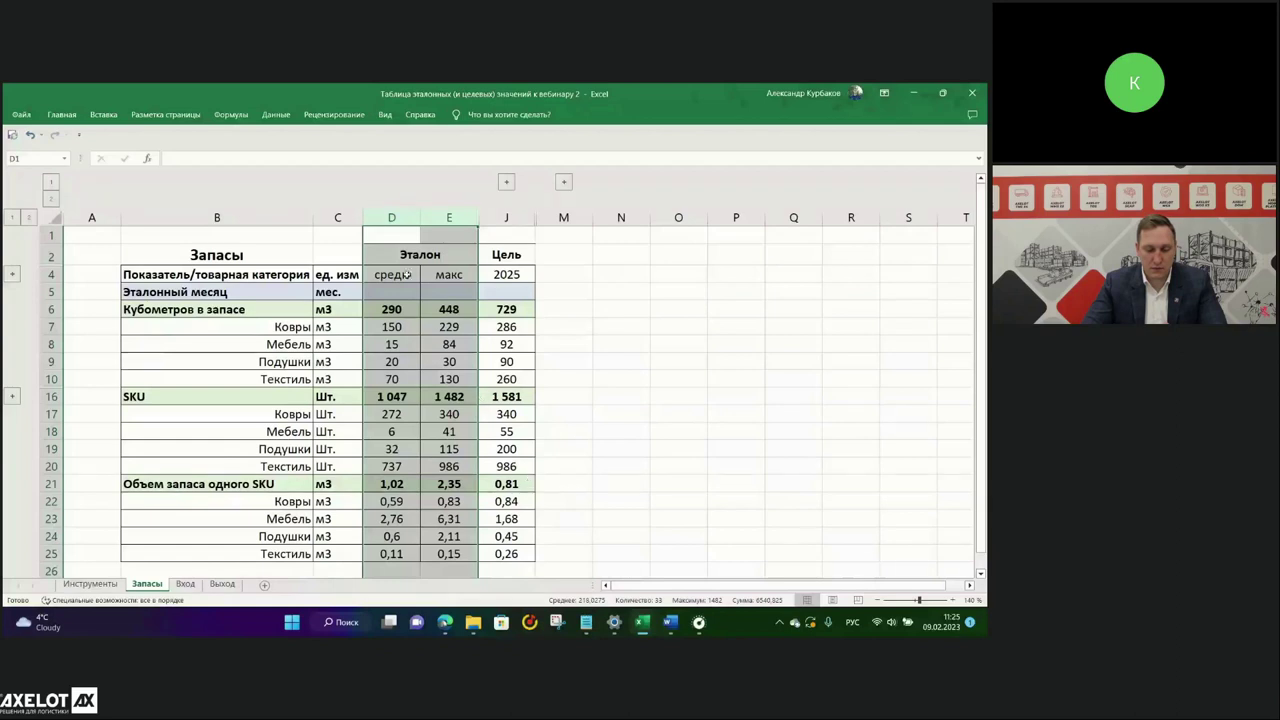
{"action": "left_click_drag", "start_coordinate": [391, 218], "coordinate": [446, 232]}
{"action": "left_click", "coordinate": [506, 218]}
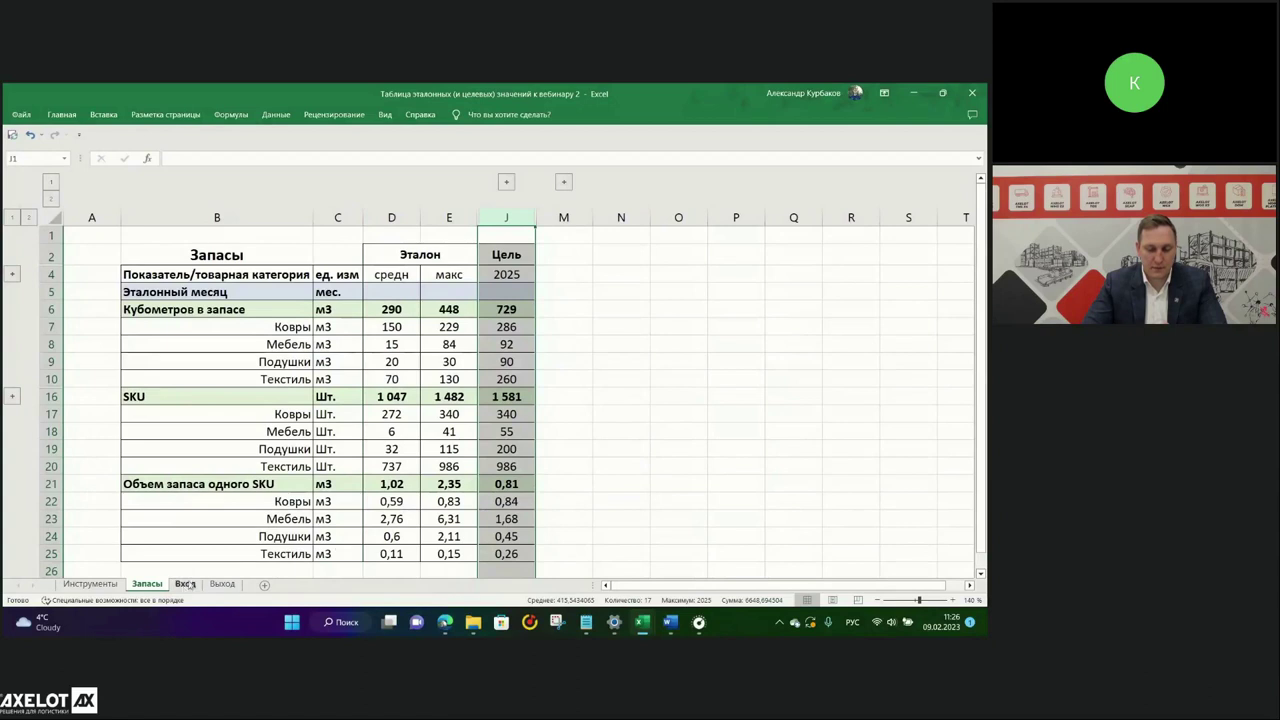
Open the Вход sheet and review its indicator, unit and Эталон columns.
{"action": "left_click", "coordinate": [185, 584]}
{"action": "left_click", "coordinate": [260, 217]}
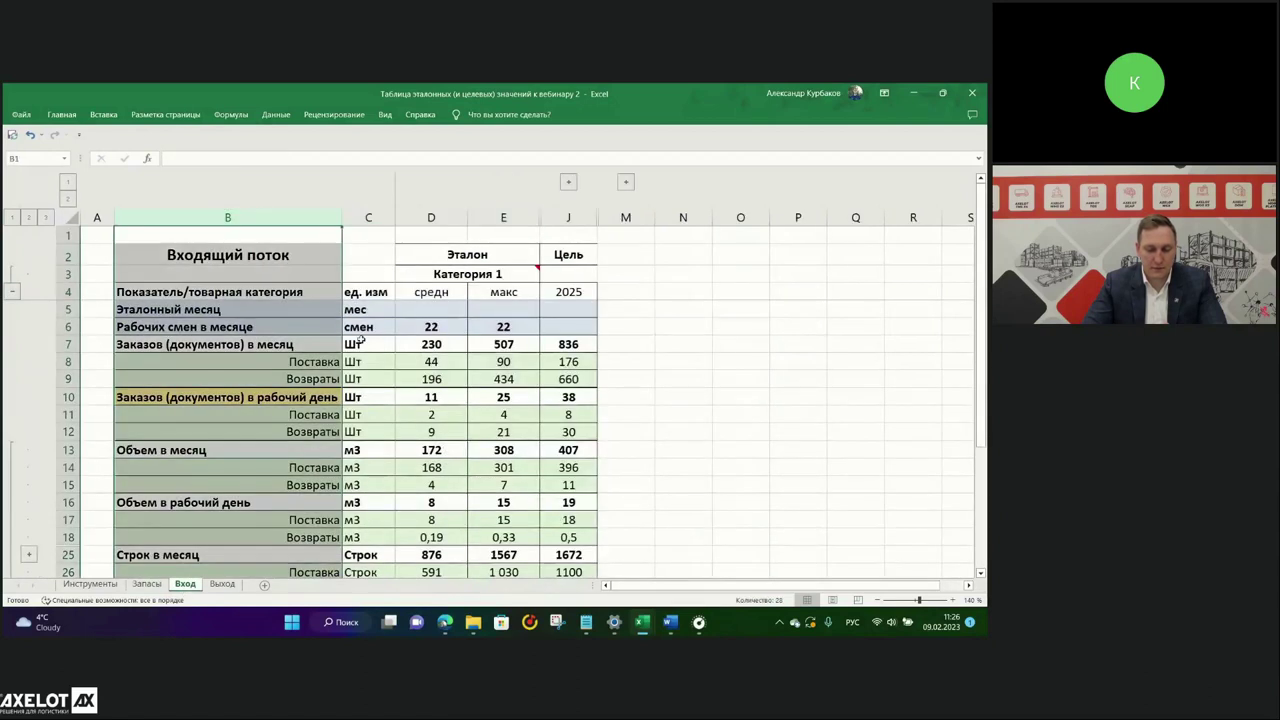
{"action": "left_click", "coordinate": [368, 217]}
{"action": "left_click_drag", "start_coordinate": [433, 217], "coordinate": [503, 217]}
Open the Выход sheet and review the outgoing-flow indicators and the Эталон columns.
{"action": "left_click", "coordinate": [222, 584]}
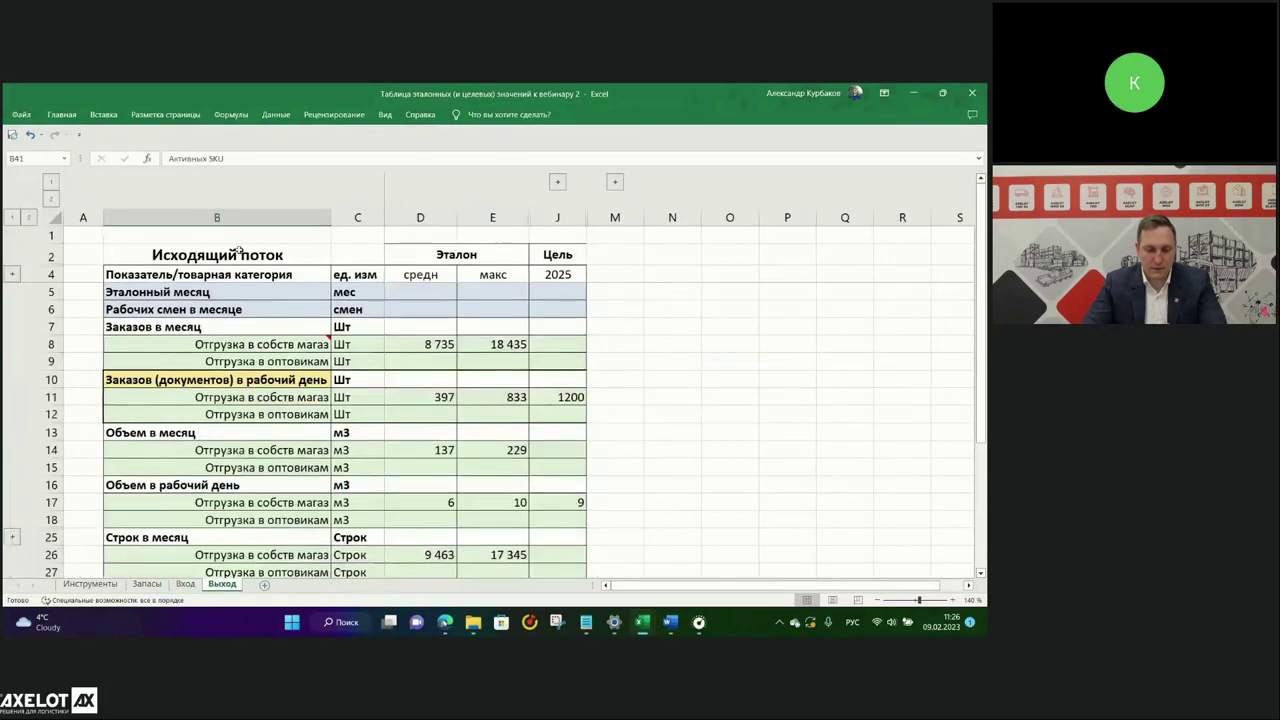
{"action": "left_click", "coordinate": [217, 217]}
{"action": "left_click_drag", "start_coordinate": [418, 217], "coordinate": [495, 217]}
{"action": "left_click", "coordinate": [708, 393]}
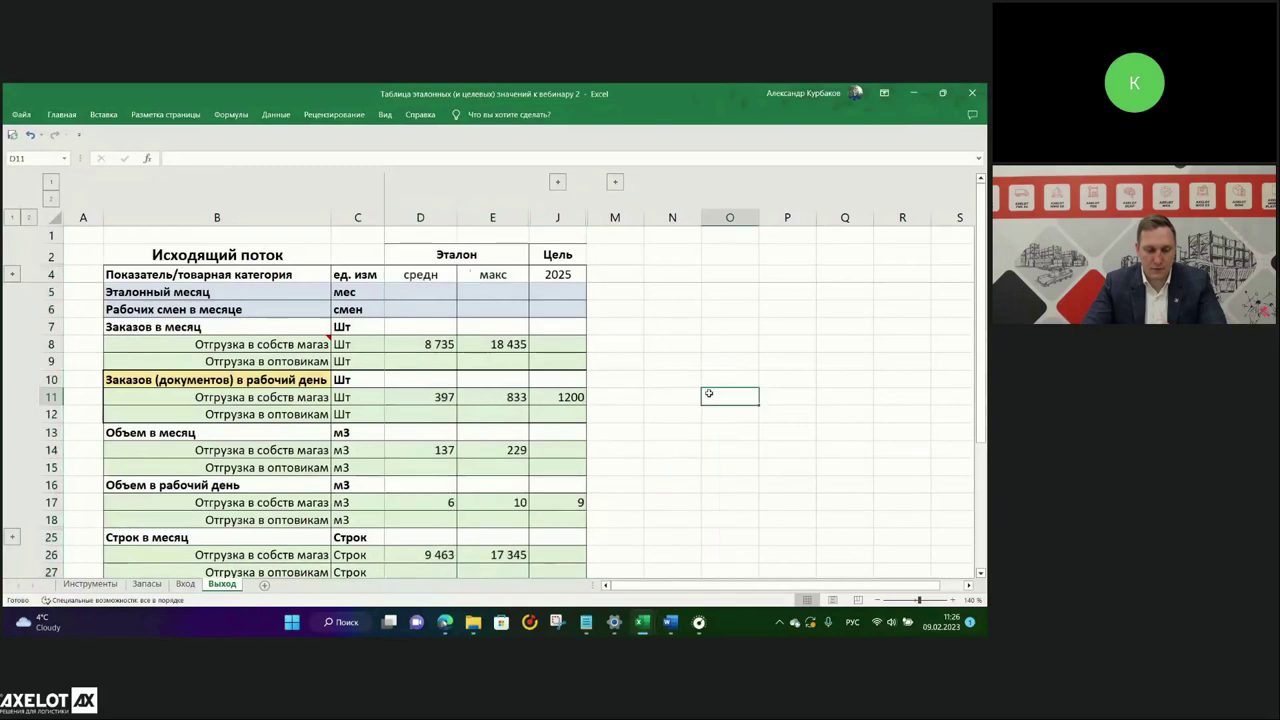
View the Форма 1. Справочник workbook, switch to Форма 2. Запасы and review its Хранение, m3 source table and the pivot table insertion option.
{"action": "mouse_move", "coordinate": [642, 622]}
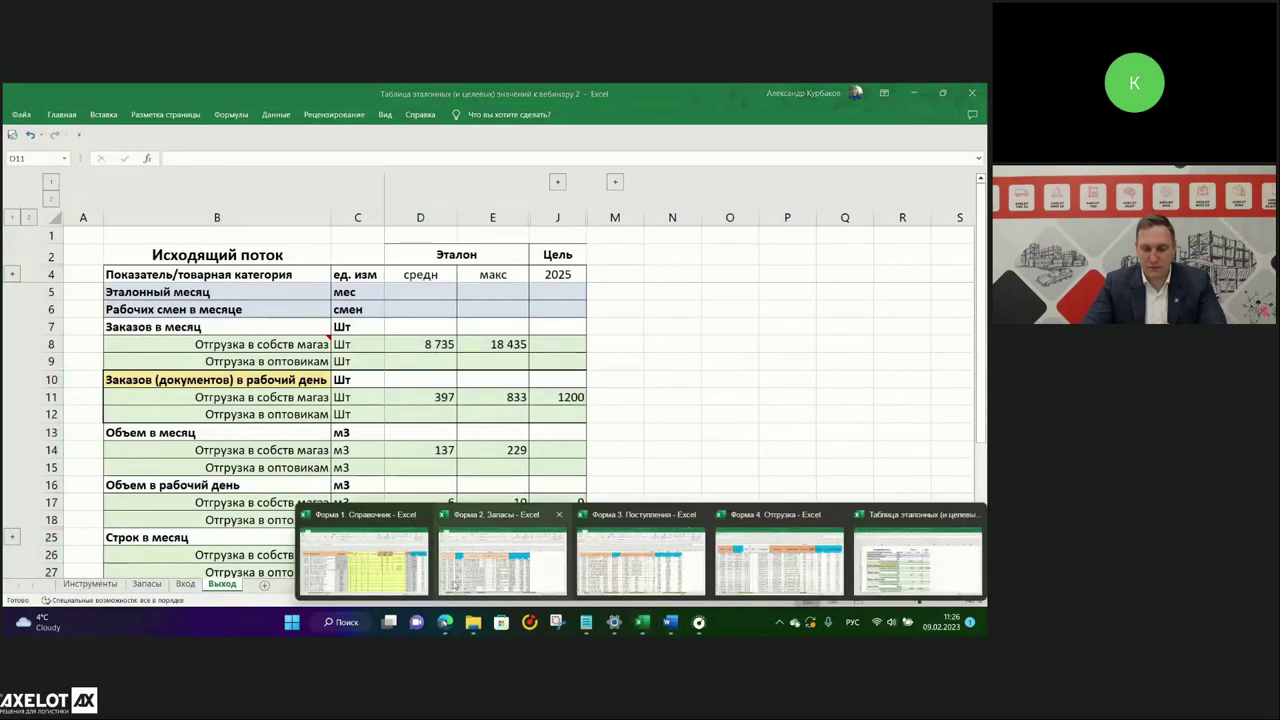
{"action": "left_click", "coordinate": [365, 566]}
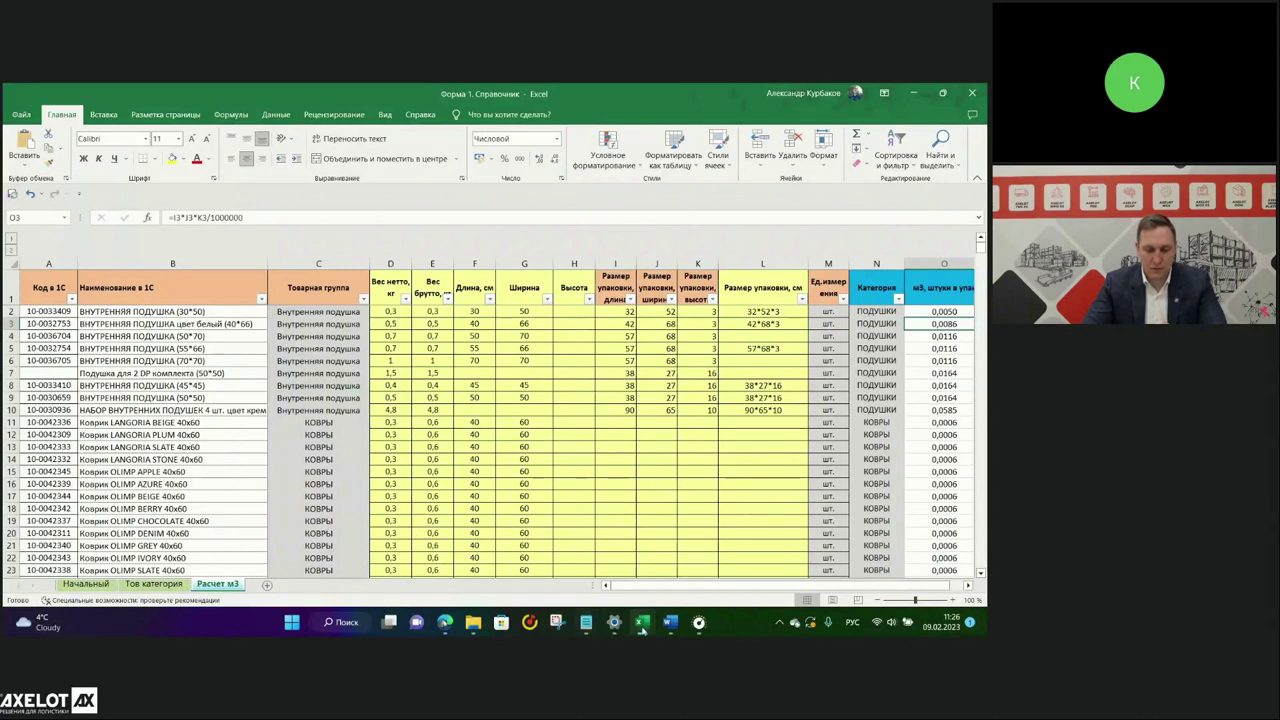
{"action": "mouse_move", "coordinate": [642, 622]}
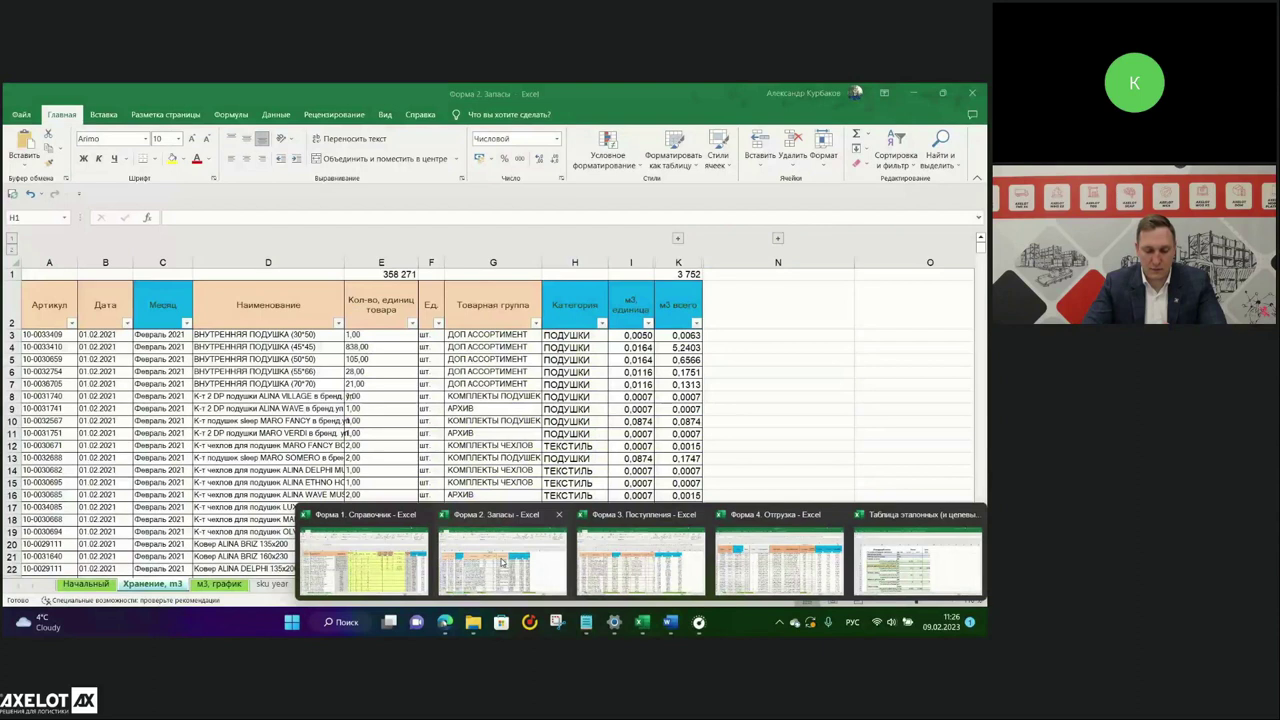
{"action": "left_click", "coordinate": [502, 563]}
{"action": "mouse_move", "coordinate": [52, 309]}
{"action": "left_mouse_down"}
{"action": "mouse_move", "coordinate": [530, 318]}
{"action": "mouse_move", "coordinate": [640, 445]}
{"action": "mouse_move", "coordinate": [675, 450]}
{"action": "mouse_move", "coordinate": [672, 536]}
{"action": "left_mouse_up"}
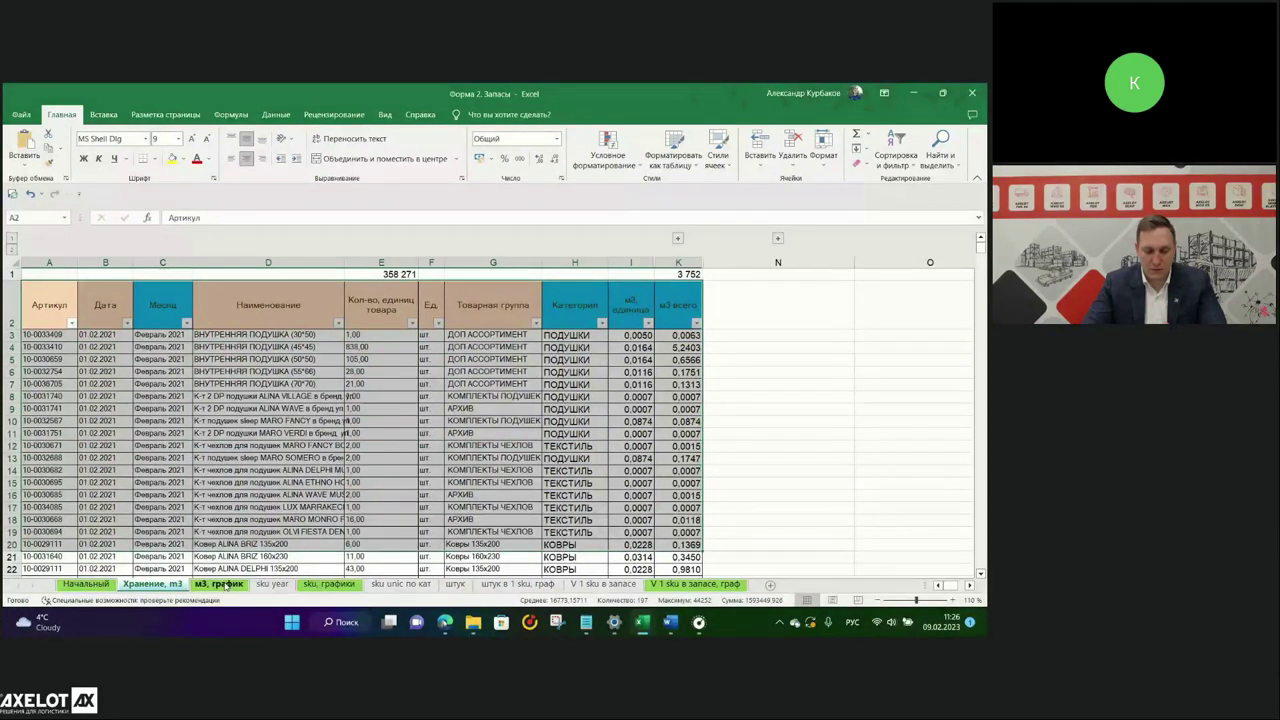
{"action": "left_click", "coordinate": [101, 114]}
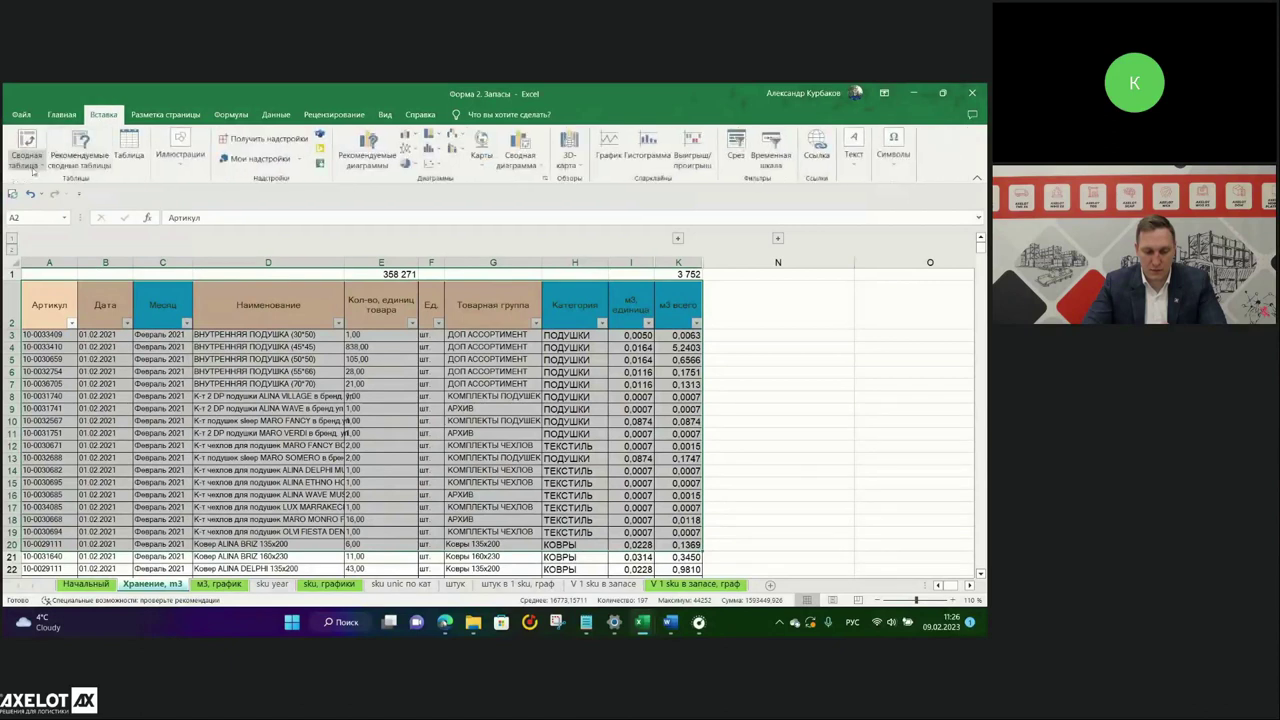
{"action": "left_click", "coordinate": [175, 433]}
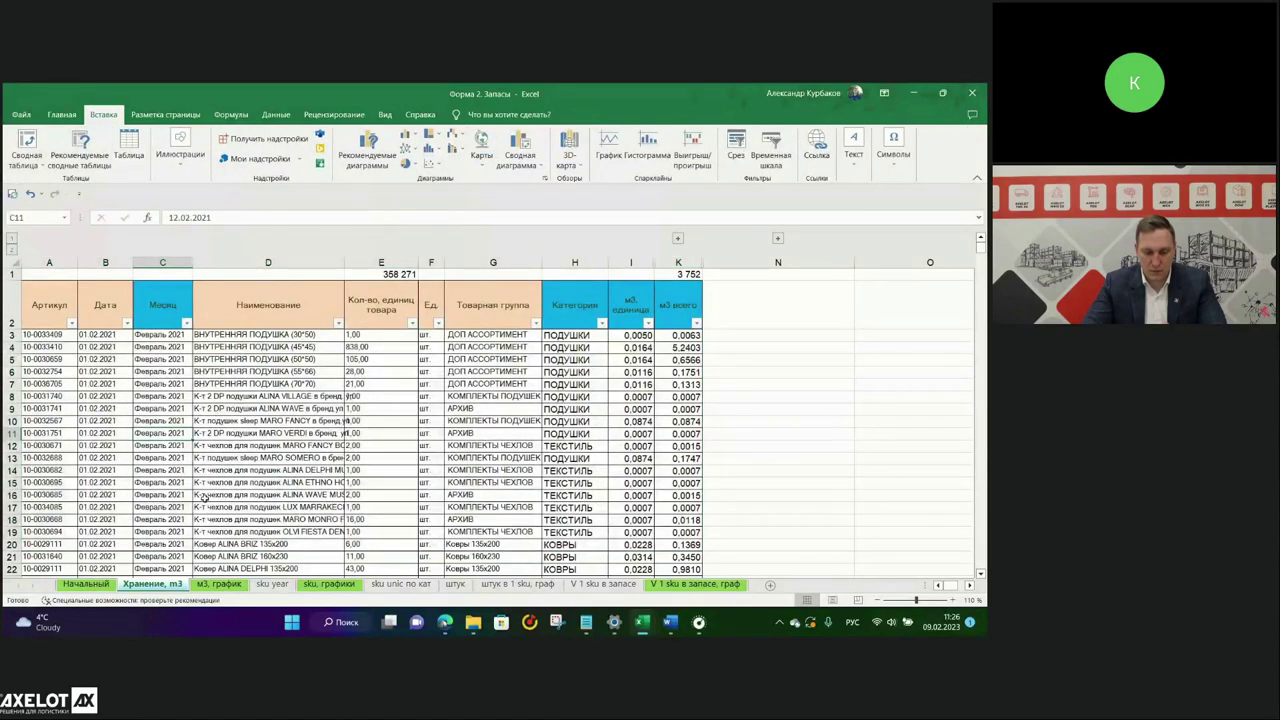
Open the м3, график sheet and examine the pivot table's fields, category columns, month rows and summed m3 всего field.
{"action": "key", "text": "ctrl+Page_Down"}
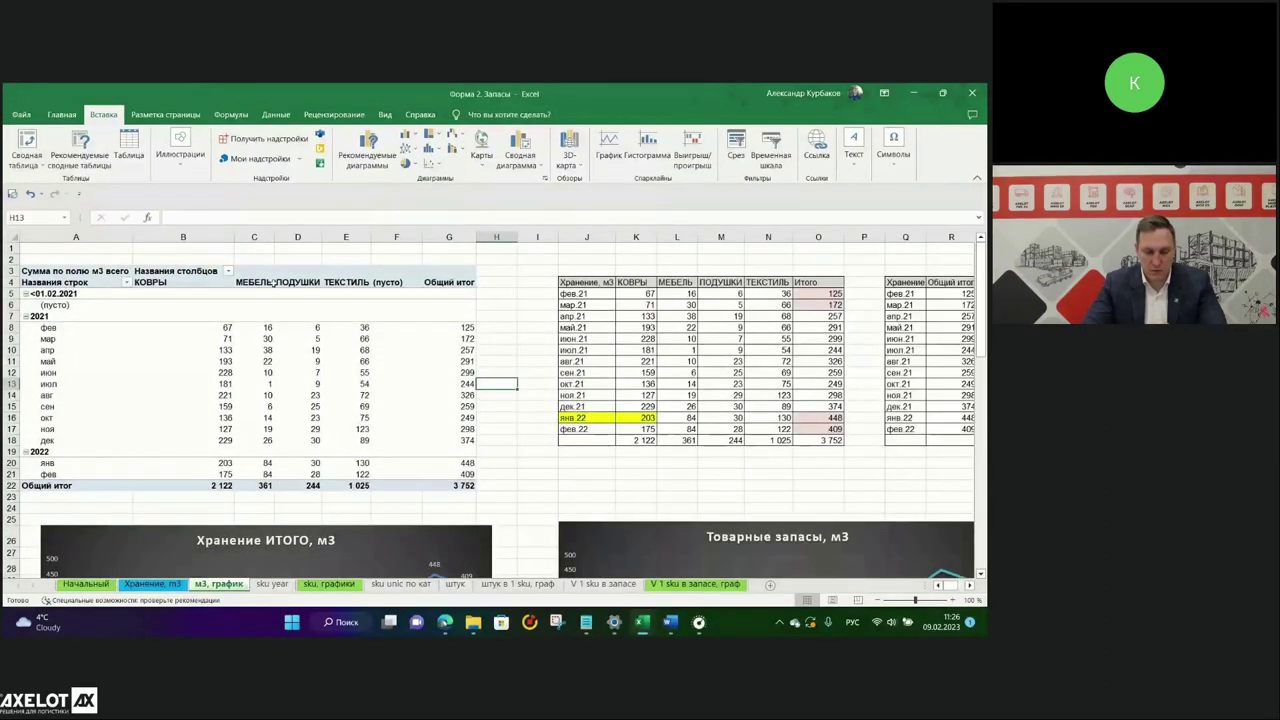
{"action": "left_click", "coordinate": [113, 385]}
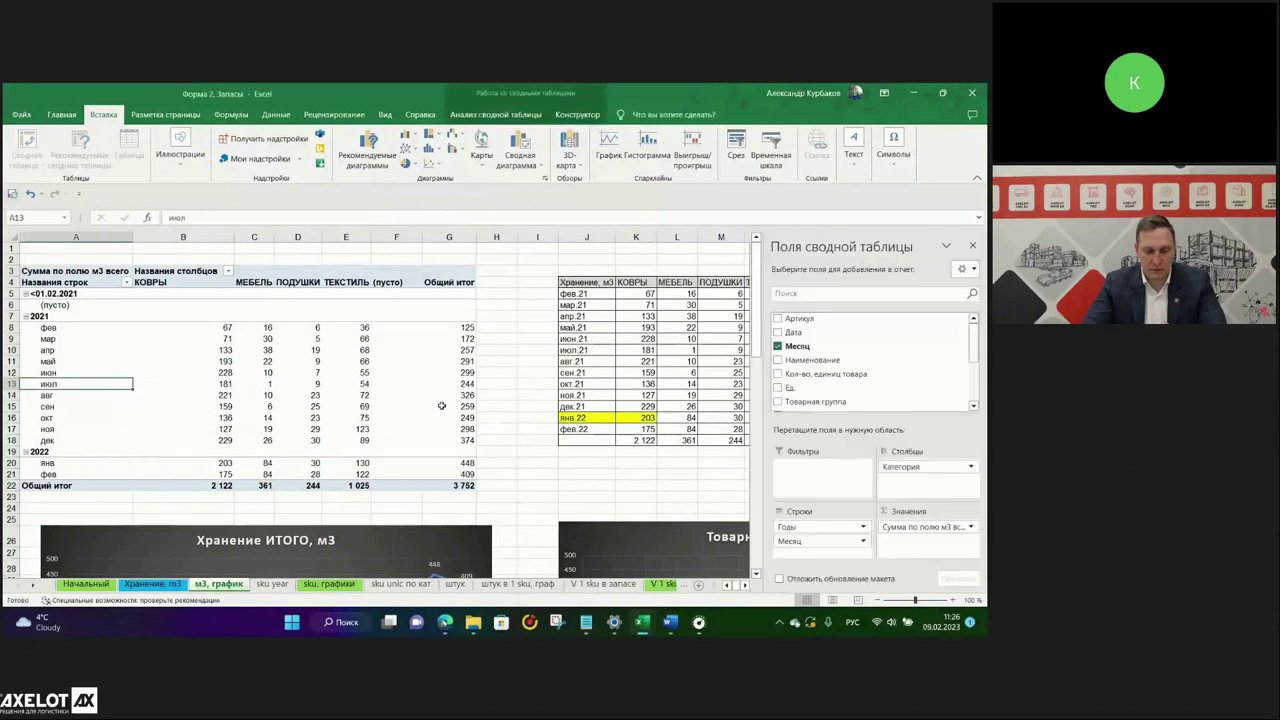
{"action": "left_click_drag", "start_coordinate": [171, 283], "coordinate": [421, 283]}
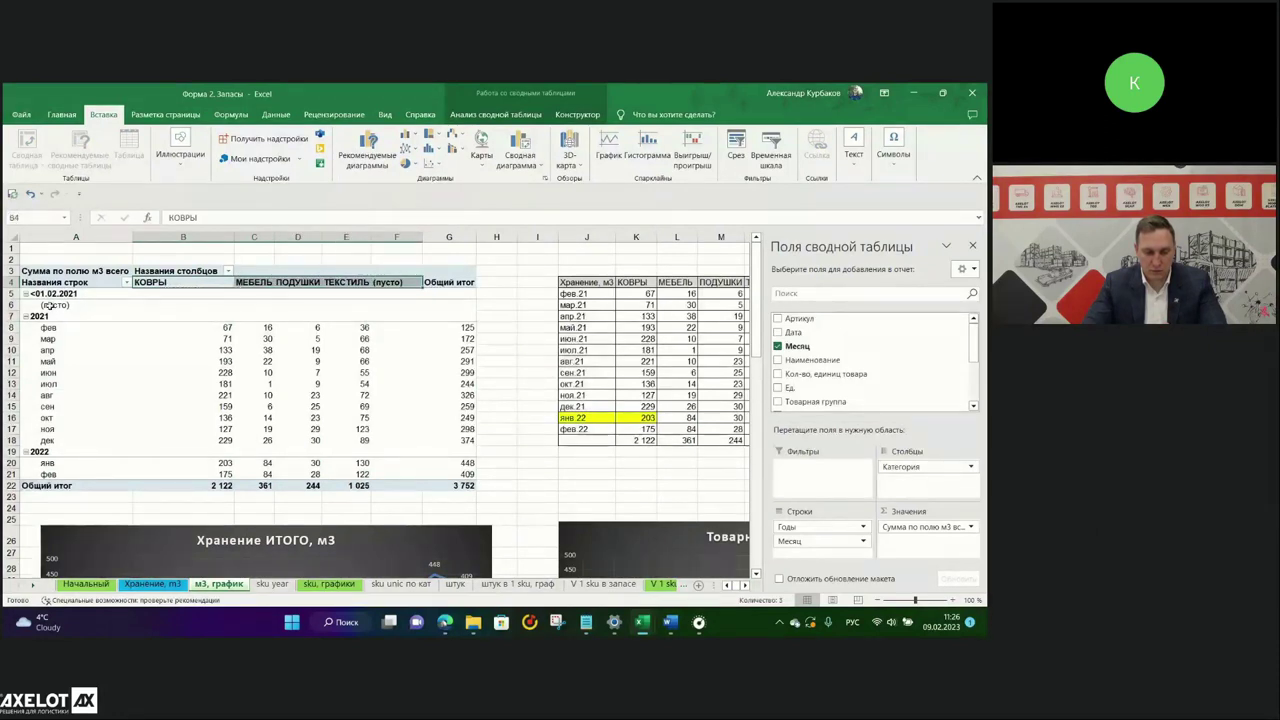
{"action": "left_click_drag", "start_coordinate": [47, 294], "coordinate": [37, 481]}
{"action": "left_click", "coordinate": [75, 271]}
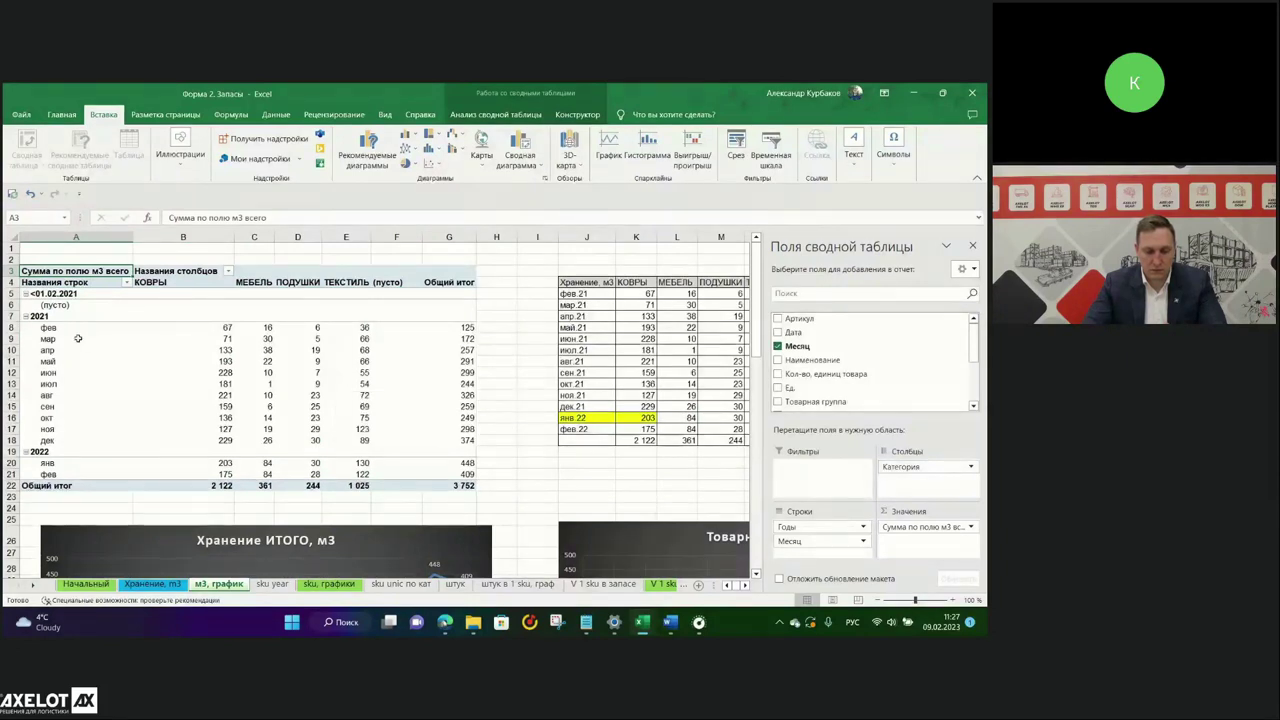
Examine the pivot table's February 2021 carpet volume and the July furniture volume, highlighting the July row together with the МЕБЕЛЬ column.
{"action": "left_click", "coordinate": [212, 327]}
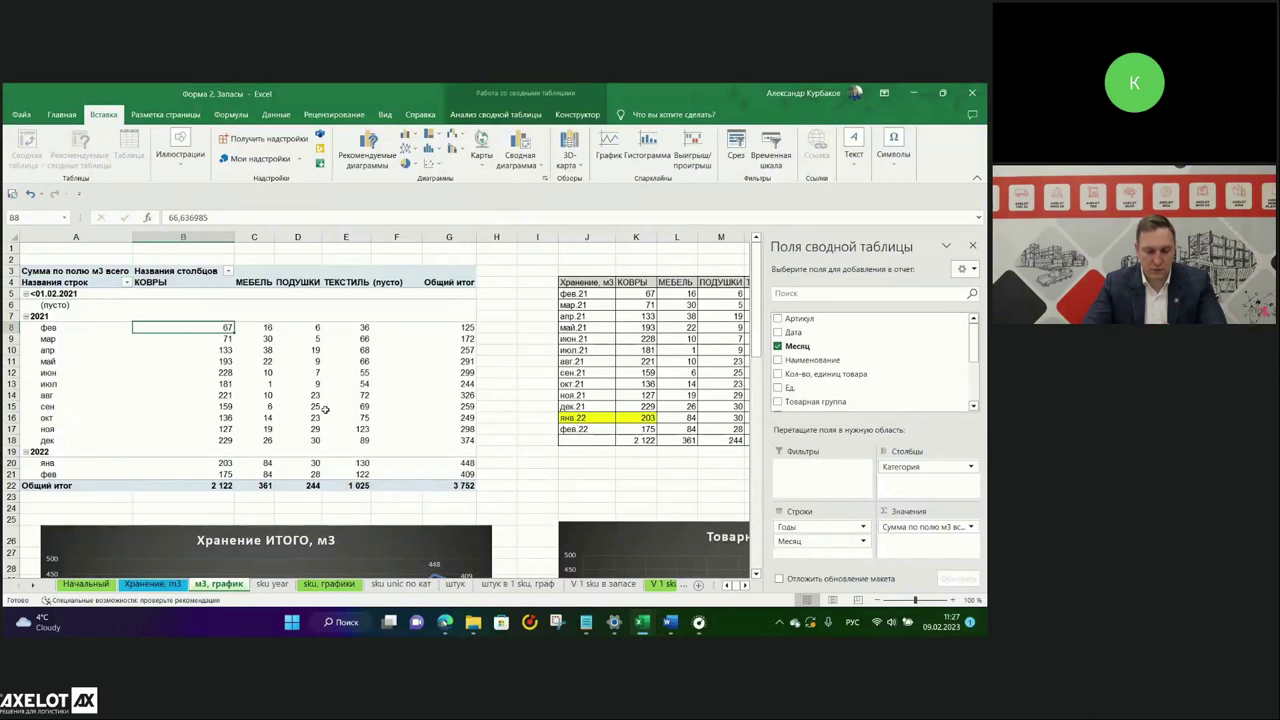
{"action": "left_click", "coordinate": [260, 384]}
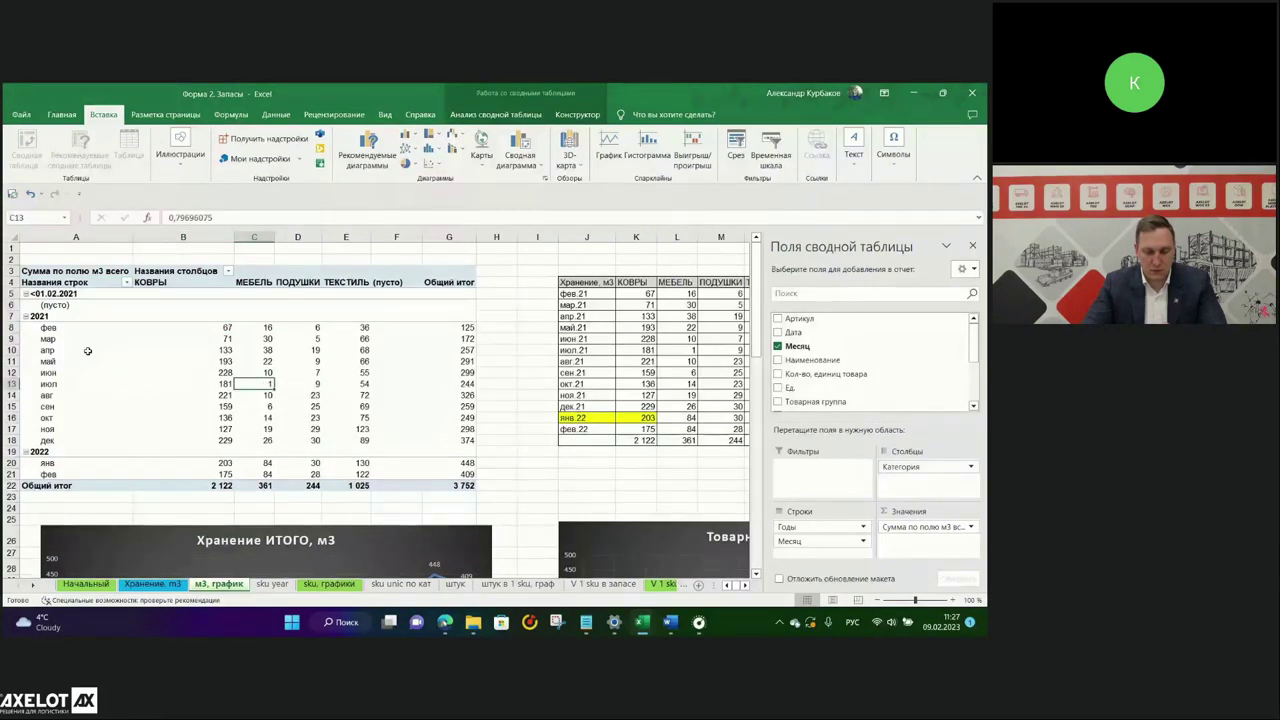
{"action": "left_click", "coordinate": [6, 384]}
{"action": "left_click", "coordinate": [262, 236]}
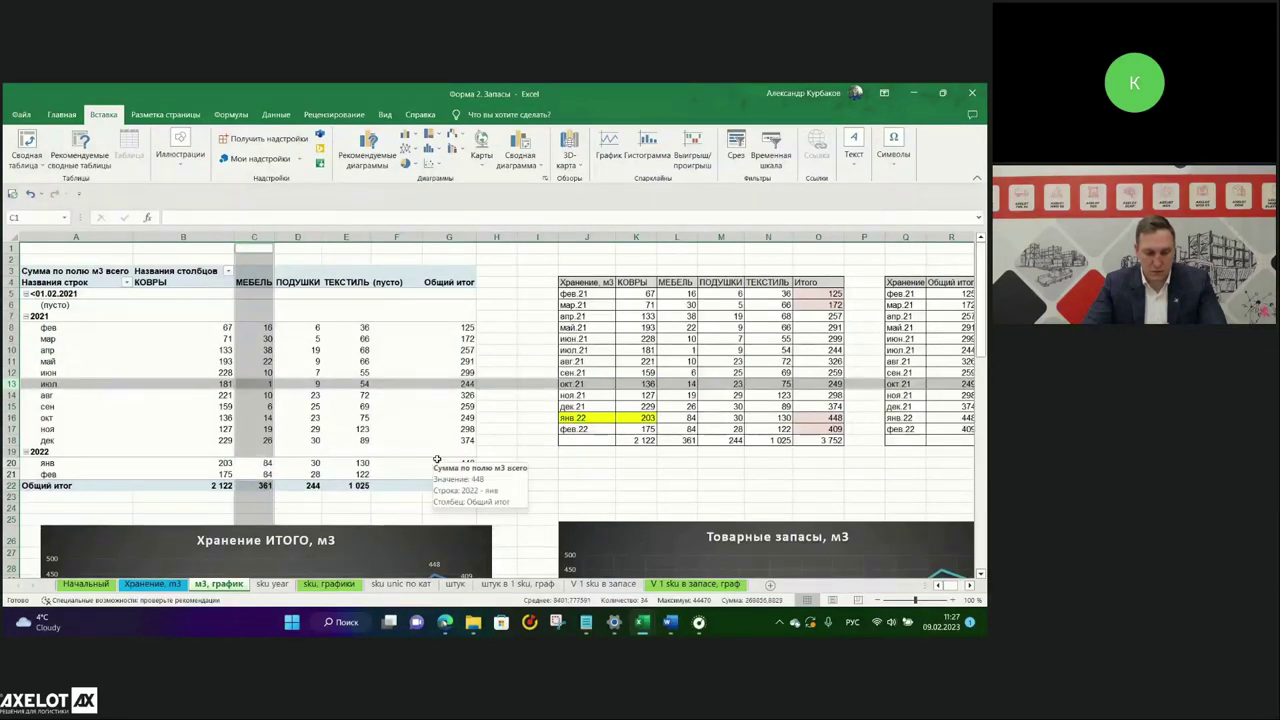
Review the pivot table's field list and the February 2021 КОВРЫ volume on the м3, график sheet.
{"action": "left_click", "coordinate": [503, 418]}
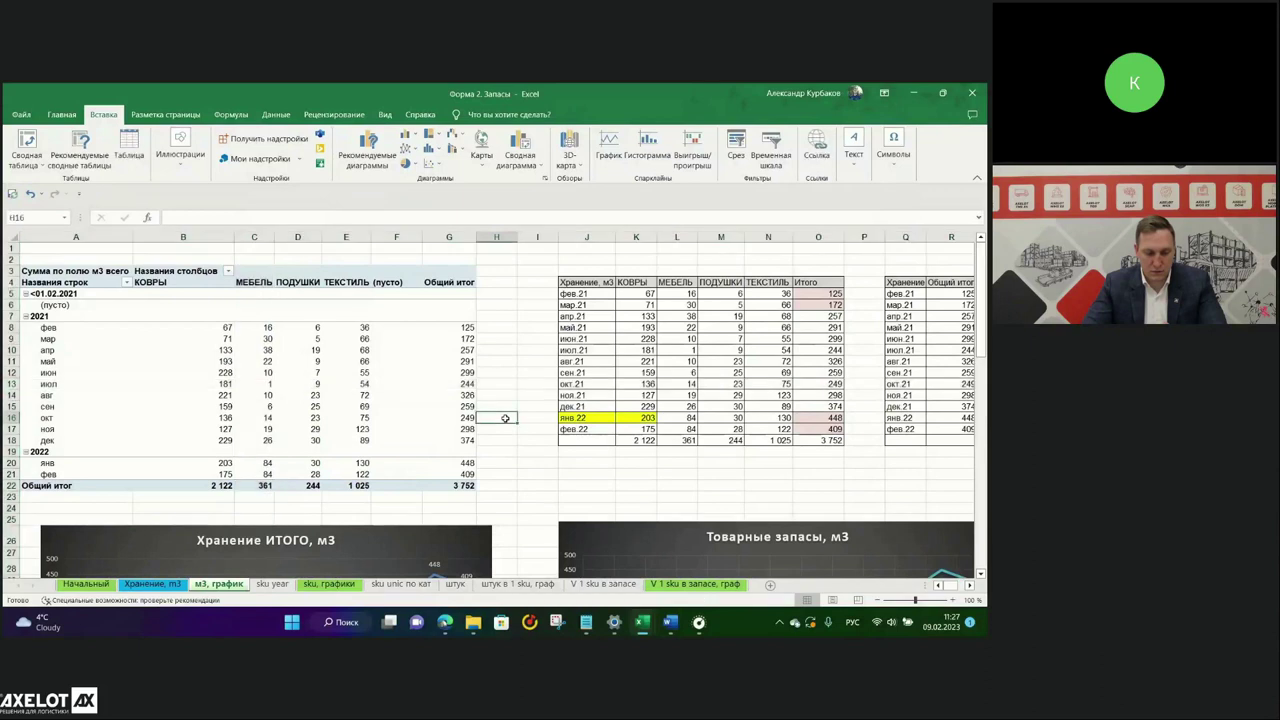
{"action": "left_click", "coordinate": [397, 428]}
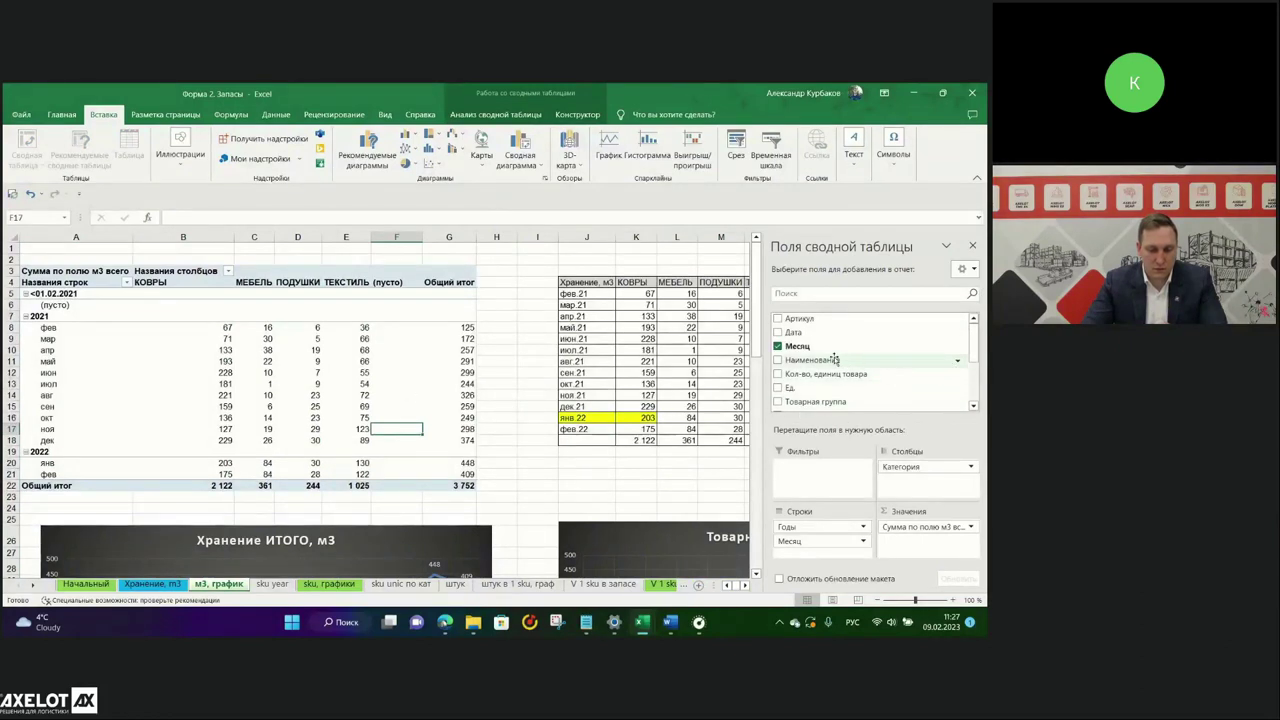
{"action": "scroll", "coordinate": [832, 365], "scroll_direction": "down", "scroll_amount": 2}
{"action": "scroll", "coordinate": [832, 358], "scroll_direction": "up", "scroll_amount": 2}
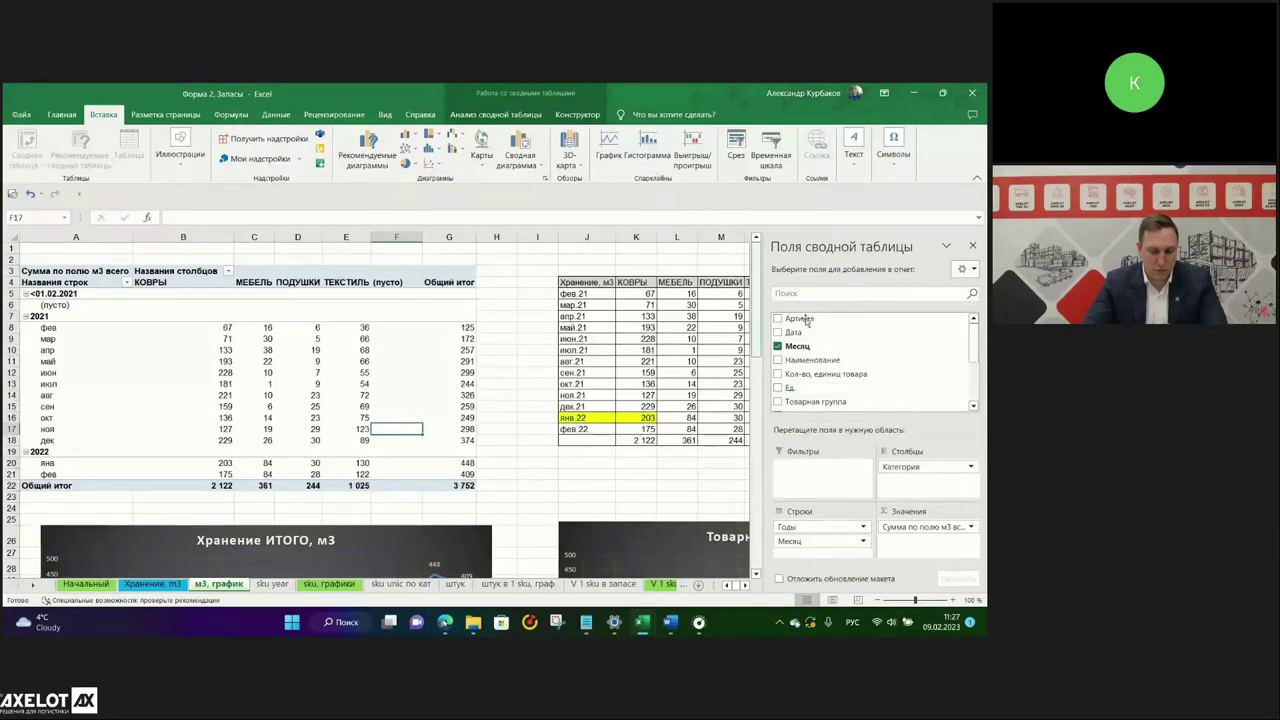
{"action": "left_click", "coordinate": [516, 395]}
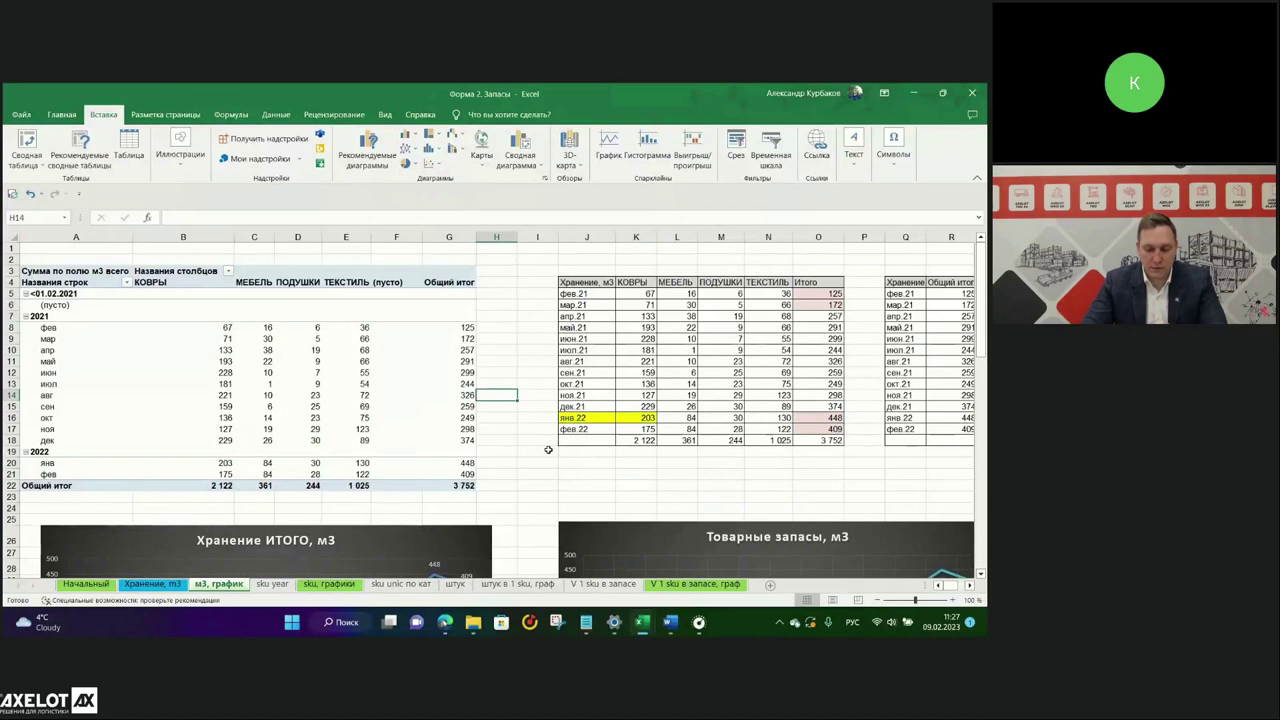
{"action": "left_click", "coordinate": [226, 327]}
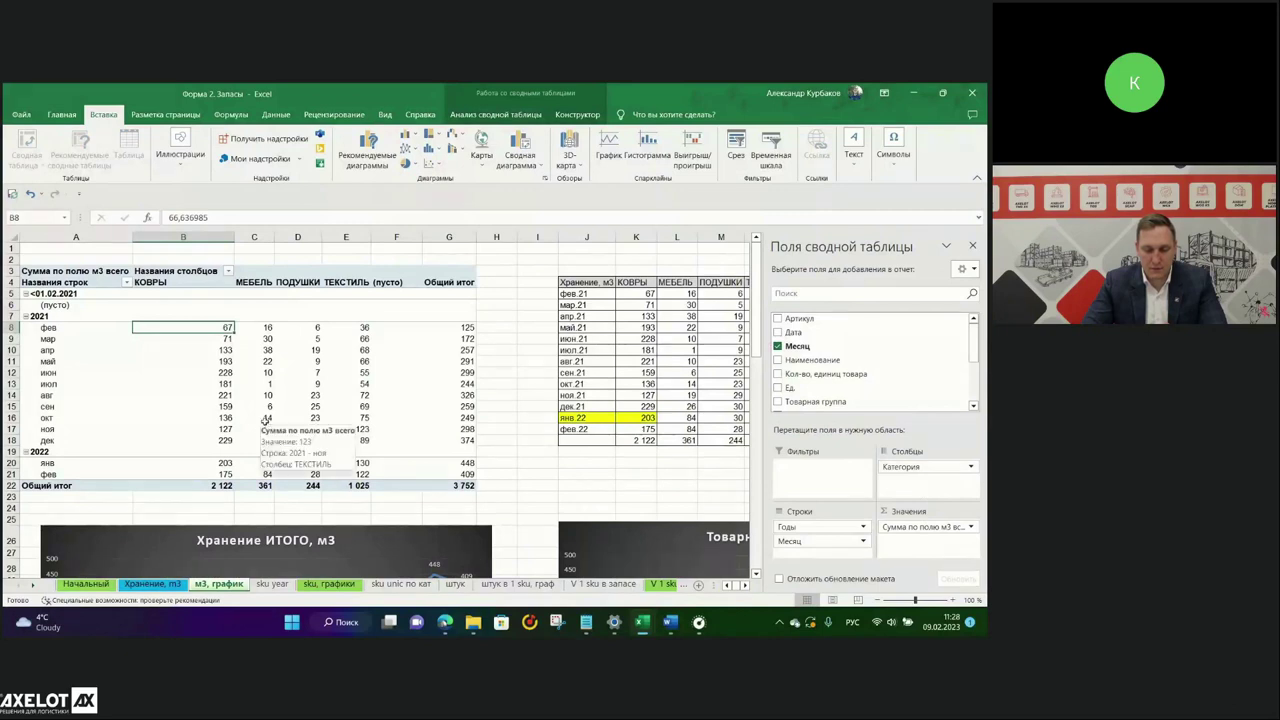
{"action": "left_click", "coordinate": [527, 407]}
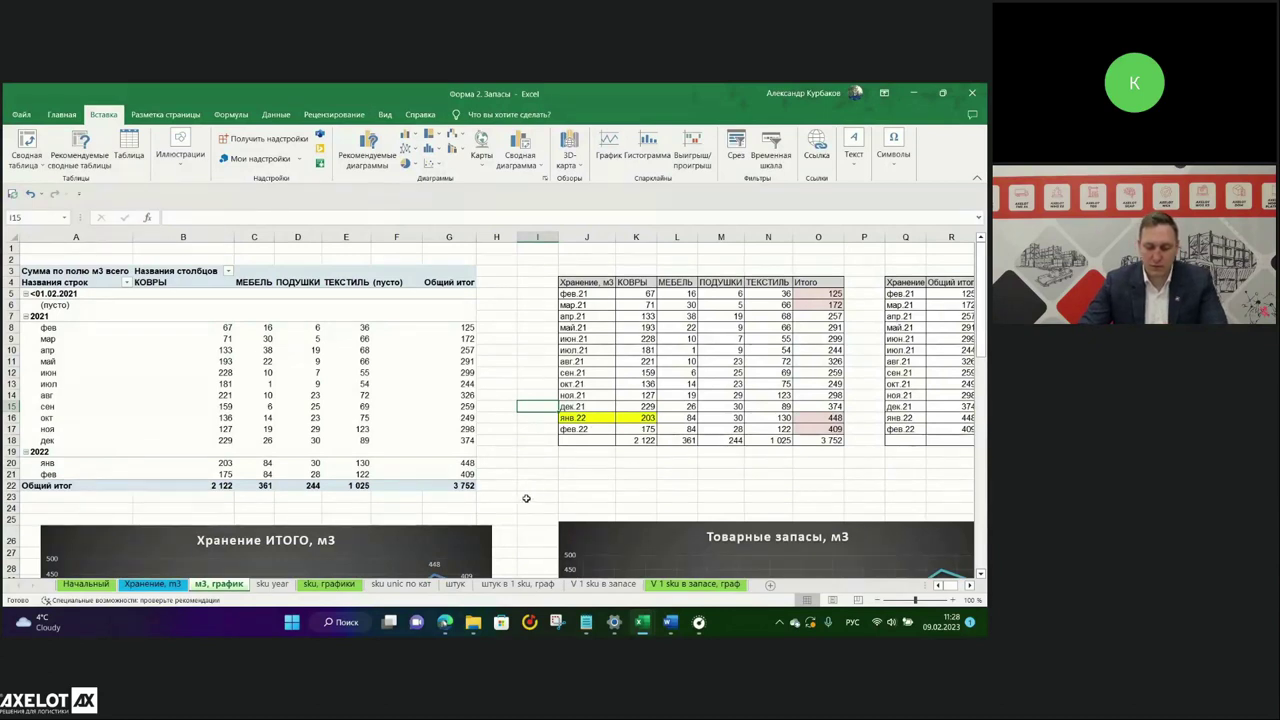
Examine the Хранение ИТОГО, м3 and Товарные запасы, м3 line charts below the pivot table.
{"action": "scroll", "coordinate": [528, 496], "scroll_direction": "down", "scroll_amount": 3}
{"action": "scroll", "coordinate": [527, 498], "scroll_direction": "down", "scroll_amount": 6}
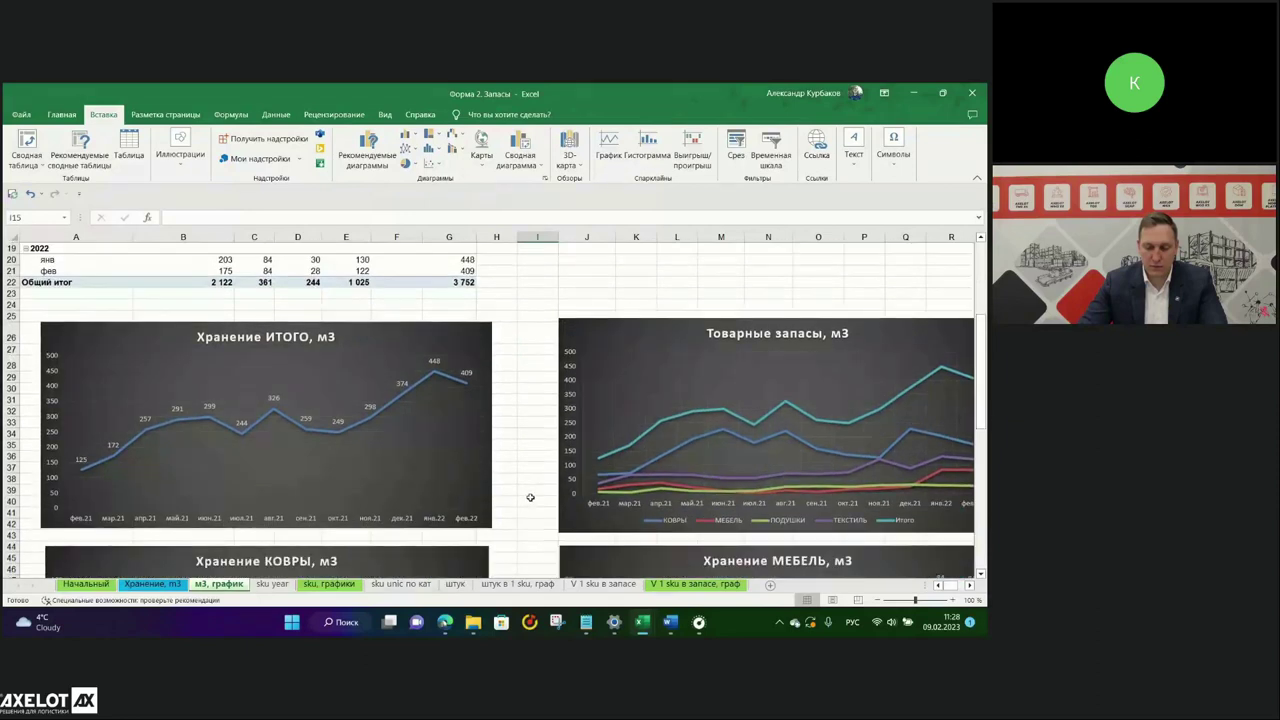
{"action": "scroll", "coordinate": [530, 494], "scroll_direction": "down", "scroll_amount": 2}
{"action": "scroll", "coordinate": [535, 490], "scroll_direction": "up", "scroll_amount": 5}
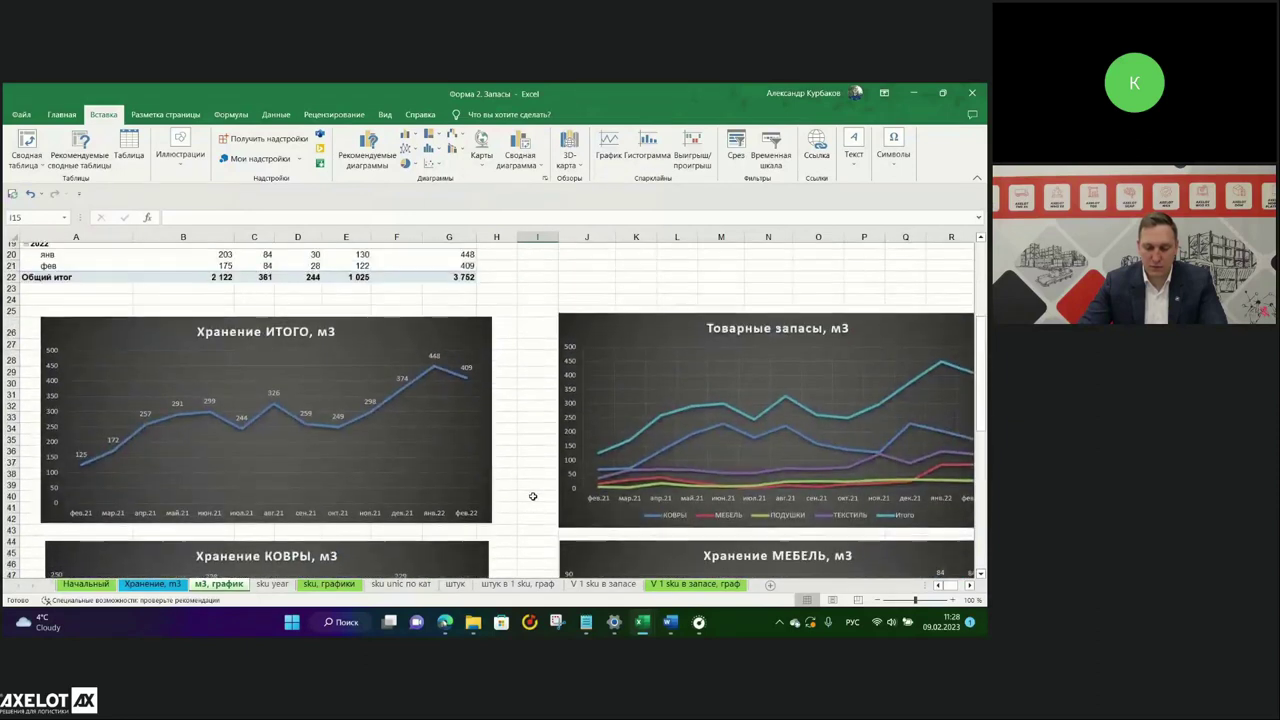
{"action": "scroll", "coordinate": [536, 479], "scroll_direction": "up", "scroll_amount": 4}
Examine the monthly trend in the Хранение КОВРЫ, м3 chart, including its February 2022 point.
{"action": "scroll", "coordinate": [536, 479], "scroll_direction": "down", "scroll_amount": 4}
{"action": "scroll", "coordinate": [530, 485], "scroll_direction": "down", "scroll_amount": 5}
{"action": "scroll", "coordinate": [528, 489], "scroll_direction": "down", "scroll_amount": 5}
{"action": "scroll", "coordinate": [528, 489], "scroll_direction": "up", "scroll_amount": 2}
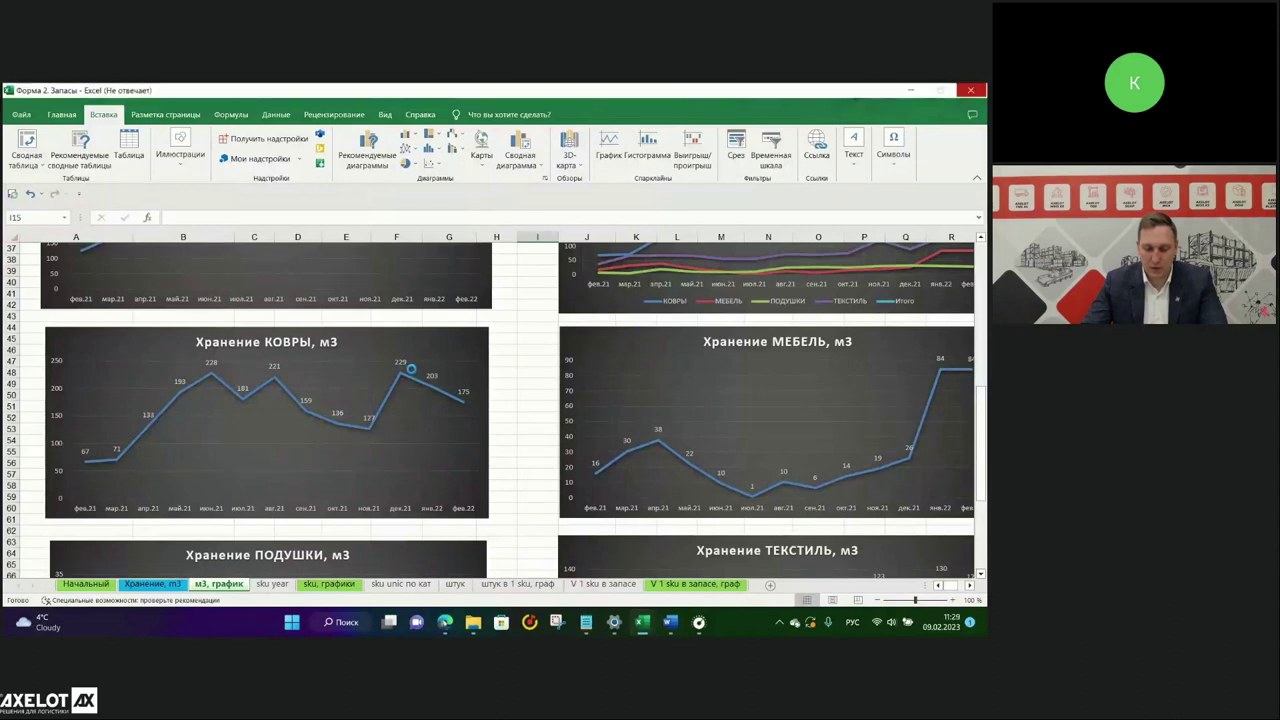
{"action": "mouse_move", "coordinate": [459, 404]}
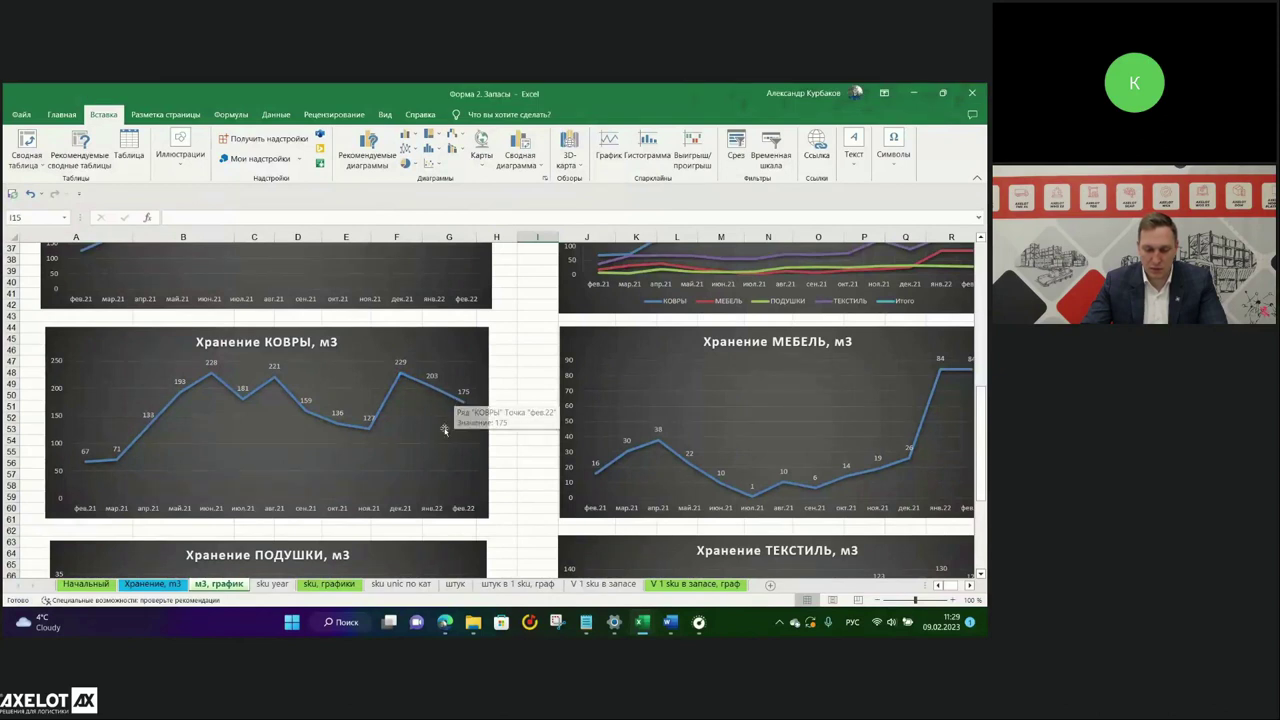
{"action": "left_click", "coordinate": [531, 426]}
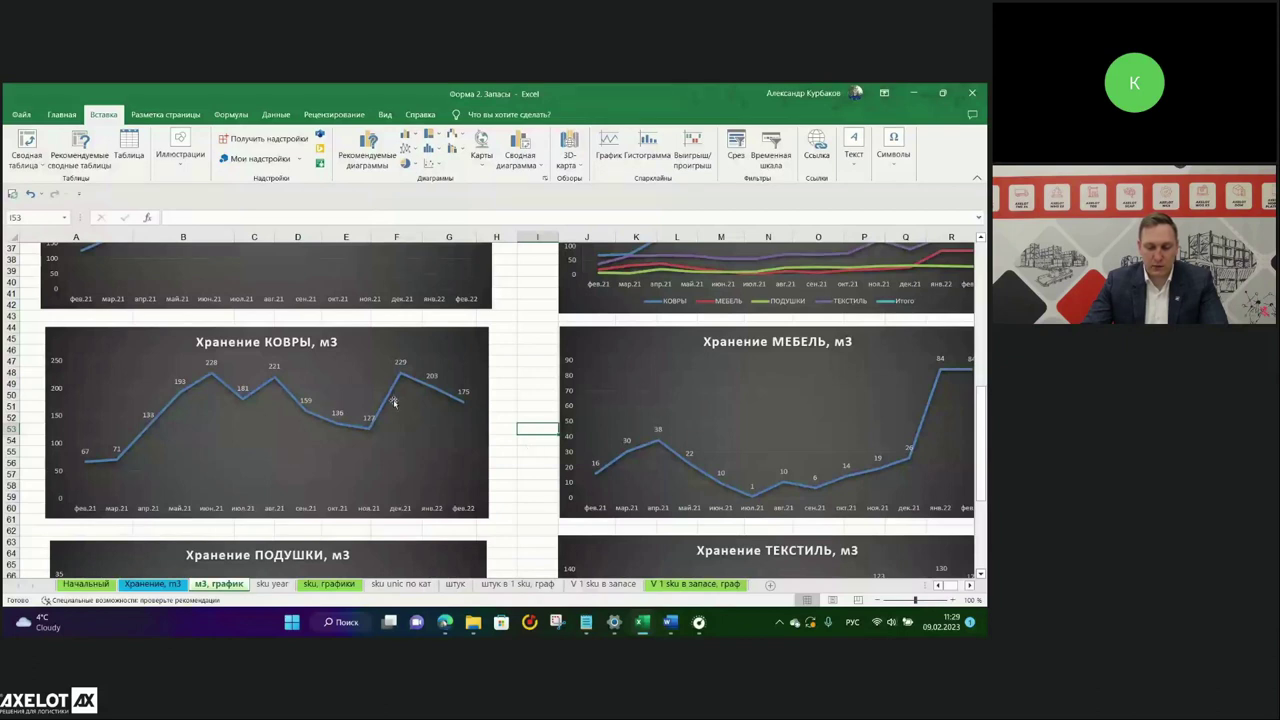
{"action": "left_click", "coordinate": [531, 360]}
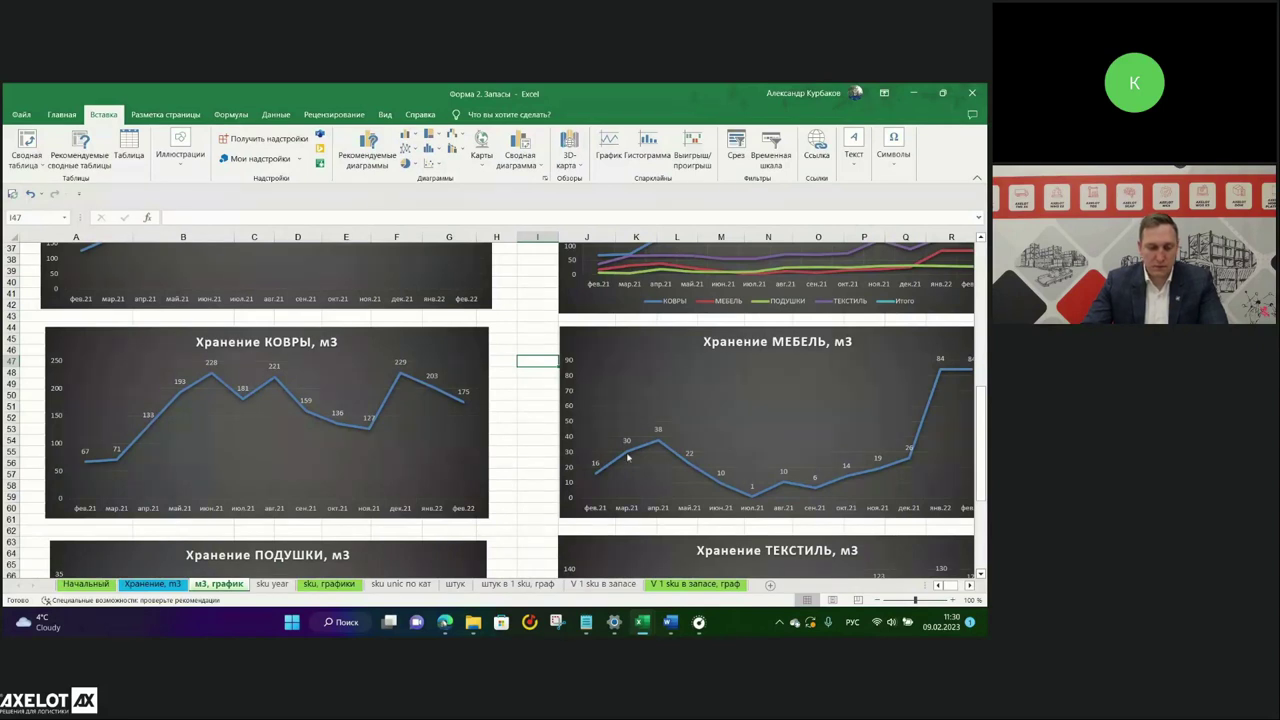
Examine the full Хранение МЕБЕЛЬ, м3 chart through its January and February 2022 points.
{"action": "scroll", "coordinate": [628, 456], "scroll_direction": "right", "scroll_amount": 3}
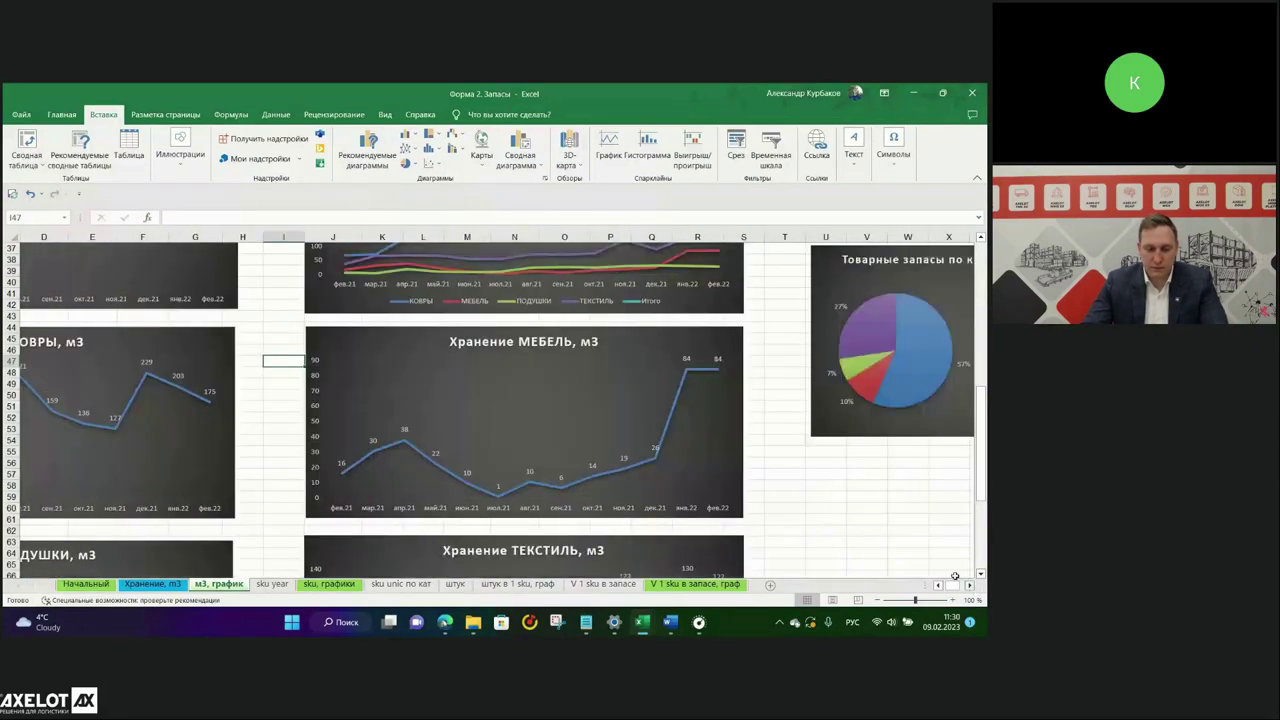
{"action": "mouse_move", "coordinate": [718, 367]}
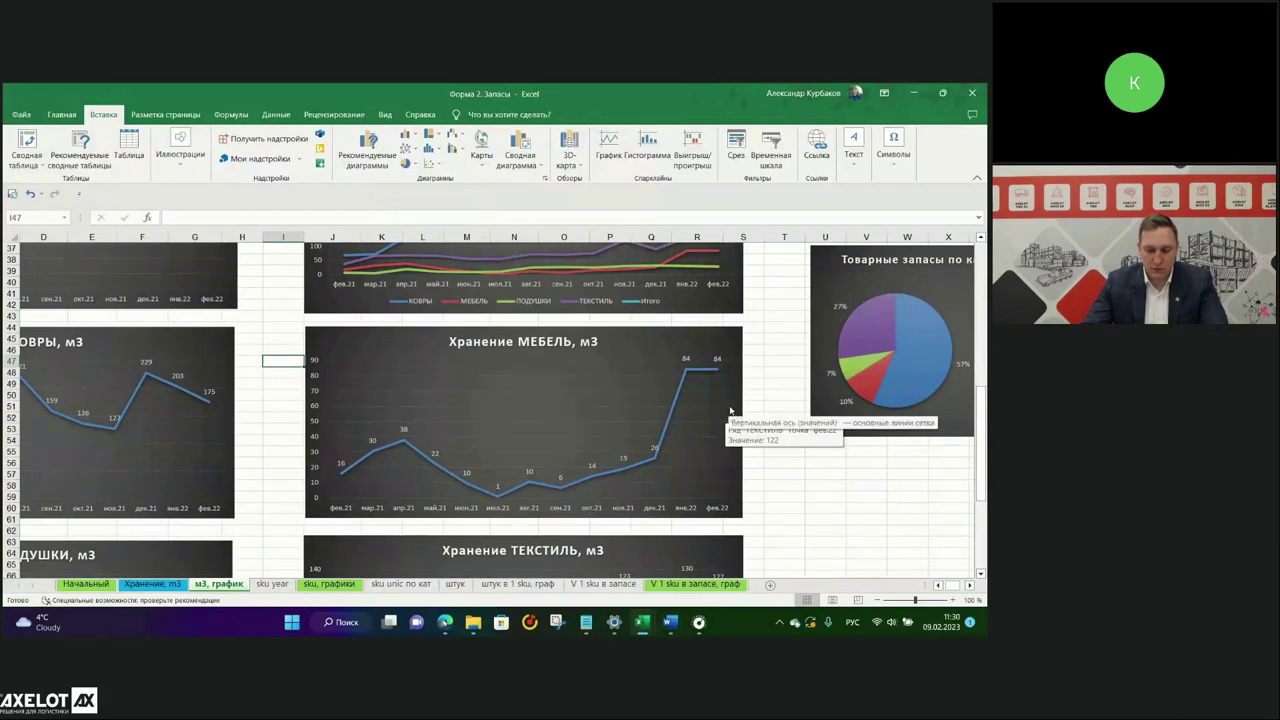
{"action": "left_click", "coordinate": [774, 370]}
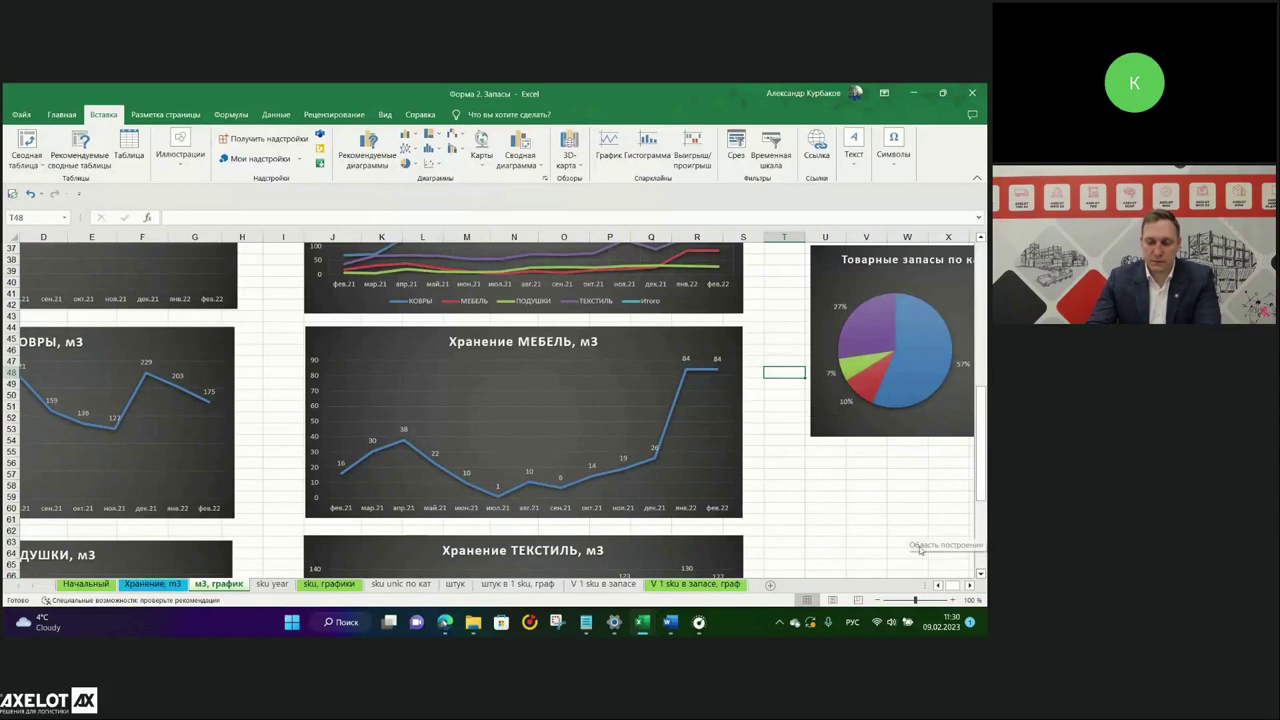
Examine each category's share in the Товарные запасы по категориям, м3 pie chart.
{"action": "left_click", "coordinate": [969, 585]}
{"action": "scroll", "coordinate": [854, 514], "scroll_direction": "right", "scroll_amount": 2}
{"action": "scroll", "coordinate": [854, 514], "scroll_direction": "up", "scroll_amount": 1}
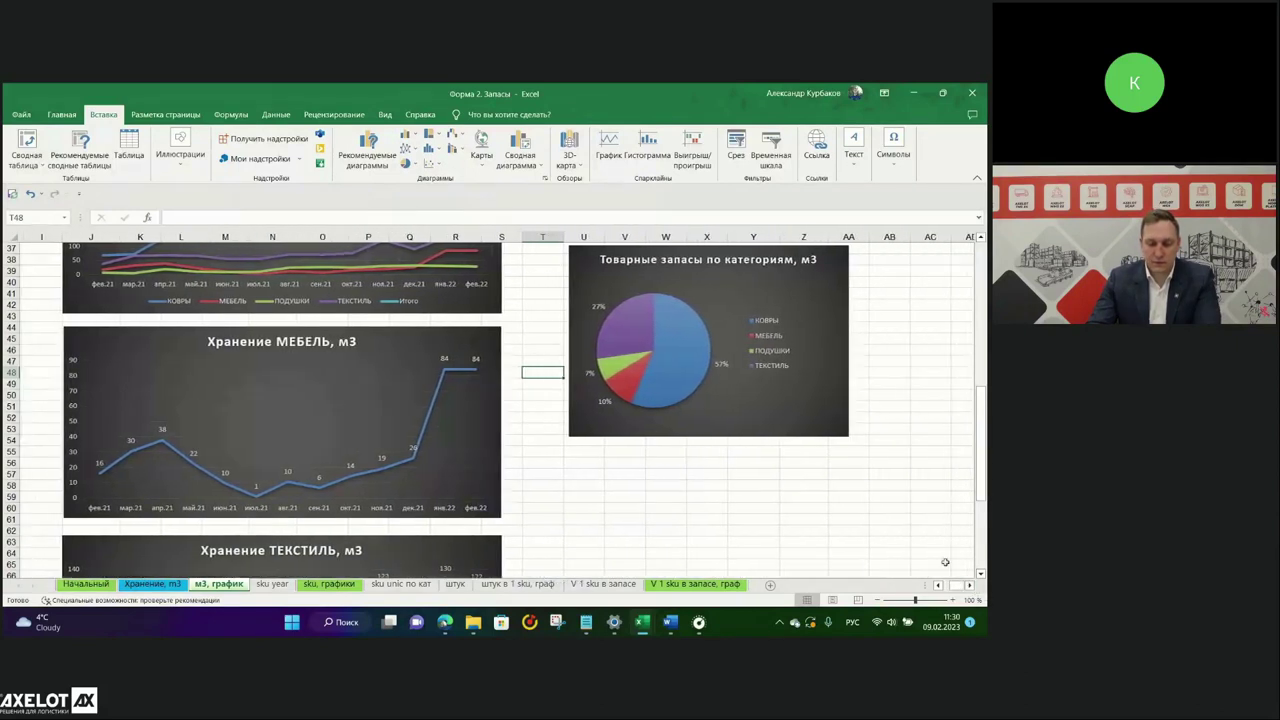
{"action": "left_click", "coordinate": [895, 440]}
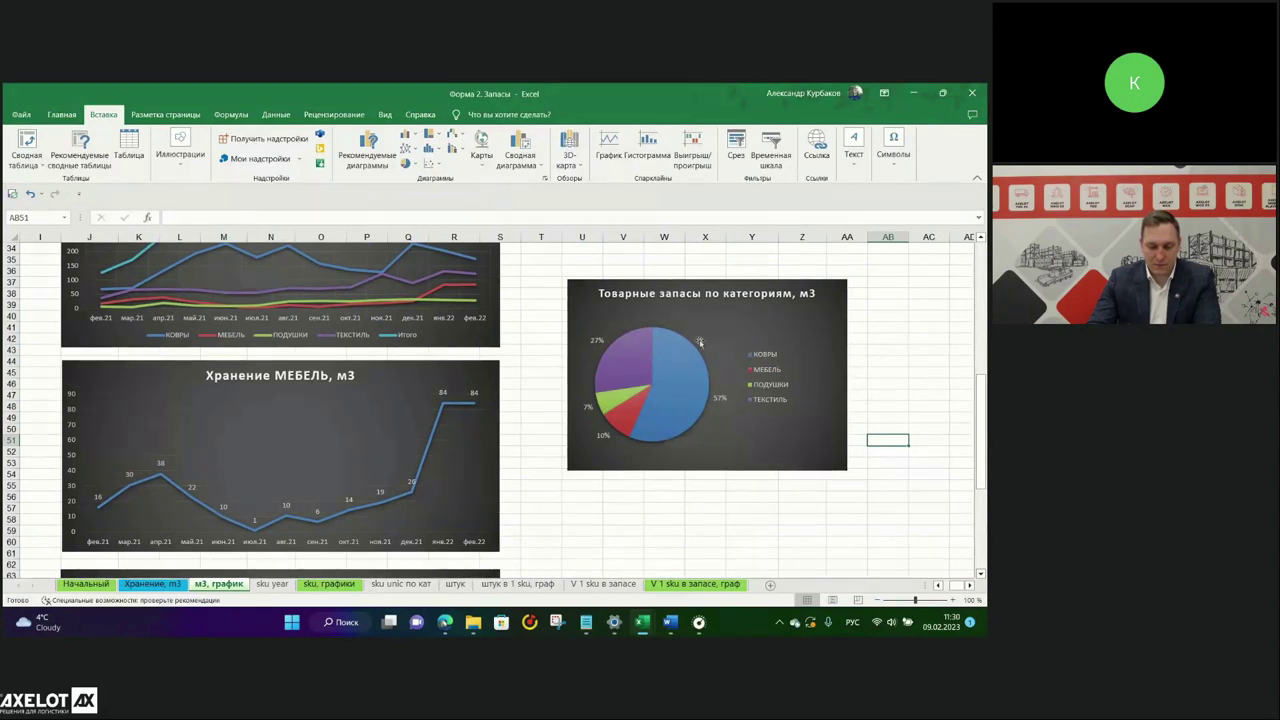
{"action": "mouse_move", "coordinate": [693, 418]}
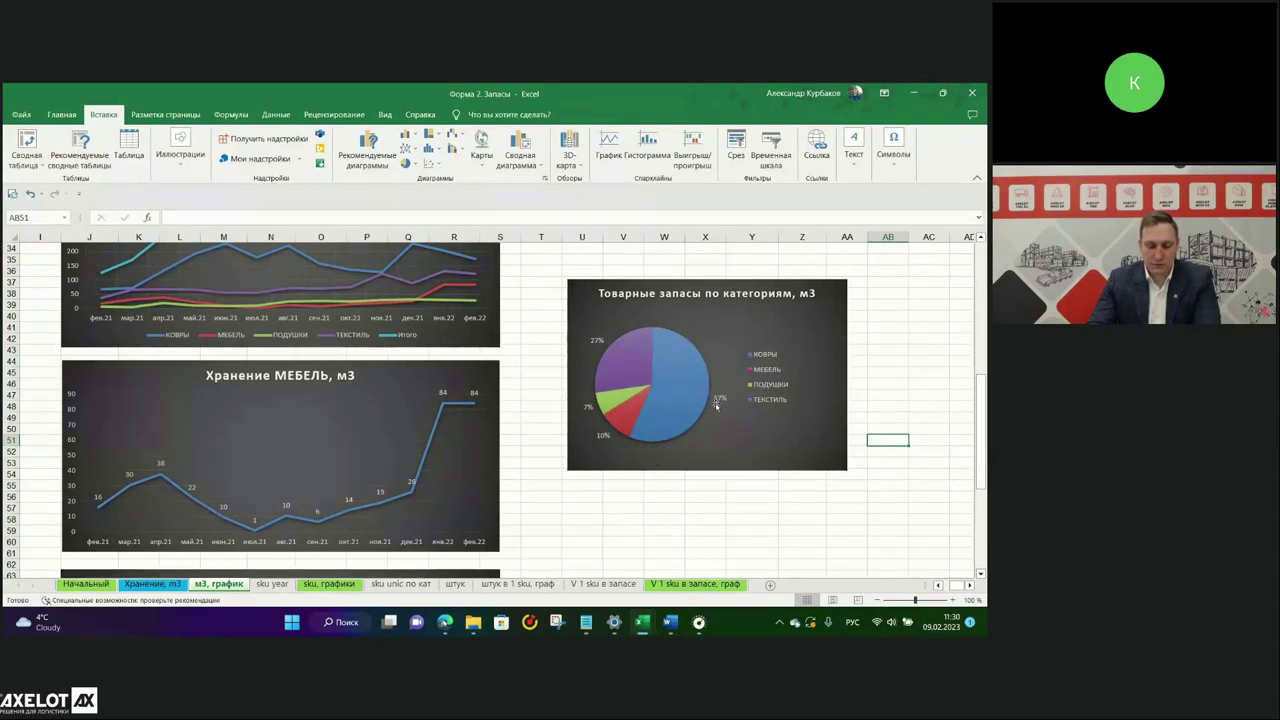
{"action": "mouse_move", "coordinate": [663, 434]}
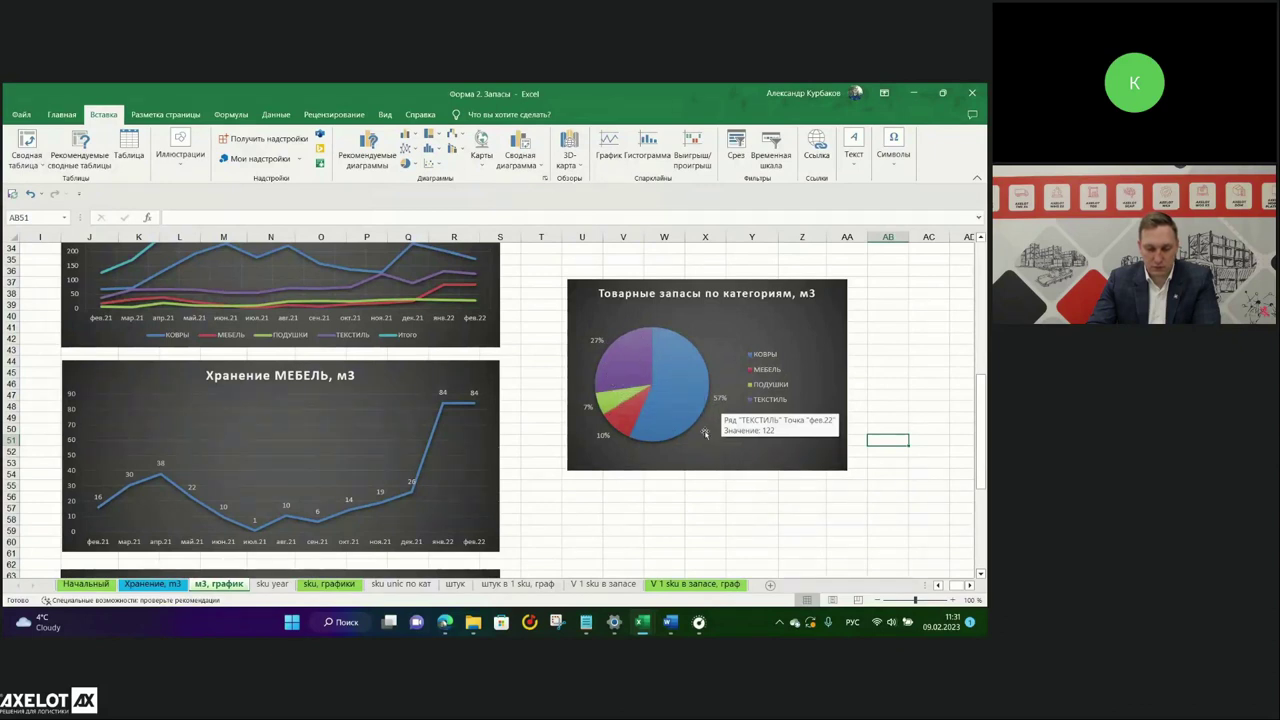
{"action": "mouse_move", "coordinate": [621, 362]}
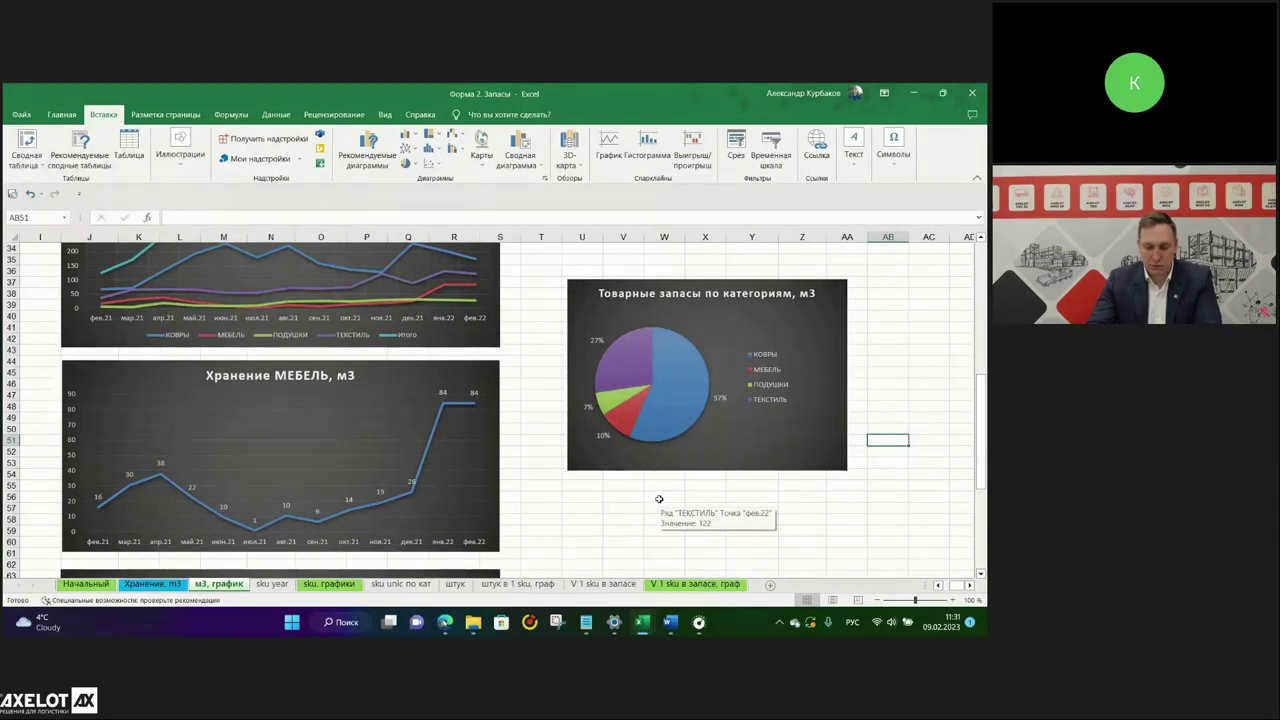
Return to the pivot table, then switch to the reference and target values workbook and open its Запасы sheet.
{"action": "left_click", "coordinate": [938, 585]}
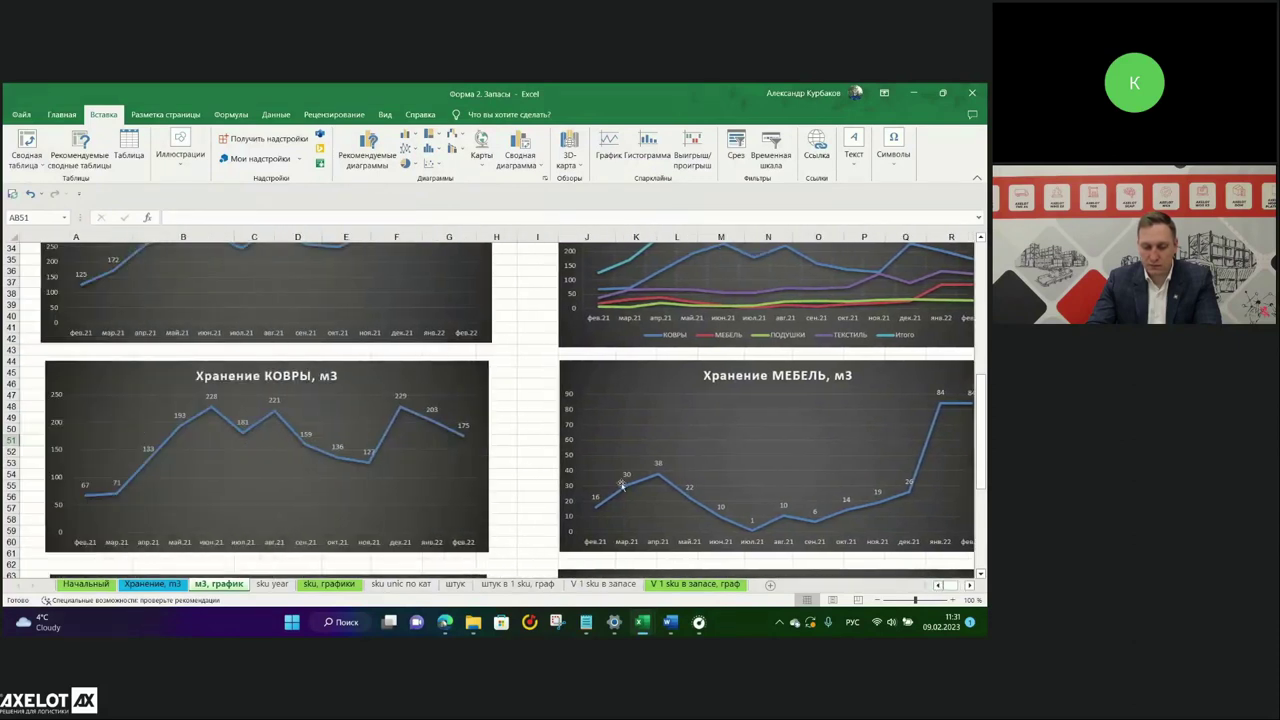
{"action": "scroll", "coordinate": [531, 465], "scroll_direction": "up", "scroll_amount": 6}
{"action": "scroll", "coordinate": [531, 465], "scroll_direction": "up", "scroll_amount": 3}
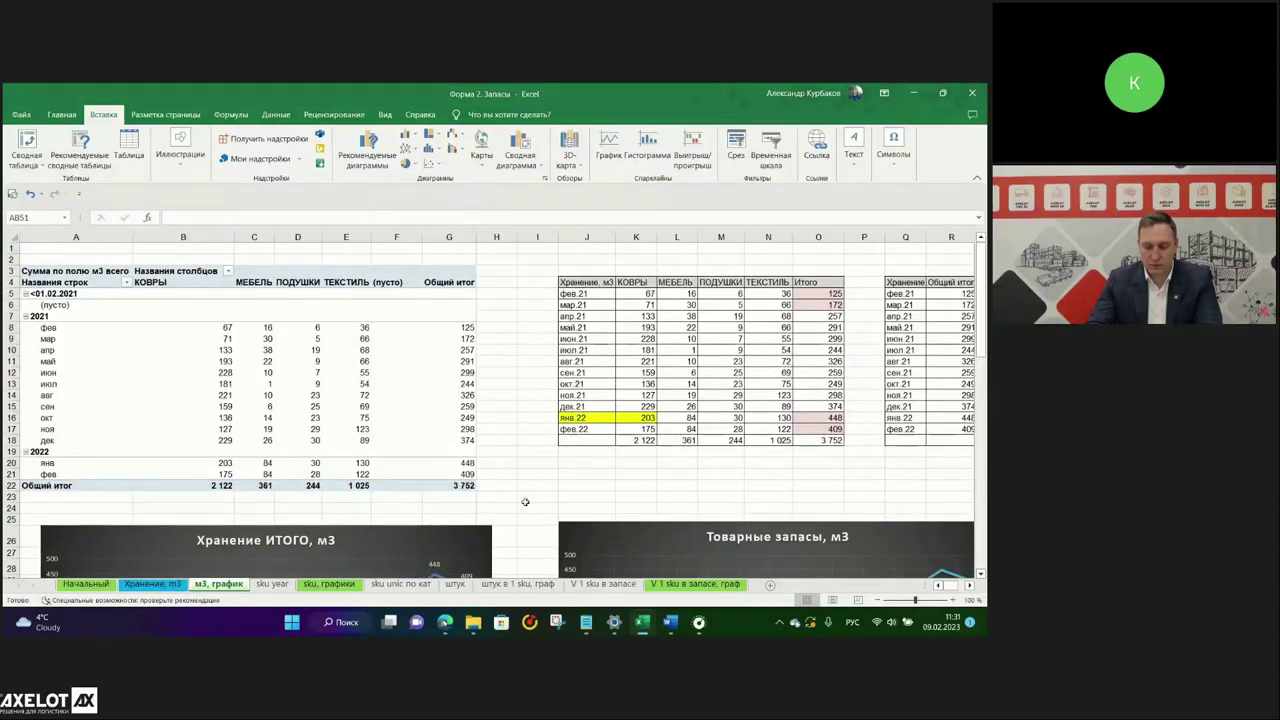
{"action": "mouse_move", "coordinate": [645, 628]}
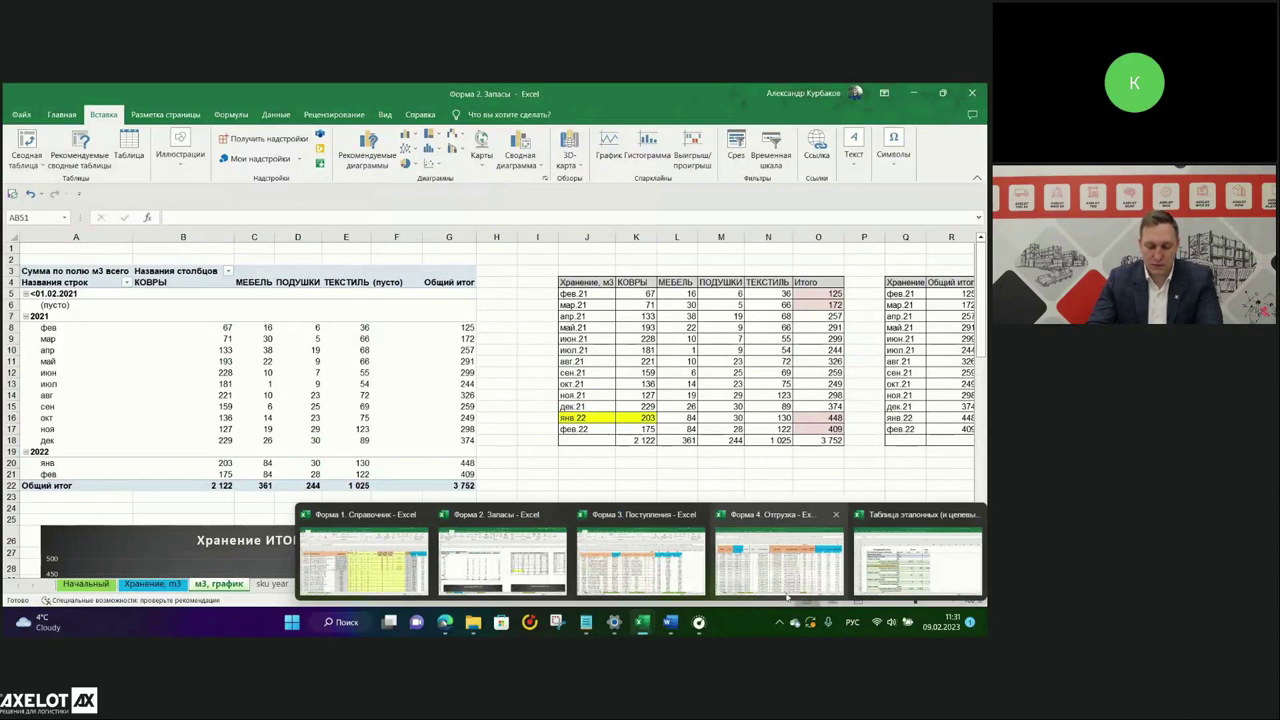
{"action": "left_click", "coordinate": [910, 560]}
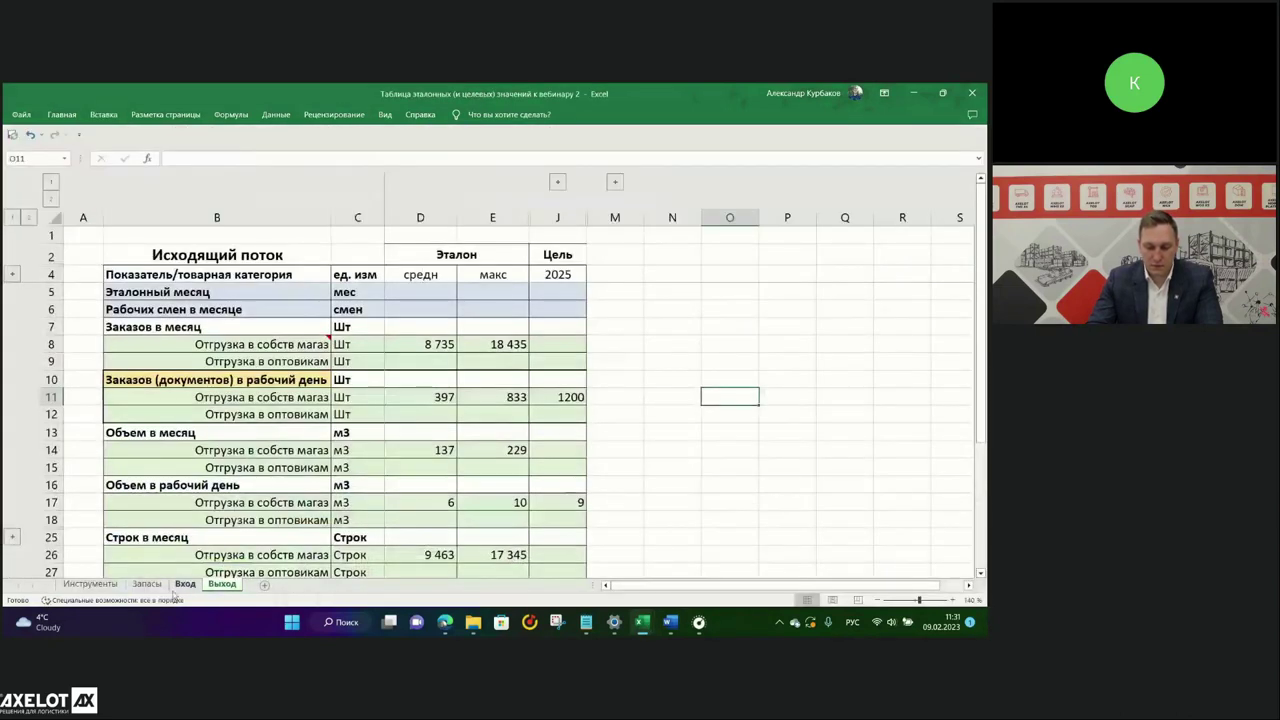
{"action": "left_click", "coordinate": [147, 583]}
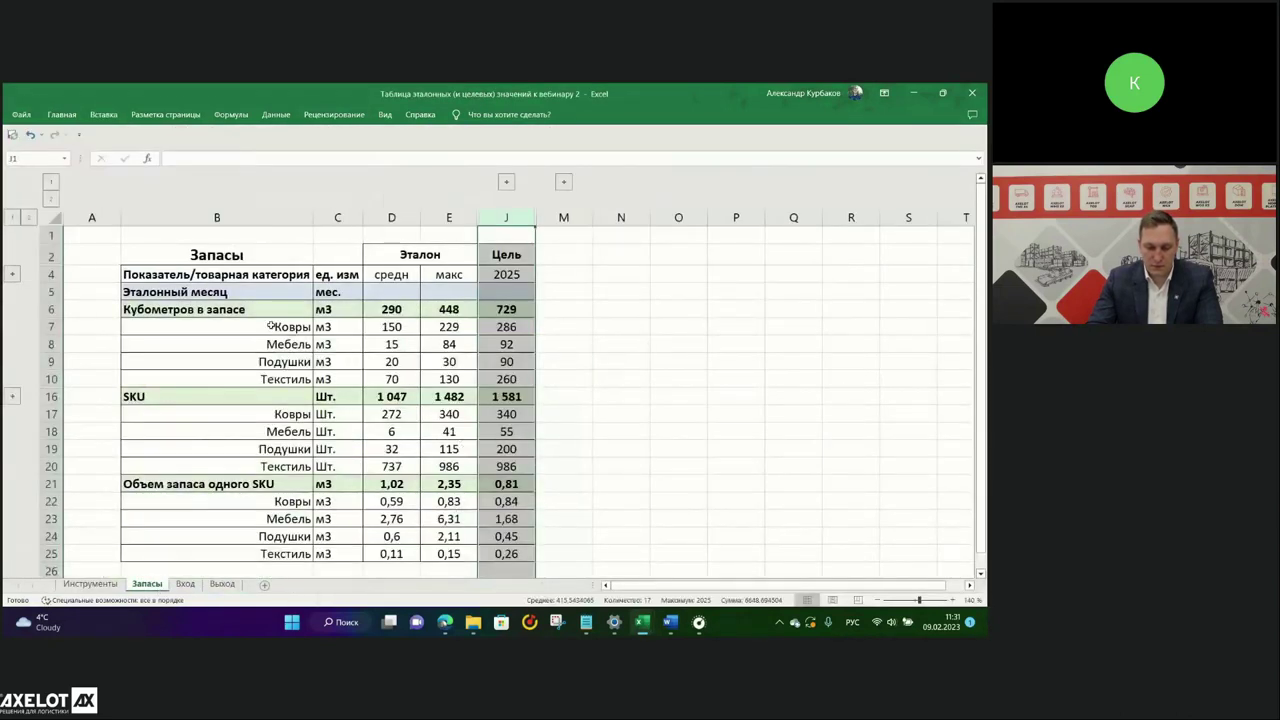
Review the average and maximum reference values for Ковры, Мебель, Подушки and Текстиль under Кубометров в запасе.
{"action": "left_click_drag", "start_coordinate": [280, 326], "coordinate": [296, 378]}
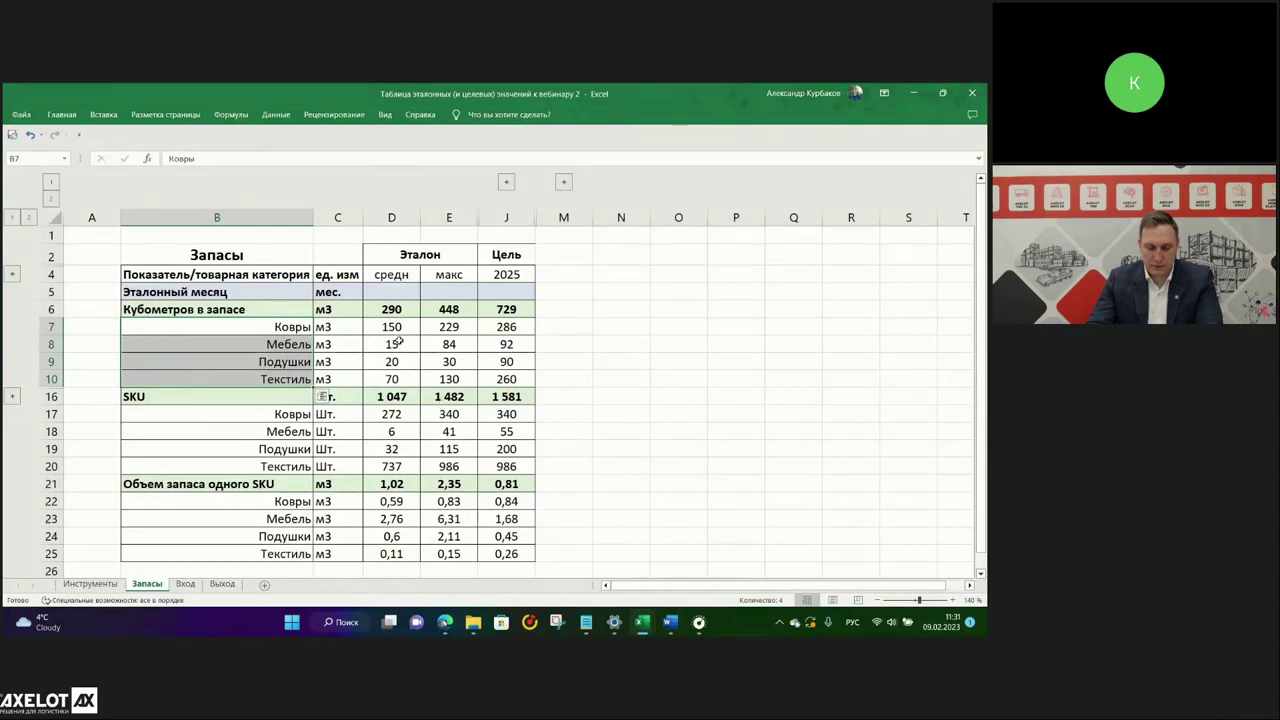
{"action": "left_click", "coordinate": [395, 327]}
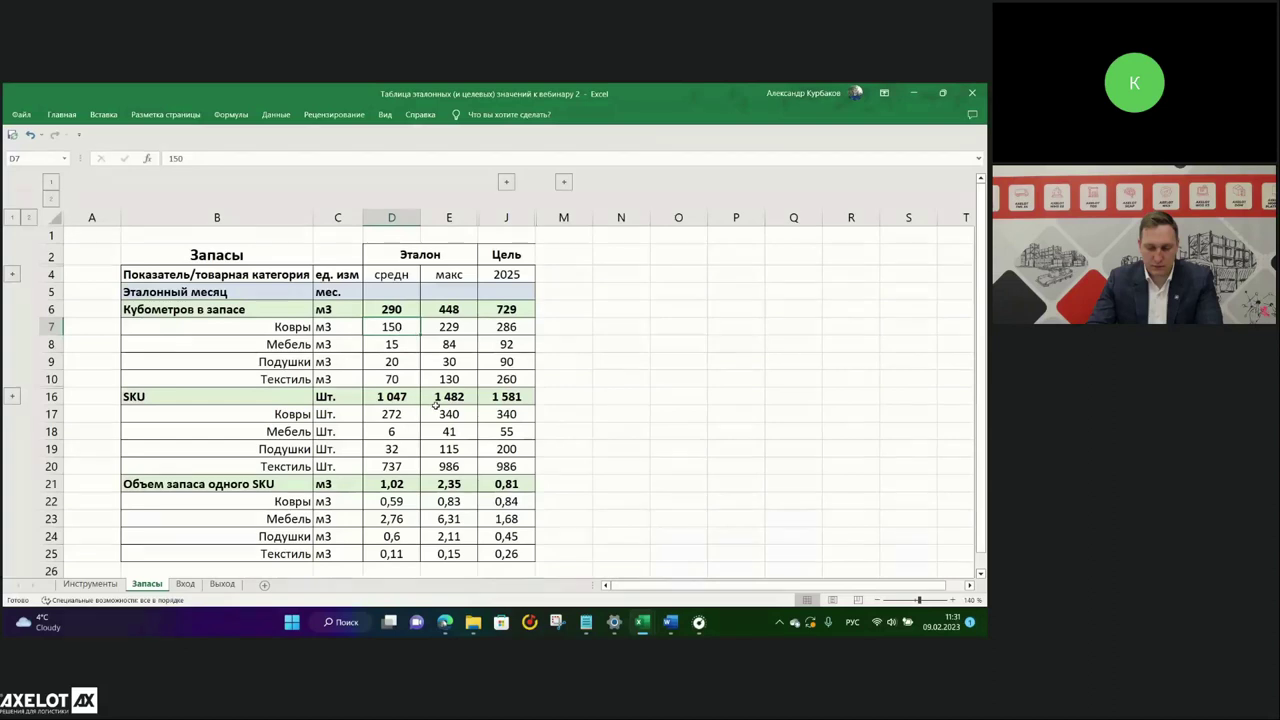
{"action": "left_click", "coordinate": [441, 327]}
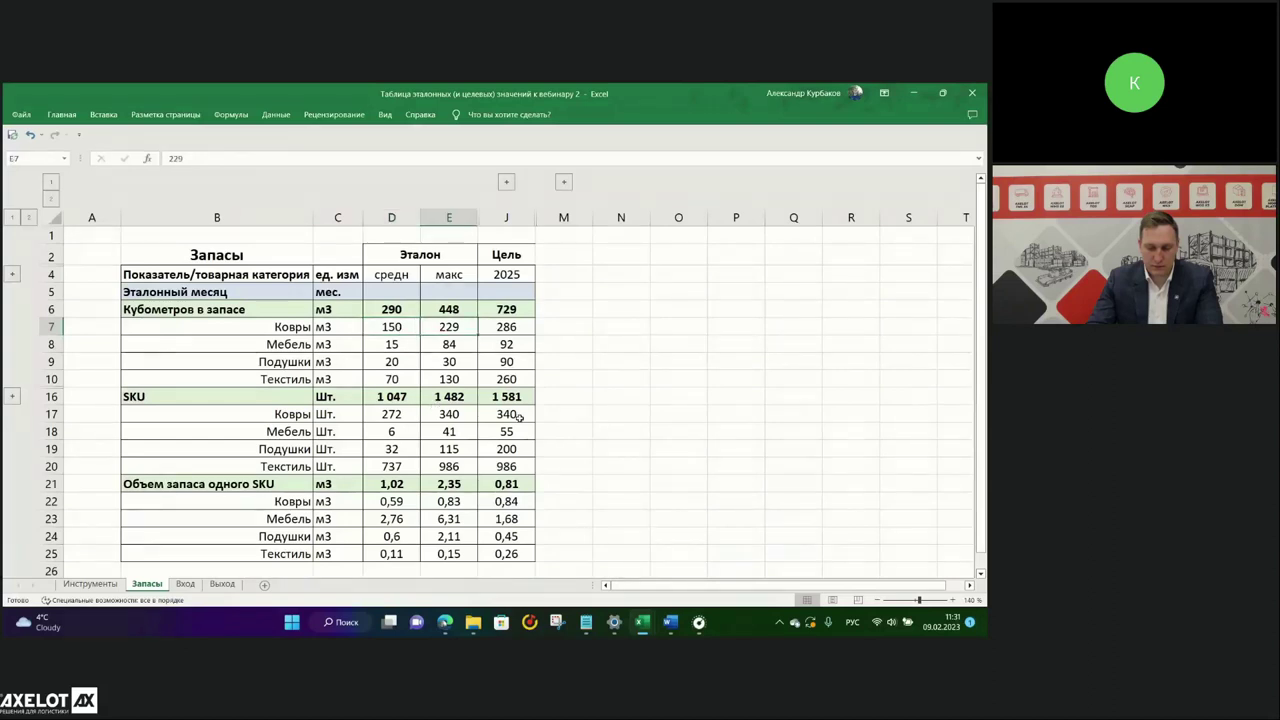
{"action": "left_click", "coordinate": [398, 347]}
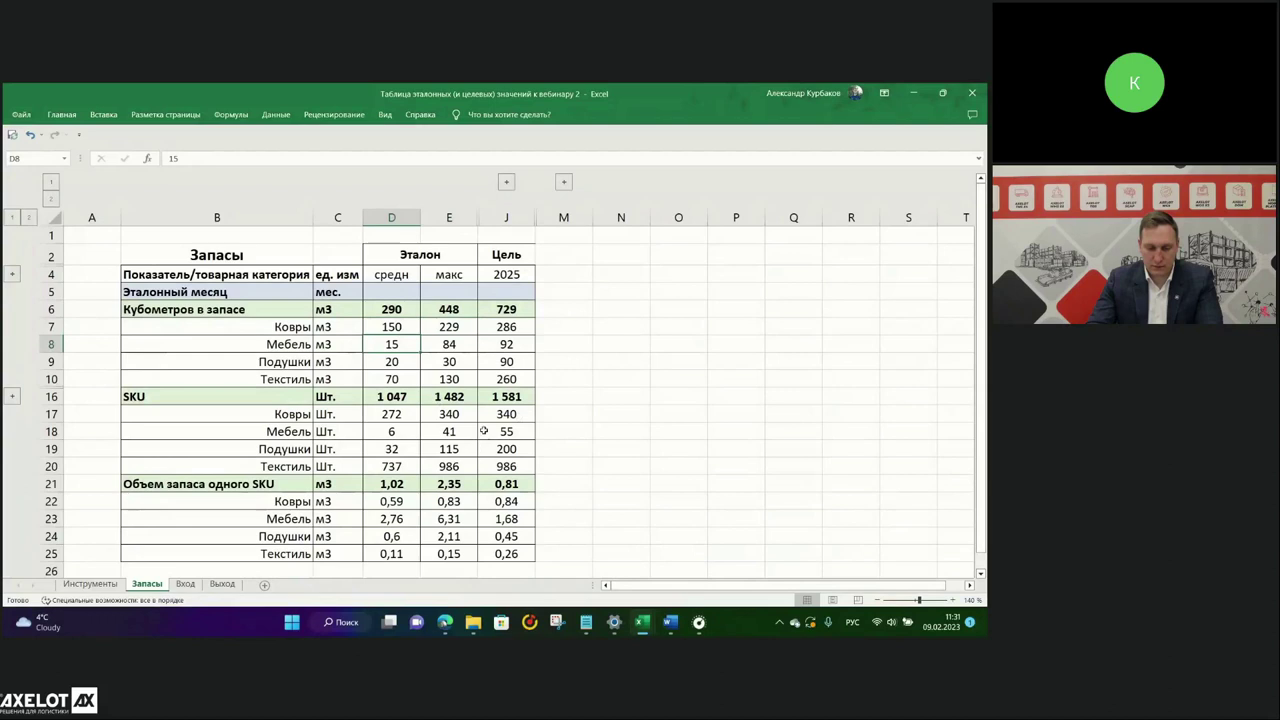
{"action": "left_click", "coordinate": [457, 347]}
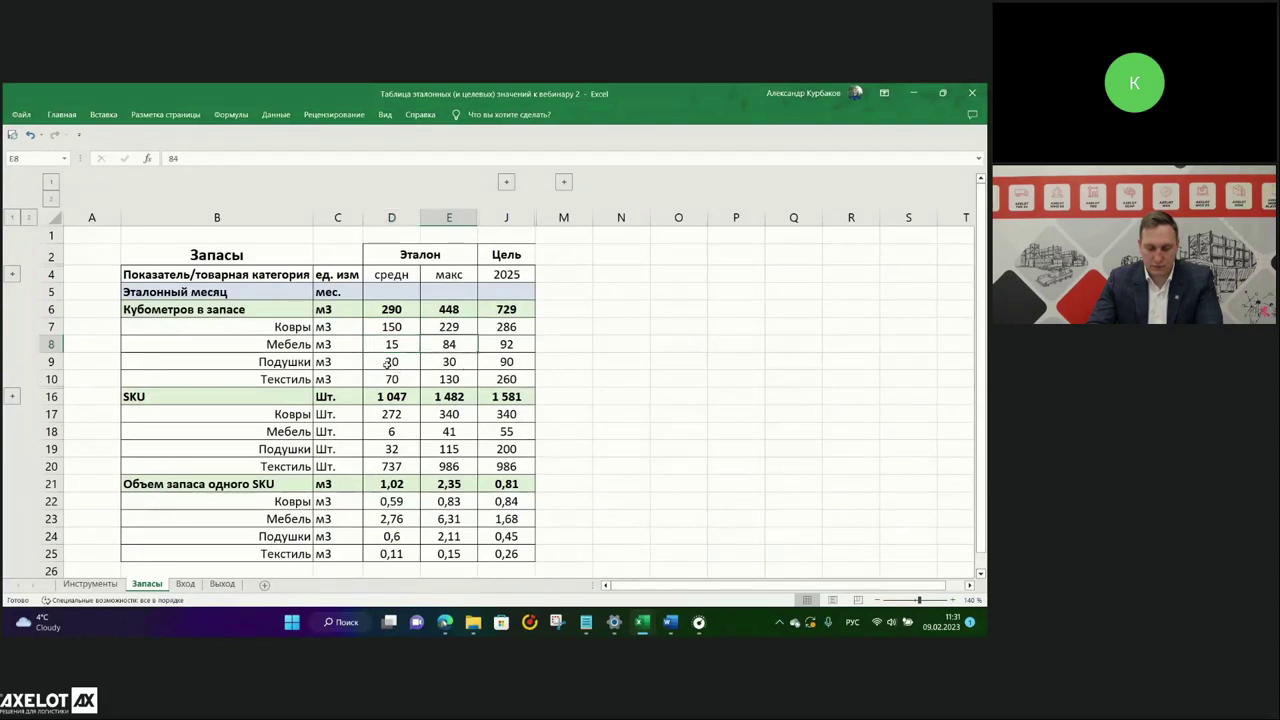
{"action": "left_click_drag", "start_coordinate": [387, 364], "coordinate": [449, 380]}
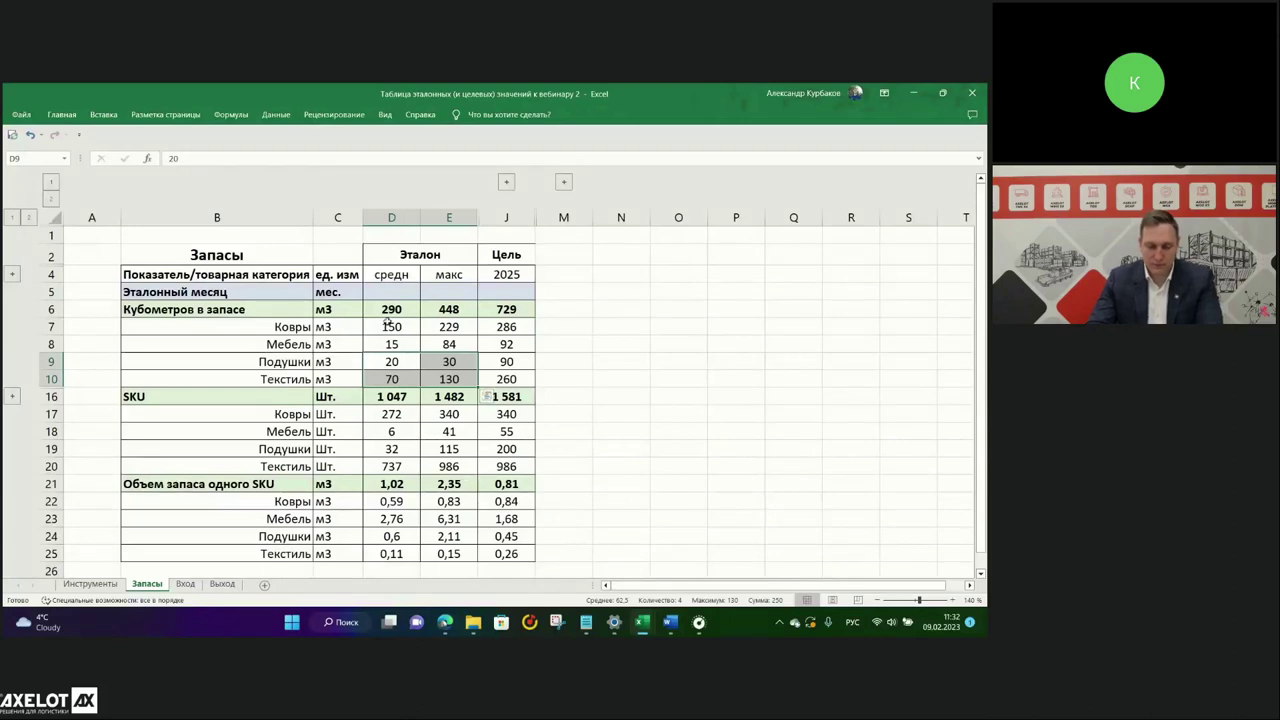
{"action": "left_click_drag", "start_coordinate": [385, 326], "coordinate": [392, 362]}
Review the average and maximum SKU reference values by category, then highlight both Эталон columns.
{"action": "left_click_drag", "start_coordinate": [298, 413], "coordinate": [300, 451]}
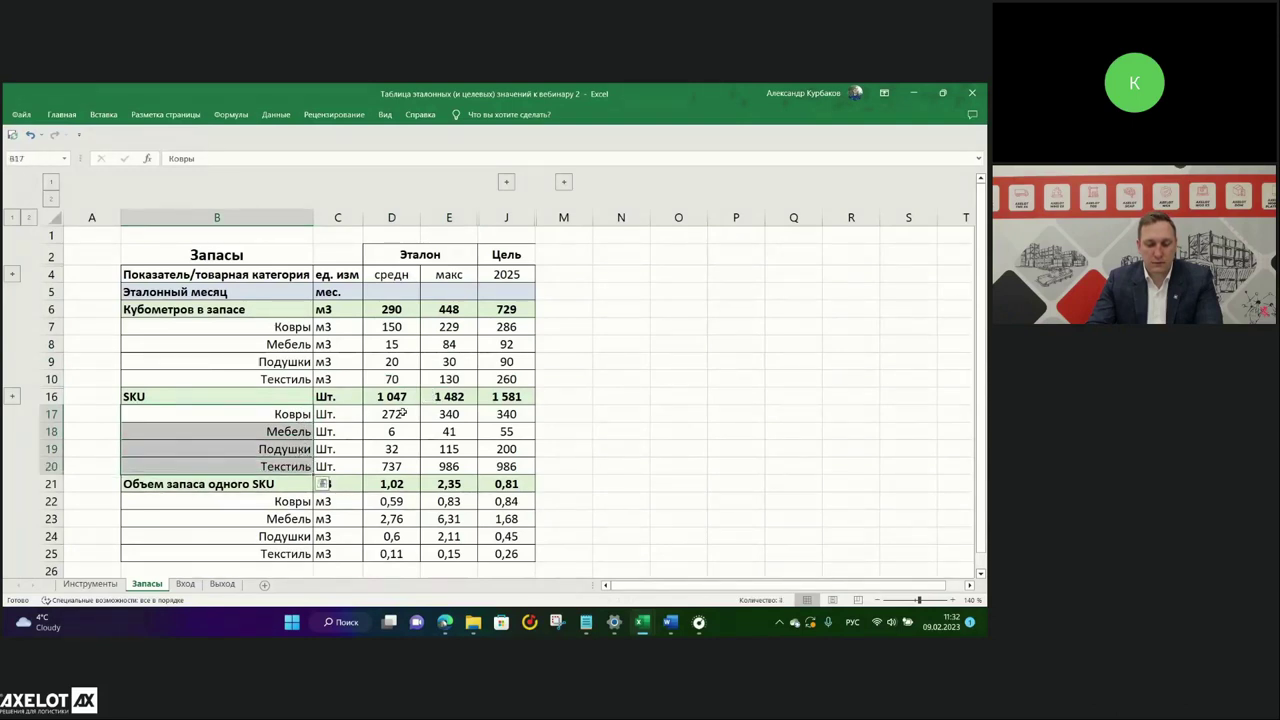
{"action": "left_click", "coordinate": [401, 412]}
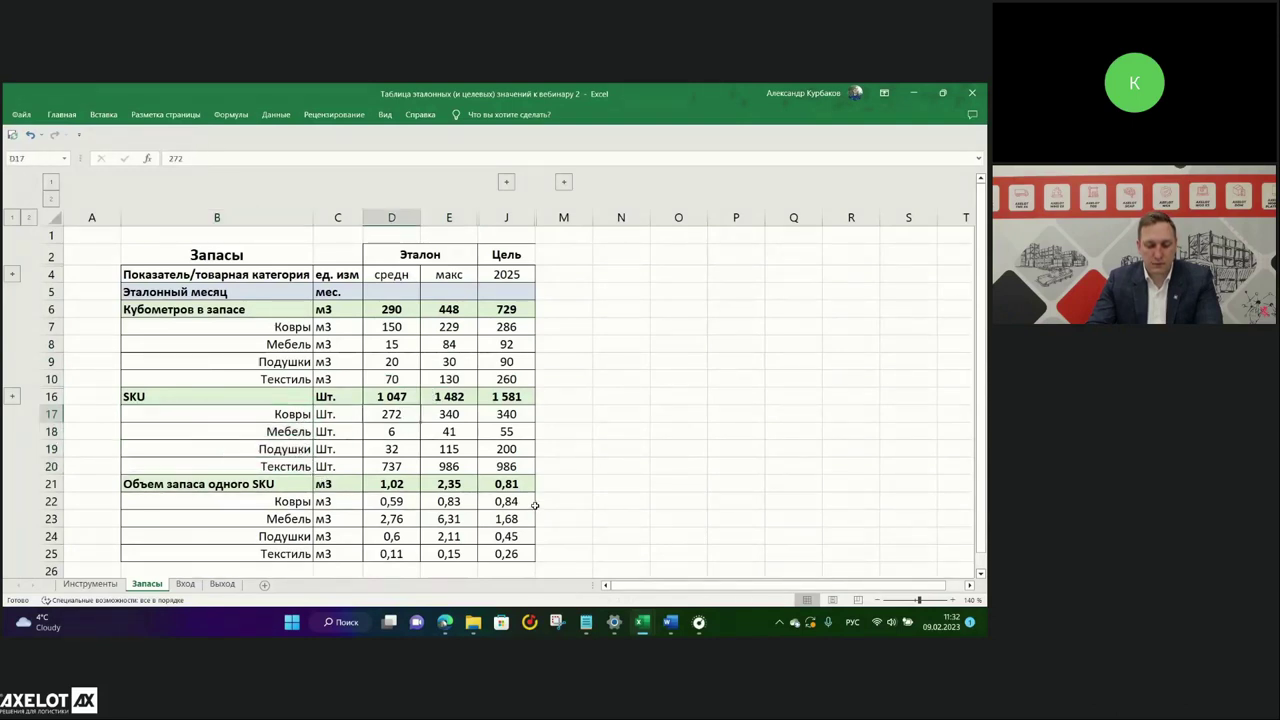
{"action": "left_click", "coordinate": [458, 418]}
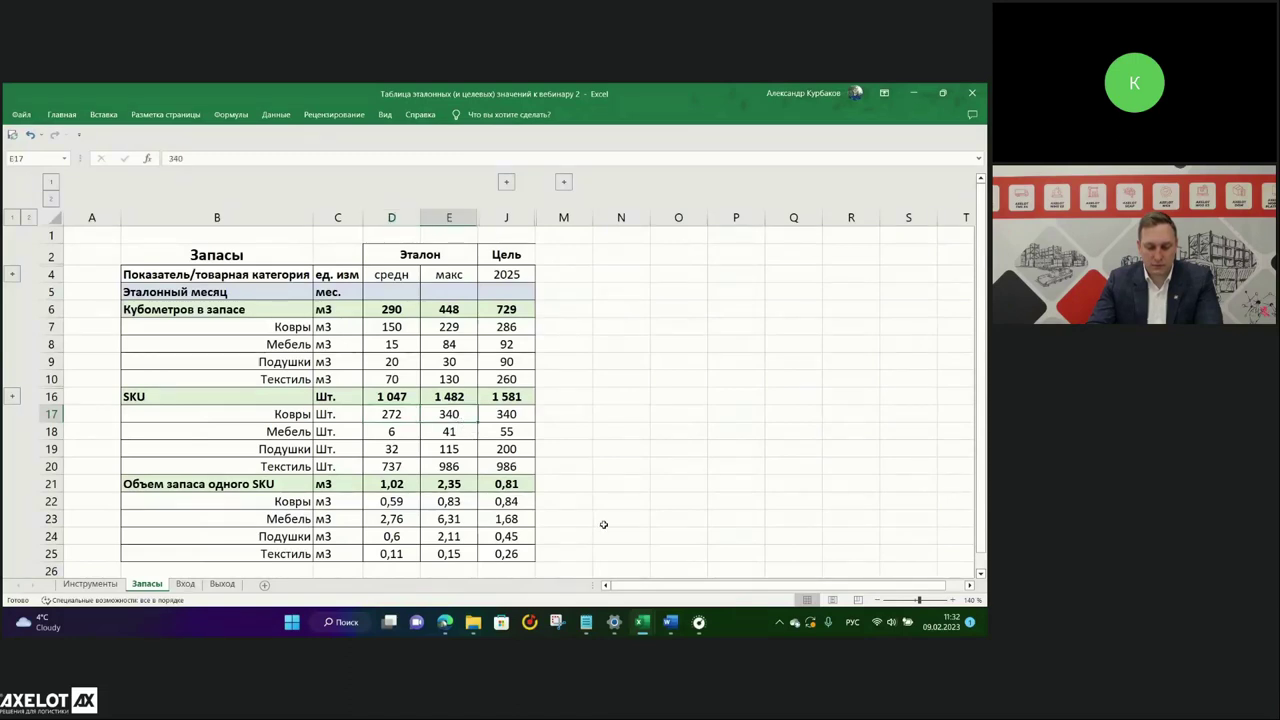
{"action": "left_click_drag", "start_coordinate": [393, 412], "coordinate": [449, 466]}
{"action": "left_click_drag", "start_coordinate": [391, 217], "coordinate": [449, 217]}
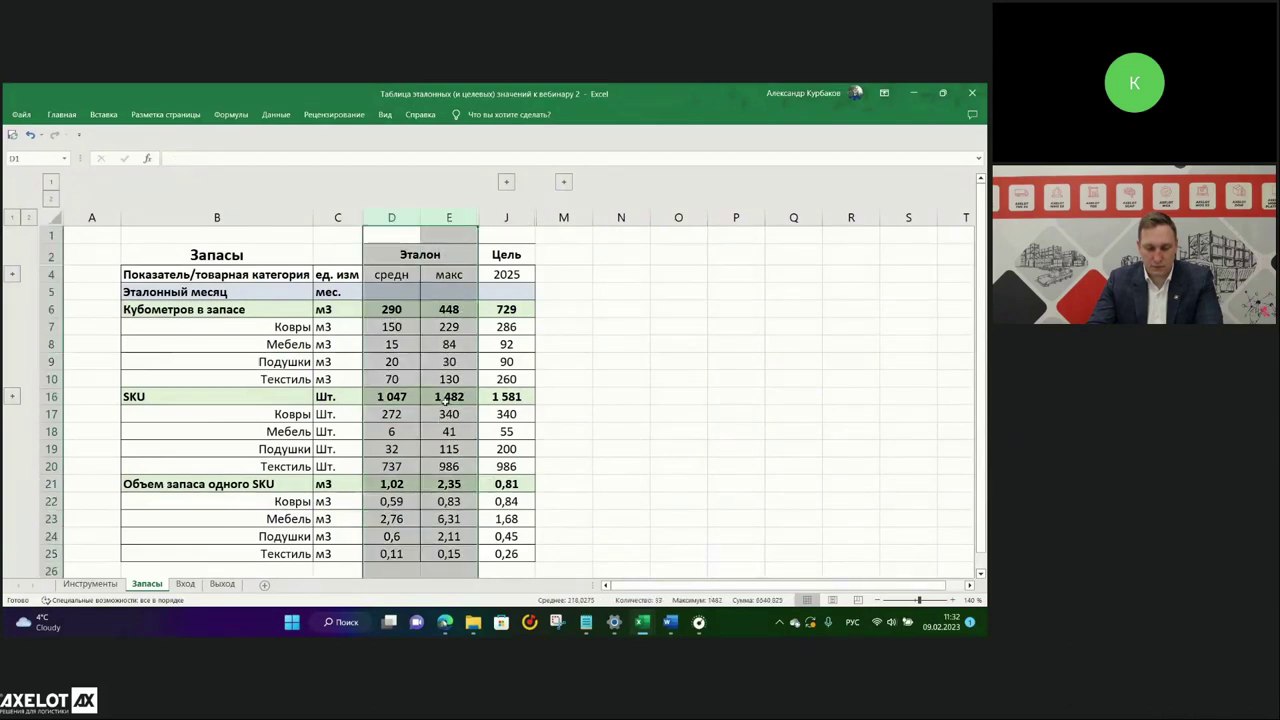
Compare the average reference values for Ковры under Кубометров в запасе, SKU and Объем запаса одного SKU.
{"action": "scroll", "coordinate": [447, 405], "scroll_direction": "down", "scroll_amount": 1}
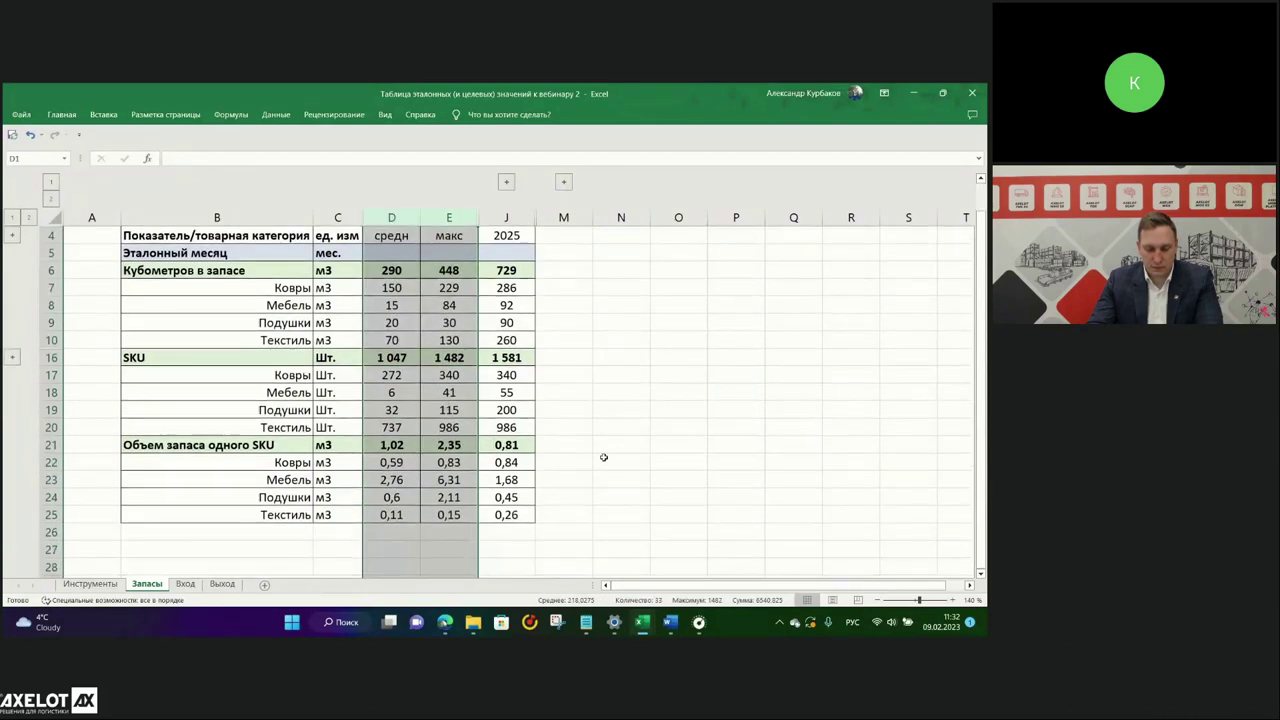
{"action": "scroll", "coordinate": [459, 424], "scroll_direction": "up", "scroll_amount": 1}
{"action": "left_click", "coordinate": [391, 327]}
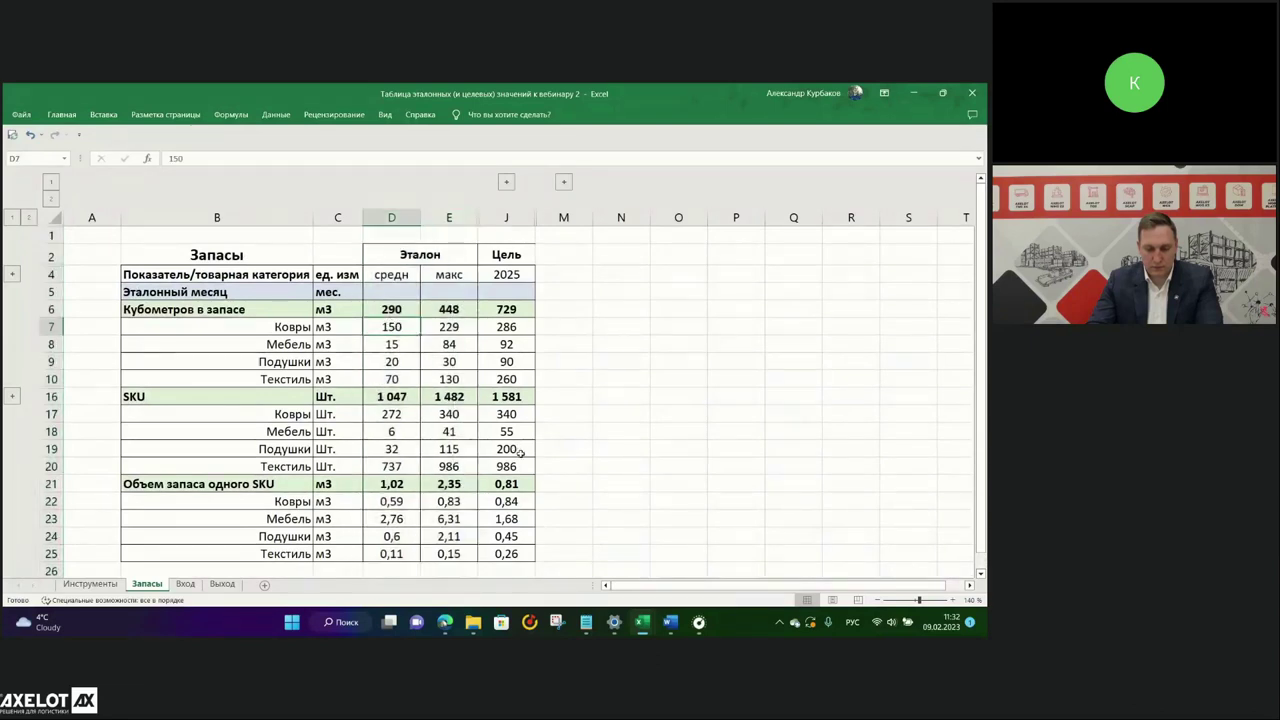
{"action": "left_click", "coordinate": [390, 414]}
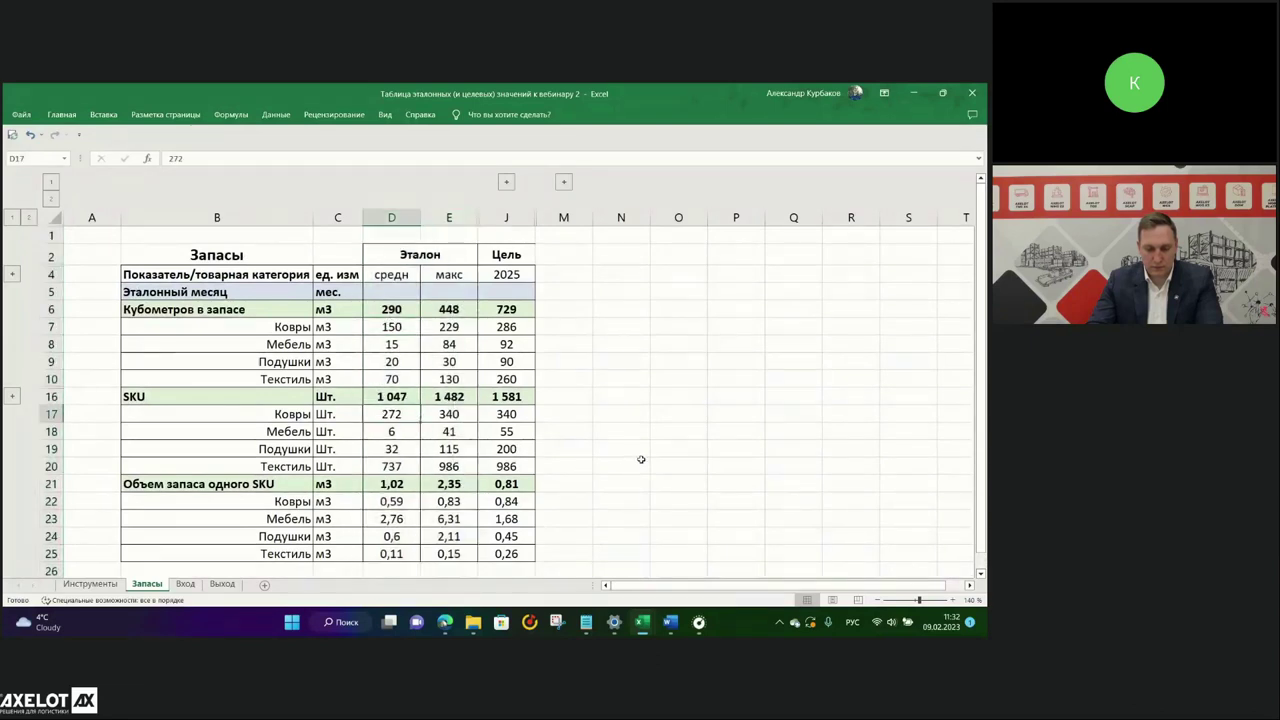
{"action": "left_click", "coordinate": [396, 503]}
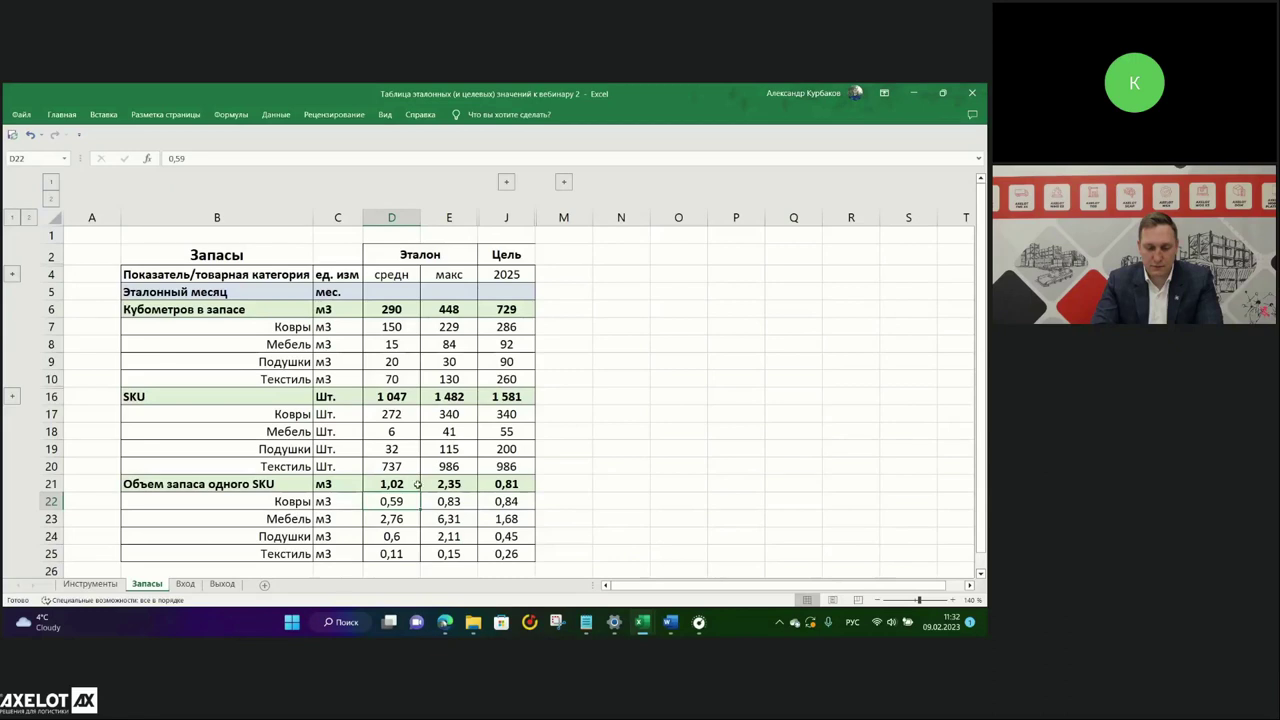
Highlight the reference and 2025 target category values under Объем запаса одного SKU, then both Эталон columns.
{"action": "mouse_move", "coordinate": [386, 498]}
{"action": "left_mouse_down"}
{"action": "mouse_move", "coordinate": [443, 520]}
{"action": "mouse_move", "coordinate": [447, 550]}
{"action": "left_mouse_up"}
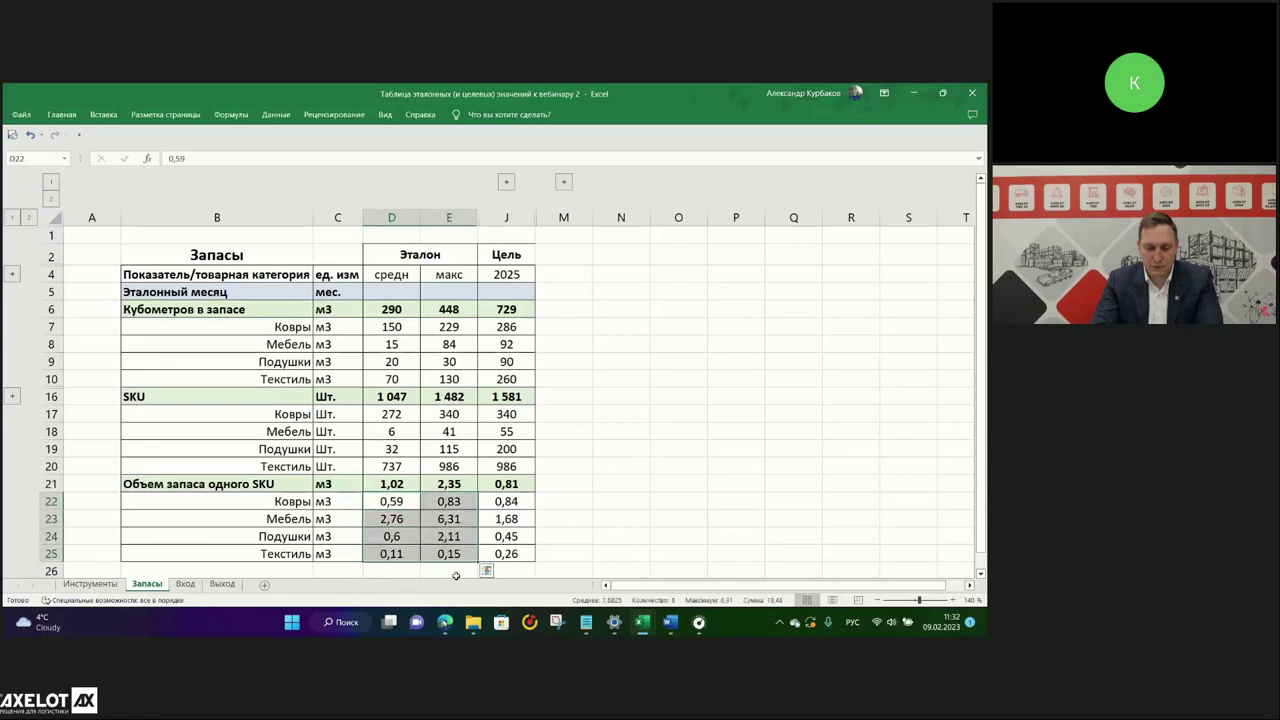
{"action": "left_click_drag", "start_coordinate": [497, 504], "coordinate": [510, 553]}
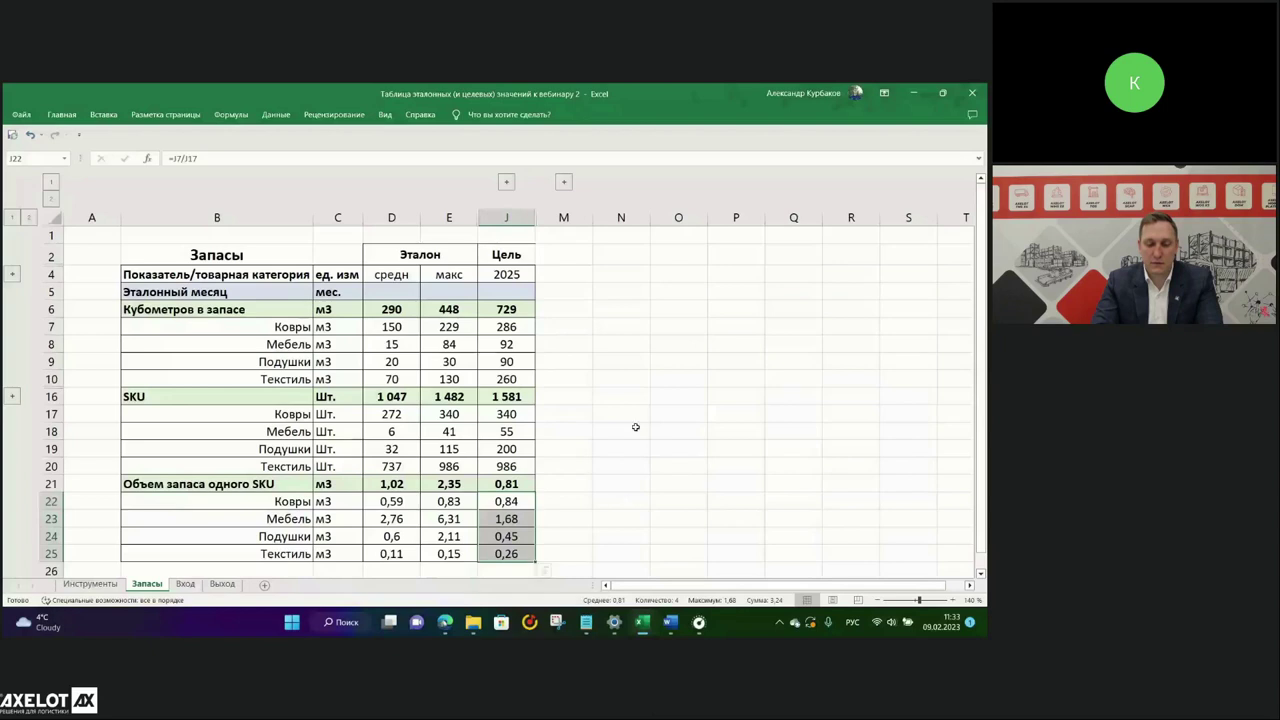
{"action": "left_click_drag", "start_coordinate": [396, 222], "coordinate": [449, 220]}
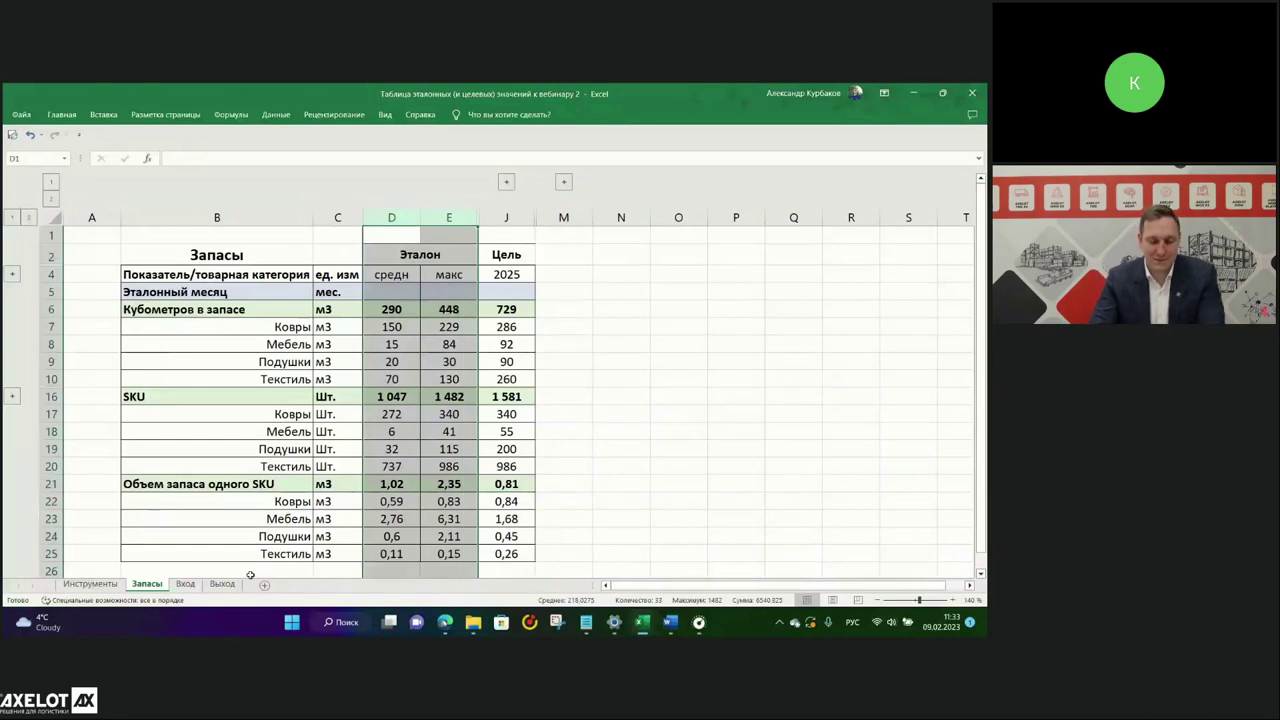
Open the Вход sheet of the reference and target values workbook, then switch to the Форма 3. Поступления workbook.
{"action": "left_click", "coordinate": [185, 584]}
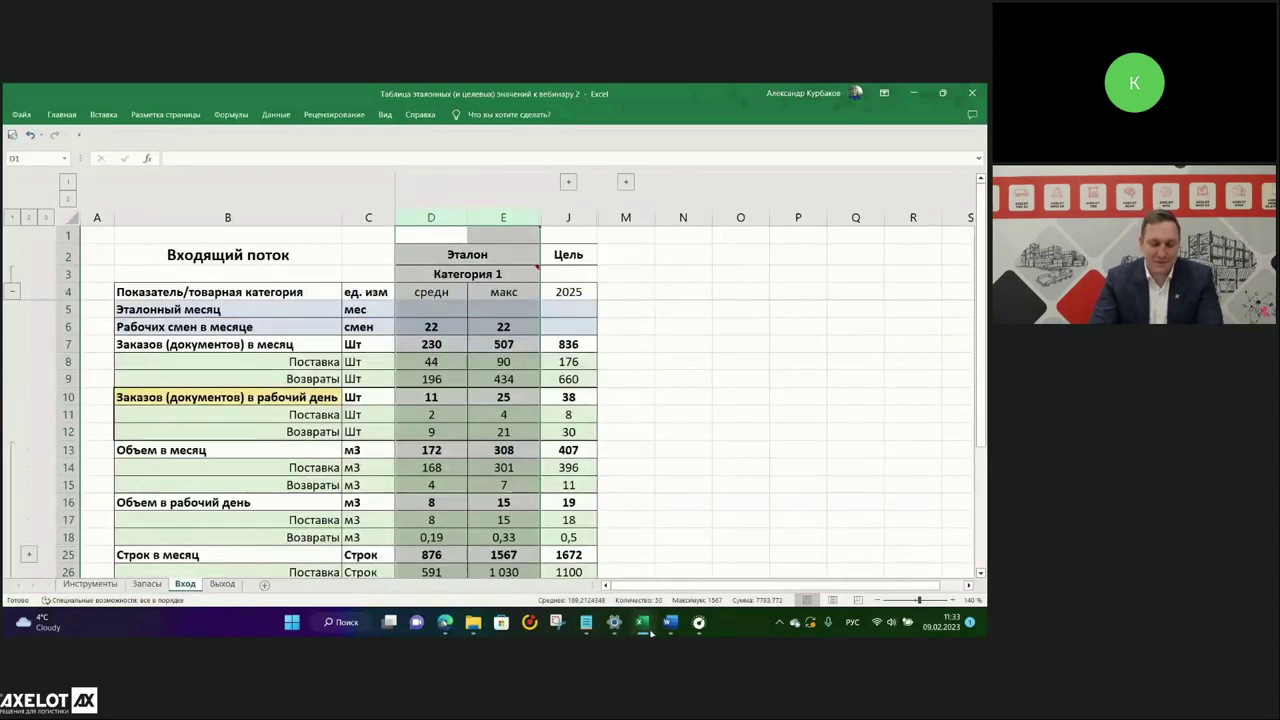
{"action": "mouse_move", "coordinate": [642, 622]}
{"action": "mouse_move", "coordinate": [636, 572]}
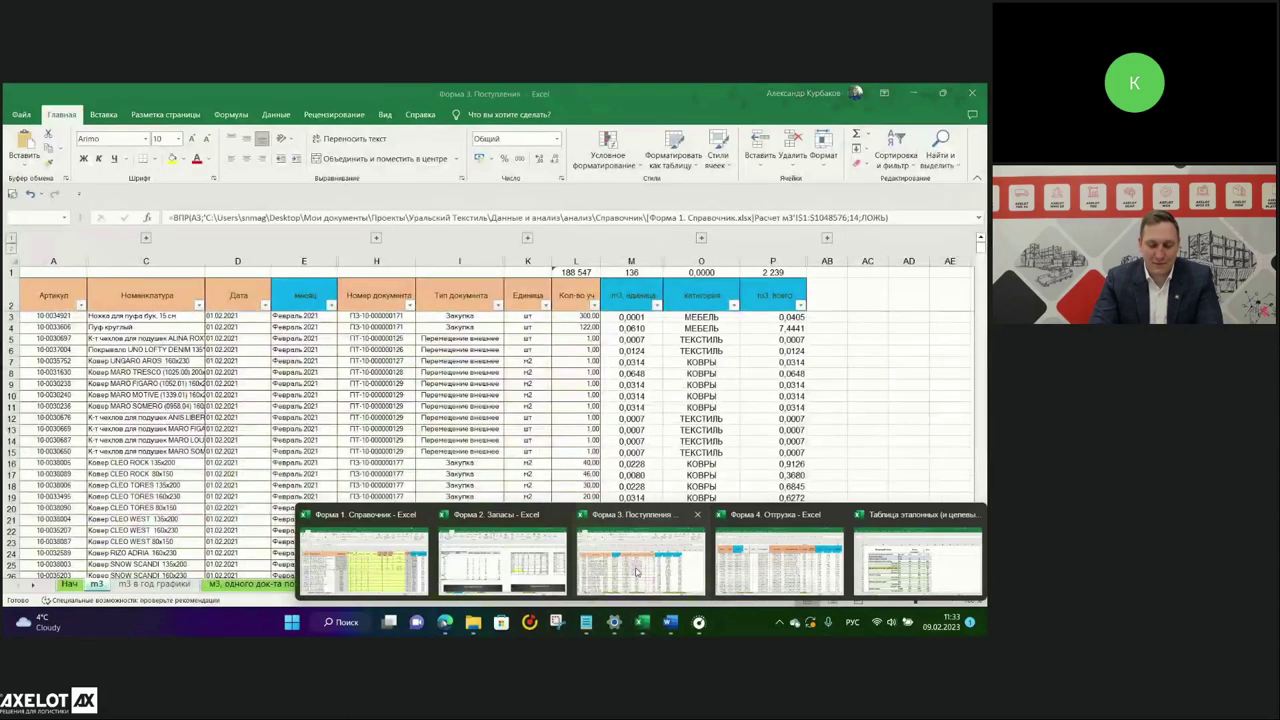
{"action": "left_click", "coordinate": [636, 572]}
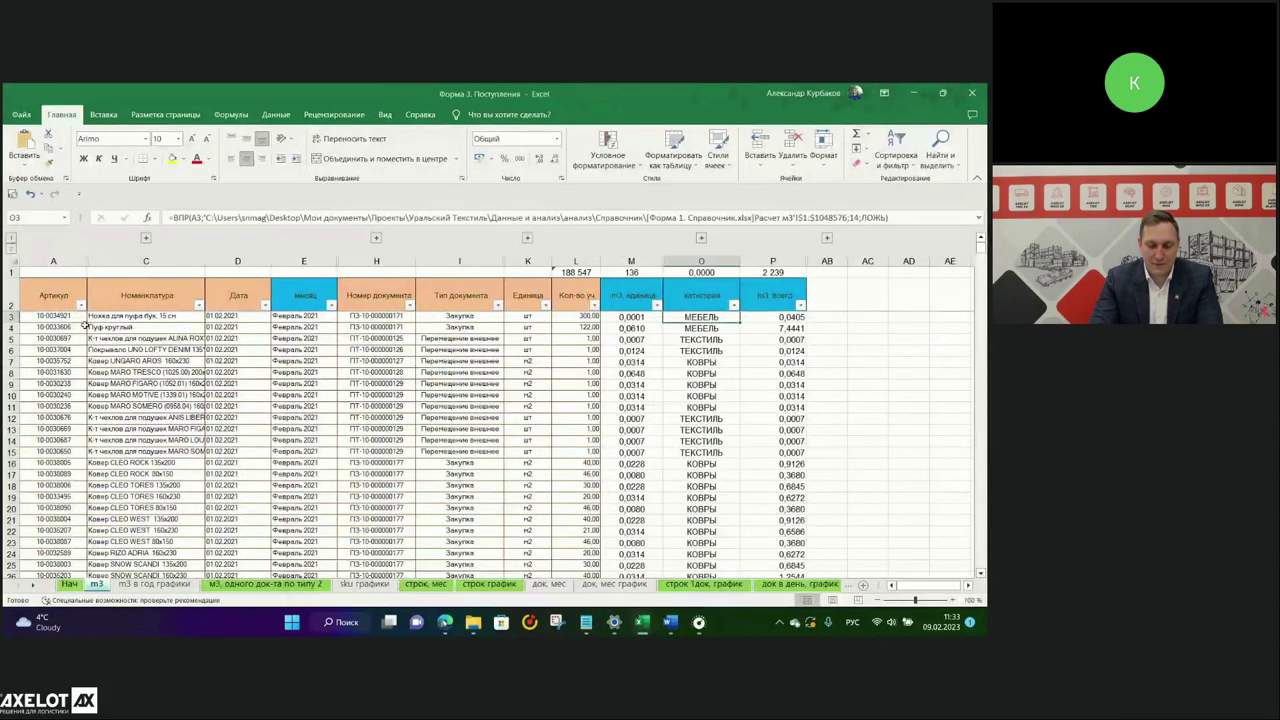
Compare the receipts data on the m3 sheet with the pivot on м3, одного док-та по типу 2, then highlight the first месяц values.
{"action": "left_click", "coordinate": [45, 296]}
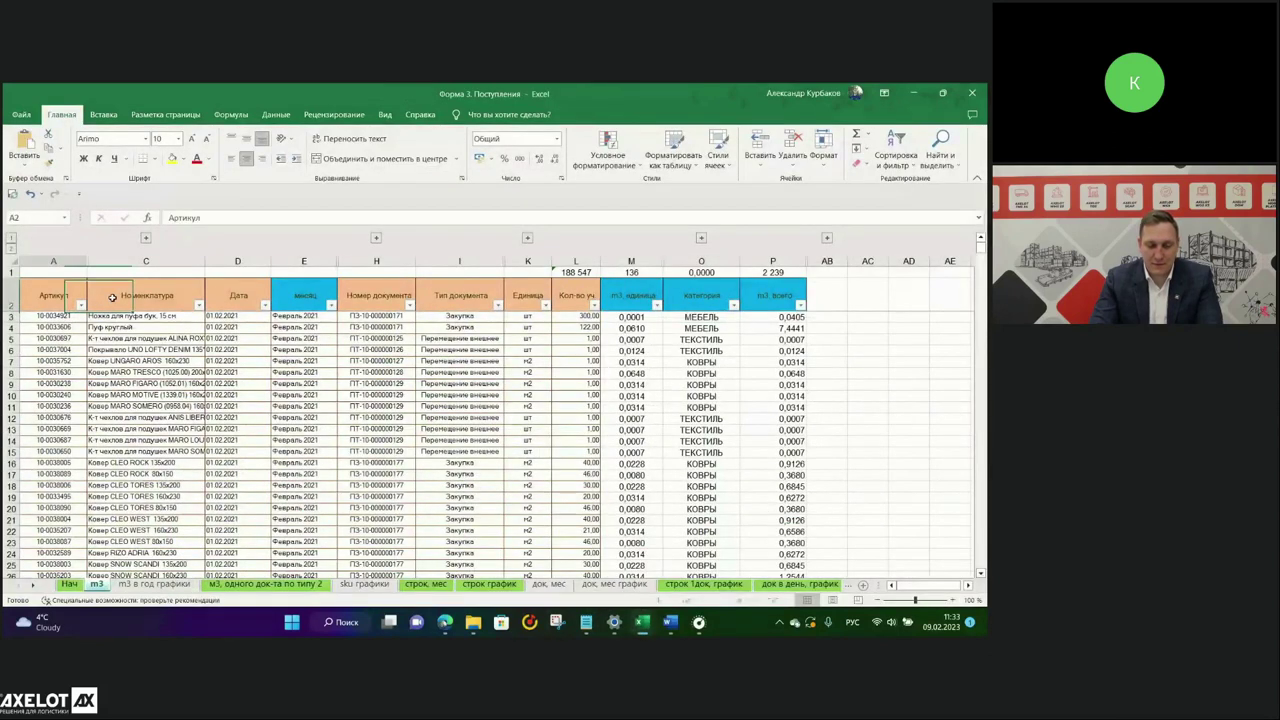
{"action": "left_click_drag", "start_coordinate": [113, 297], "coordinate": [295, 529]}
{"action": "left_click", "coordinate": [266, 583]}
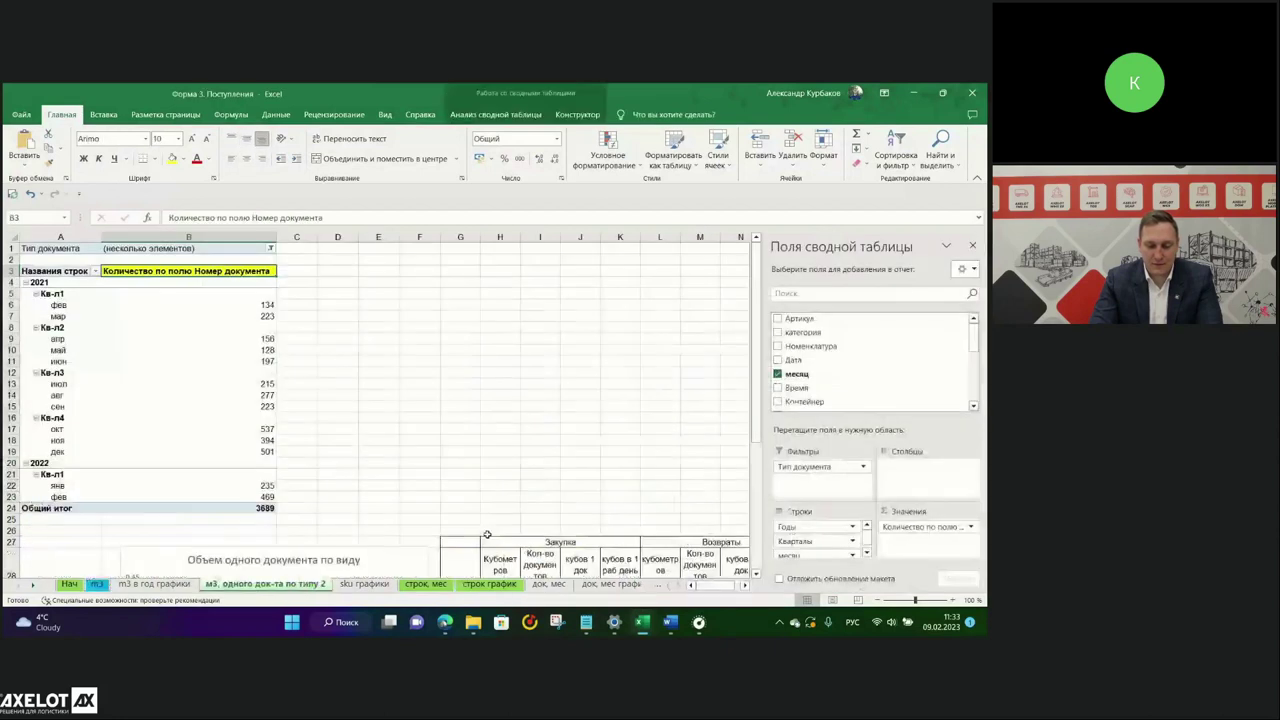
{"action": "left_click", "coordinate": [190, 396]}
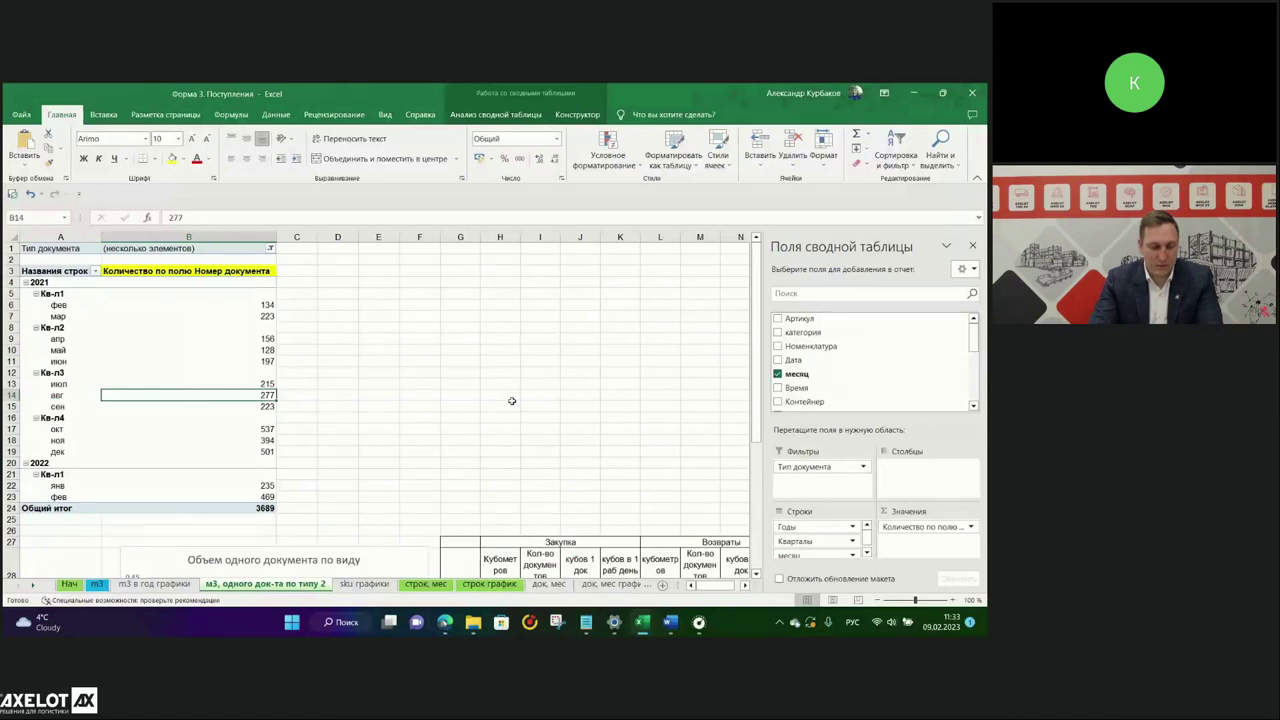
{"action": "left_click", "coordinate": [97, 584]}
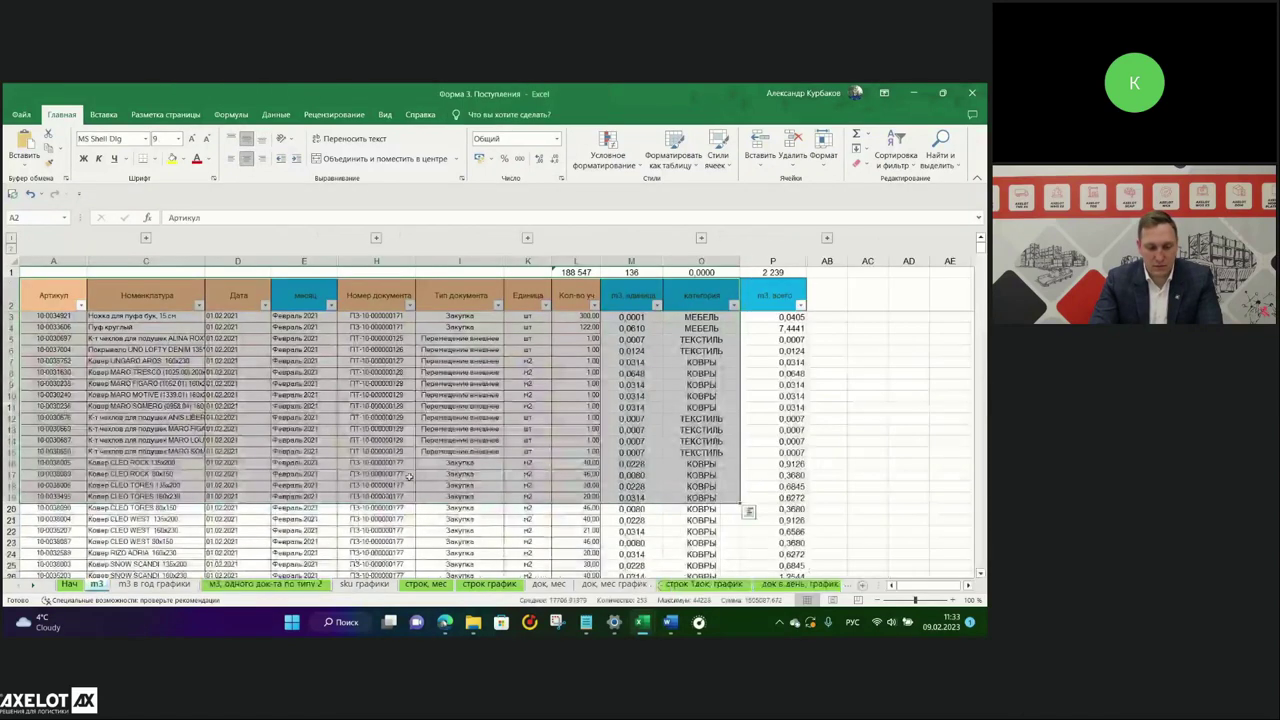
{"action": "left_click_drag", "start_coordinate": [321, 320], "coordinate": [321, 417]}
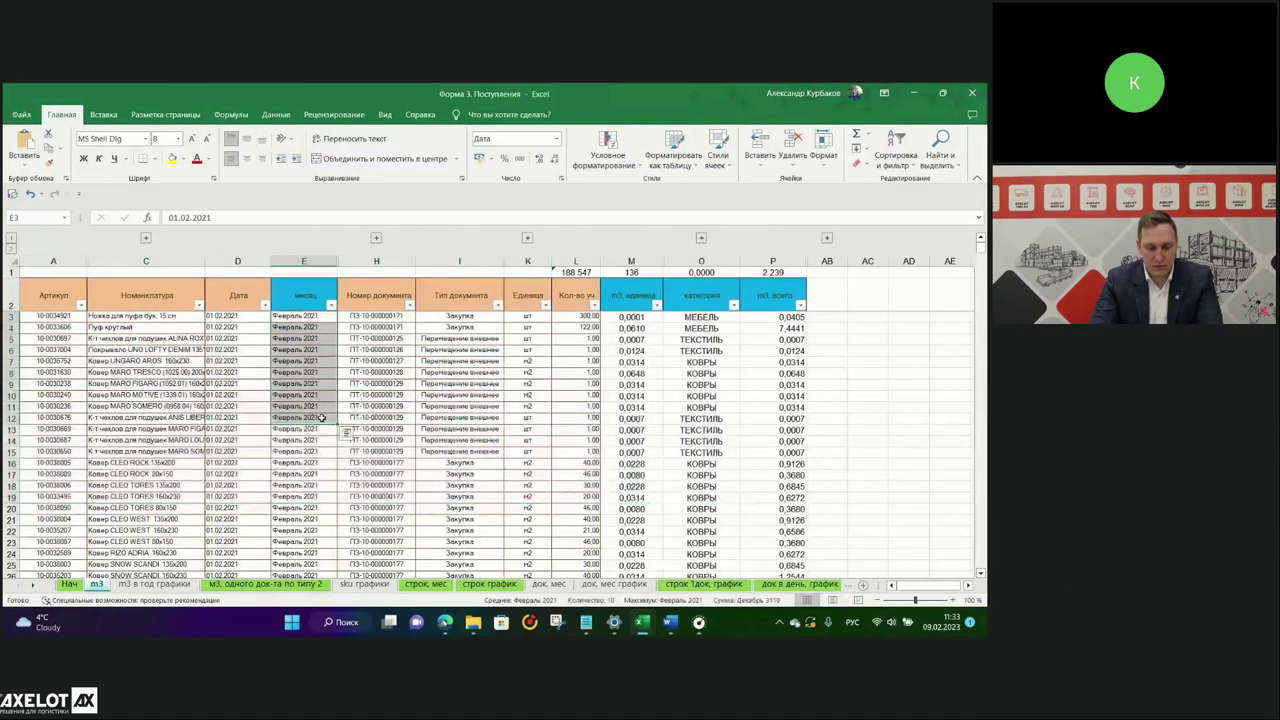
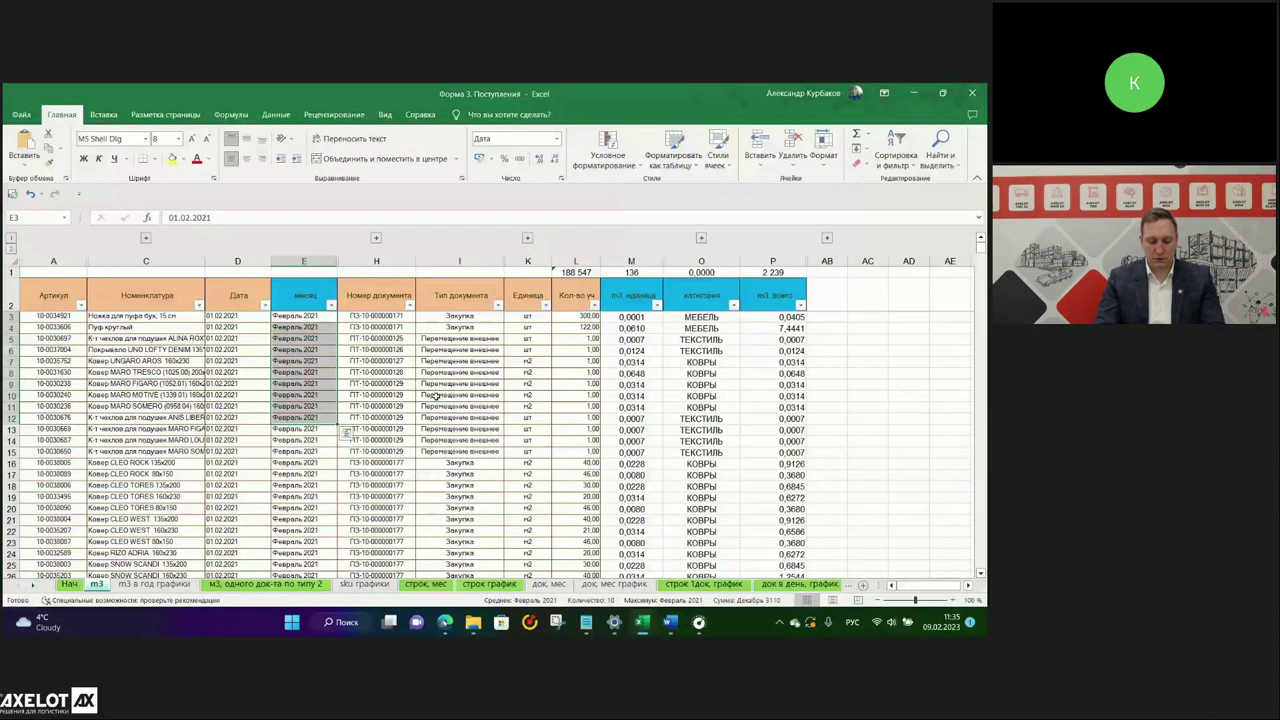
Examine the Объем одного документа по виду chart and the monthly Закупка and Возвраты table beside it.
{"action": "key", "text": "ctrl+Page_Down"}
{"action": "key", "text": "ctrl+Page_Down"}
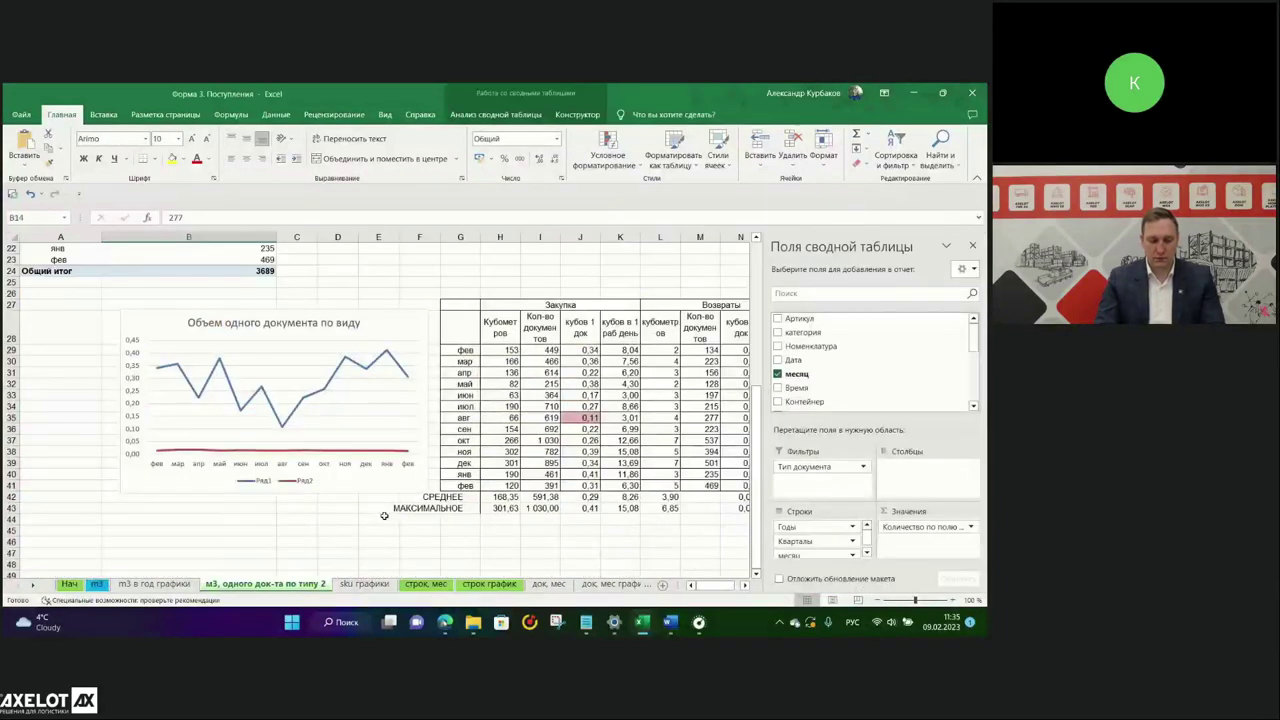
{"action": "scroll", "coordinate": [384, 515], "scroll_direction": "down", "scroll_amount": 2}
Look through the source rows beside the pivot table on the строк, мес sheet.
{"action": "key", "text": "ctrl+Page_Down"}
{"action": "key", "text": "ctrl+Page_Down"}
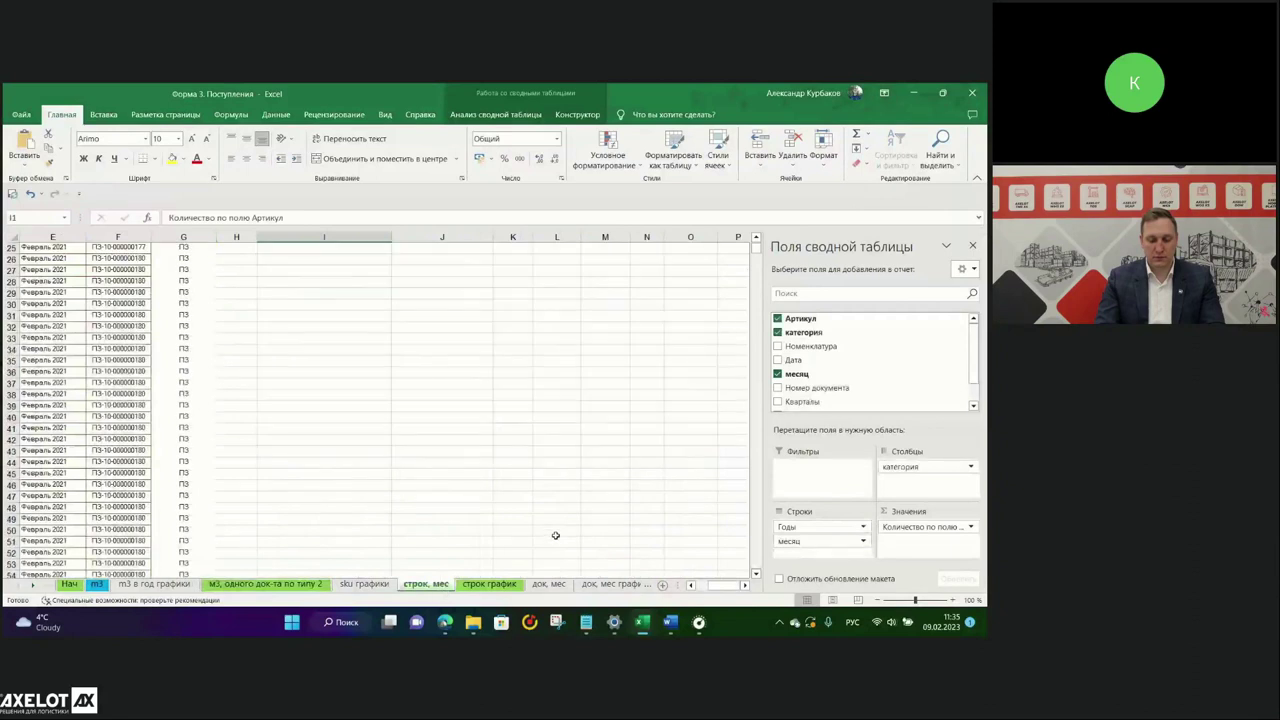
{"action": "left_click", "coordinate": [690, 540]}
{"action": "scroll", "coordinate": [489, 533], "scroll_direction": "down", "scroll_amount": 3}
{"action": "scroll", "coordinate": [489, 533], "scroll_direction": "down", "scroll_amount": 5}
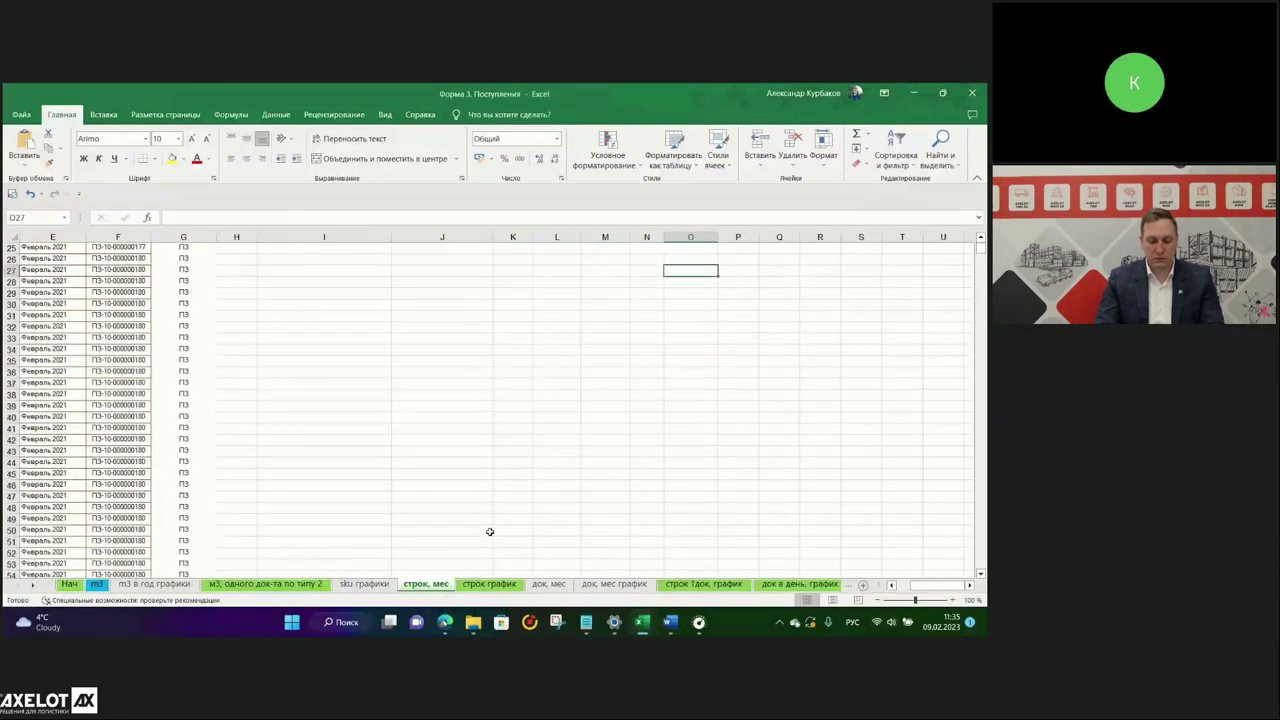
{"action": "scroll", "coordinate": [489, 533], "scroll_direction": "up", "scroll_amount": 8}
Open the строк график sheet and examine the Строк в месяц and Итого строк в день charts.
{"action": "left_click", "coordinate": [489, 583]}
{"action": "scroll", "coordinate": [500, 553], "scroll_direction": "down", "scroll_amount": 2}
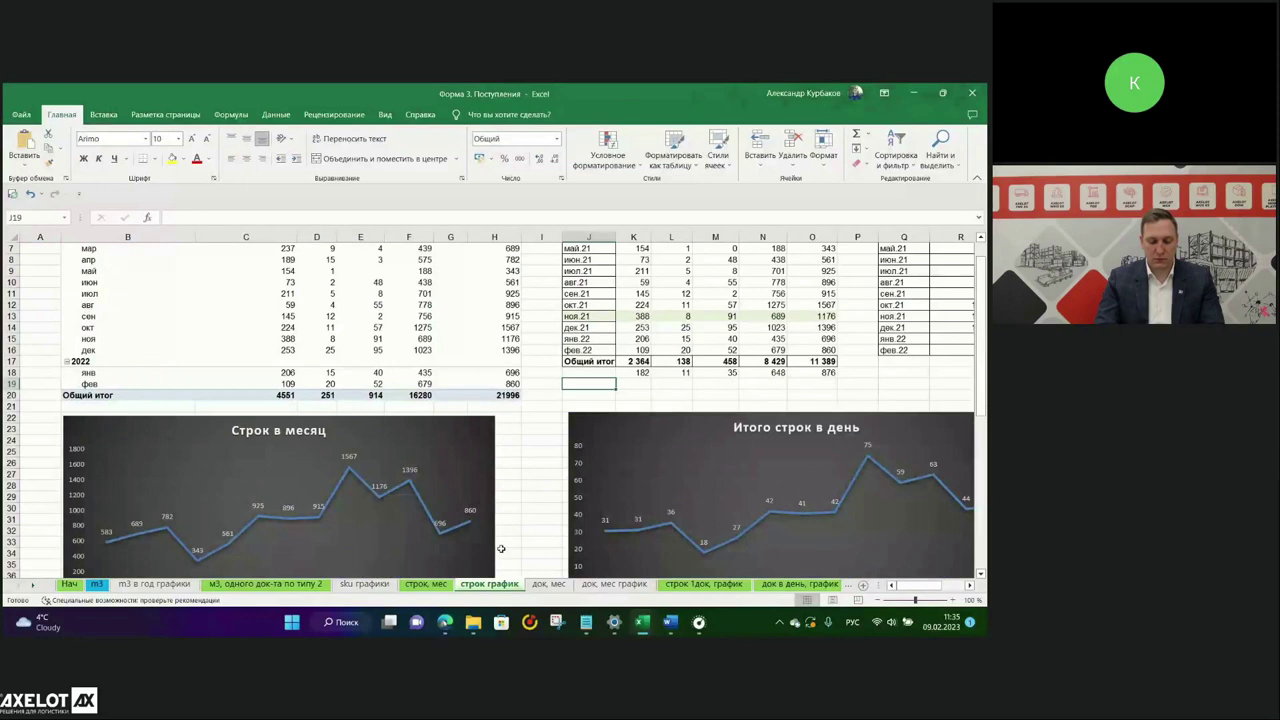
{"action": "scroll", "coordinate": [501, 549], "scroll_direction": "down", "scroll_amount": 2}
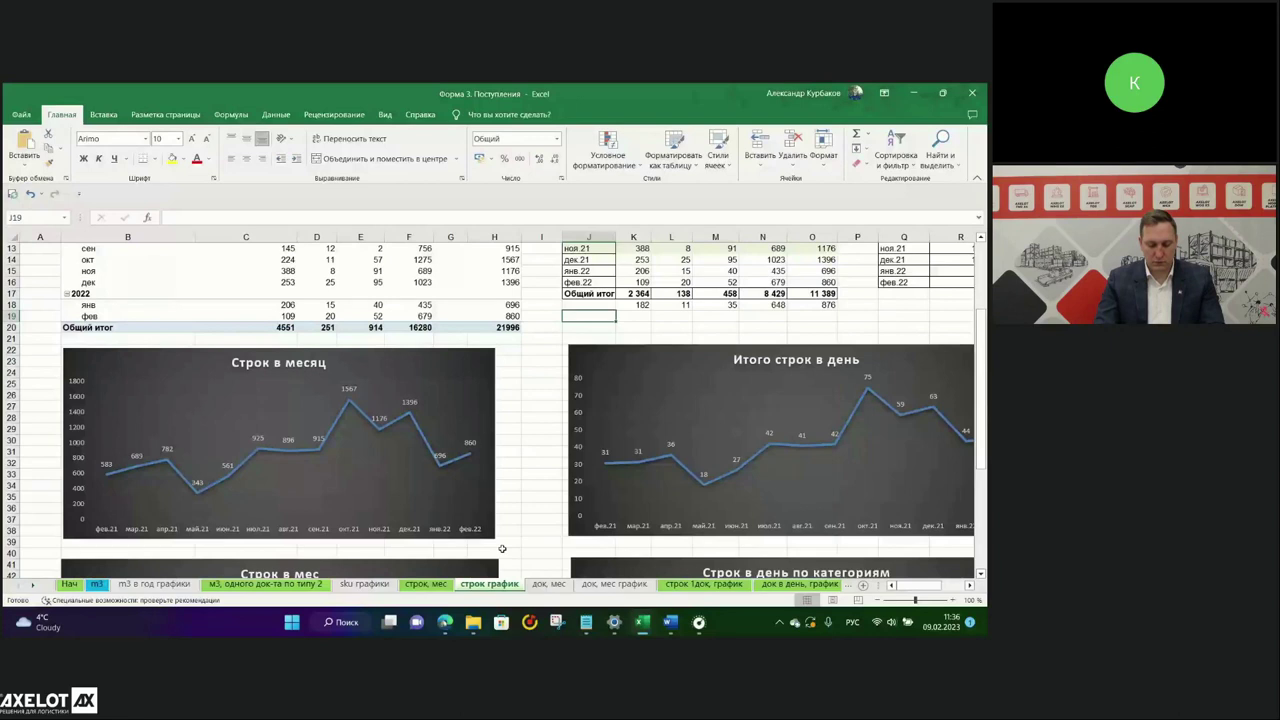
Return to the reference and target values workbook and highlight the Заказов (документов) в рабочий день block on the Вход sheet.
{"action": "mouse_move", "coordinate": [645, 626]}
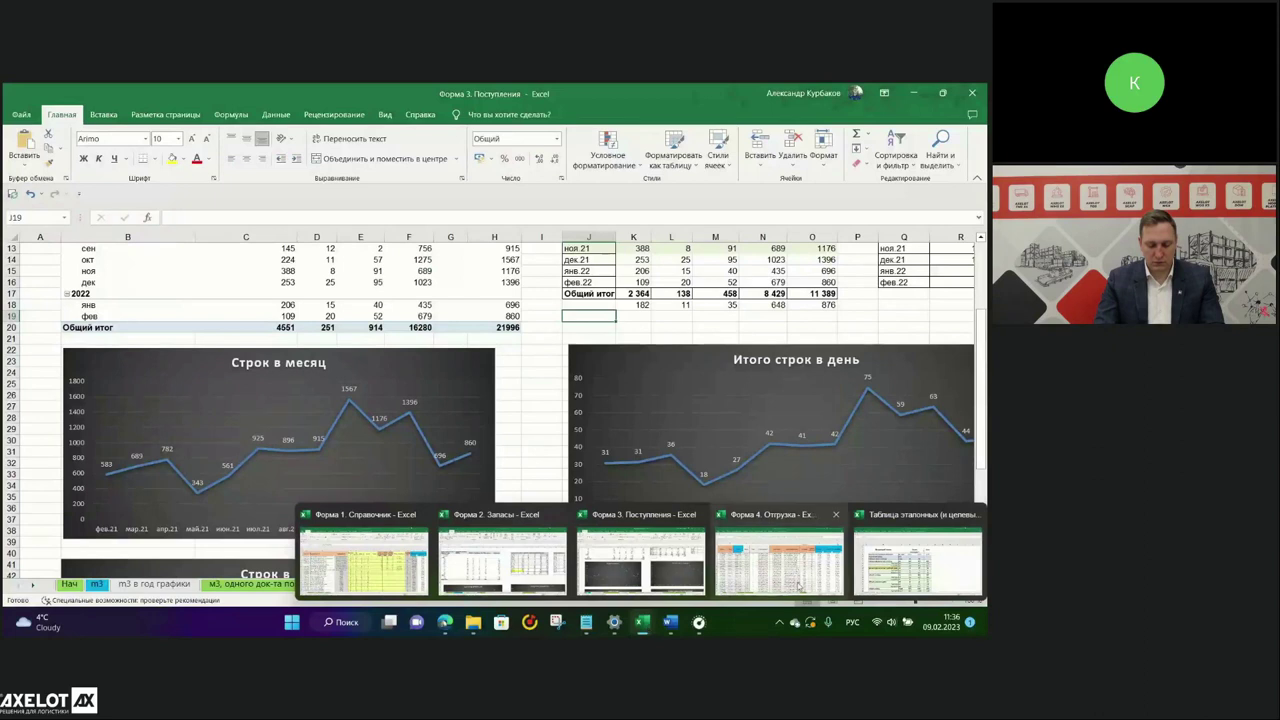
{"action": "left_click", "coordinate": [918, 558]}
{"action": "scroll", "coordinate": [607, 478], "scroll_direction": "down", "scroll_amount": 4}
{"action": "scroll", "coordinate": [608, 474], "scroll_direction": "up", "scroll_amount": 4}
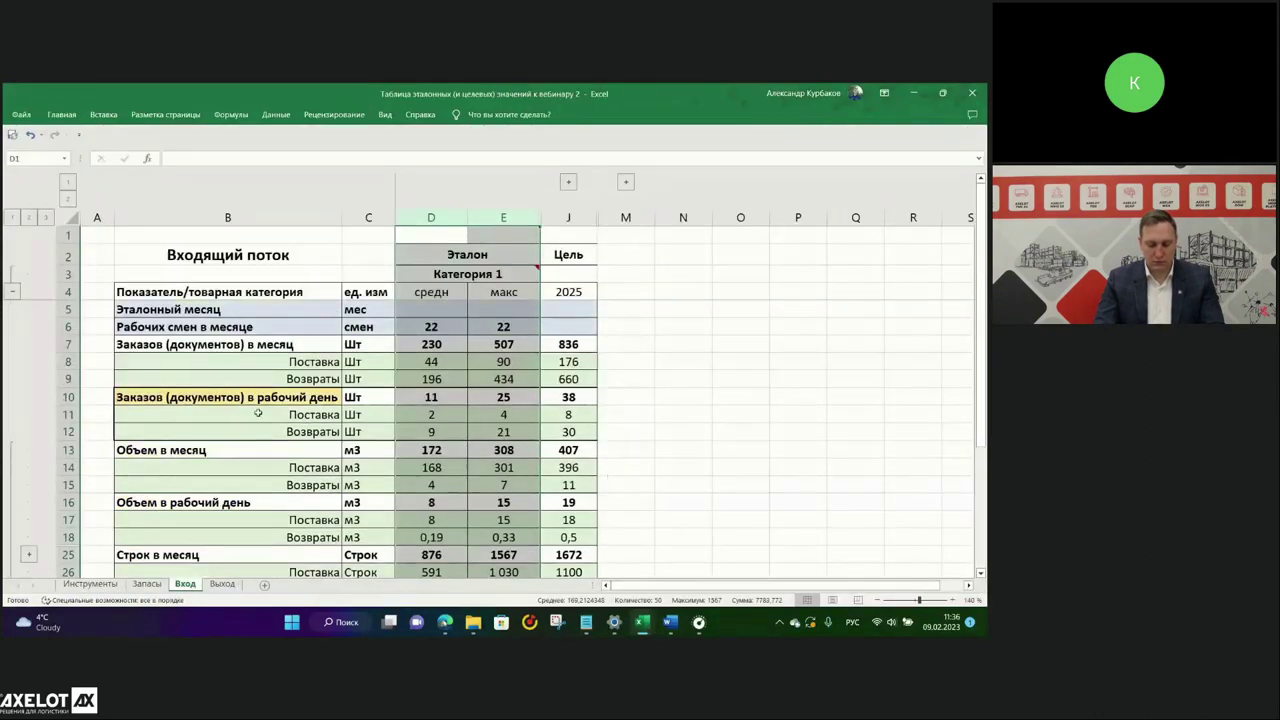
{"action": "left_click", "coordinate": [221, 394]}
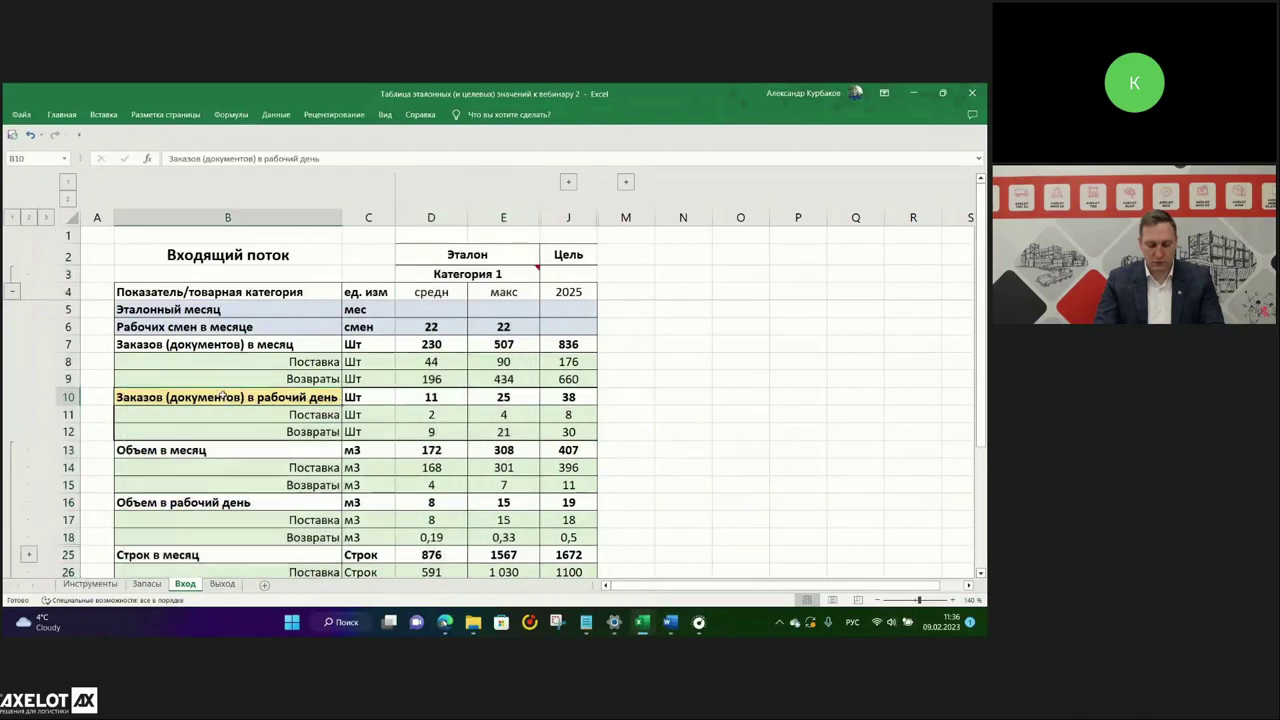
{"action": "left_click_drag", "start_coordinate": [156, 397], "coordinate": [568, 431]}
Highlight the Объем одного заказа (документа) and Строк в одном заказе (документе) blocks with their reference and target values.
{"action": "scroll", "coordinate": [565, 432], "scroll_direction": "down", "scroll_amount": 2}
{"action": "scroll", "coordinate": [565, 432], "scroll_direction": "down", "scroll_amount": 3}
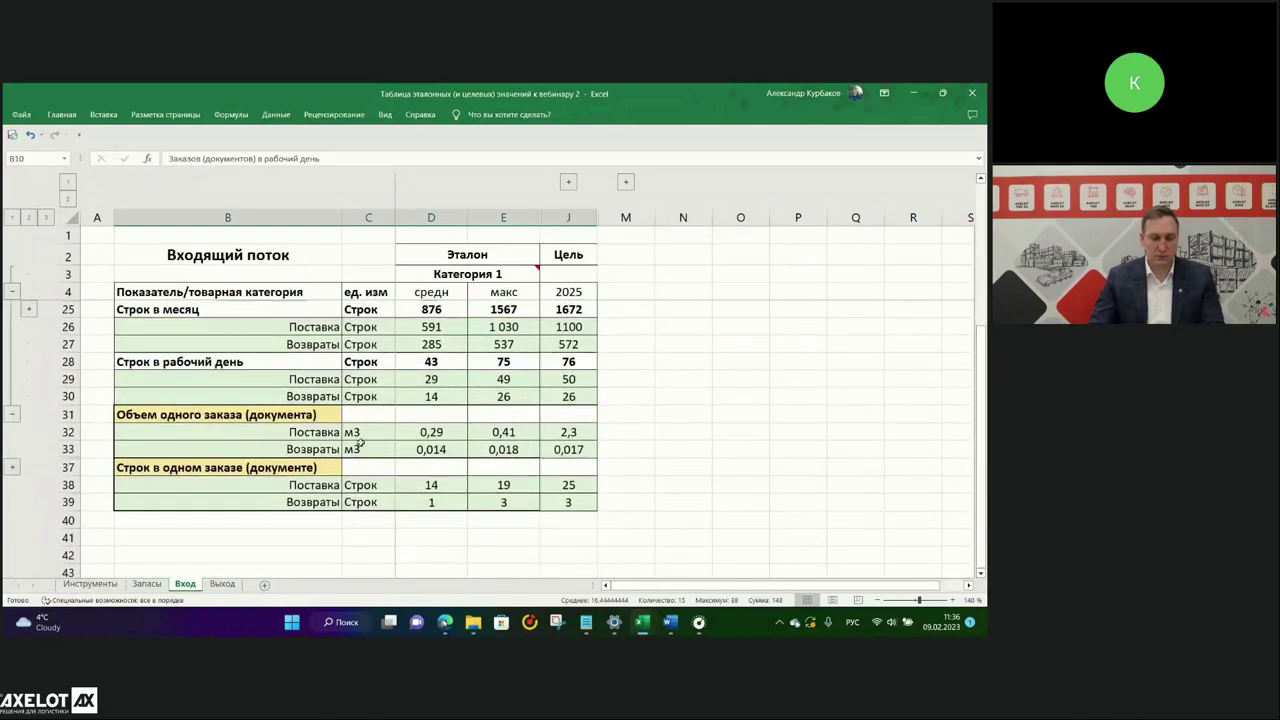
{"action": "left_click_drag", "start_coordinate": [330, 416], "coordinate": [558, 499]}
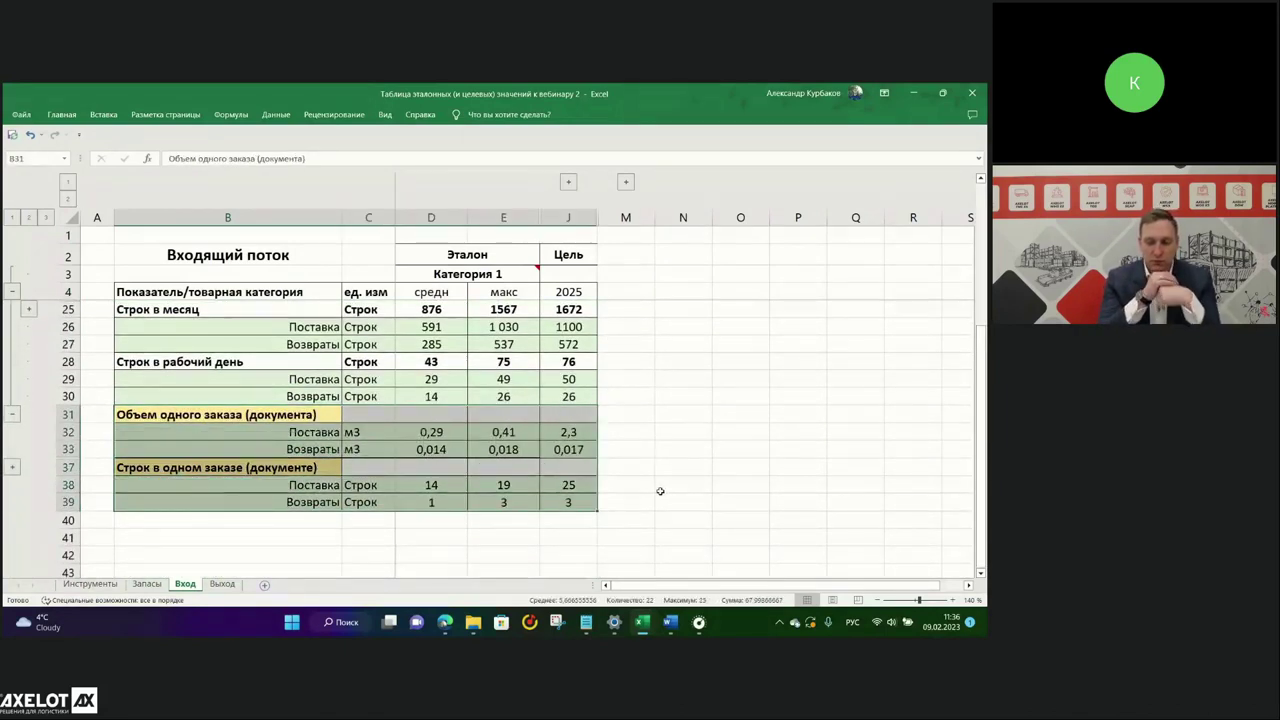
Highlight the Заказов (документов) в месяц block with its Поставка and Возвраты rows, comparing it with the working-day orders.
{"action": "scroll", "coordinate": [289, 362], "scroll_direction": "up", "scroll_amount": 5}
{"action": "left_click_drag", "start_coordinate": [290, 345], "coordinate": [546, 378]}
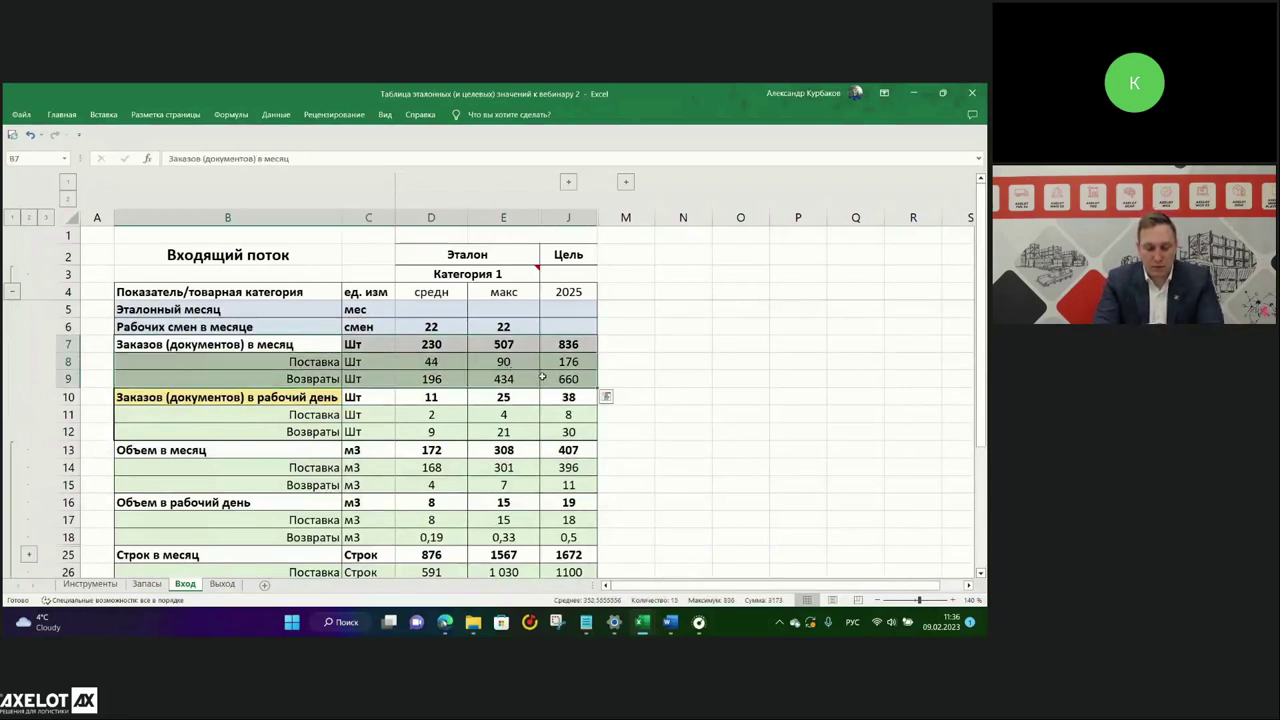
{"action": "left_click_drag", "start_coordinate": [328, 402], "coordinate": [345, 412]}
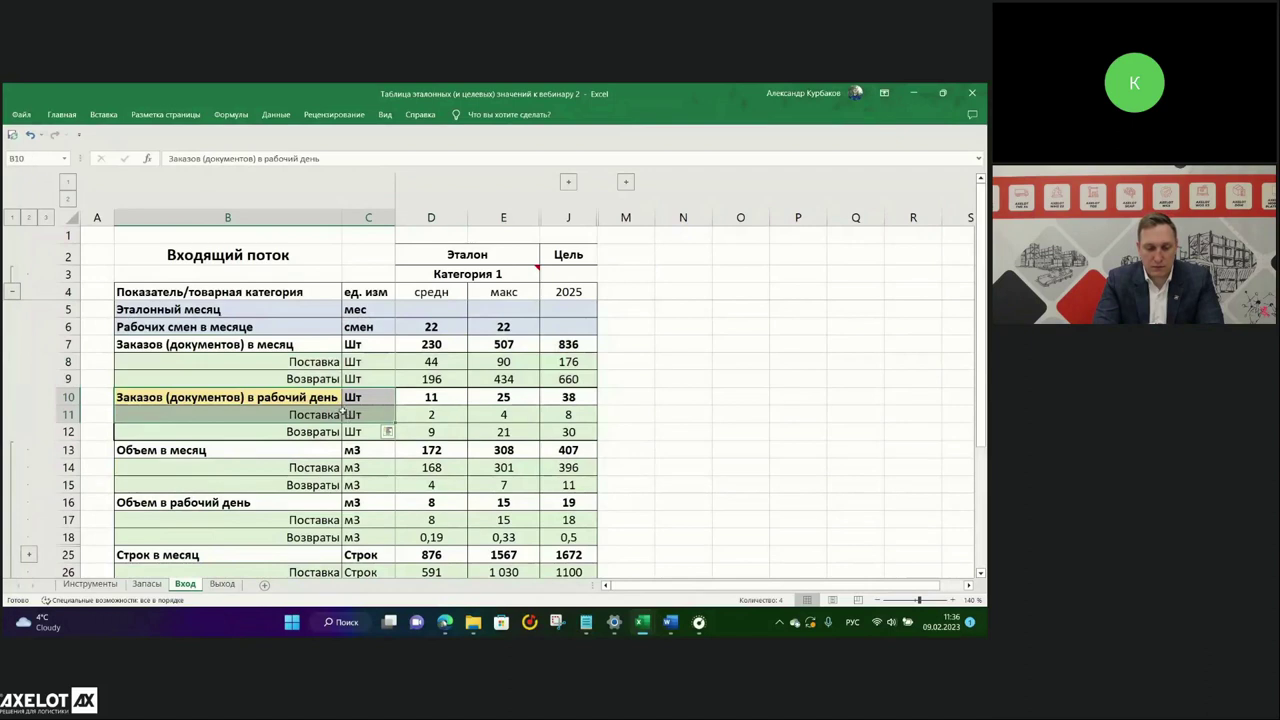
{"action": "left_click", "coordinate": [298, 344]}
{"action": "left_click_drag", "start_coordinate": [298, 344], "coordinate": [566, 385]}
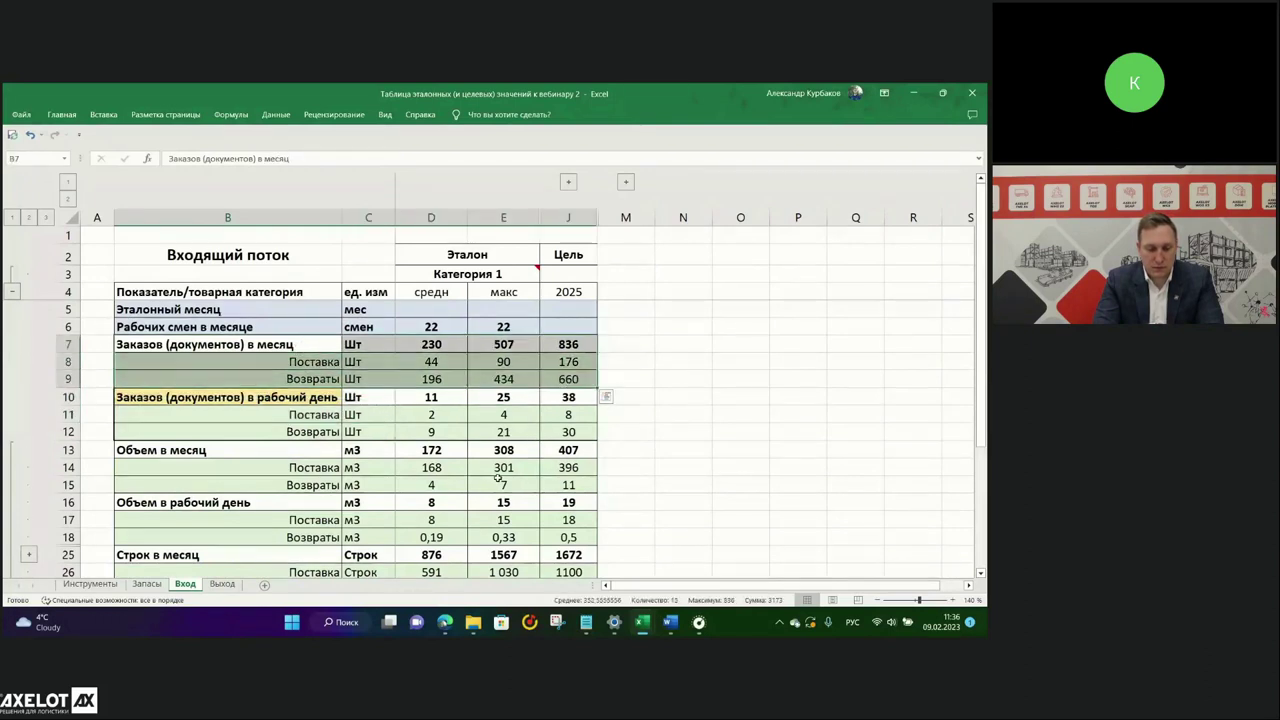
Review the average and maximum monthly order values for Поставка and Возвраты, highlighting the whole Заказов (документов) в месяц block.
{"action": "left_click", "coordinate": [409, 359]}
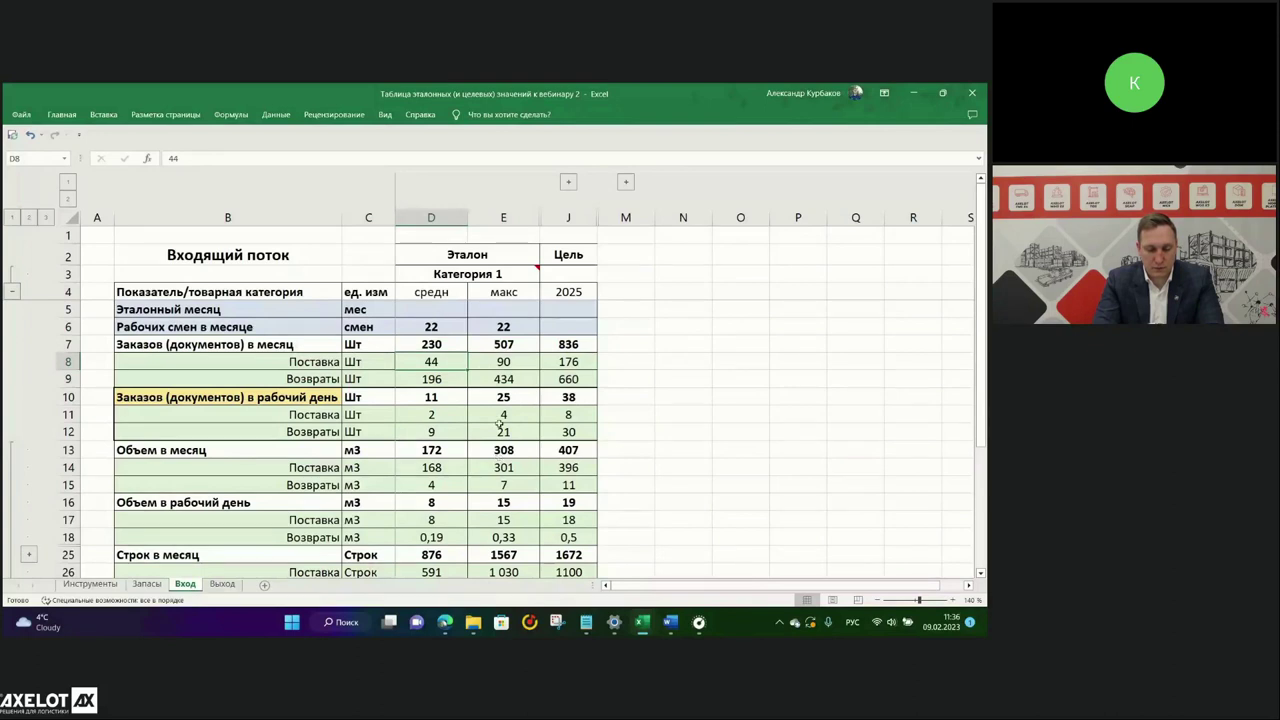
{"action": "key", "text": "Right"}
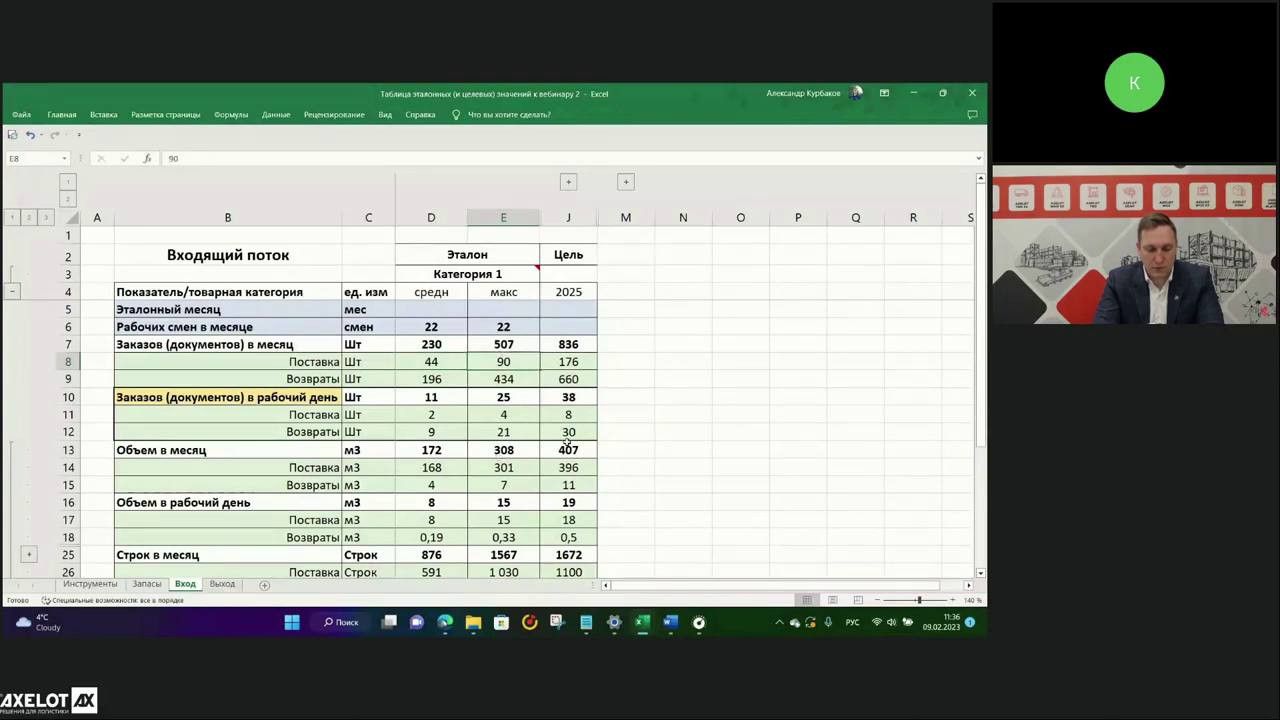
{"action": "left_click", "coordinate": [300, 381]}
{"action": "left_click", "coordinate": [437, 384]}
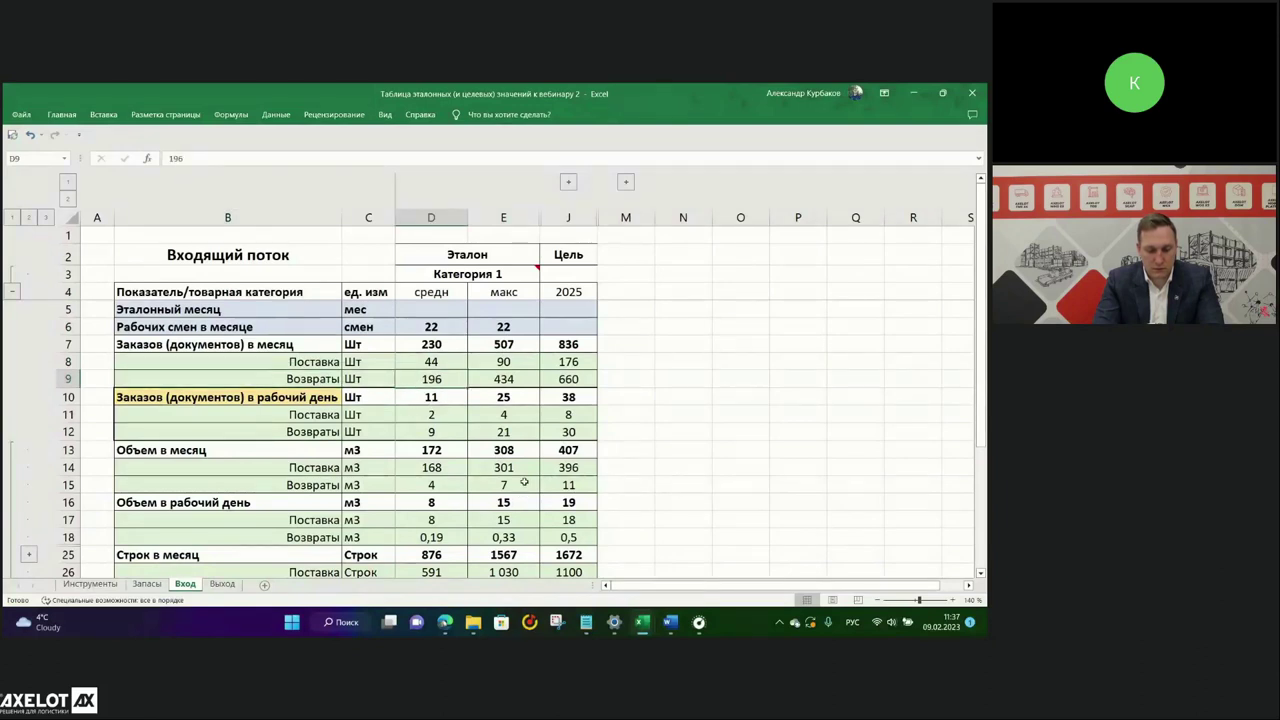
{"action": "left_click", "coordinate": [500, 382]}
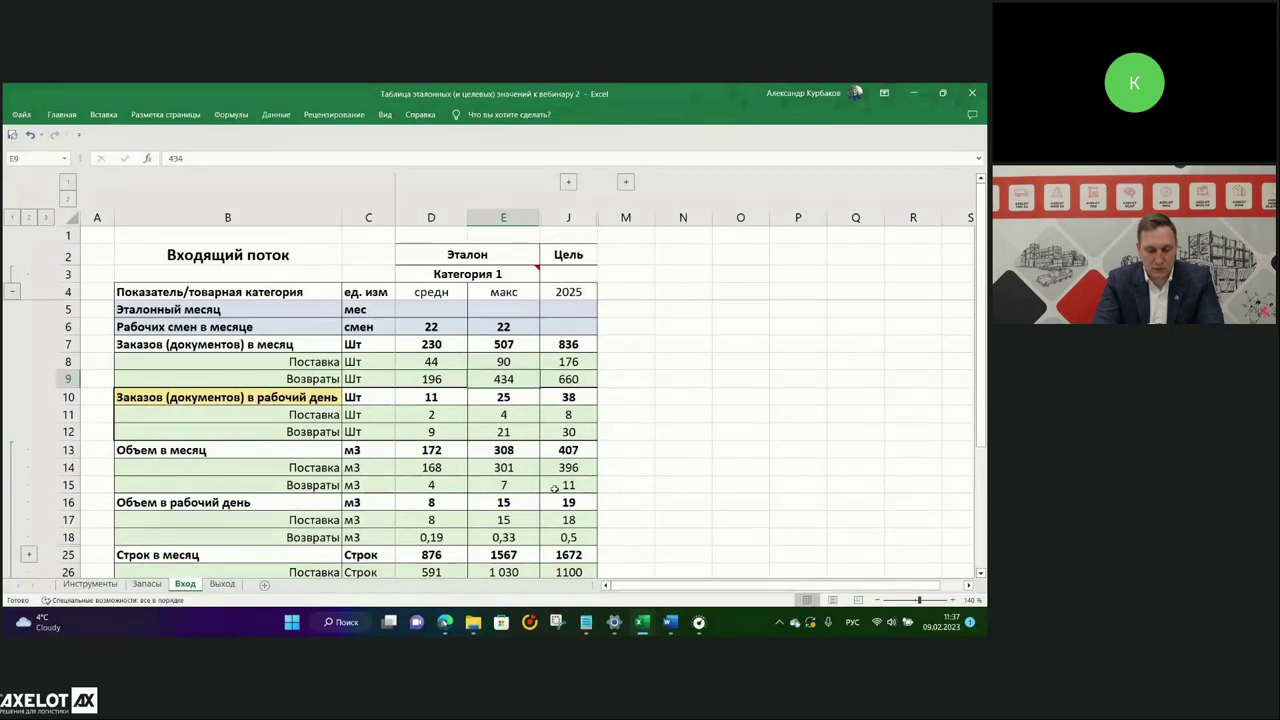
{"action": "left_click_drag", "start_coordinate": [262, 343], "coordinate": [566, 381]}
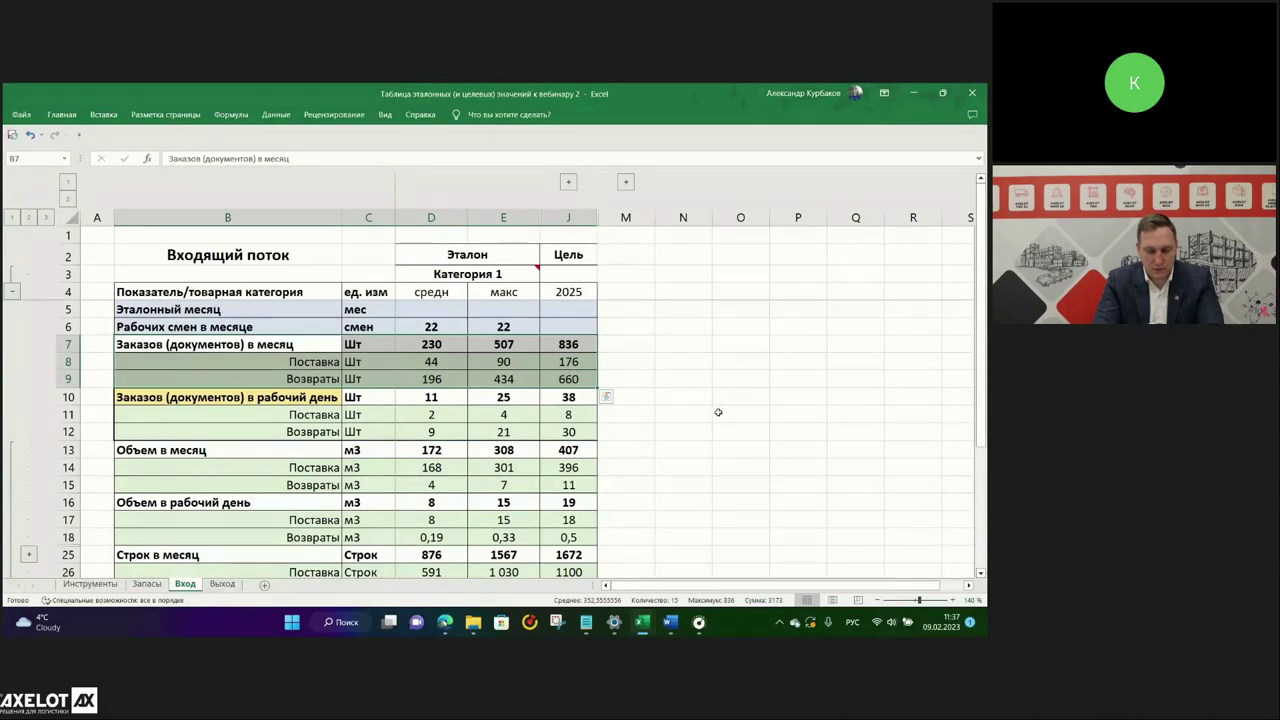
{"action": "left_click", "coordinate": [439, 358]}
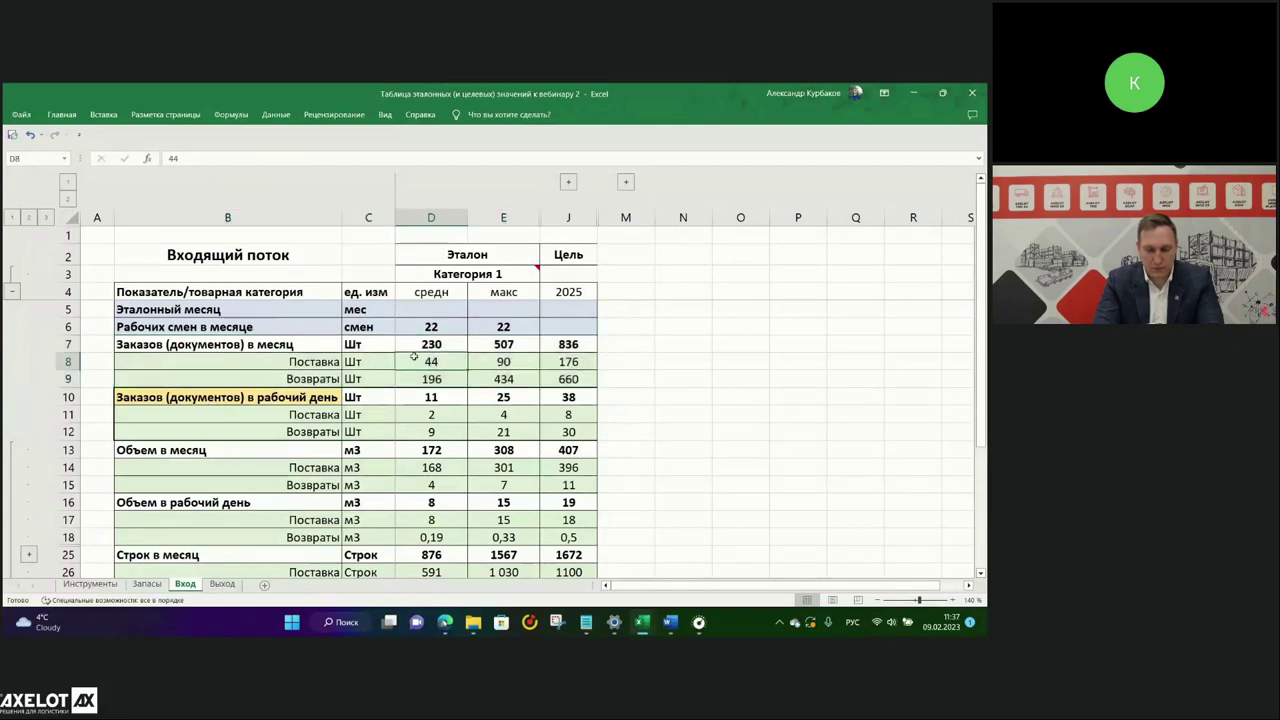
Highlight the Заказов (документов) в рабочий день block, checking the average and maximum values of its Поставка and Возвраты rows.
{"action": "left_click_drag", "start_coordinate": [230, 397], "coordinate": [552, 438]}
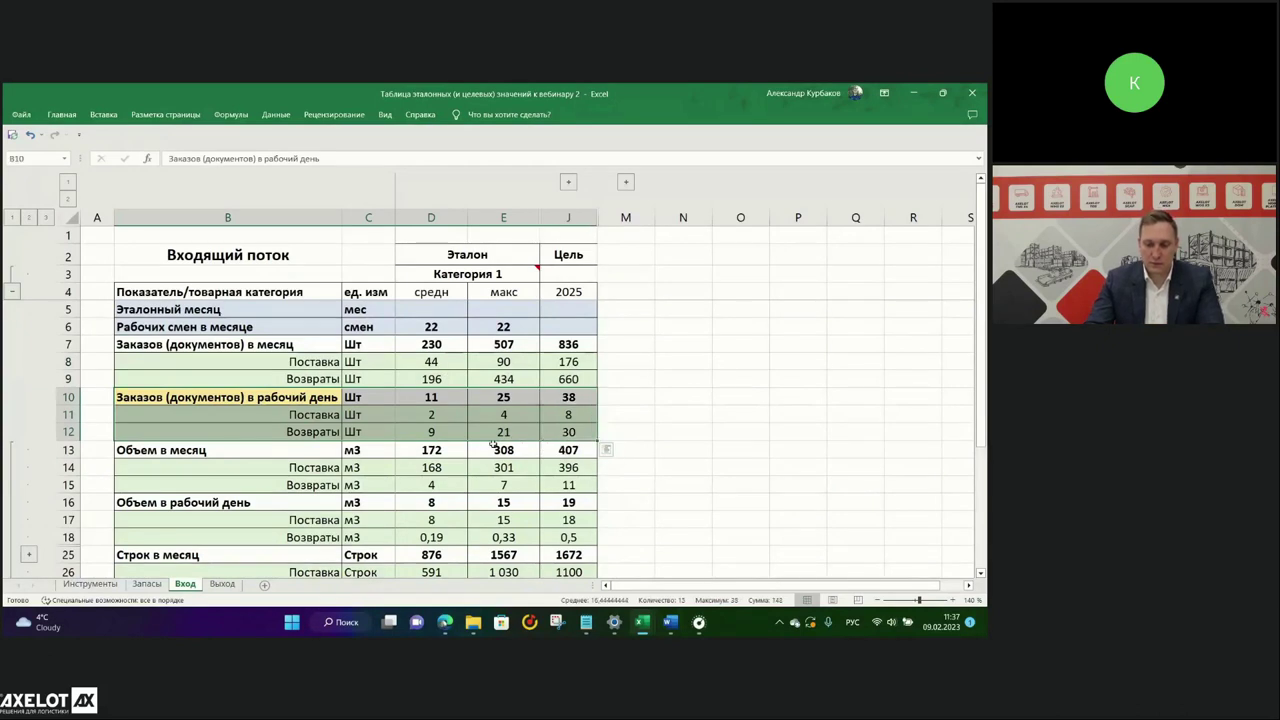
{"action": "left_click", "coordinate": [433, 413]}
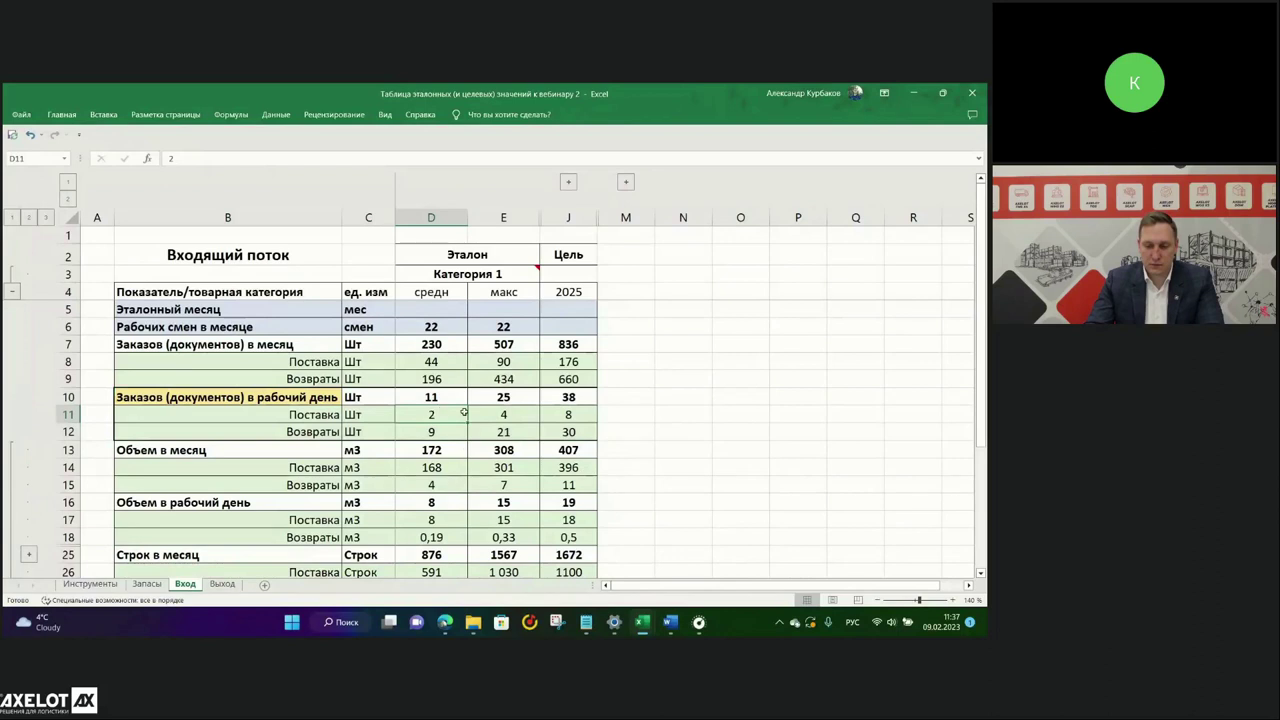
{"action": "key", "text": "Right"}
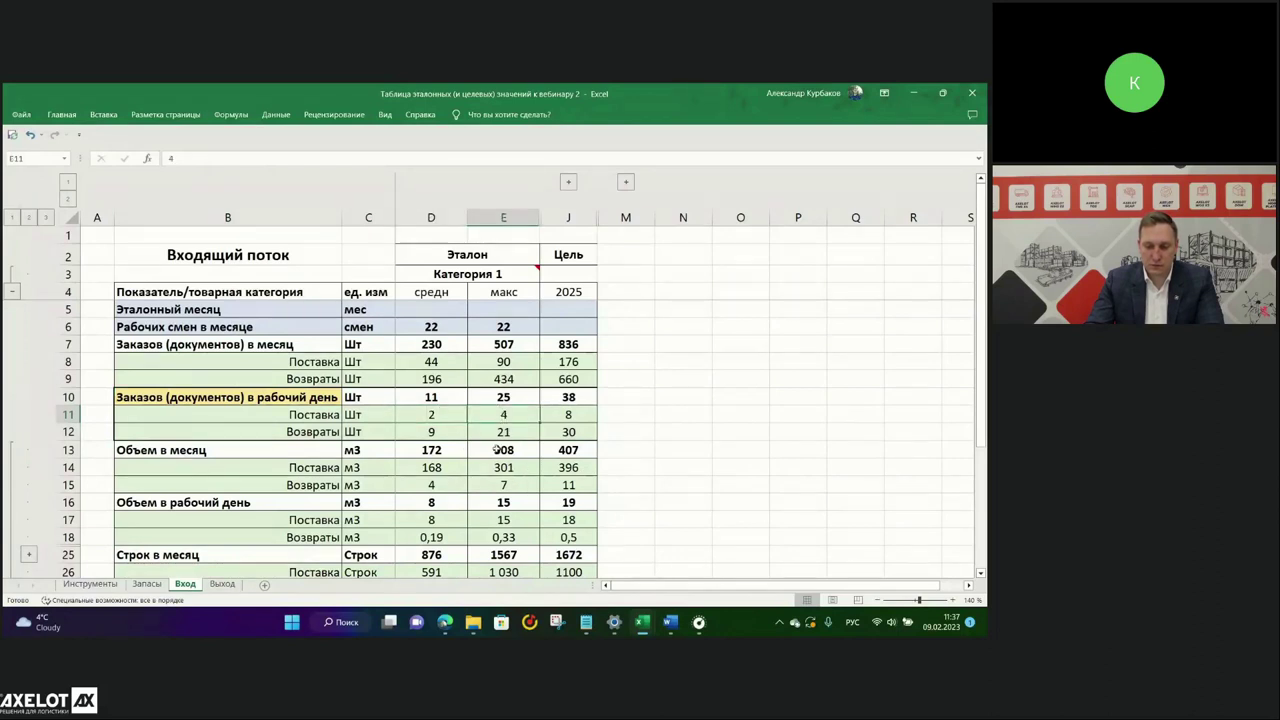
{"action": "left_click_drag", "start_coordinate": [447, 431], "coordinate": [520, 431]}
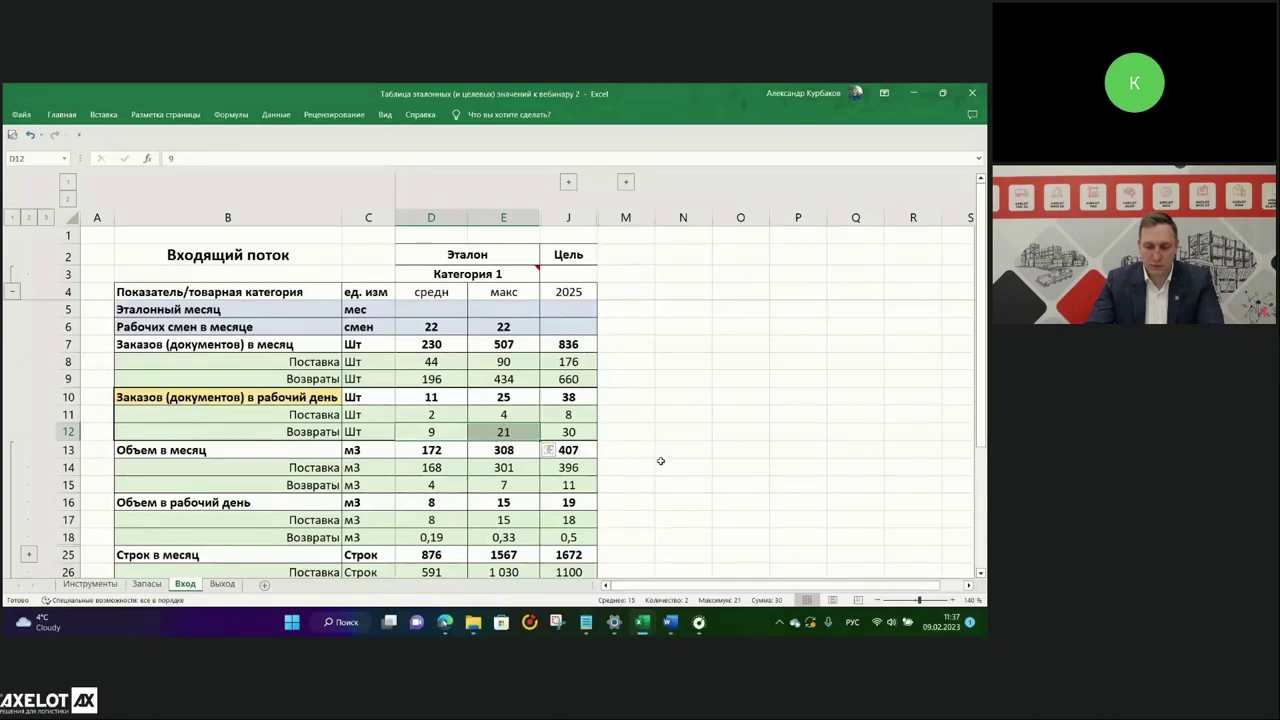
Highlight the Объем в месяц and Объем в рабочий день blocks with their reference and target values.
{"action": "scroll", "coordinate": [550, 400], "scroll_direction": "down", "scroll_amount": 1}
{"action": "left_click_drag", "start_coordinate": [285, 398], "coordinate": [557, 430]}
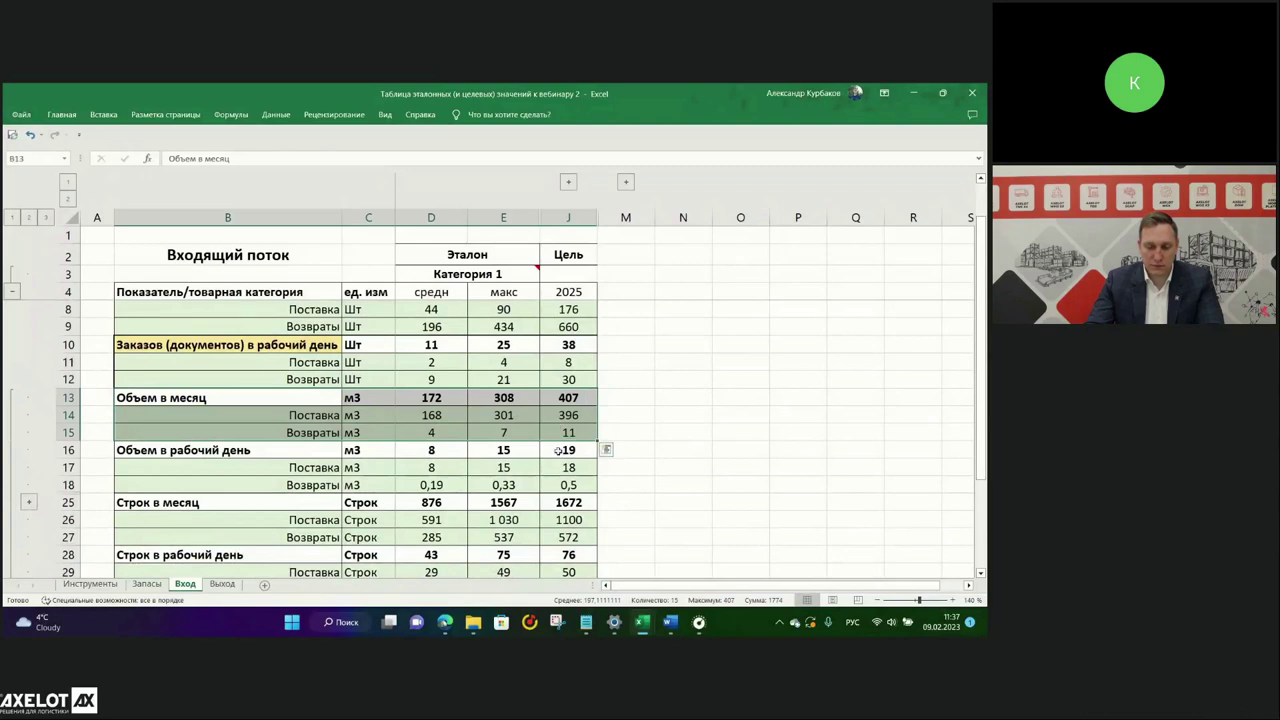
{"action": "left_click_drag", "start_coordinate": [257, 455], "coordinate": [543, 485]}
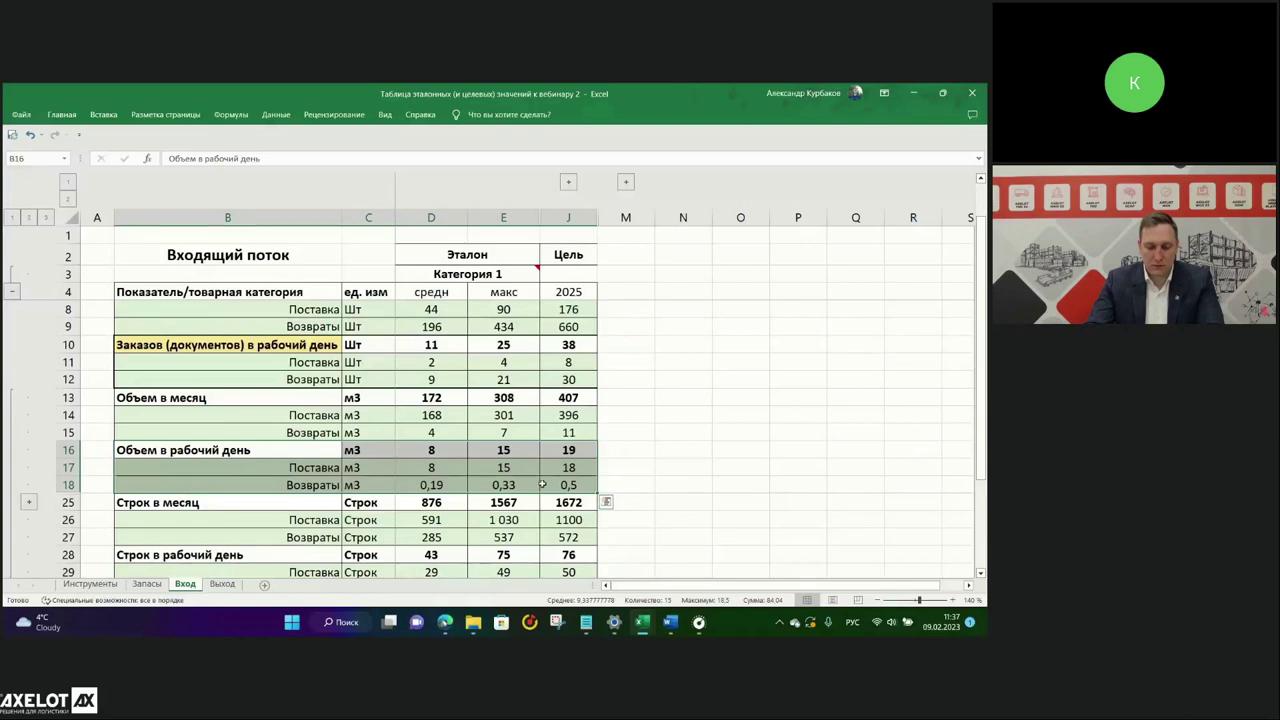
{"action": "scroll", "coordinate": [540, 484], "scroll_direction": "down", "scroll_amount": 2}
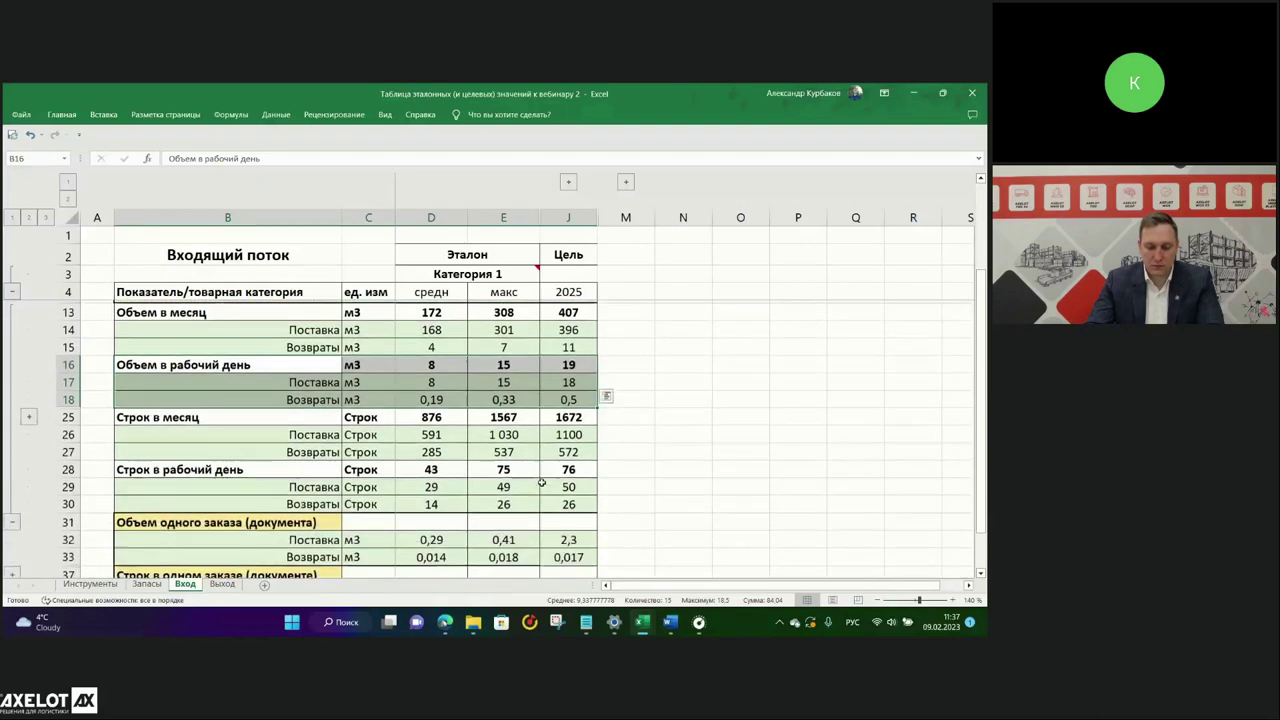
{"action": "scroll", "coordinate": [540, 484], "scroll_direction": "up", "scroll_amount": 3}
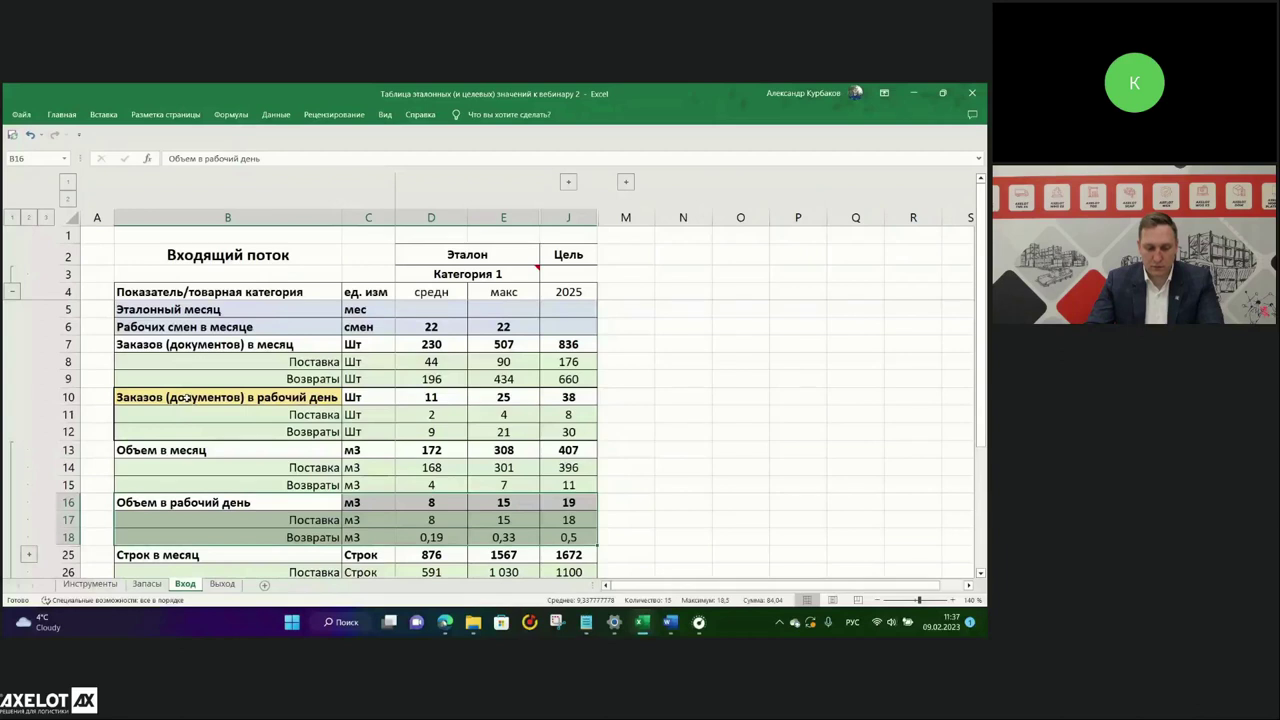
Compare the average working-day order values for Поставка and Возвраты with the average working-day volume of Поставка.
{"action": "left_click", "coordinate": [446, 416]}
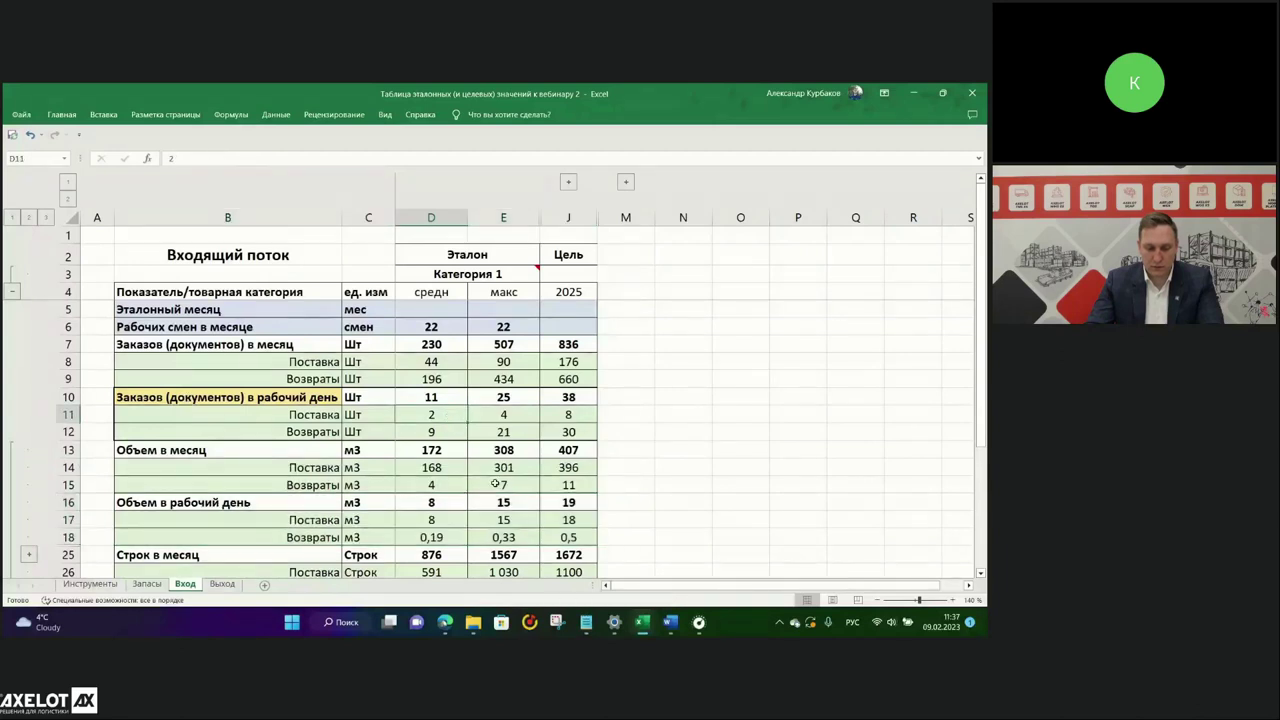
{"action": "left_click", "coordinate": [442, 519]}
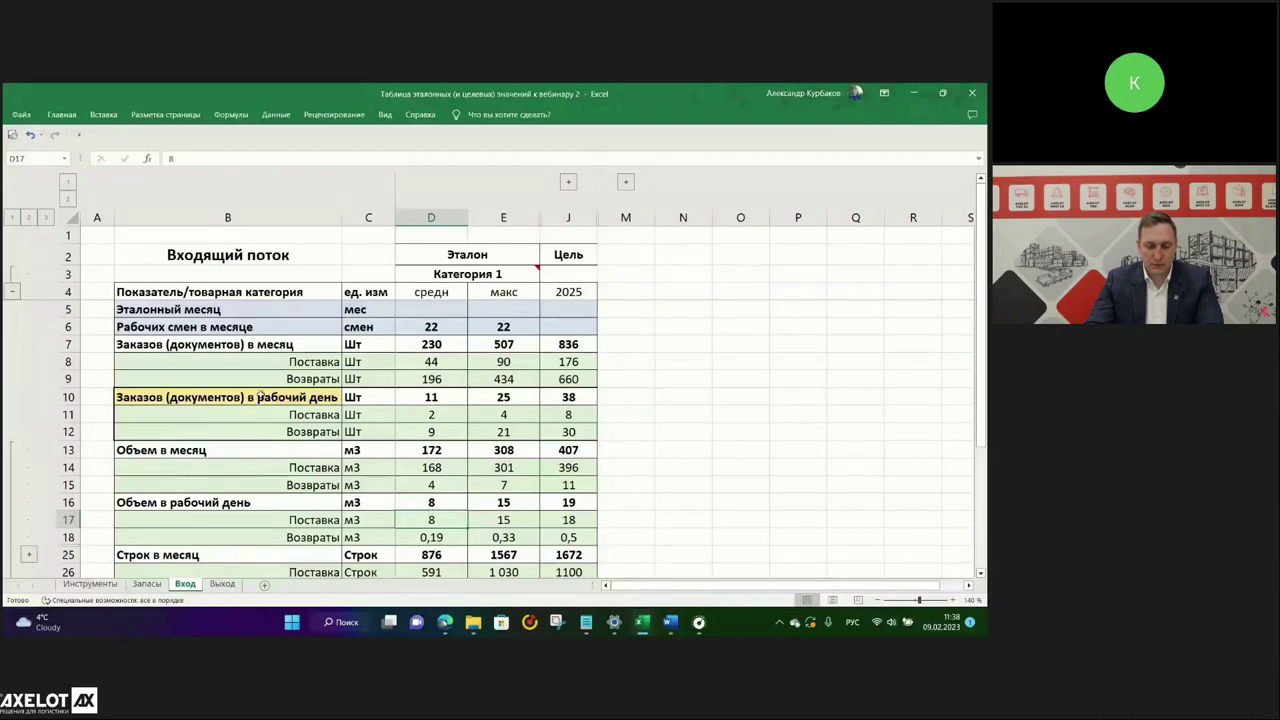
{"action": "left_click", "coordinate": [258, 396]}
{"action": "left_click", "coordinate": [435, 400]}
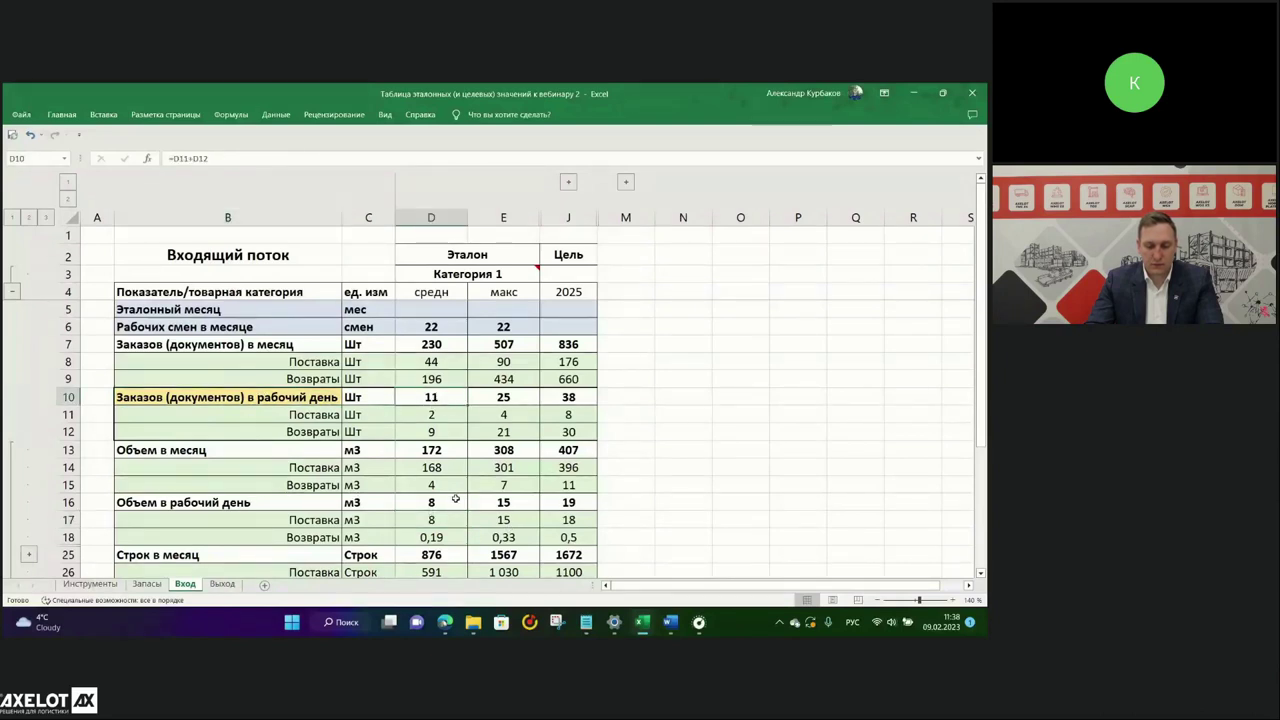
{"action": "left_click_drag", "start_coordinate": [438, 413], "coordinate": [436, 432]}
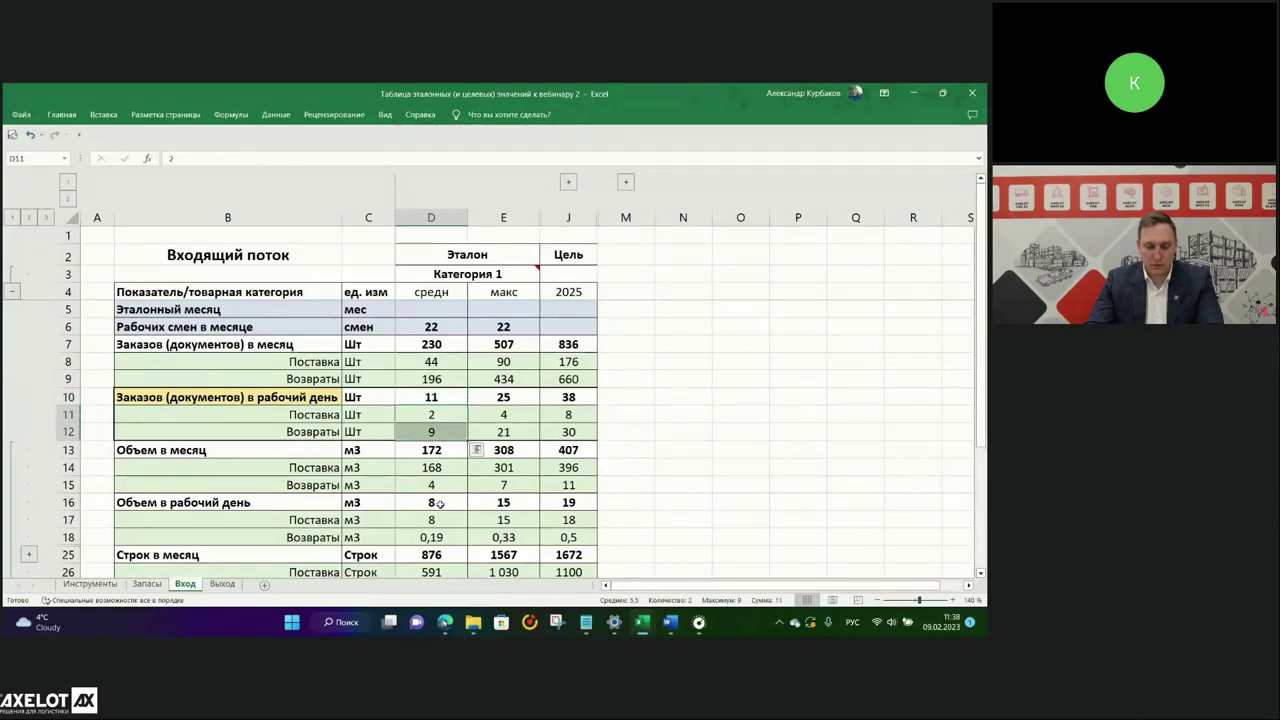
Check the average values in Объем в рабочий день against the working-day Возвраты orders, highlighting the whole volume block.
{"action": "left_click", "coordinate": [440, 503]}
{"action": "scroll", "coordinate": [464, 531], "scroll_direction": "down", "scroll_amount": 1}
{"action": "left_click", "coordinate": [446, 470]}
{"action": "left_click", "coordinate": [452, 487]}
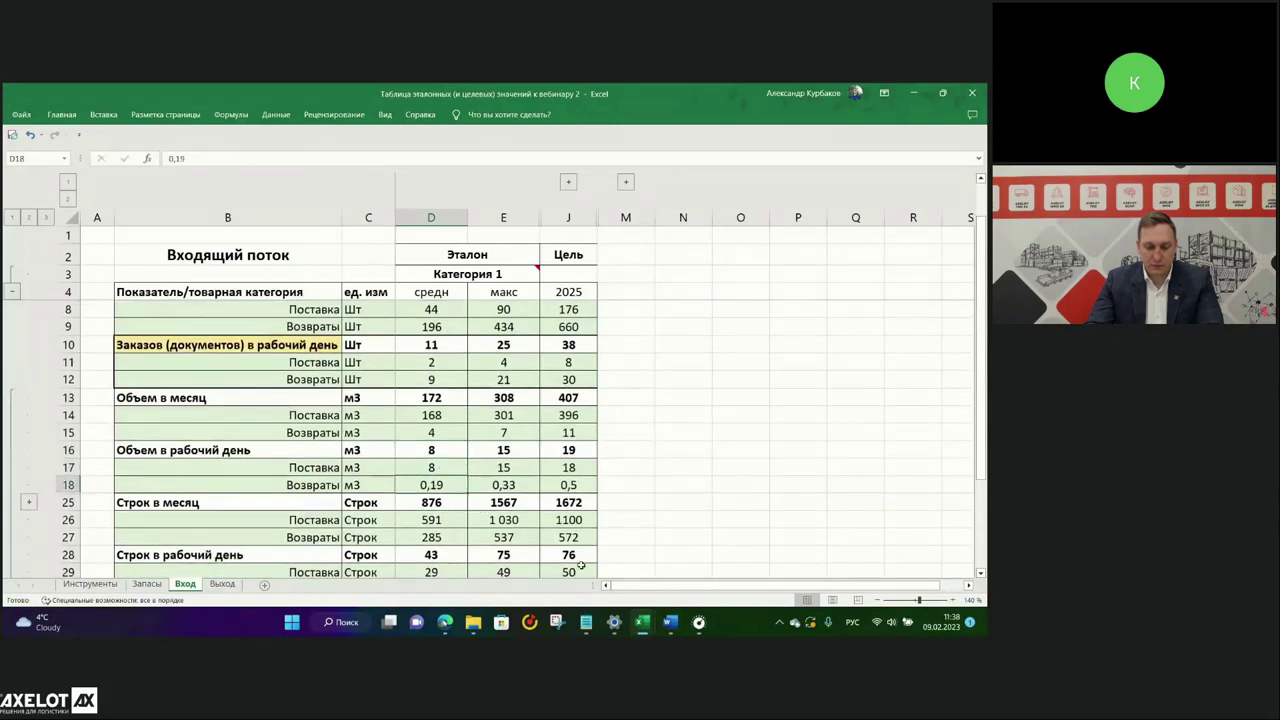
{"action": "left_click", "coordinate": [429, 379]}
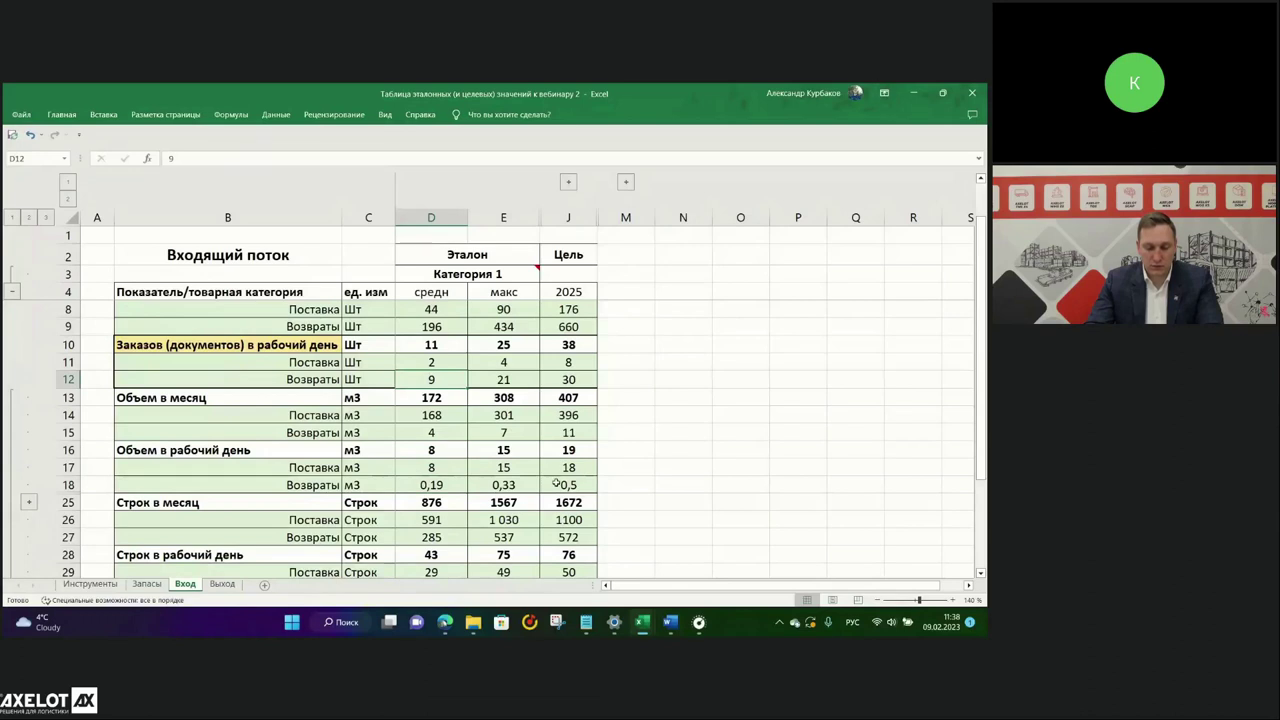
{"action": "left_click_drag", "start_coordinate": [205, 449], "coordinate": [565, 487]}
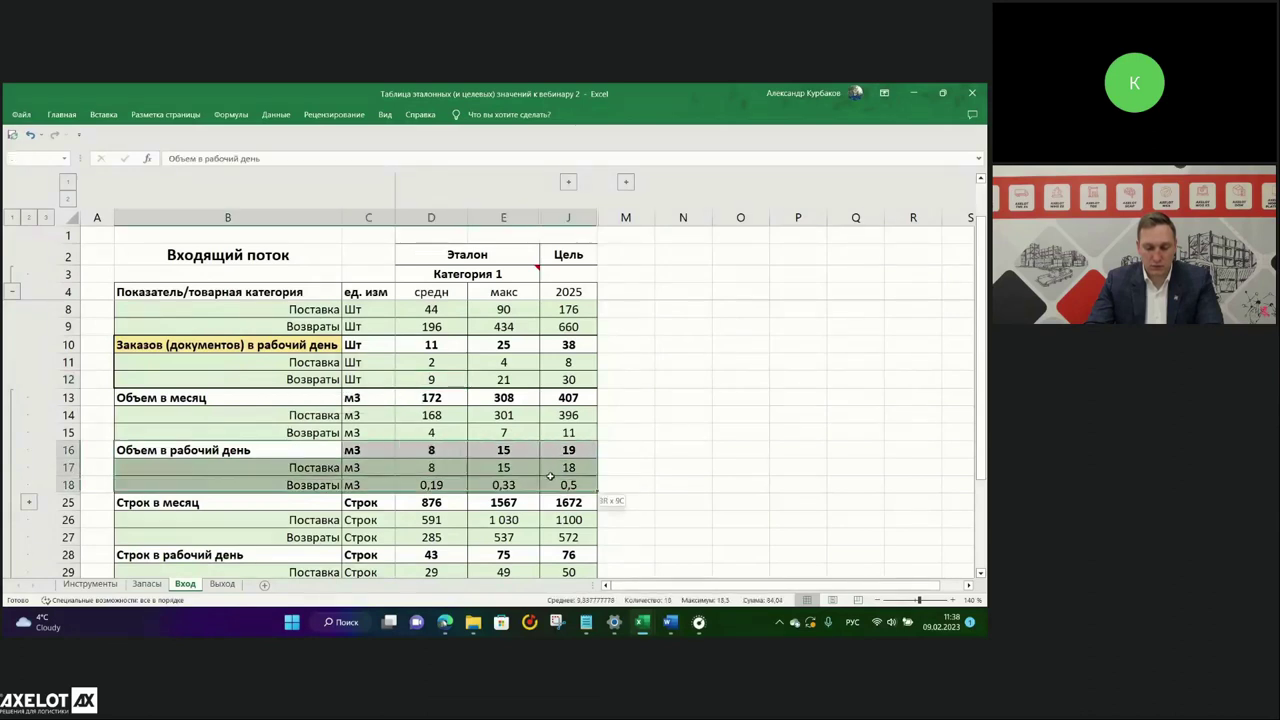
Review the Строк в месяц and Строк в рабочий день blocks, highlighting the working-day lines heading and its Поставка label.
{"action": "scroll", "coordinate": [537, 497], "scroll_direction": "down", "scroll_amount": 1}
{"action": "scroll", "coordinate": [537, 497], "scroll_direction": "down", "scroll_amount": 1}
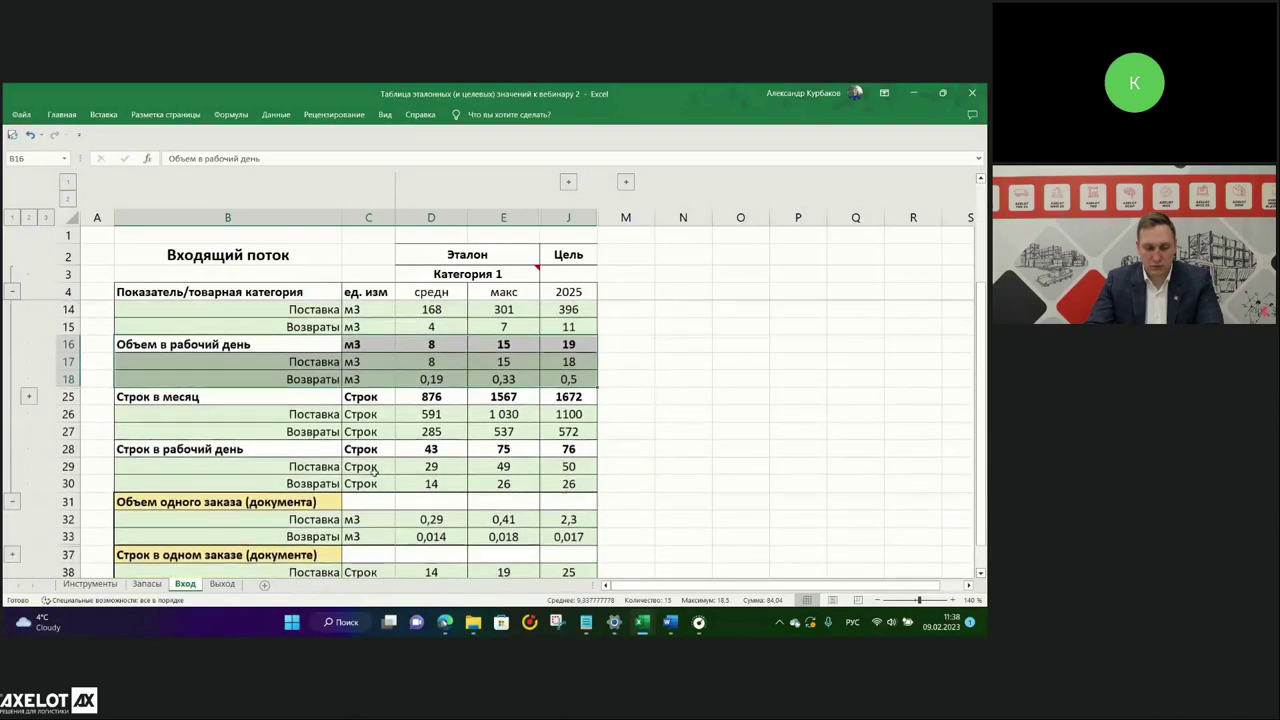
{"action": "mouse_move", "coordinate": [293, 388]}
{"action": "left_mouse_down"}
{"action": "mouse_move", "coordinate": [540, 425]}
{"action": "mouse_move", "coordinate": [295, 410]}
{"action": "left_mouse_up"}
{"action": "left_click", "coordinate": [517, 387]}
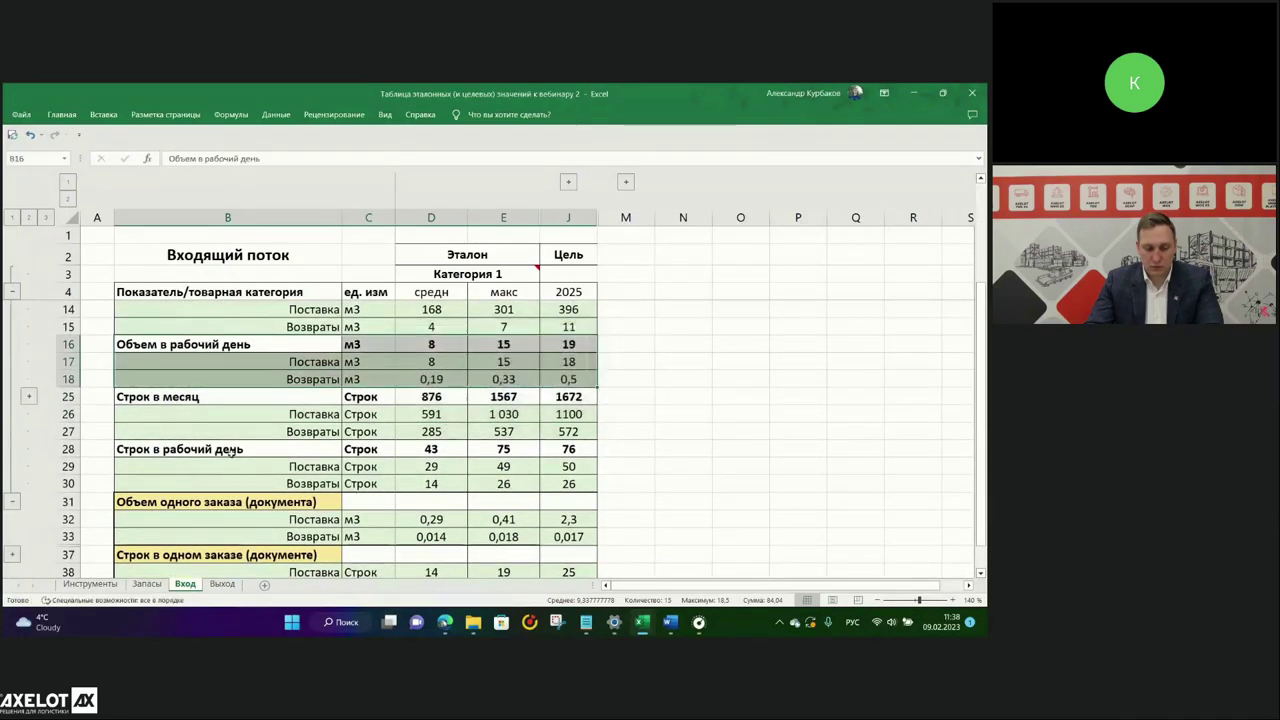
{"action": "left_click_drag", "start_coordinate": [270, 448], "coordinate": [350, 468]}
{"action": "scroll", "coordinate": [334, 484], "scroll_direction": "down", "scroll_amount": 2}
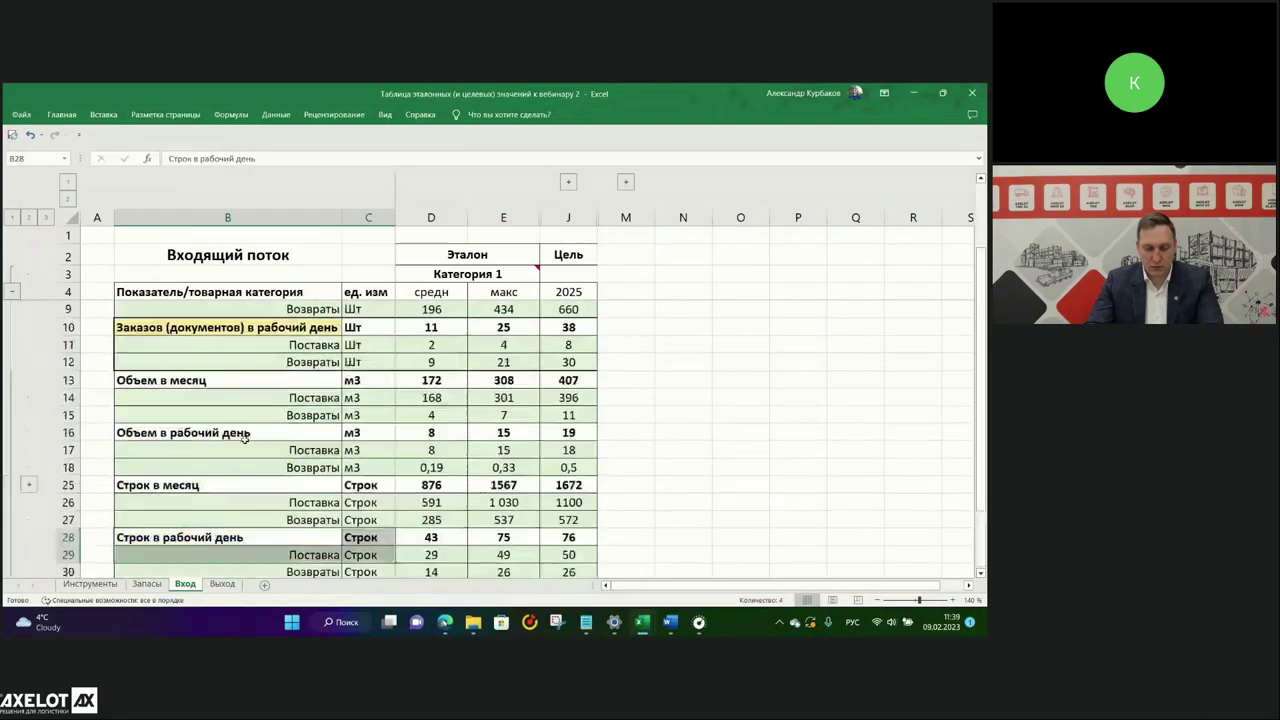
Compare the average total of working-day orders with the average Поставка and Возвраты values in Объем одного заказа (документа).
{"action": "scroll", "coordinate": [200, 415], "scroll_direction": "up", "scroll_amount": 5}
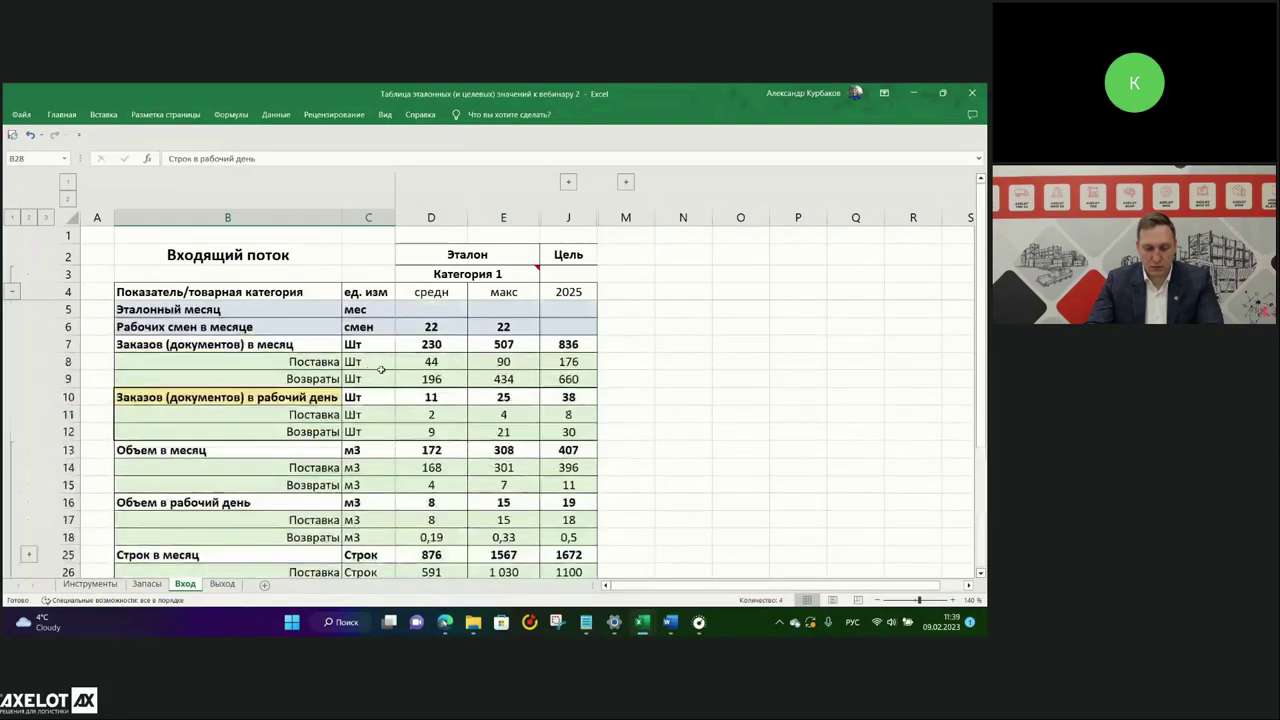
{"action": "left_click", "coordinate": [454, 399]}
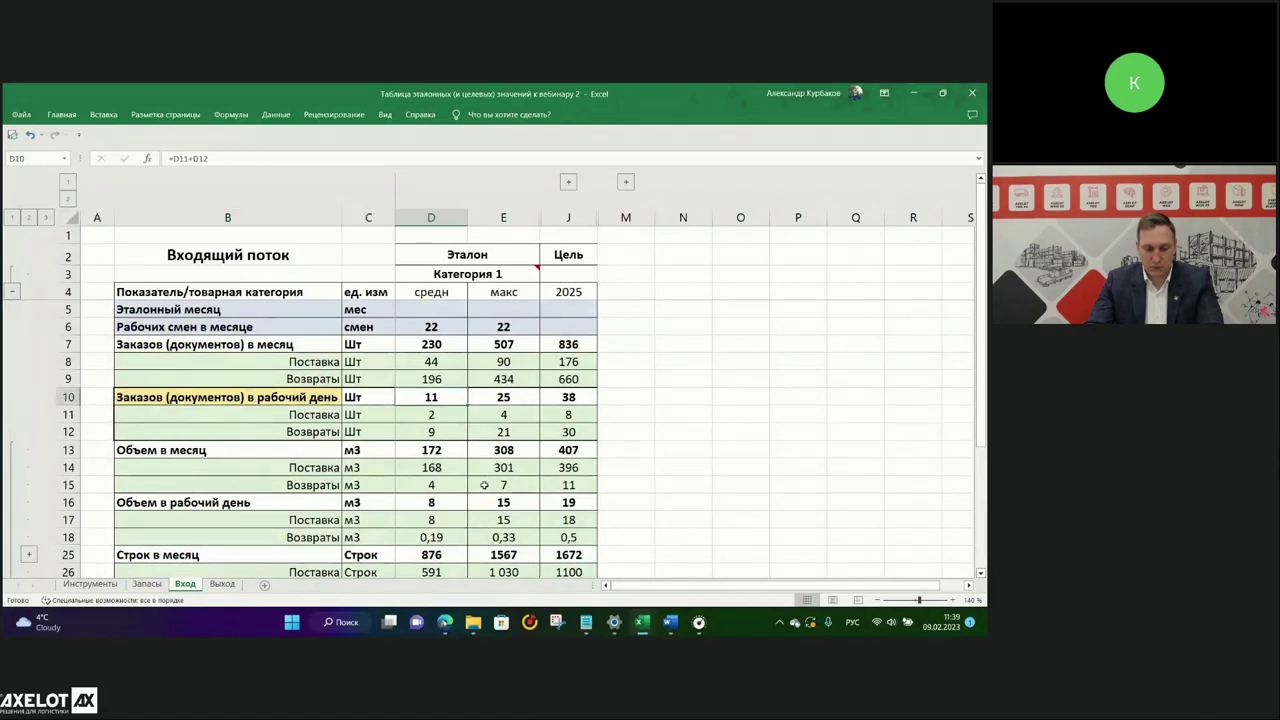
{"action": "scroll", "coordinate": [484, 485], "scroll_direction": "down", "scroll_amount": 4}
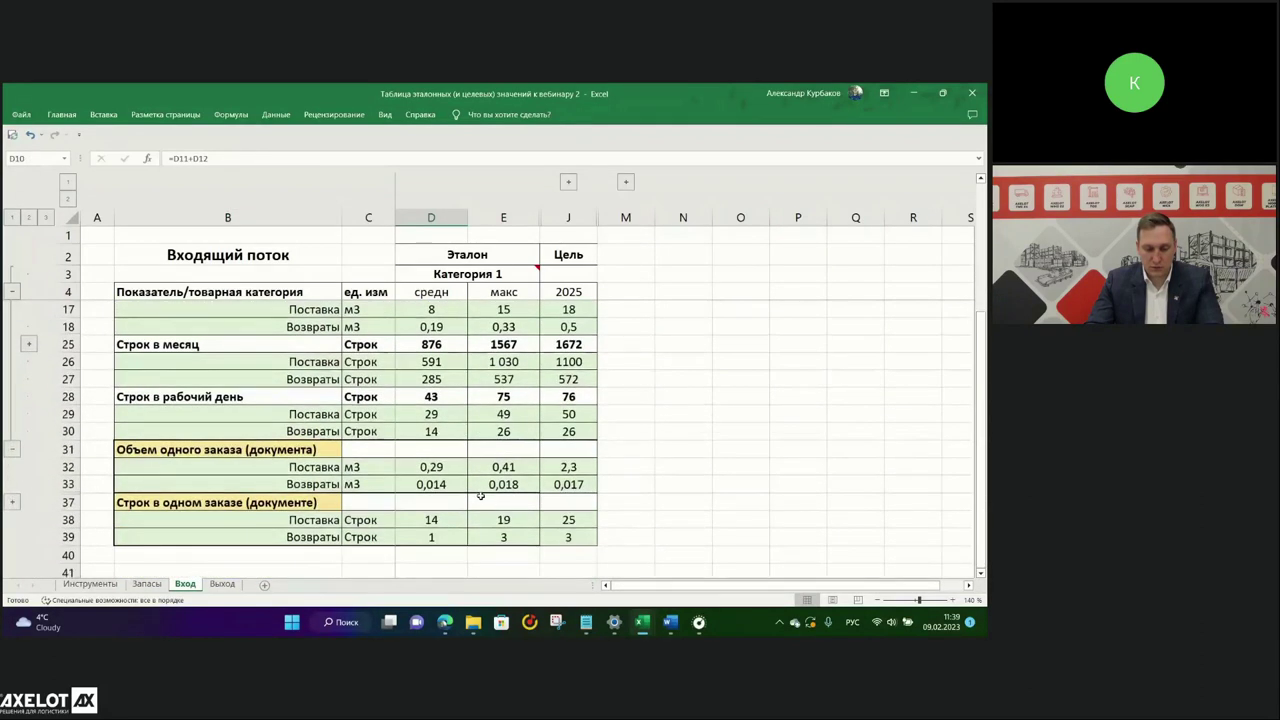
{"action": "left_click", "coordinate": [438, 468]}
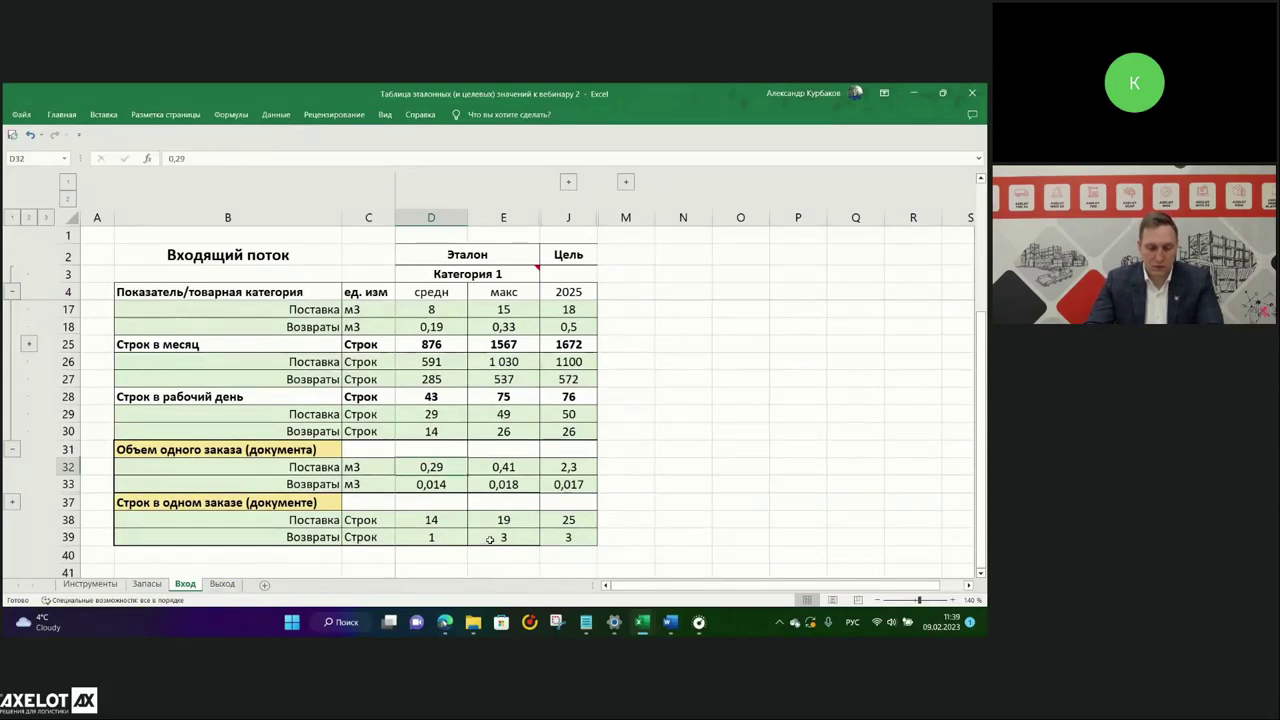
{"action": "left_click", "coordinate": [447, 485]}
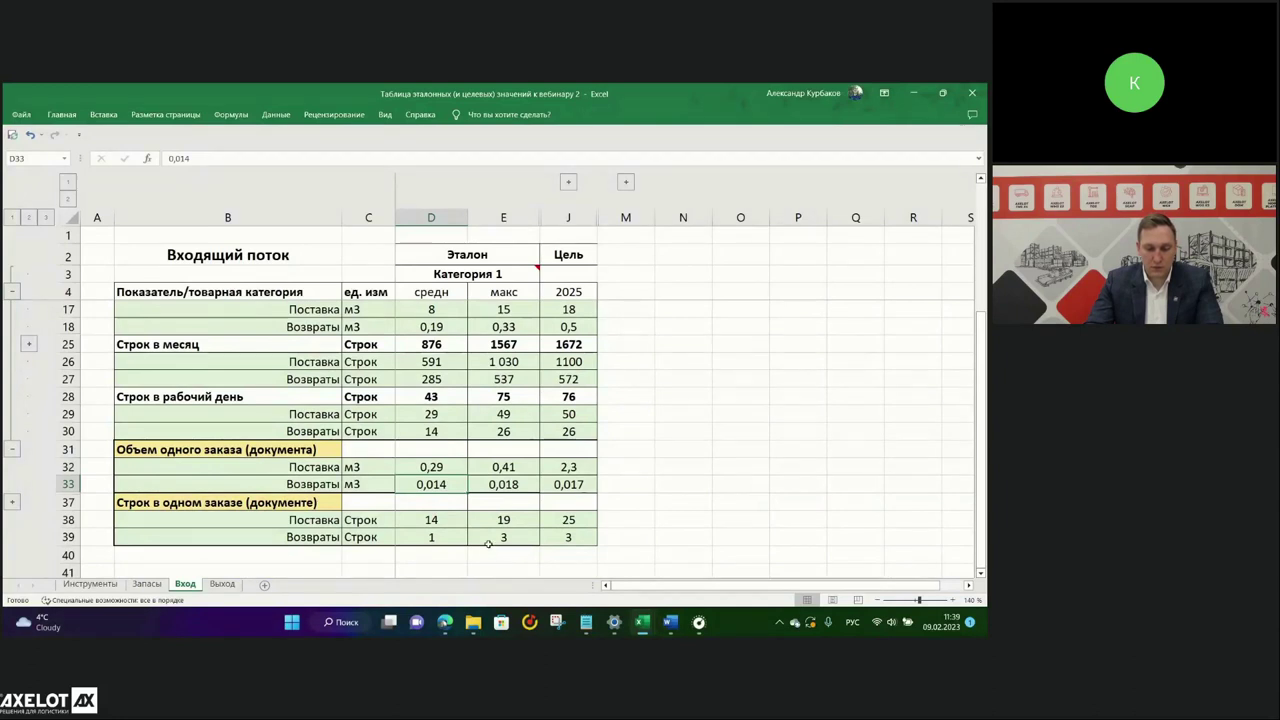
Check the average Поставка and Возвраты values in Строк в одном заказе (документе) and highlight both row labels.
{"action": "left_click", "coordinate": [456, 521]}
{"action": "mouse_move", "coordinate": [645, 622]}
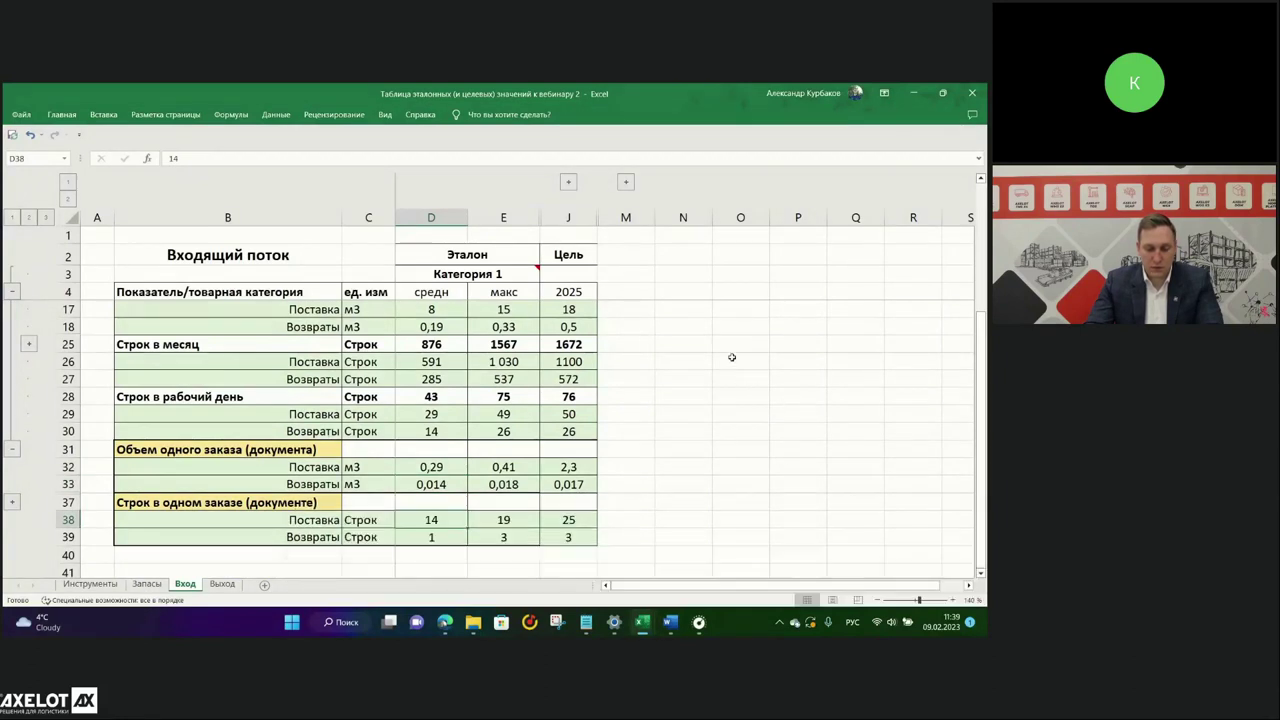
{"action": "left_click", "coordinate": [465, 538]}
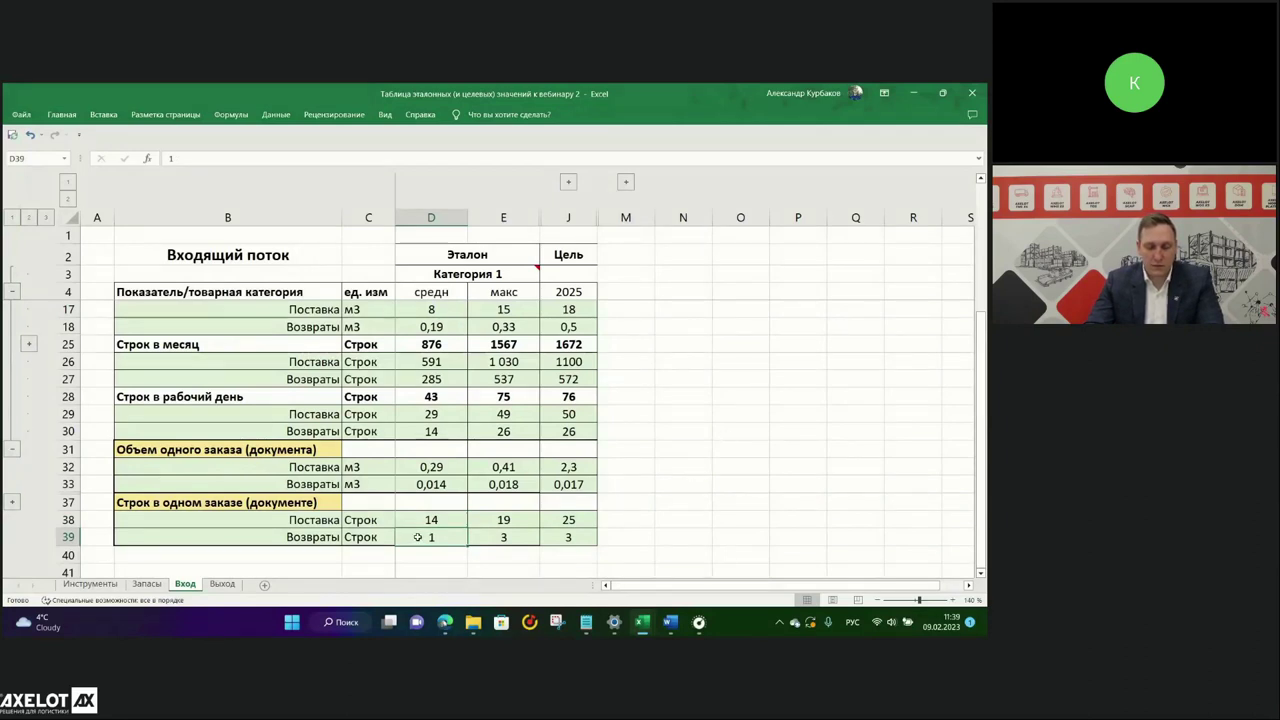
{"action": "left_click", "coordinate": [309, 522]}
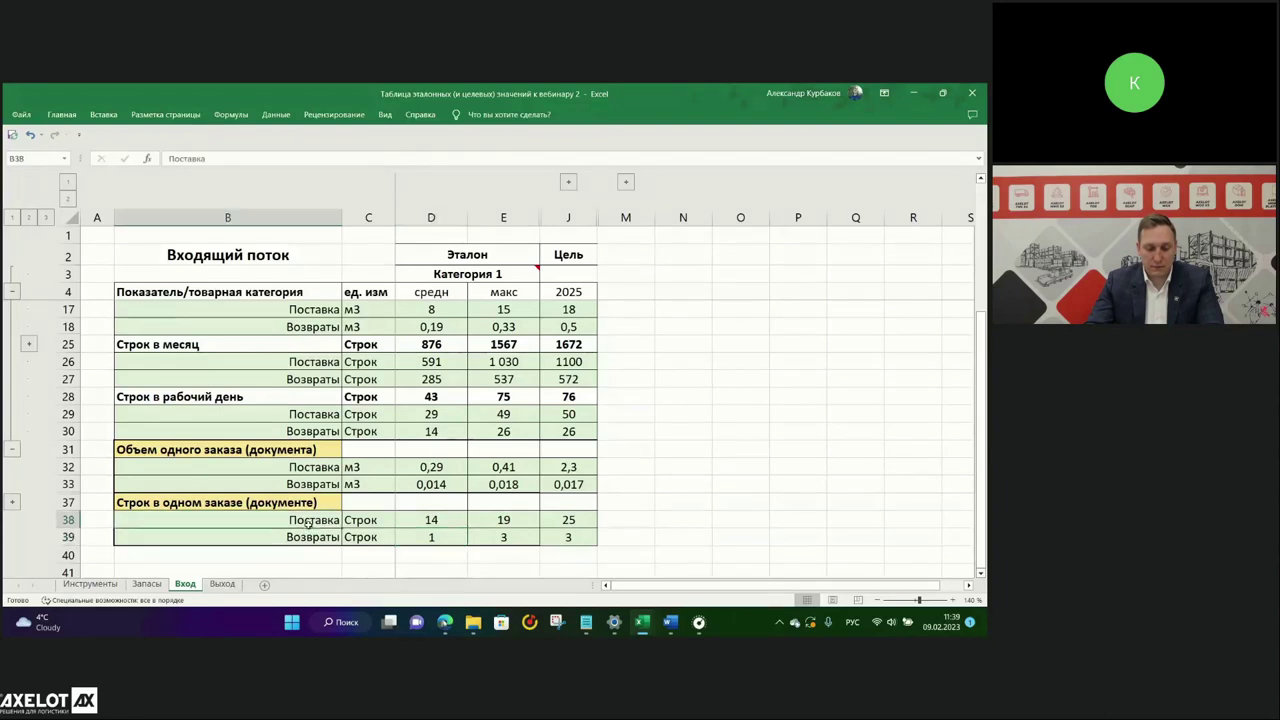
{"action": "left_click_drag", "start_coordinate": [309, 522], "coordinate": [318, 539]}
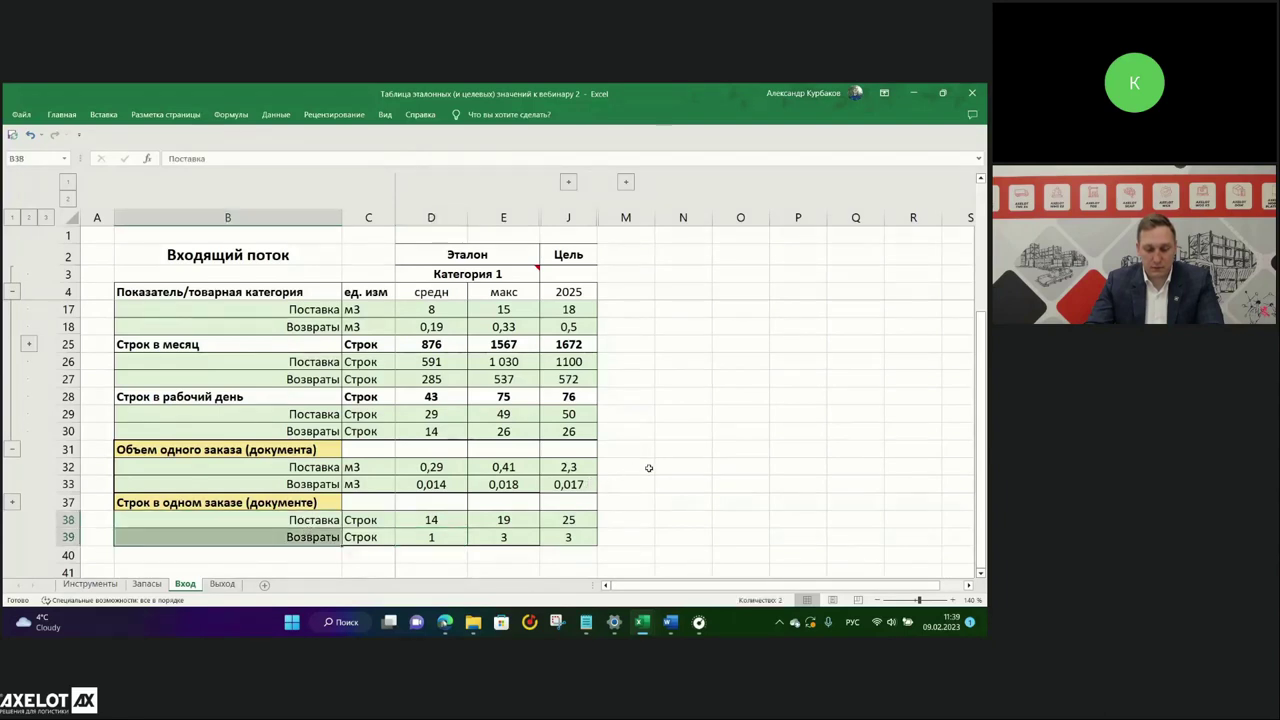
Highlight the average and maximum Эталон columns across the sheet and briefly expand the grouped Вес в месяц and Вес в рабочий день rows.
{"action": "scroll", "coordinate": [653, 468], "scroll_direction": "up", "scroll_amount": 4}
{"action": "left_click_drag", "start_coordinate": [526, 222], "coordinate": [448, 220]}
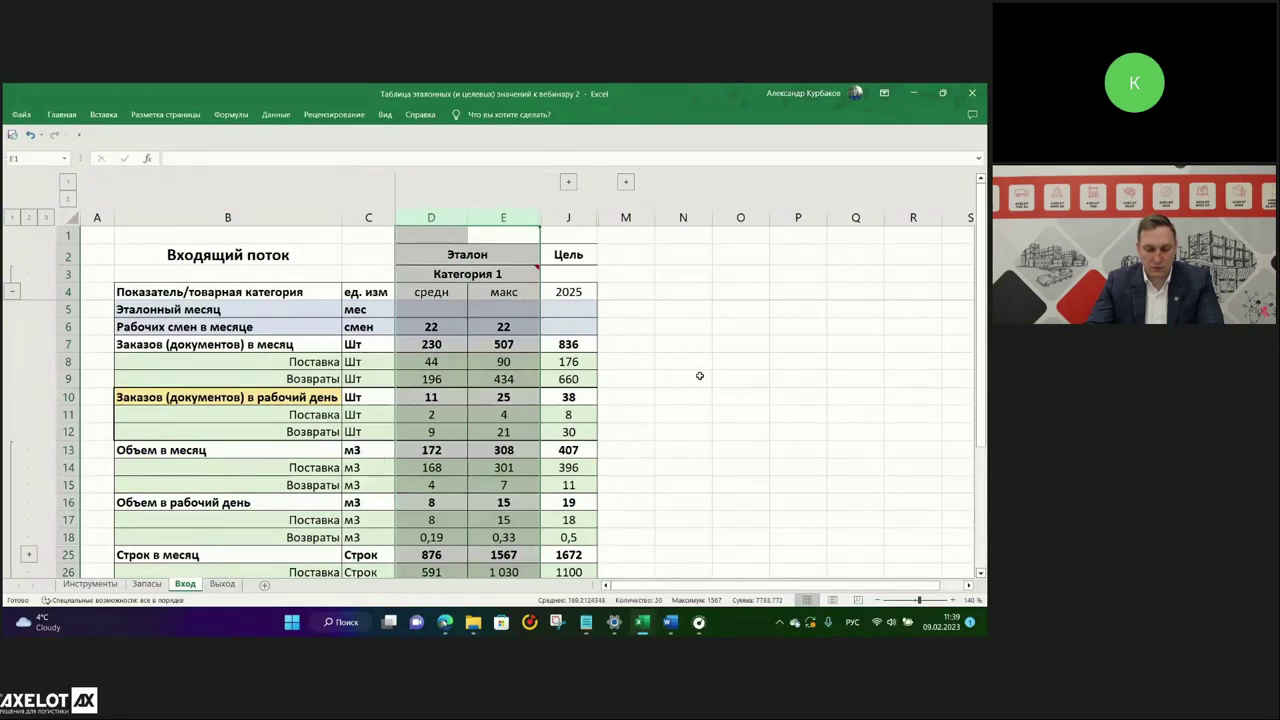
{"action": "scroll", "coordinate": [693, 404], "scroll_direction": "down", "scroll_amount": 2}
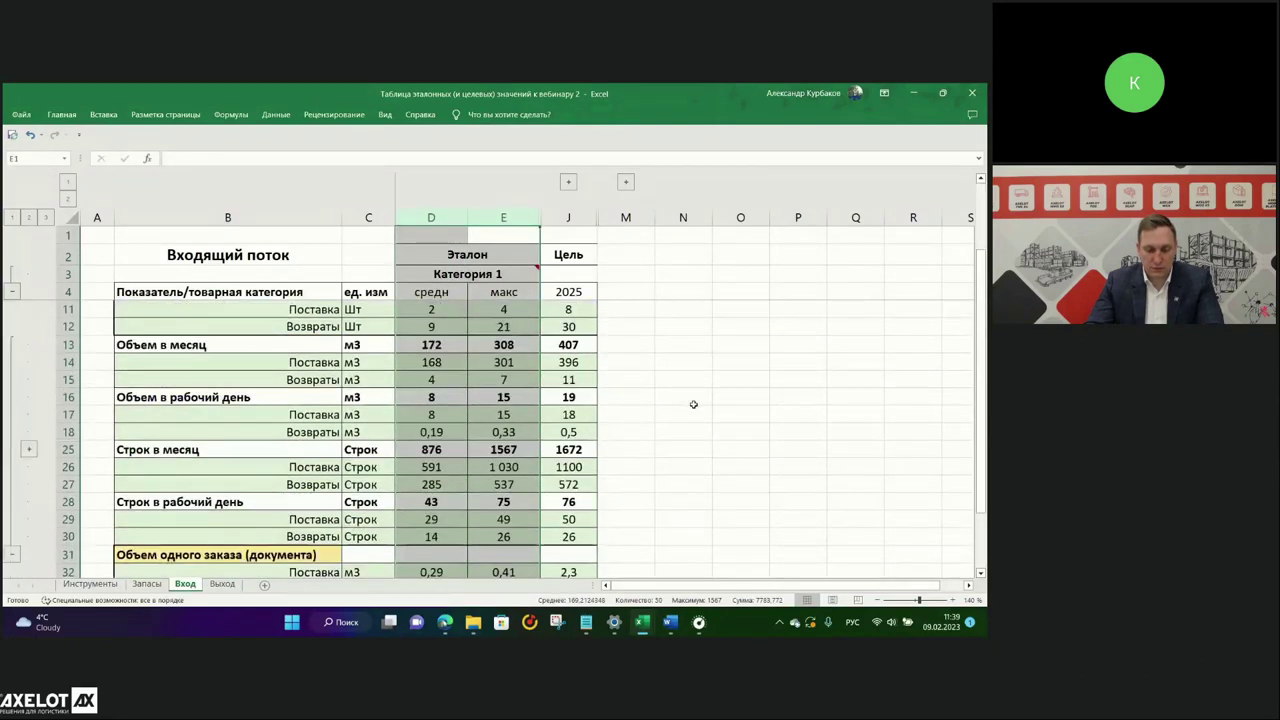
{"action": "scroll", "coordinate": [693, 404], "scroll_direction": "down", "scroll_amount": 2}
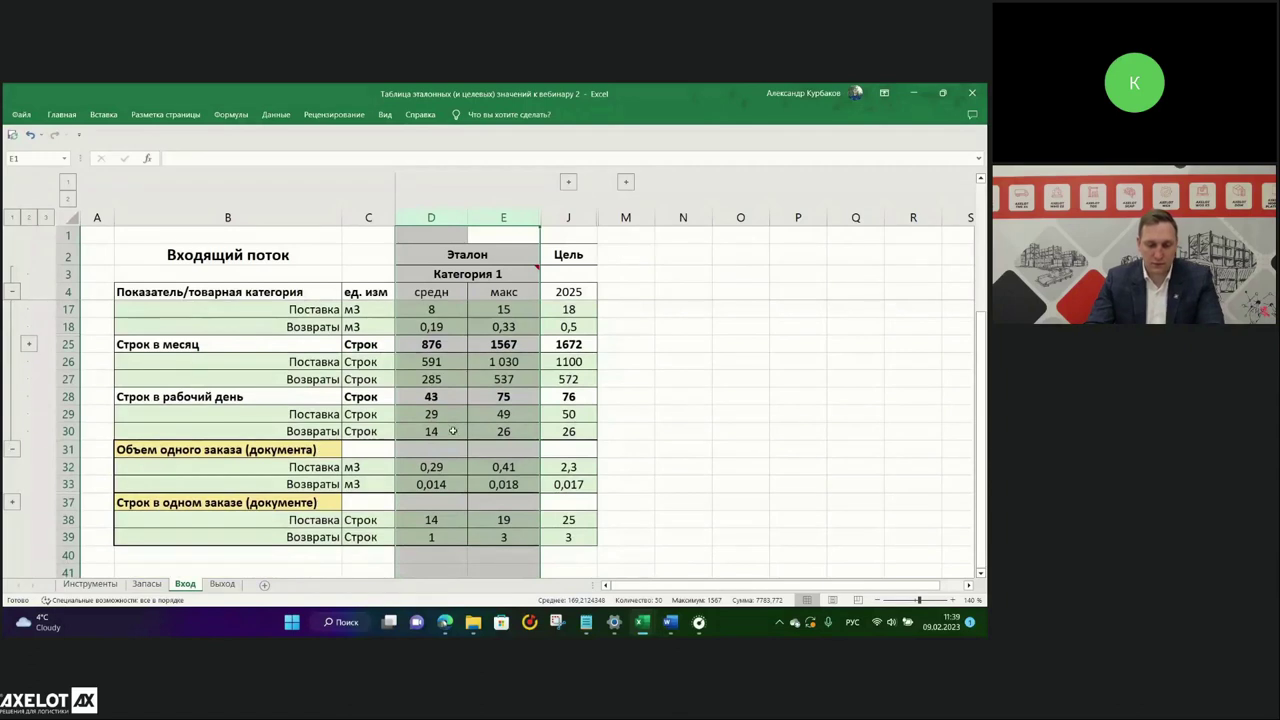
{"action": "left_click", "coordinate": [29, 344]}
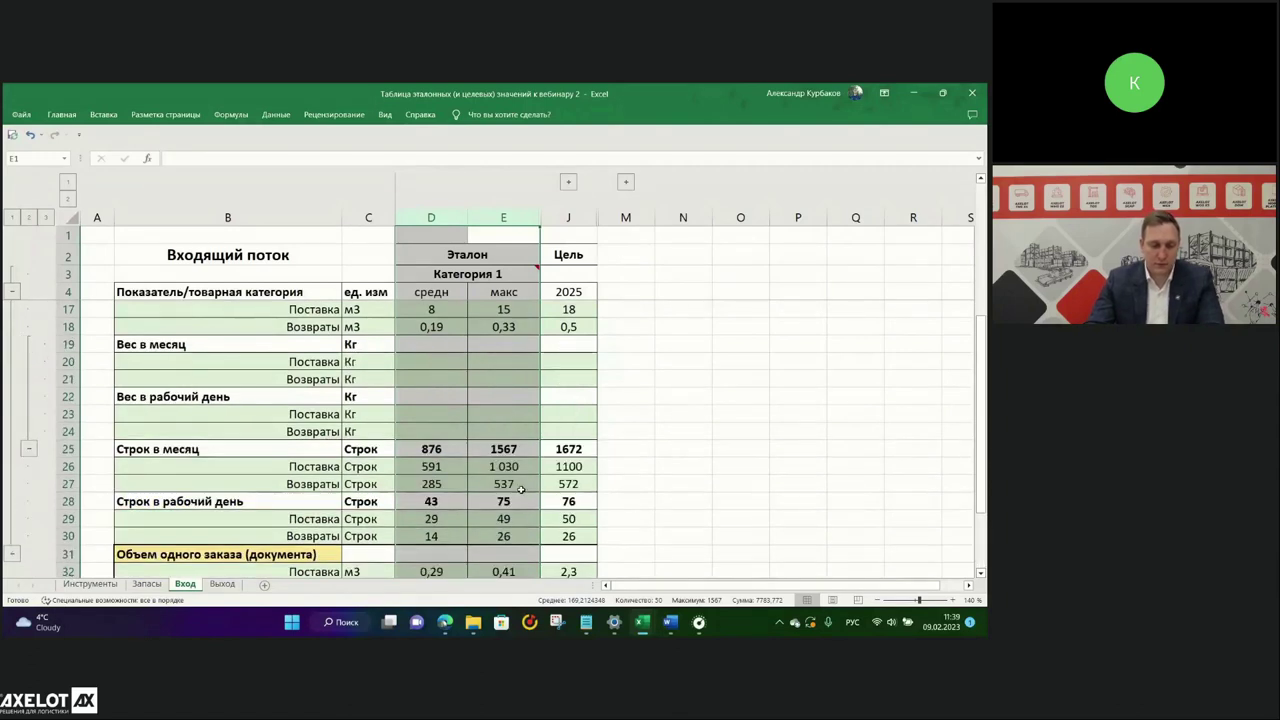
{"action": "left_click", "coordinate": [30, 450]}
Switch to the Форма 4. Отгрузка workbook and review its m3 shipment data and the charts on the м3, график sheet.
{"action": "mouse_move", "coordinate": [641, 627]}
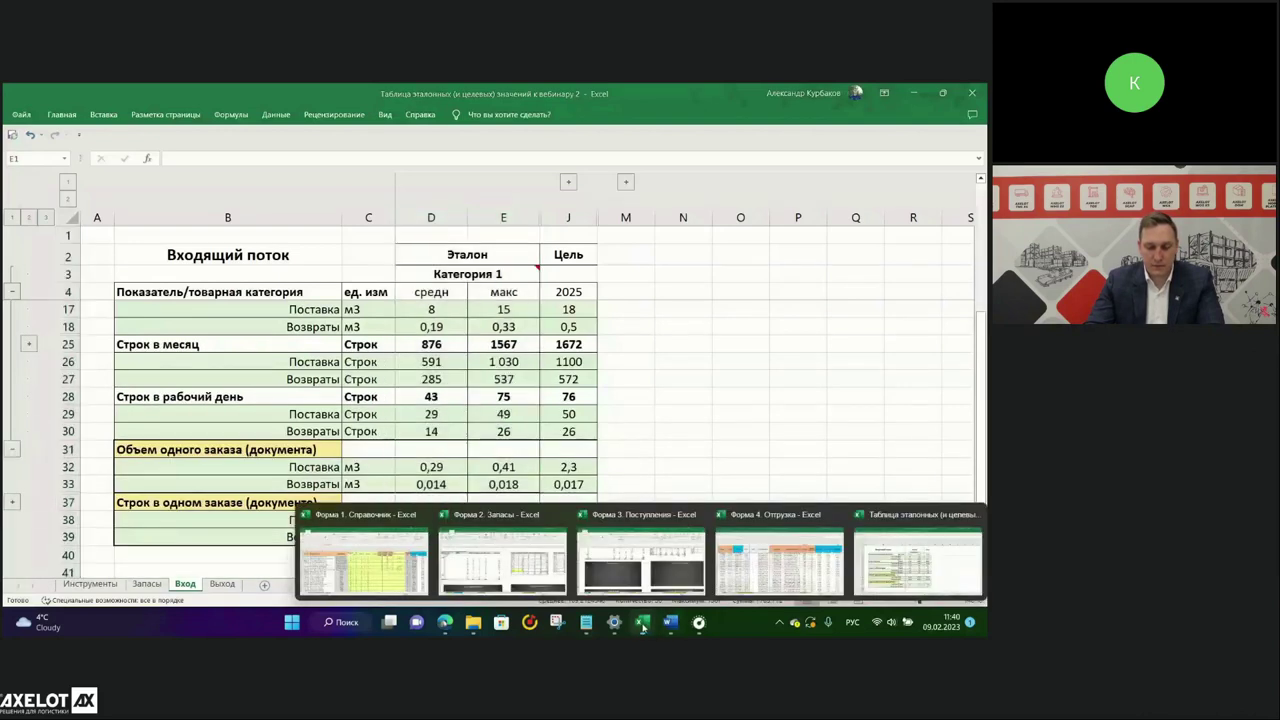
{"action": "left_click", "coordinate": [766, 558]}
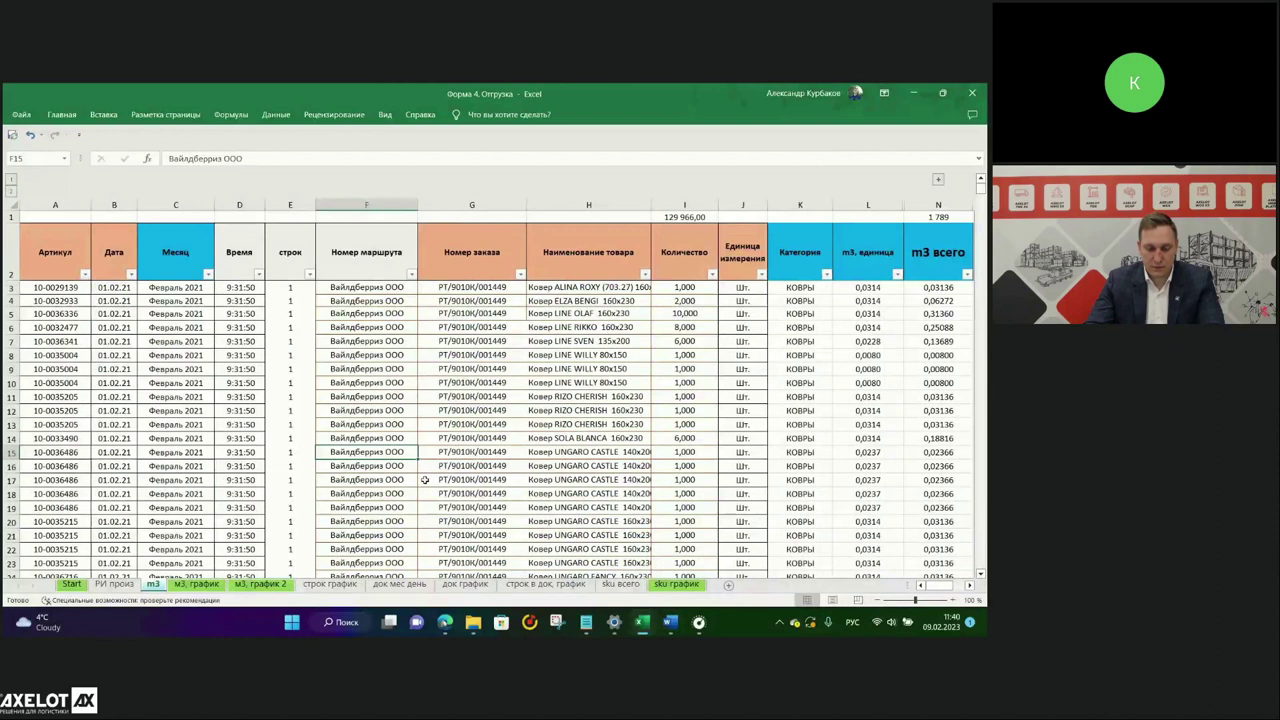
{"action": "left_click_drag", "start_coordinate": [55, 252], "coordinate": [833, 428]}
{"action": "left_click", "coordinate": [196, 583]}
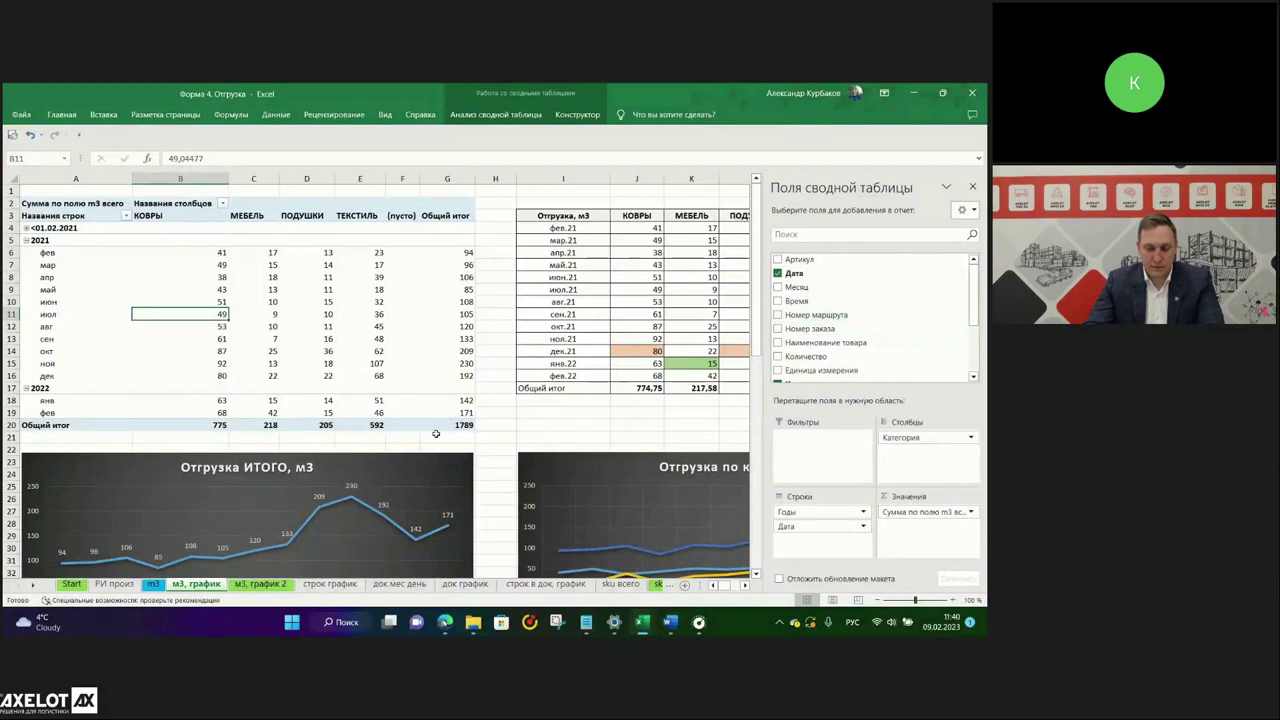
{"action": "scroll", "coordinate": [436, 433], "scroll_direction": "down", "scroll_amount": 6}
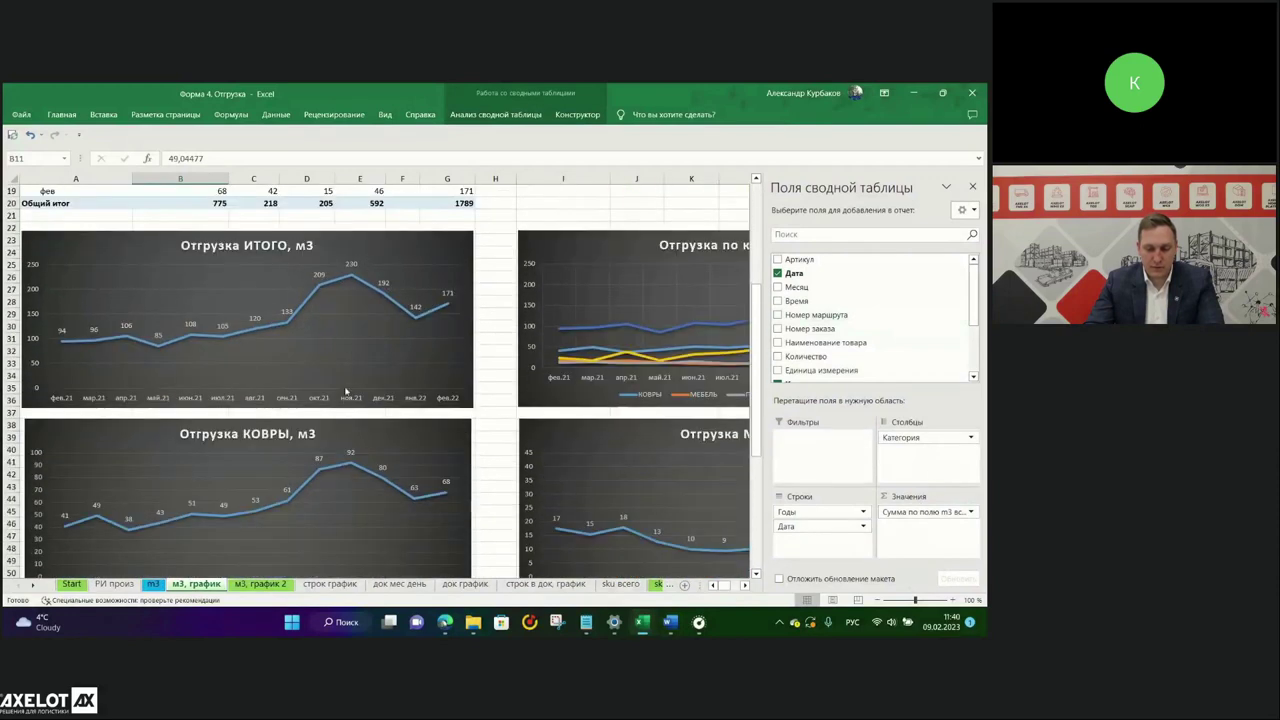
Examine the Отгрузка КОВРЫ, м3 and Отгрузка ПОДУШКИ, м3 charts below the total shipment chart.
{"action": "scroll", "coordinate": [345, 391], "scroll_direction": "down", "scroll_amount": 3}
{"action": "scroll", "coordinate": [405, 400], "scroll_direction": "up", "scroll_amount": 1}
{"action": "scroll", "coordinate": [416, 425], "scroll_direction": "down", "scroll_amount": 2}
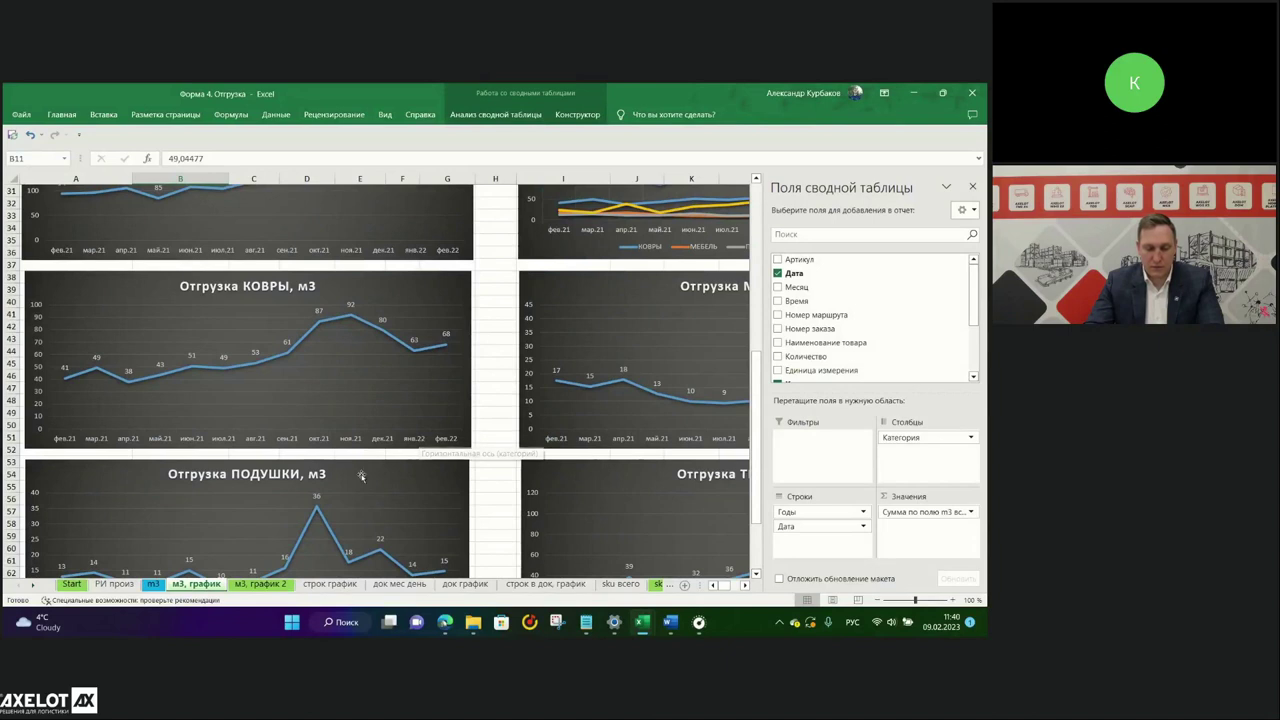
Open the m3 data sheet and highlight its source columns one by one, from Месяц through Номер маршрута to Наименование товара.
{"action": "left_click", "coordinate": [153, 584]}
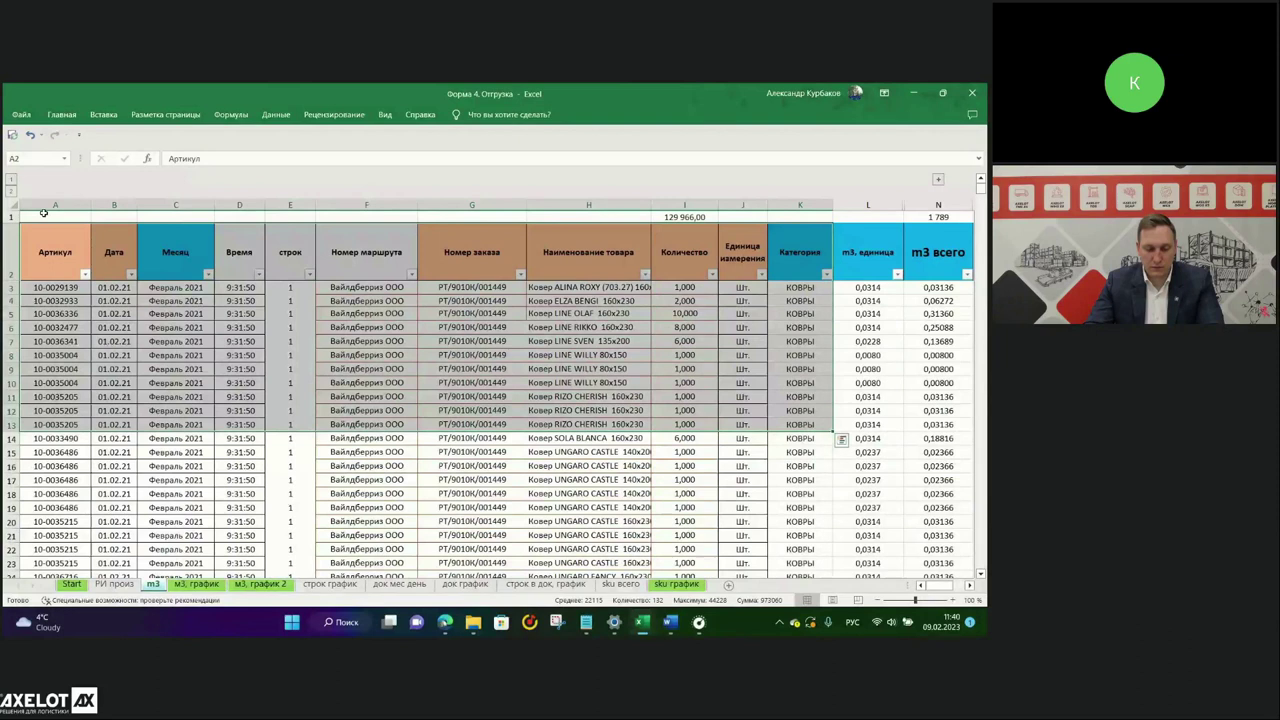
{"action": "left_click", "coordinate": [176, 204]}
{"action": "left_click", "coordinate": [240, 204]}
{"action": "left_click", "coordinate": [350, 204]}
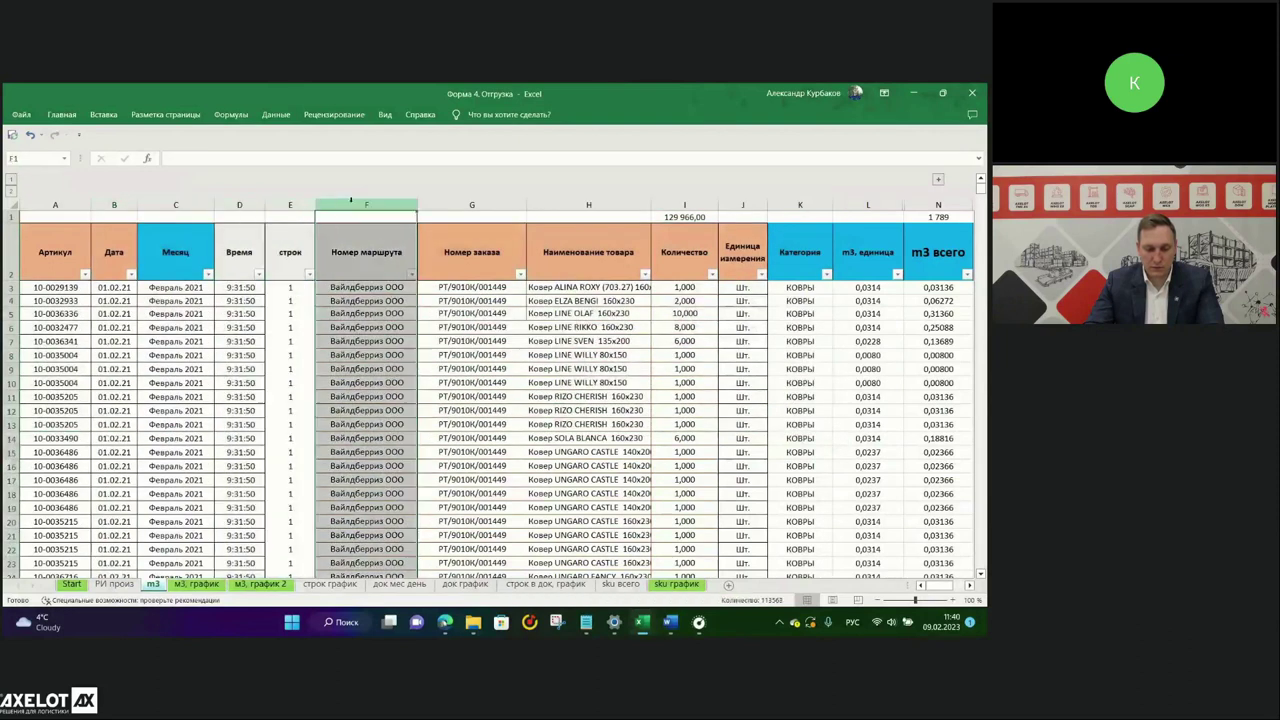
{"action": "left_click", "coordinate": [488, 204]}
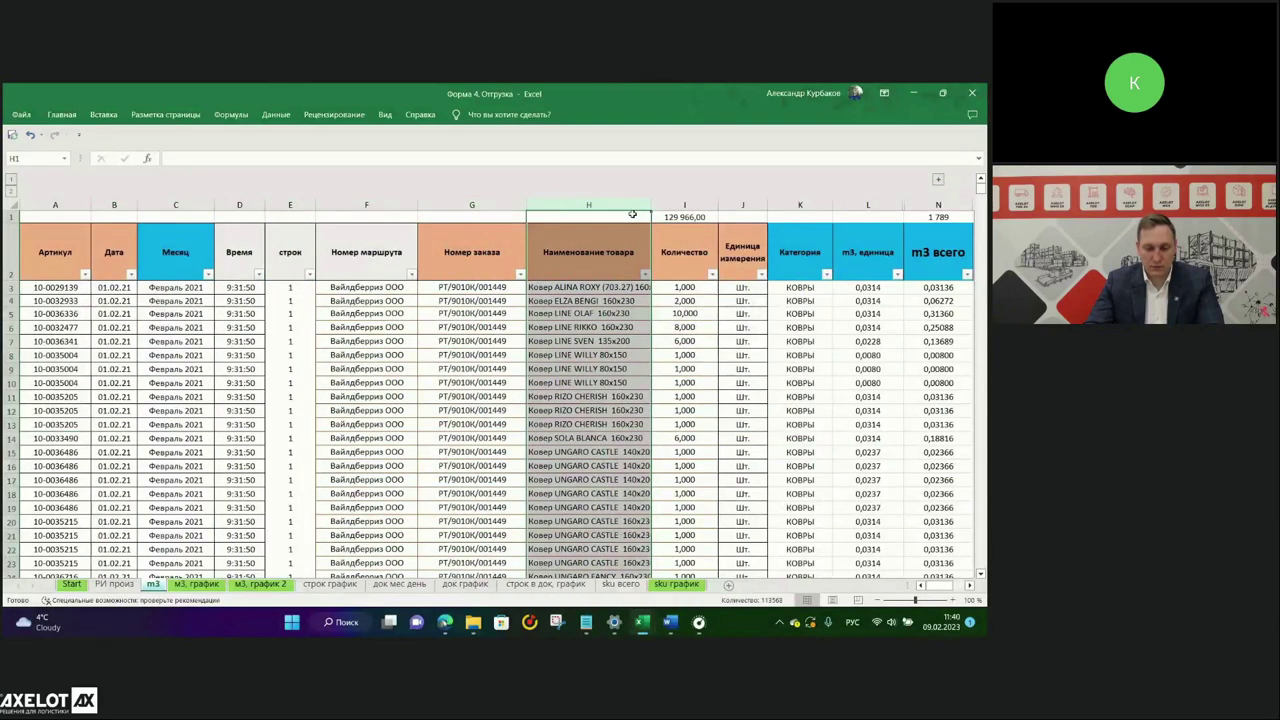
Highlight sample cells in the Количество, Категория, Номер заказа and Месяц columns of the m3 data.
{"action": "left_click_drag", "start_coordinate": [684, 255], "coordinate": [690, 410]}
{"action": "left_click_drag", "start_coordinate": [800, 252], "coordinate": [800, 327]}
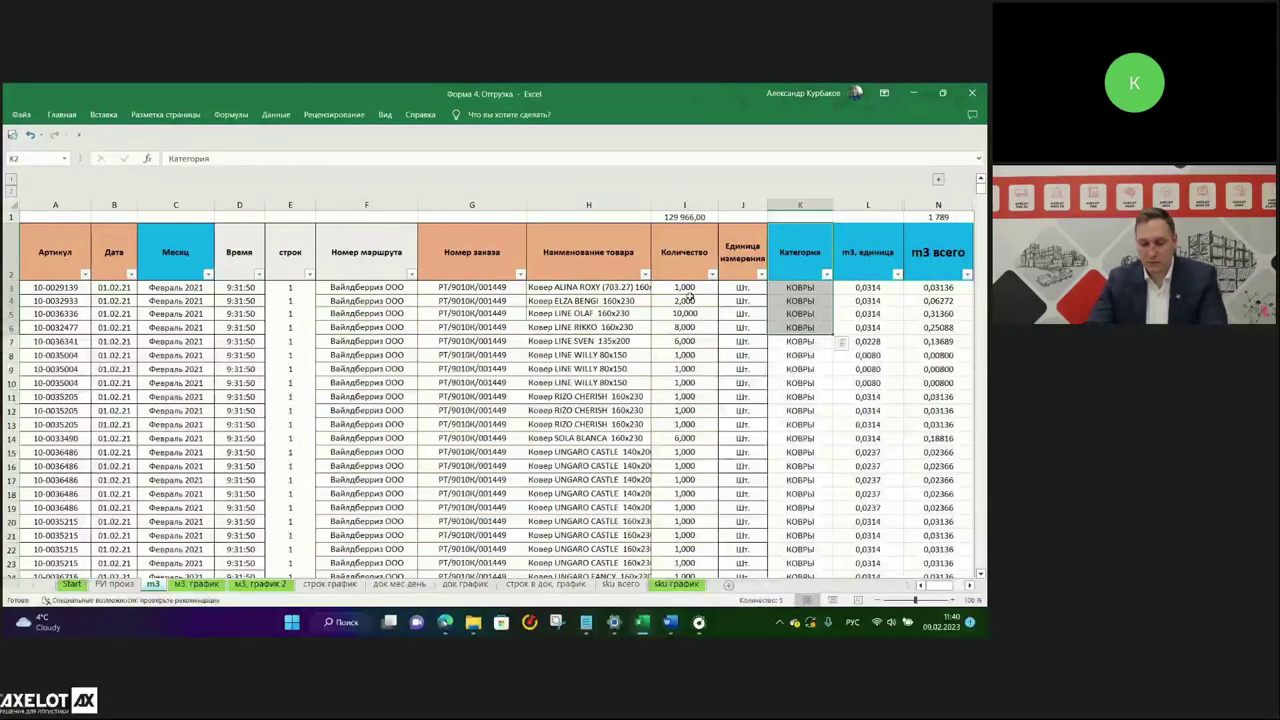
{"action": "left_click_drag", "start_coordinate": [458, 270], "coordinate": [466, 440]}
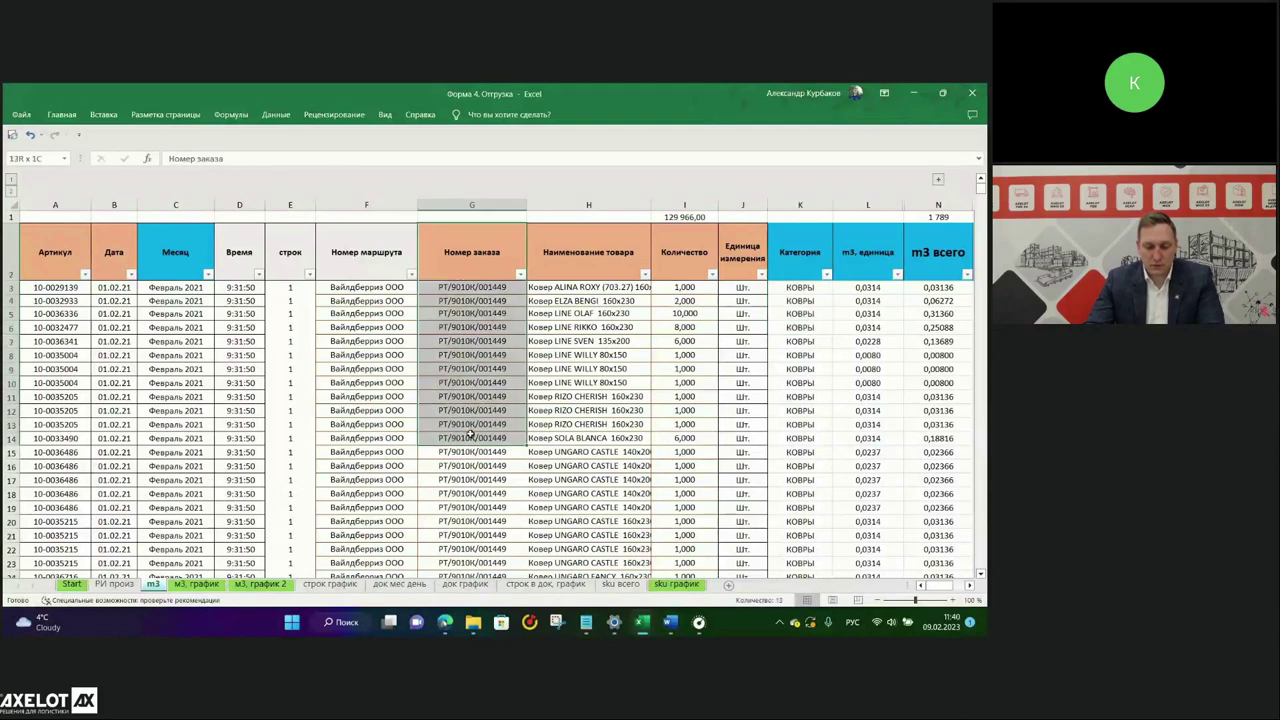
{"action": "left_click", "coordinate": [172, 268]}
{"action": "left_click_drag", "start_coordinate": [172, 281], "coordinate": [170, 345]}
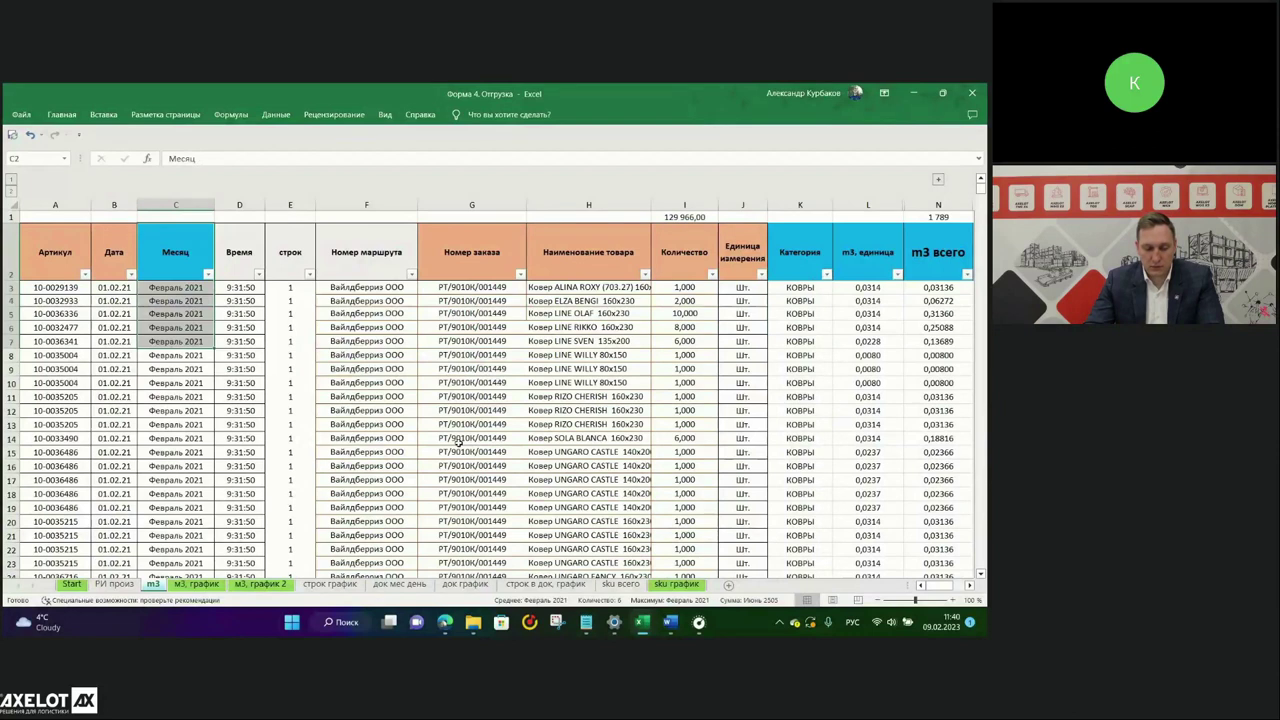
Check the м3, график 2 pivot table and compare the four product category shipment charts on м3, график.
{"action": "left_click", "coordinate": [265, 584]}
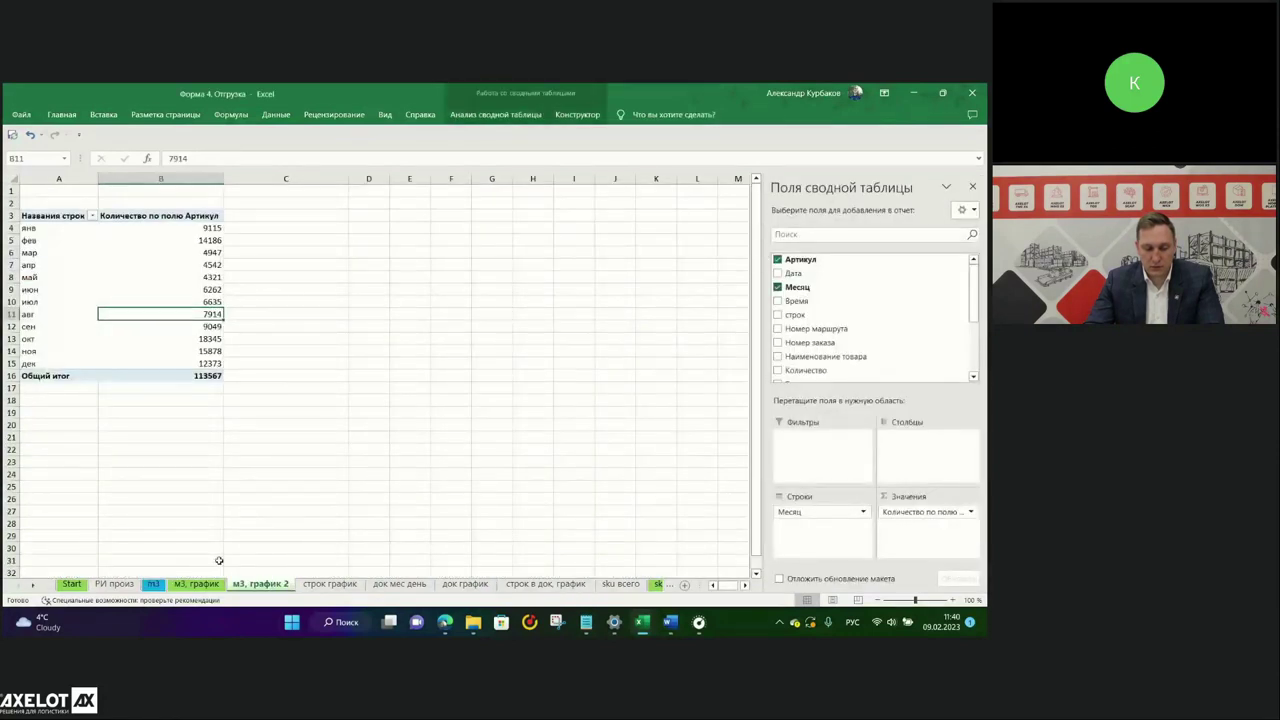
{"action": "left_click", "coordinate": [200, 585]}
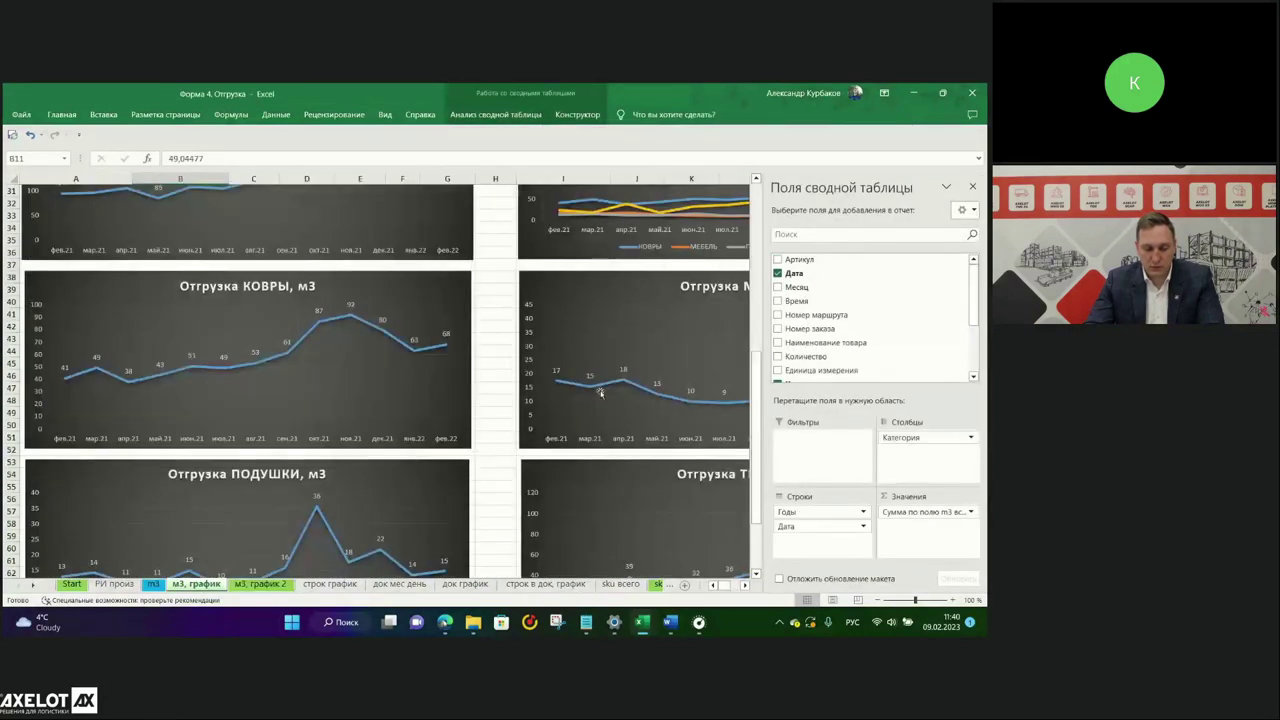
{"action": "left_click", "coordinate": [494, 358]}
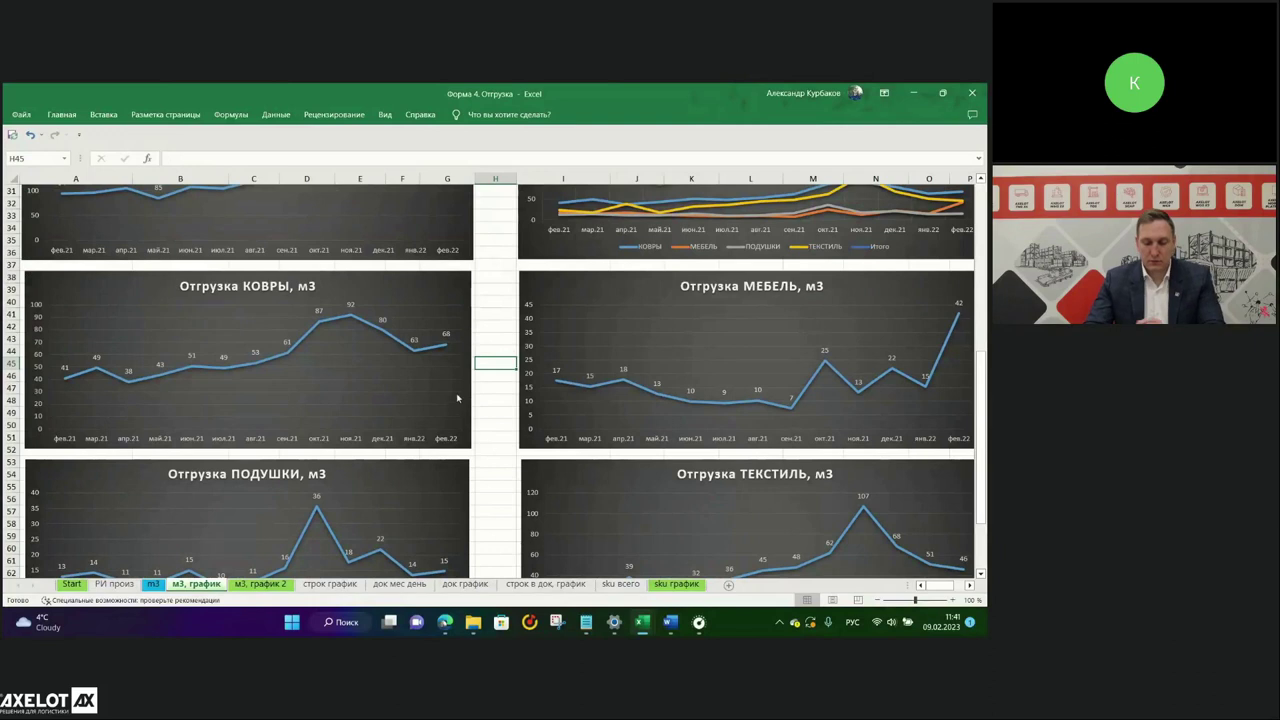
{"action": "scroll", "coordinate": [381, 469], "scroll_direction": "down", "scroll_amount": 2}
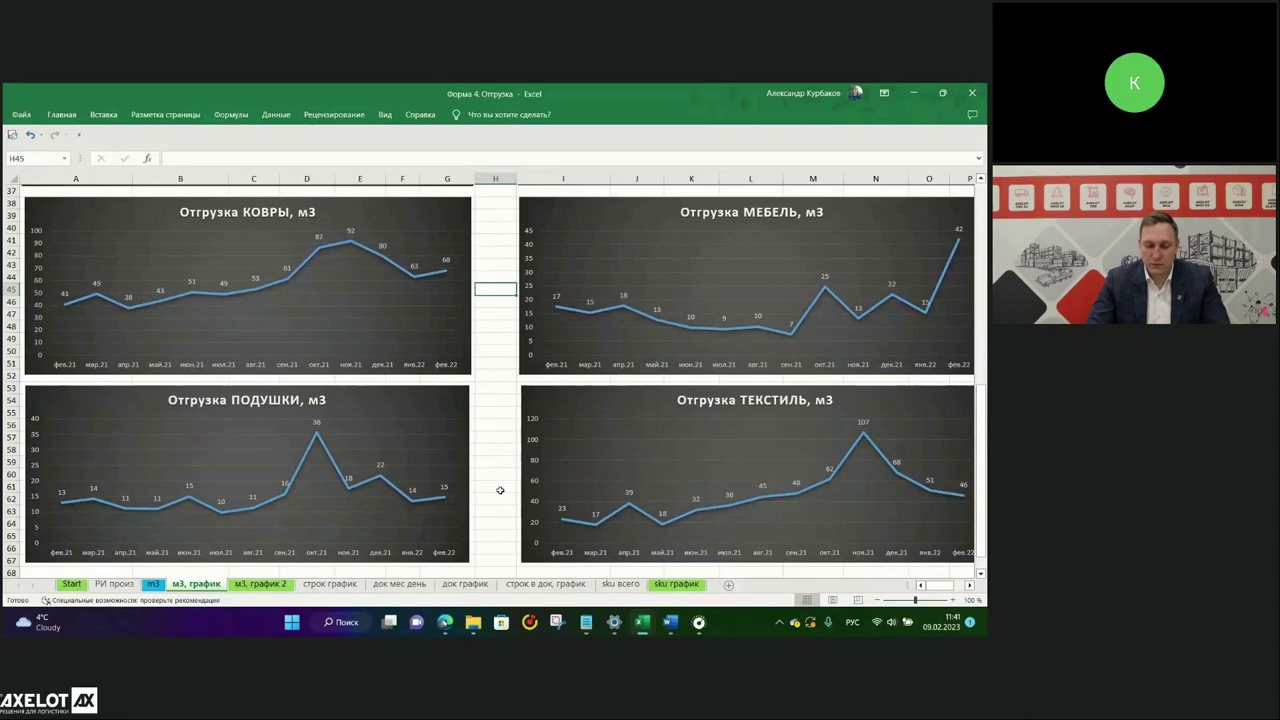
Switch to the reference and target values workbook and highlight Заказов (документов) в рабочий день through the Эталон columns on the Выход sheet.
{"action": "mouse_move", "coordinate": [642, 622]}
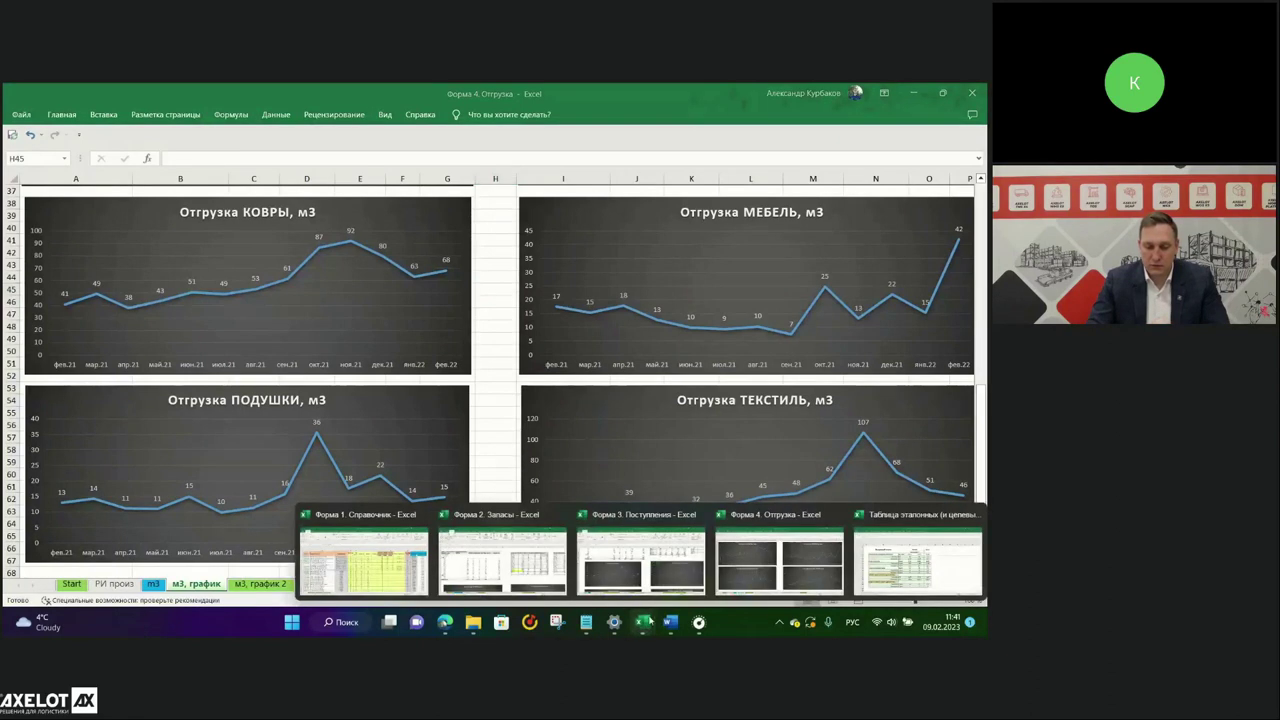
{"action": "left_click", "coordinate": [878, 568]}
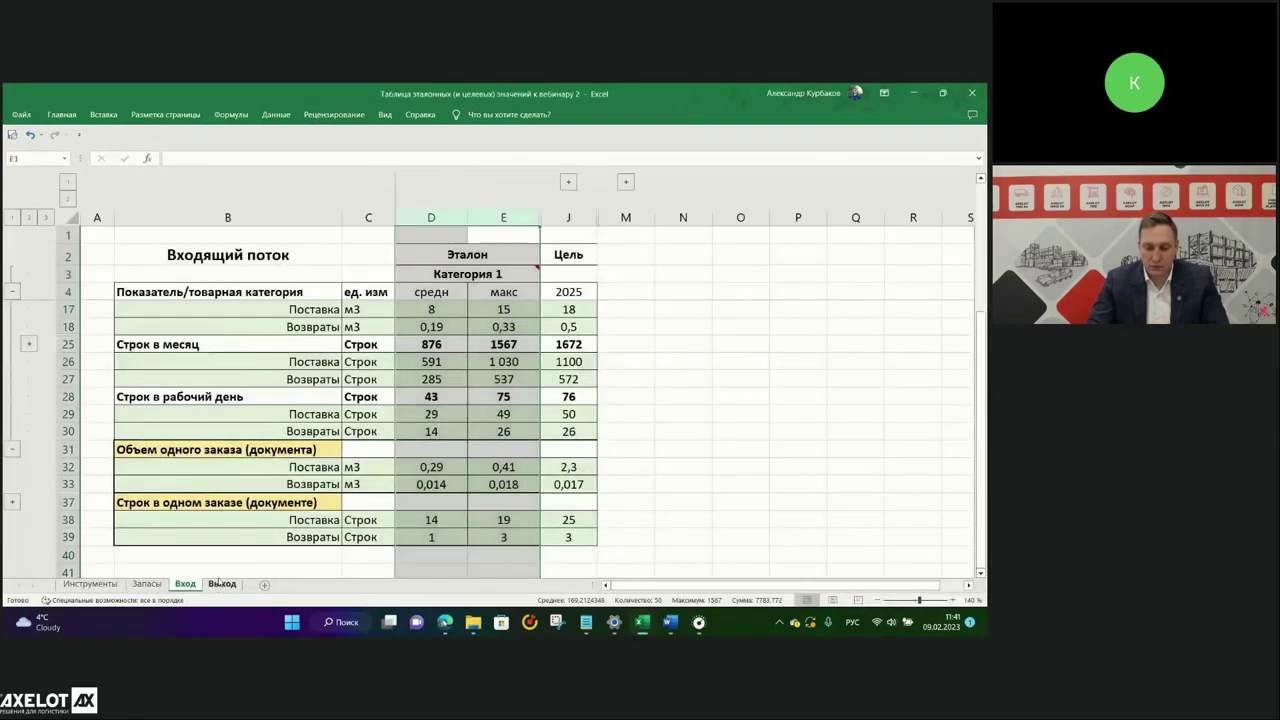
{"action": "key", "text": "ctrl+Page_Down"}
{"action": "left_click", "coordinate": [216, 217]}
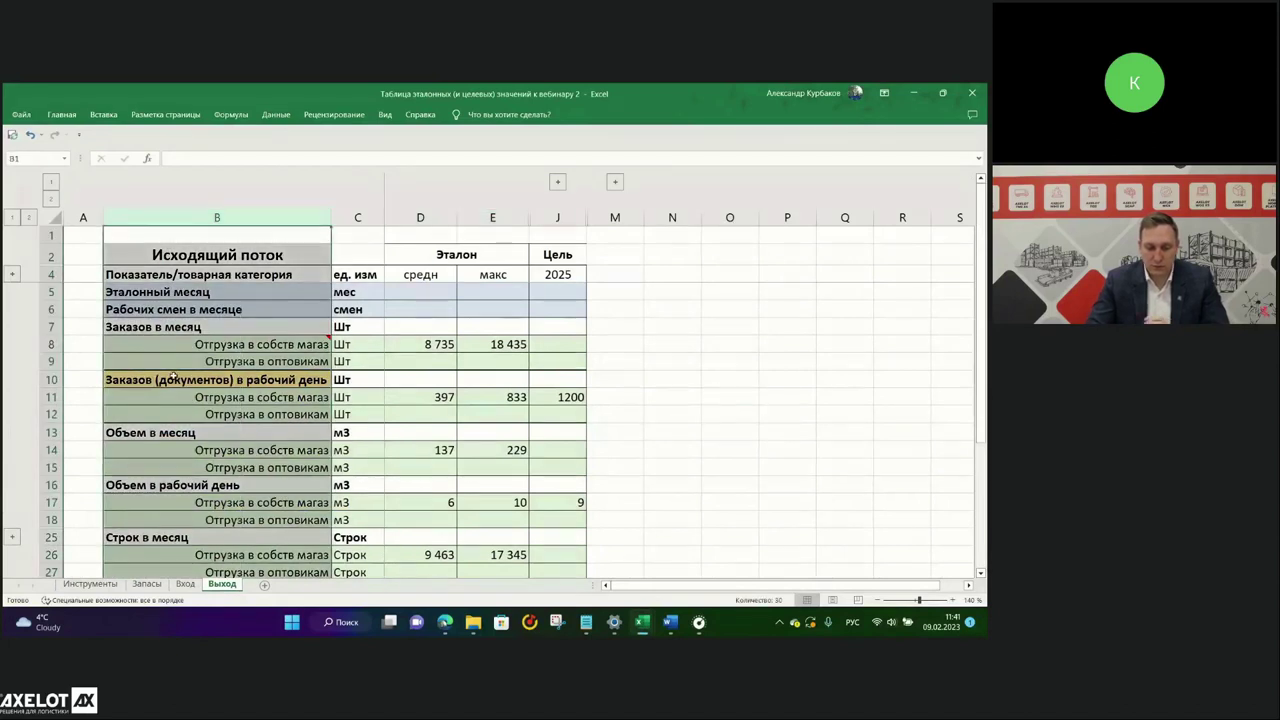
{"action": "left_click", "coordinate": [279, 379]}
{"action": "left_click_drag", "start_coordinate": [279, 379], "coordinate": [500, 398]}
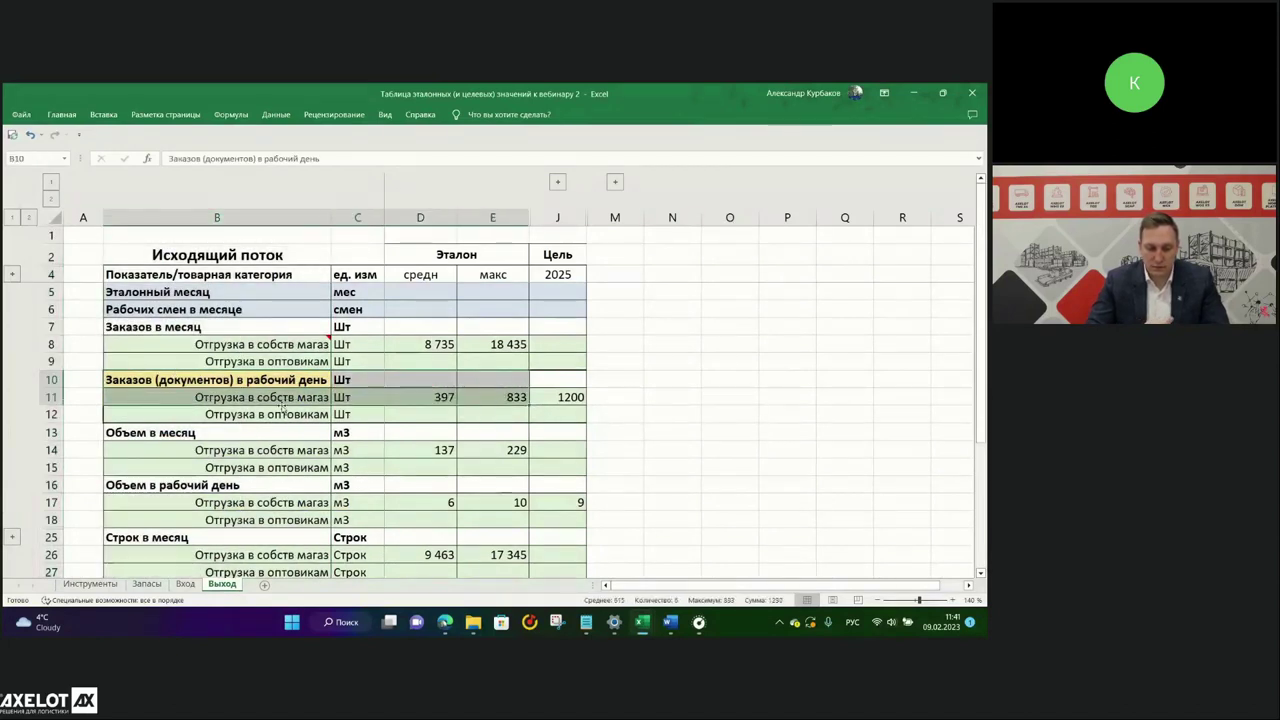
Examine the Отгрузка в собств магаз and Отгрузка в оптовикам rows for working-day orders, including the own-store average.
{"action": "left_click", "coordinate": [274, 398]}
{"action": "left_click", "coordinate": [52, 397]}
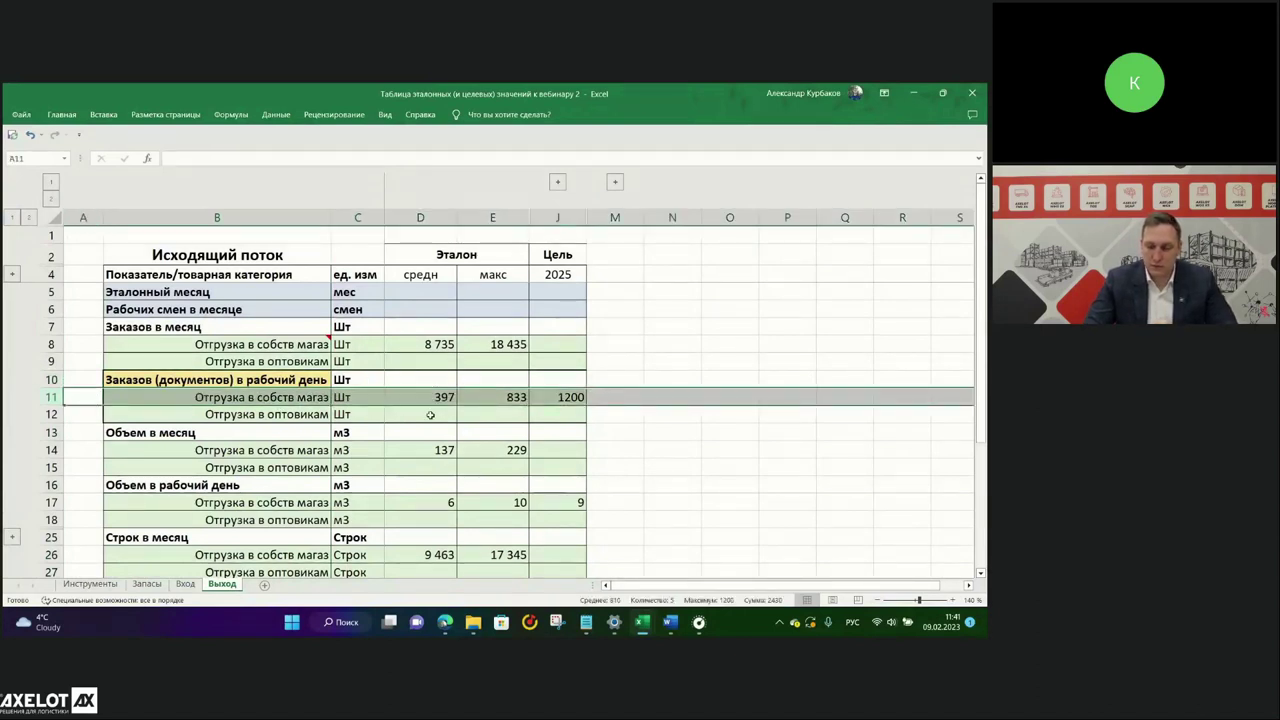
{"action": "left_click", "coordinate": [328, 414]}
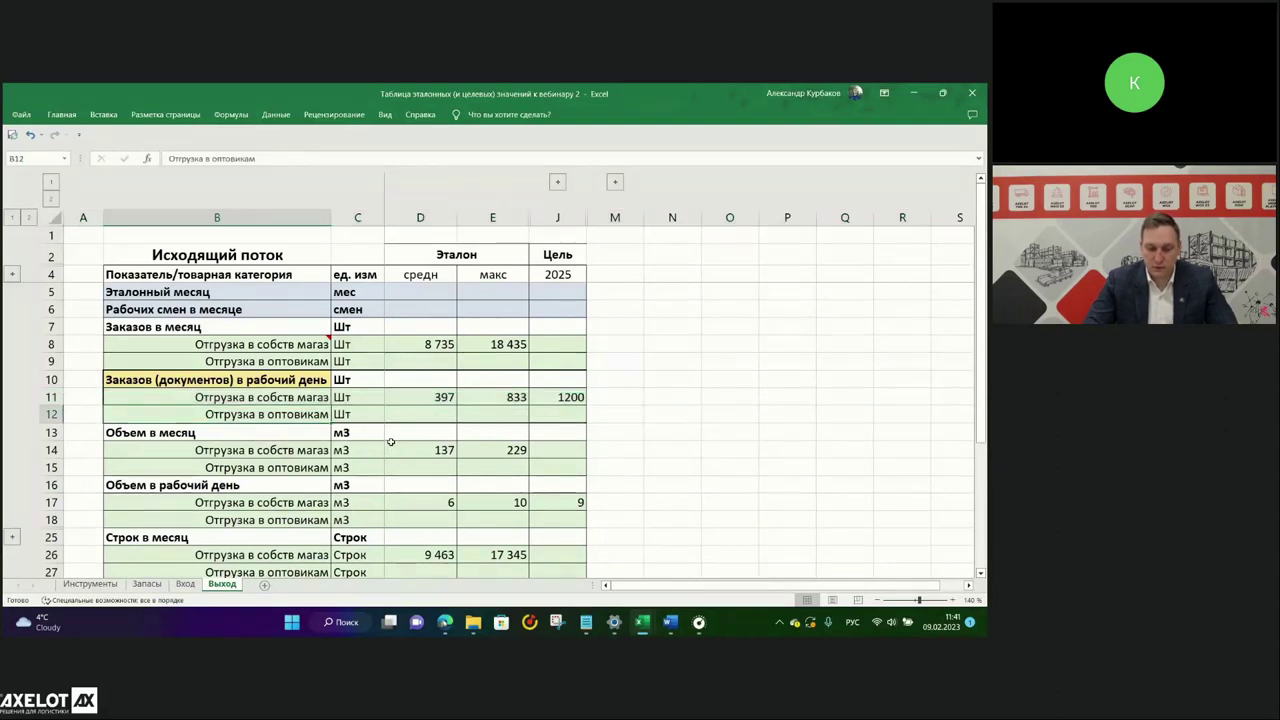
{"action": "left_click", "coordinate": [51, 397]}
{"action": "left_click", "coordinate": [208, 384]}
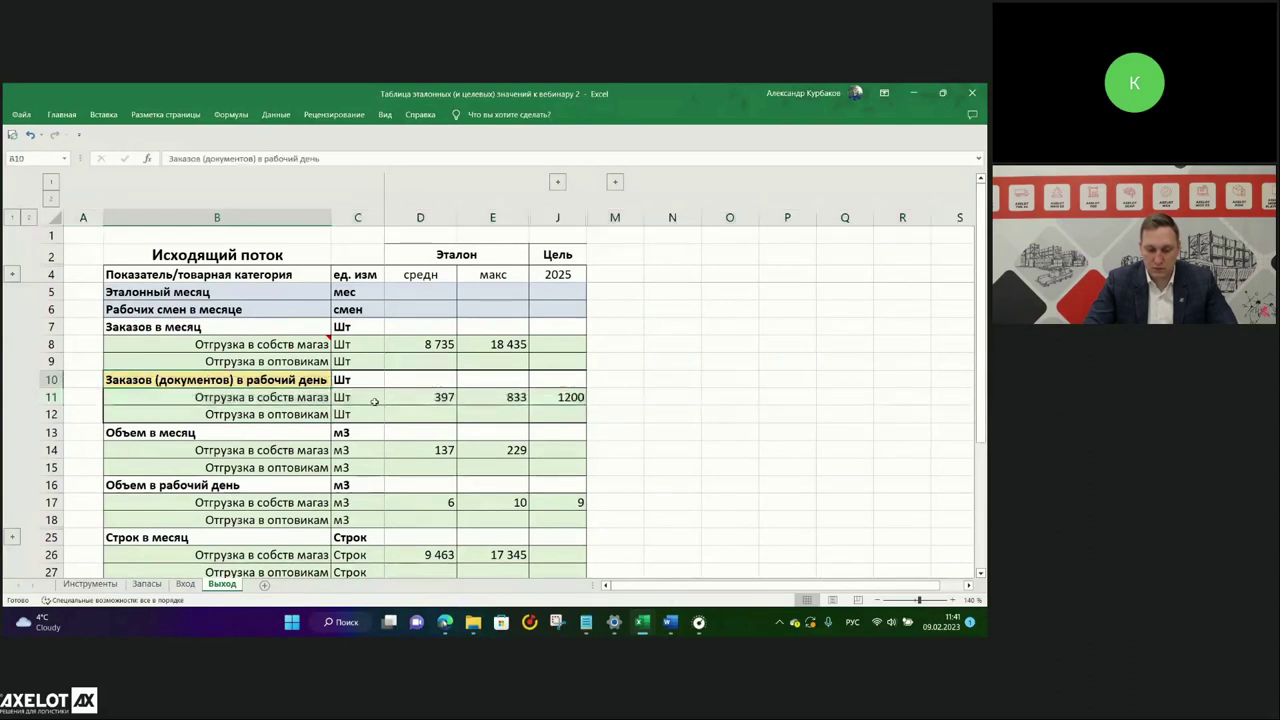
{"action": "left_click", "coordinate": [446, 397]}
{"action": "left_click", "coordinate": [293, 381]}
{"action": "left_click", "coordinate": [448, 398]}
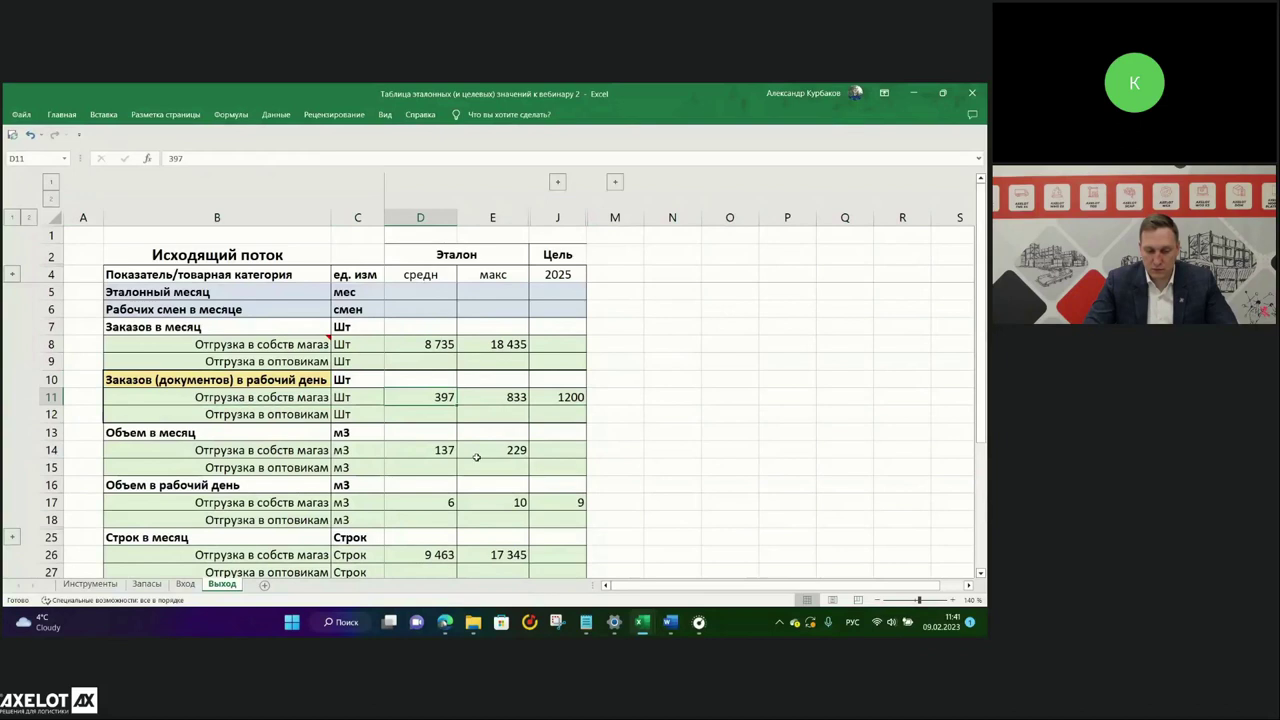
Inspect the own-store average formulas in Объем одного (заказа) документа and Строк в одном заказе (документе).
{"action": "scroll", "coordinate": [476, 457], "scroll_direction": "down", "scroll_amount": 4}
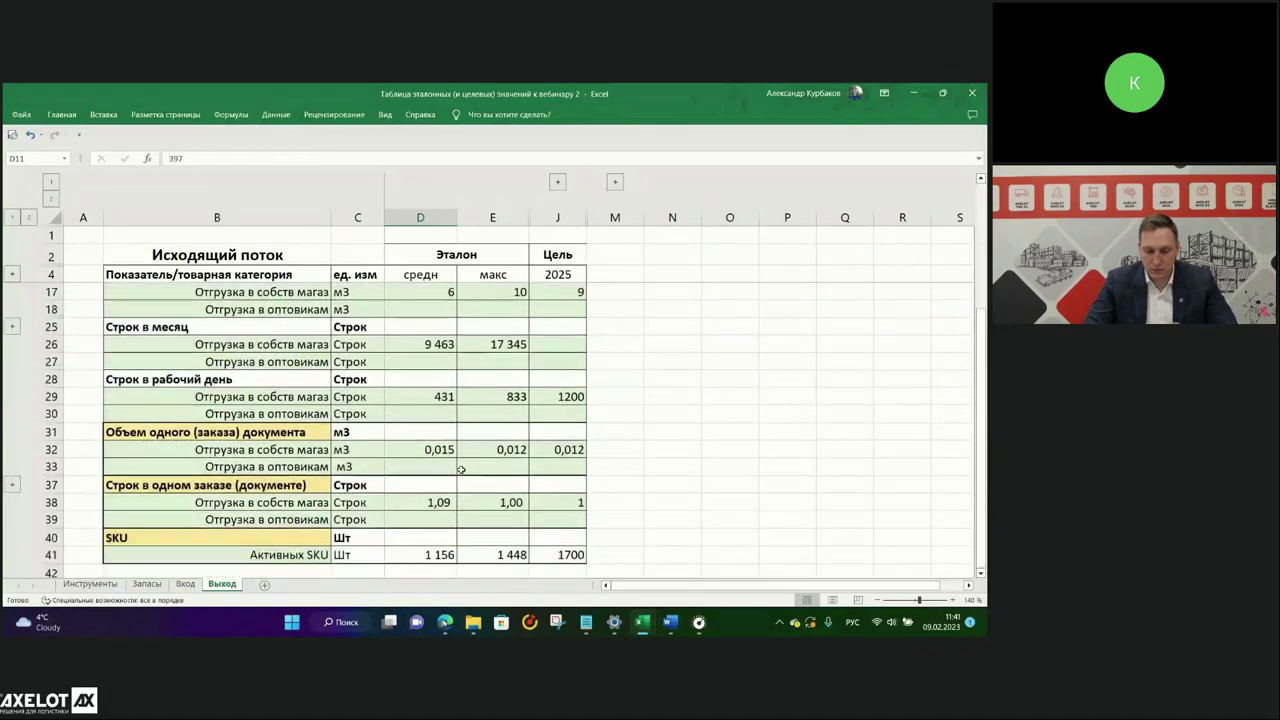
{"action": "left_click", "coordinate": [431, 449]}
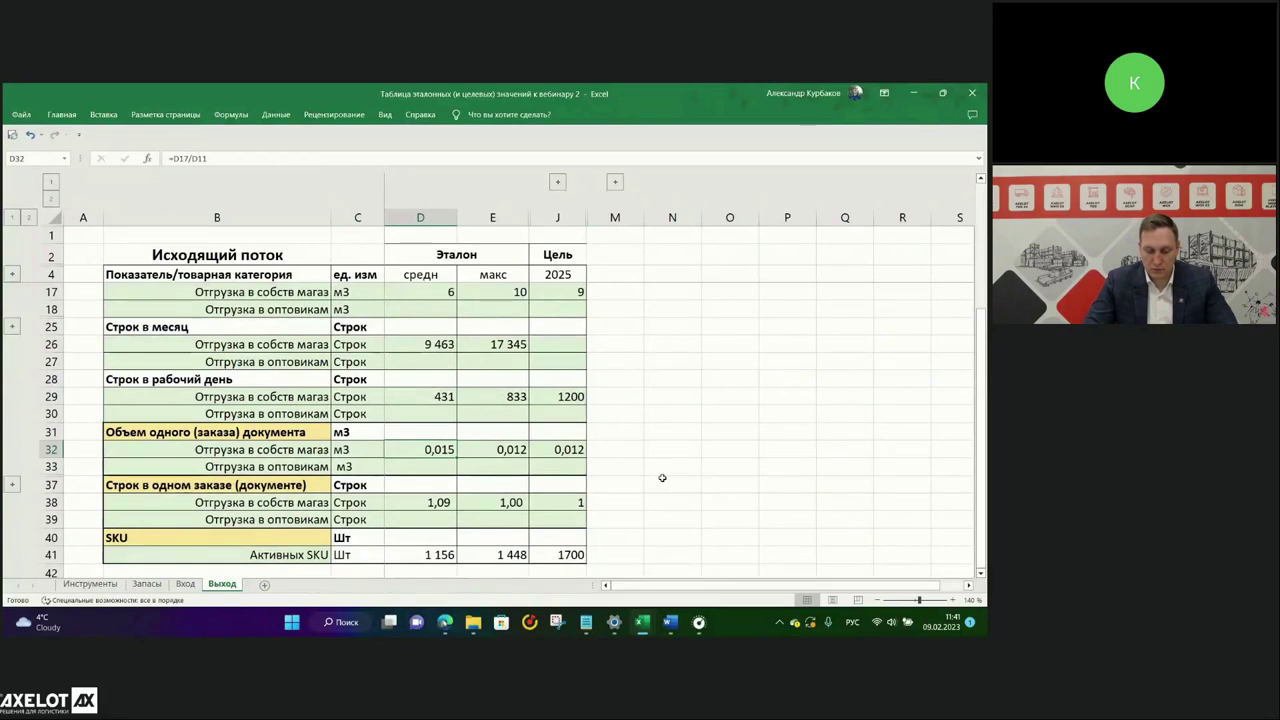
{"action": "left_click", "coordinate": [430, 503]}
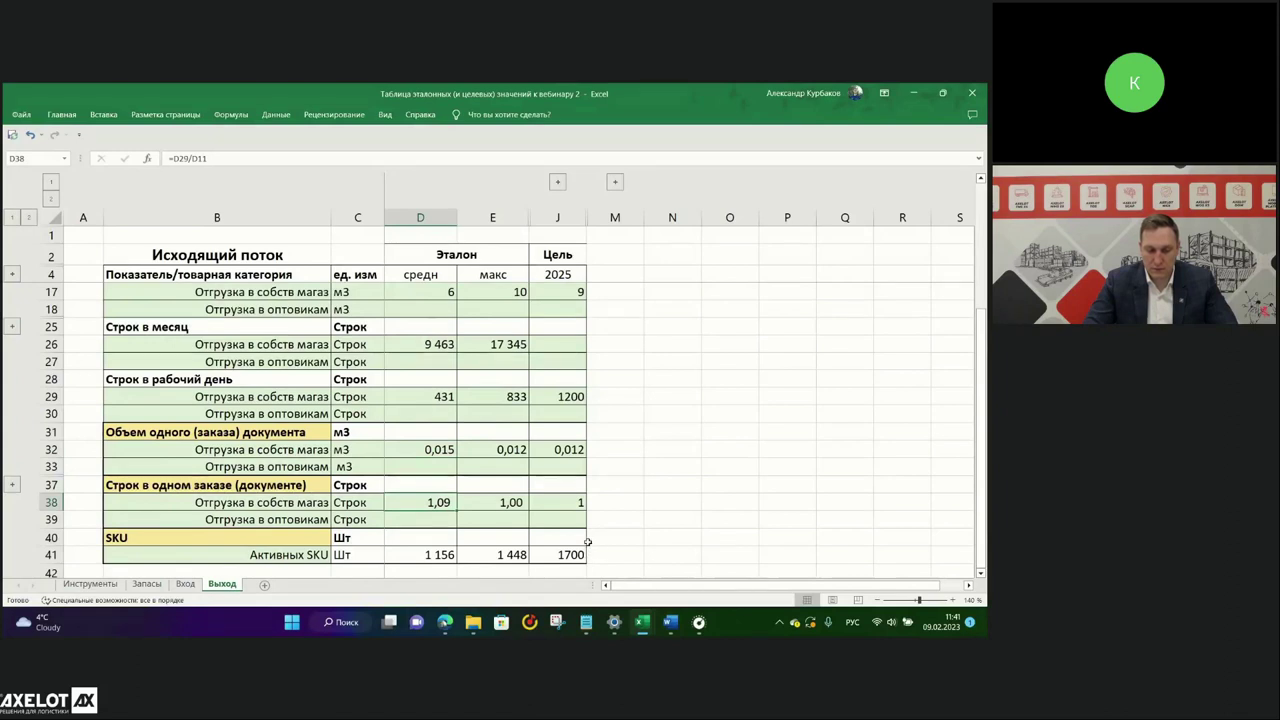
Highlight the maximum Эталон column and review the outgoing flow table on the Выход sheet down to the SKU rows.
{"action": "scroll", "coordinate": [600, 525], "scroll_direction": "up", "scroll_amount": 4}
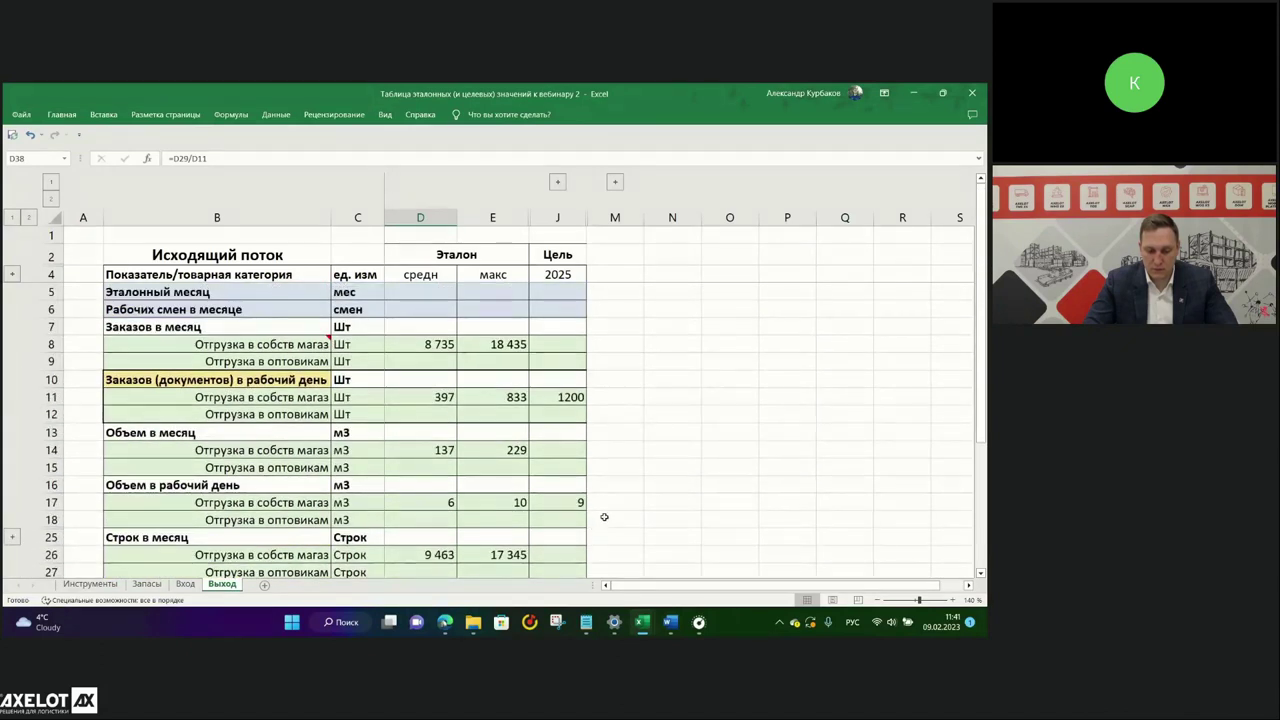
{"action": "left_click", "coordinate": [493, 217]}
{"action": "scroll", "coordinate": [676, 523], "scroll_direction": "down", "scroll_amount": 5}
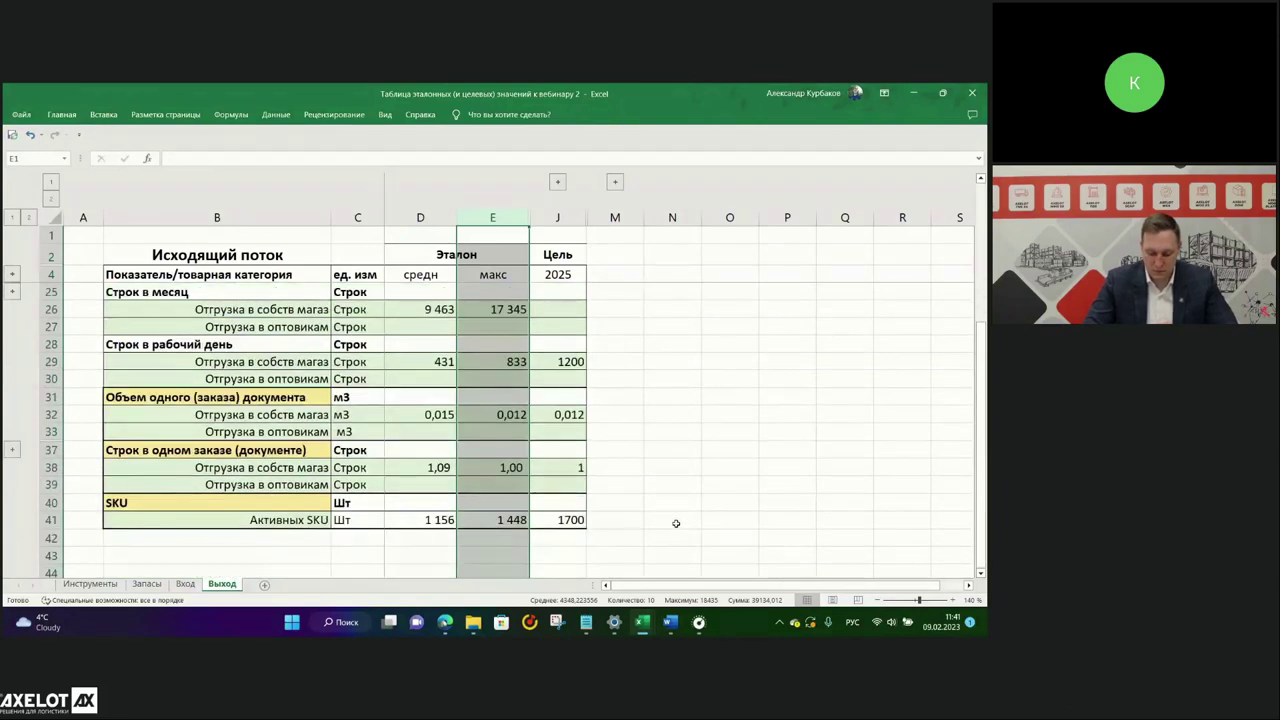
{"action": "left_click", "coordinate": [676, 521]}
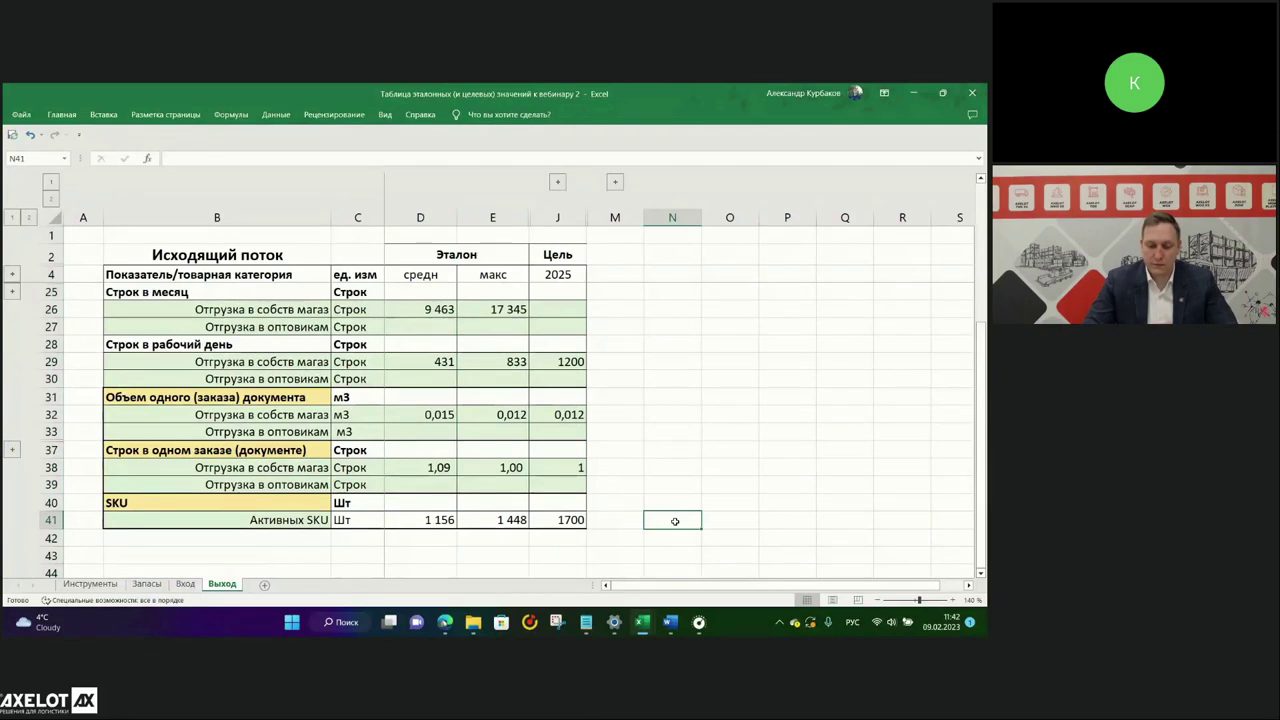
{"action": "left_click_drag", "start_coordinate": [561, 514], "coordinate": [213, 200]}
{"action": "left_click", "coordinate": [712, 350]}
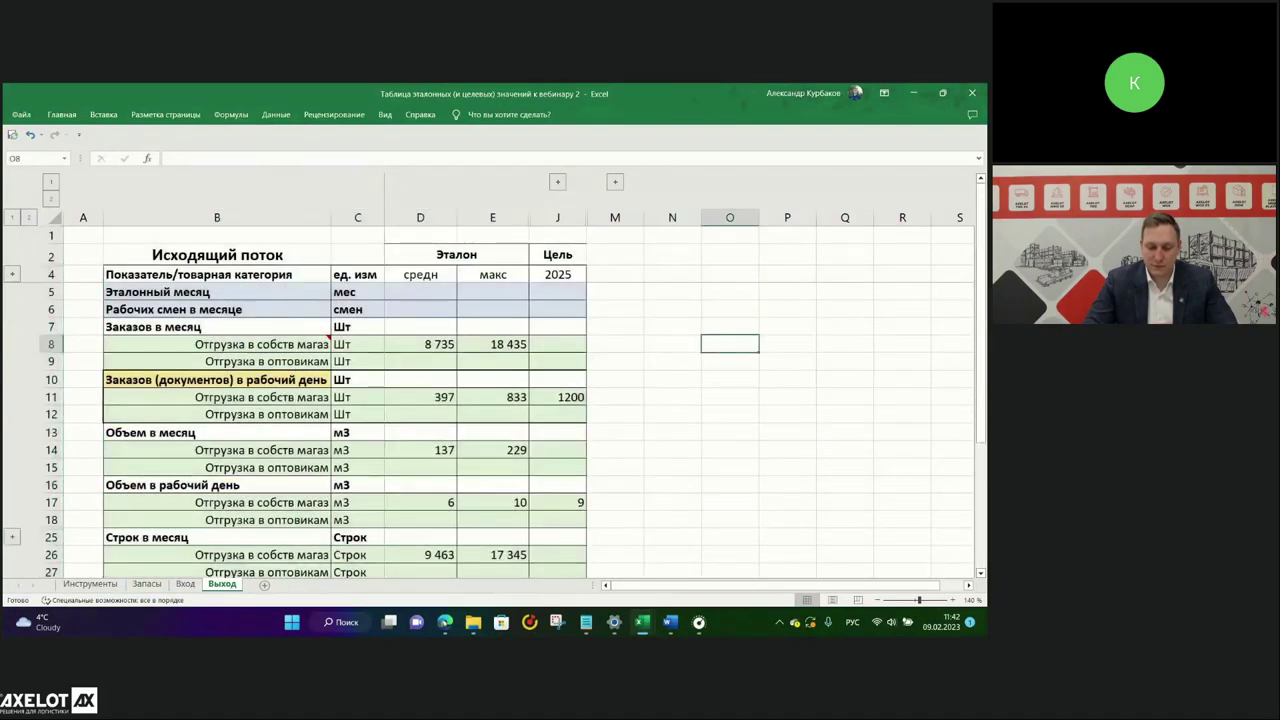
Open the Вход sheet and highlight the Входящий поток table from its header through Строк в рабочий день.
{"action": "left_click", "coordinate": [185, 584]}
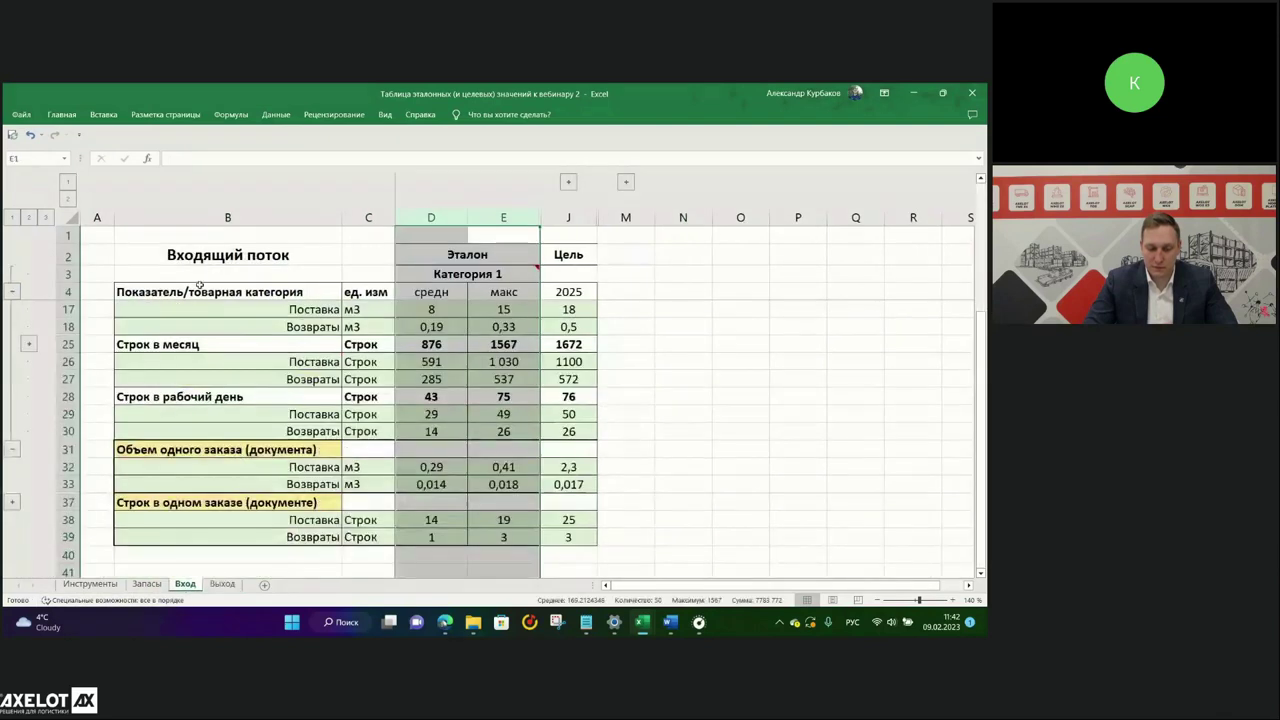
{"action": "scroll", "coordinate": [250, 437], "scroll_direction": "up", "scroll_amount": 6}
{"action": "left_click_drag", "start_coordinate": [243, 299], "coordinate": [590, 553]}
{"action": "scroll", "coordinate": [670, 551], "scroll_direction": "down", "scroll_amount": 3}
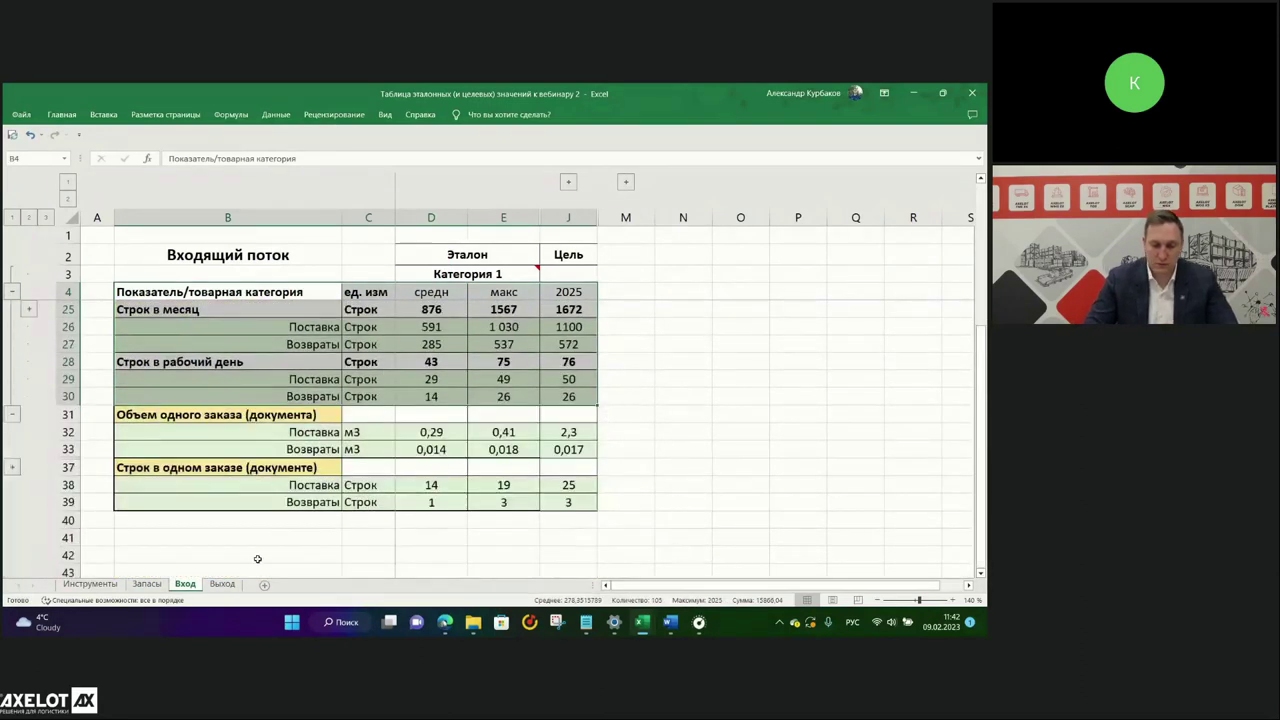
Compare the summary tables on the Выход, Вход and Запасы sheets.
{"action": "left_click", "coordinate": [222, 584]}
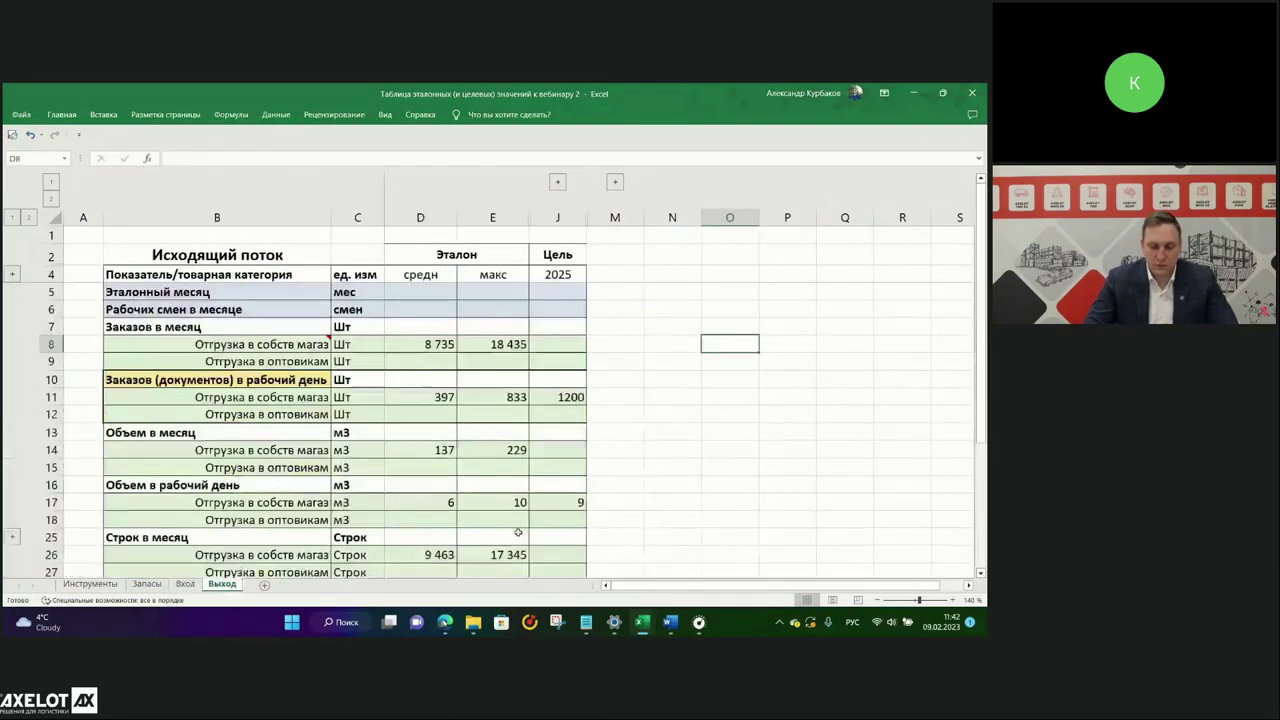
{"action": "left_click", "coordinate": [648, 485]}
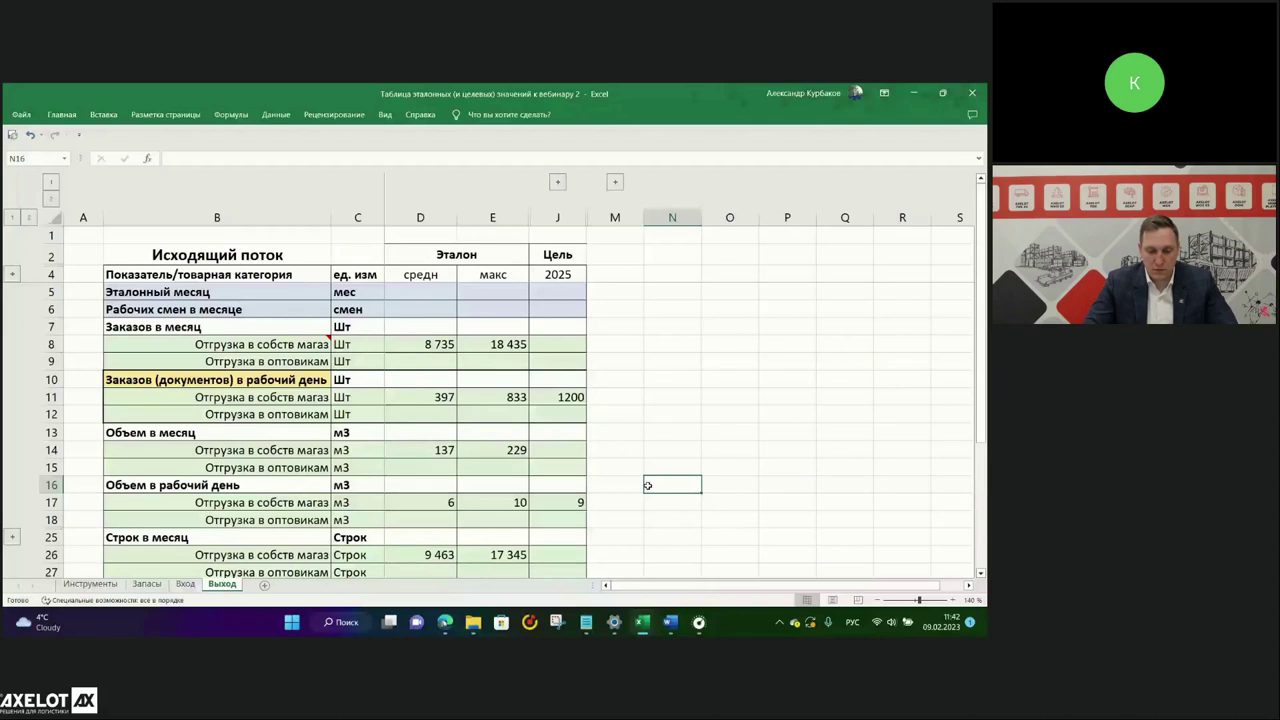
{"action": "left_click", "coordinate": [185, 584]}
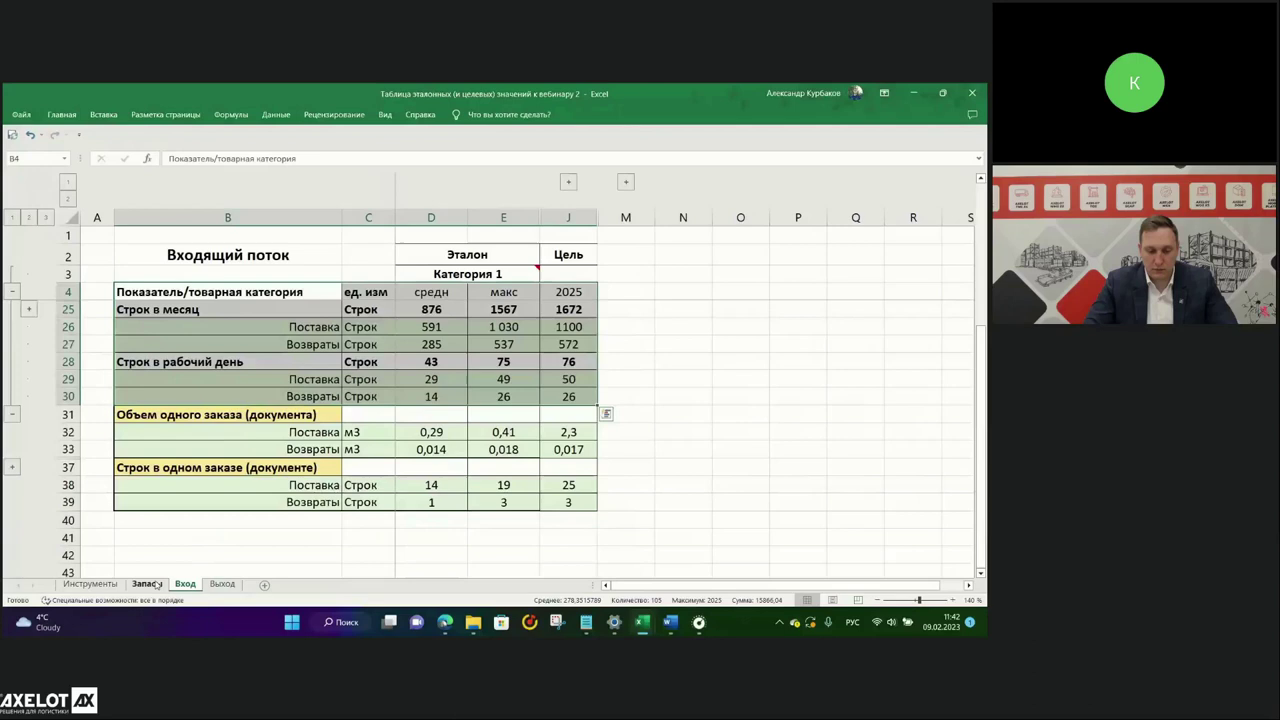
{"action": "left_click", "coordinate": [150, 584]}
Check the average, maximum and 2025 target columns of Объем в месяц on the Выход sheet, and open Запасы.
{"action": "left_click", "coordinate": [223, 585]}
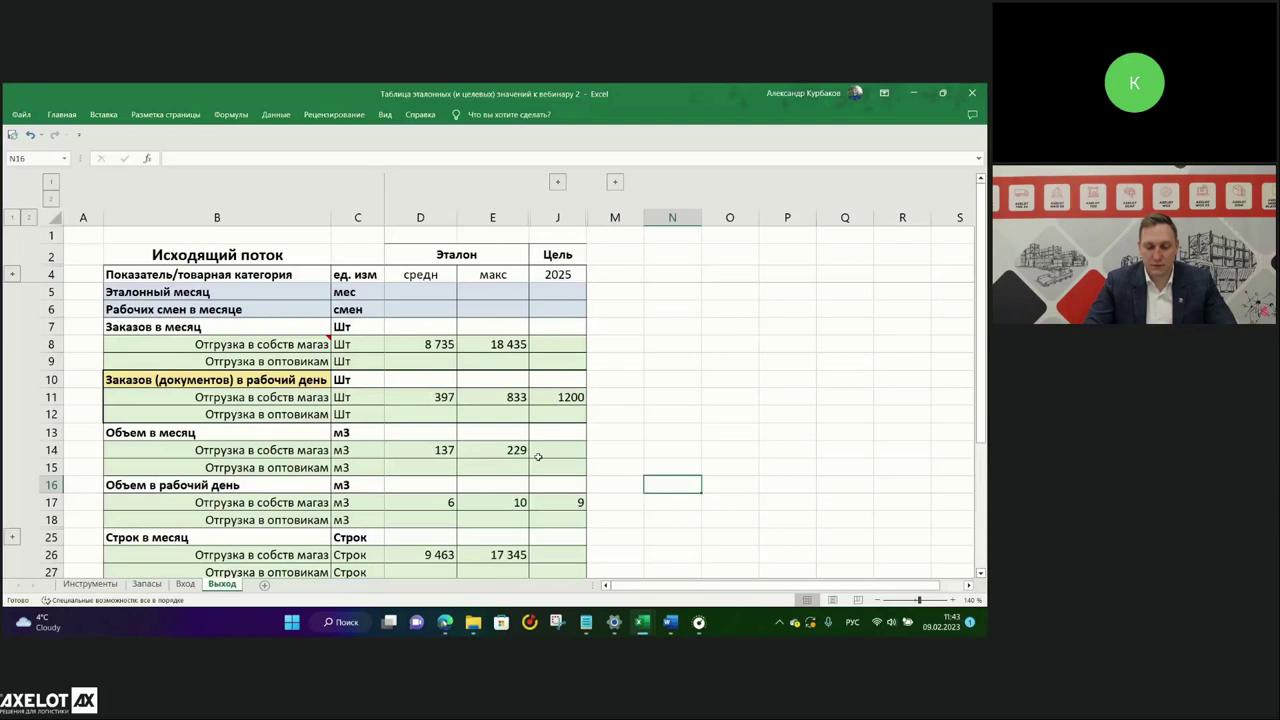
{"action": "left_click", "coordinate": [453, 457]}
{"action": "left_click", "coordinate": [517, 448]}
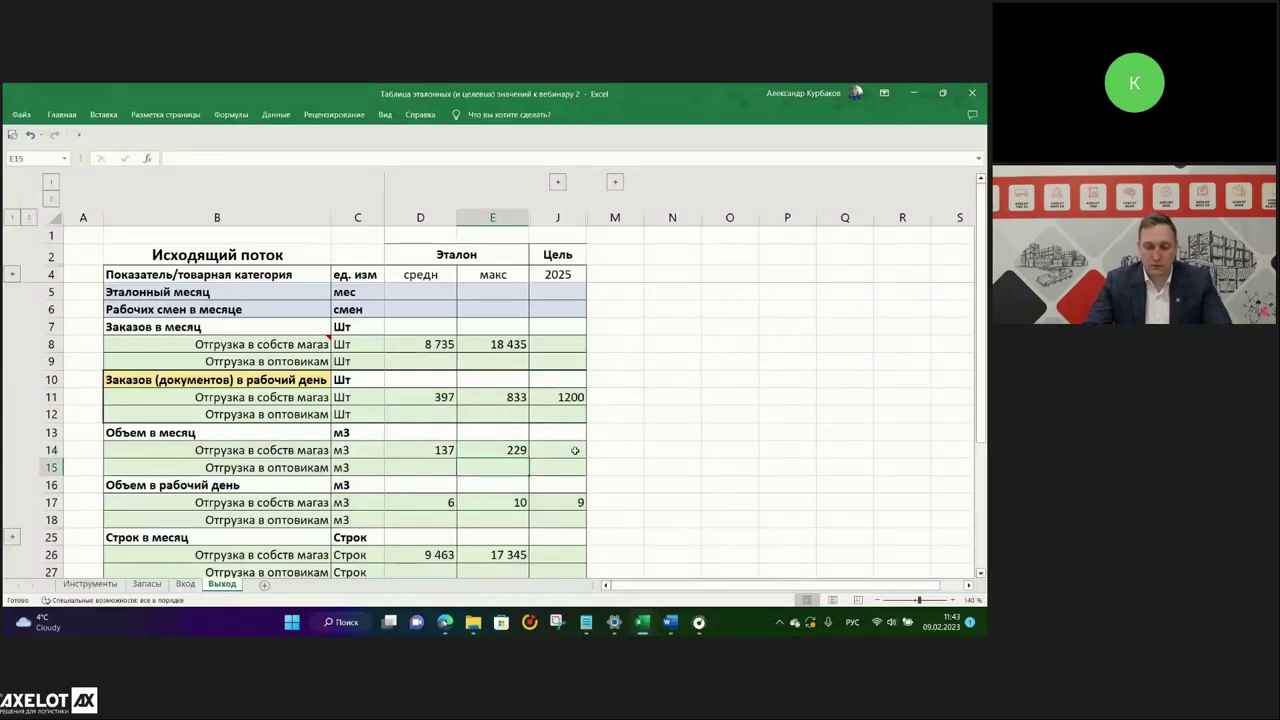
{"action": "left_click", "coordinate": [573, 451]}
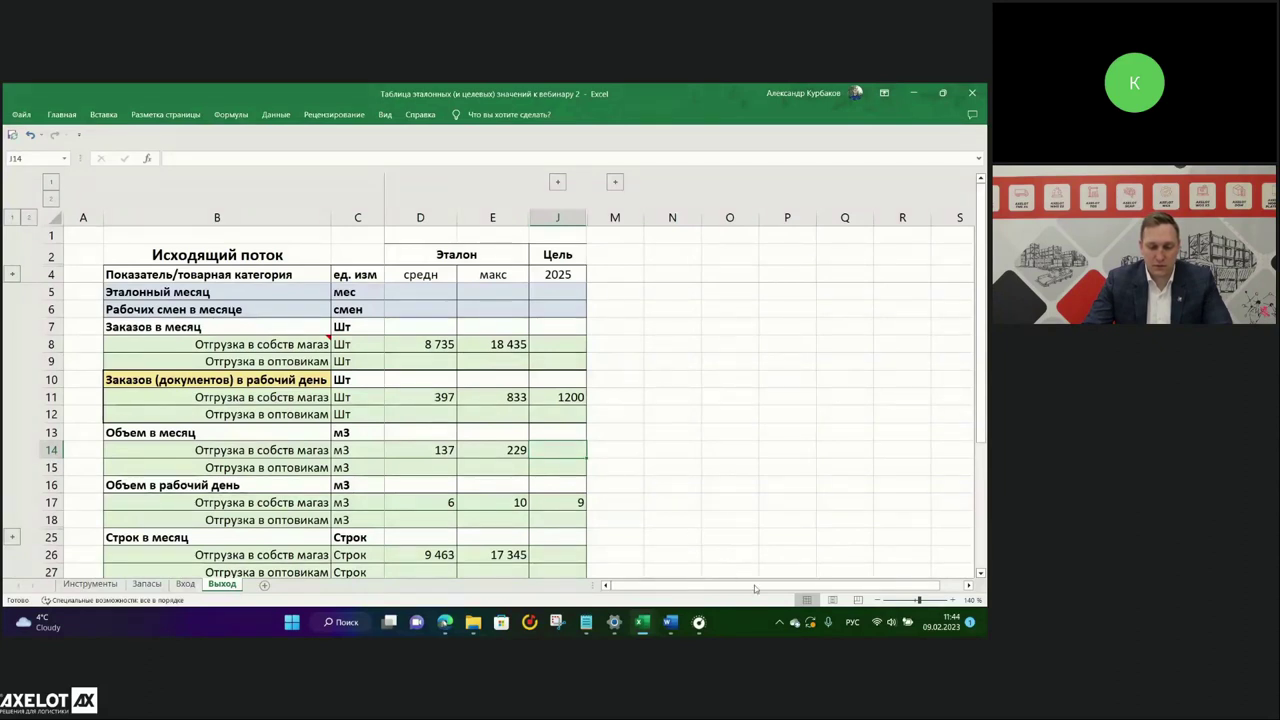
{"action": "left_click", "coordinate": [147, 584]}
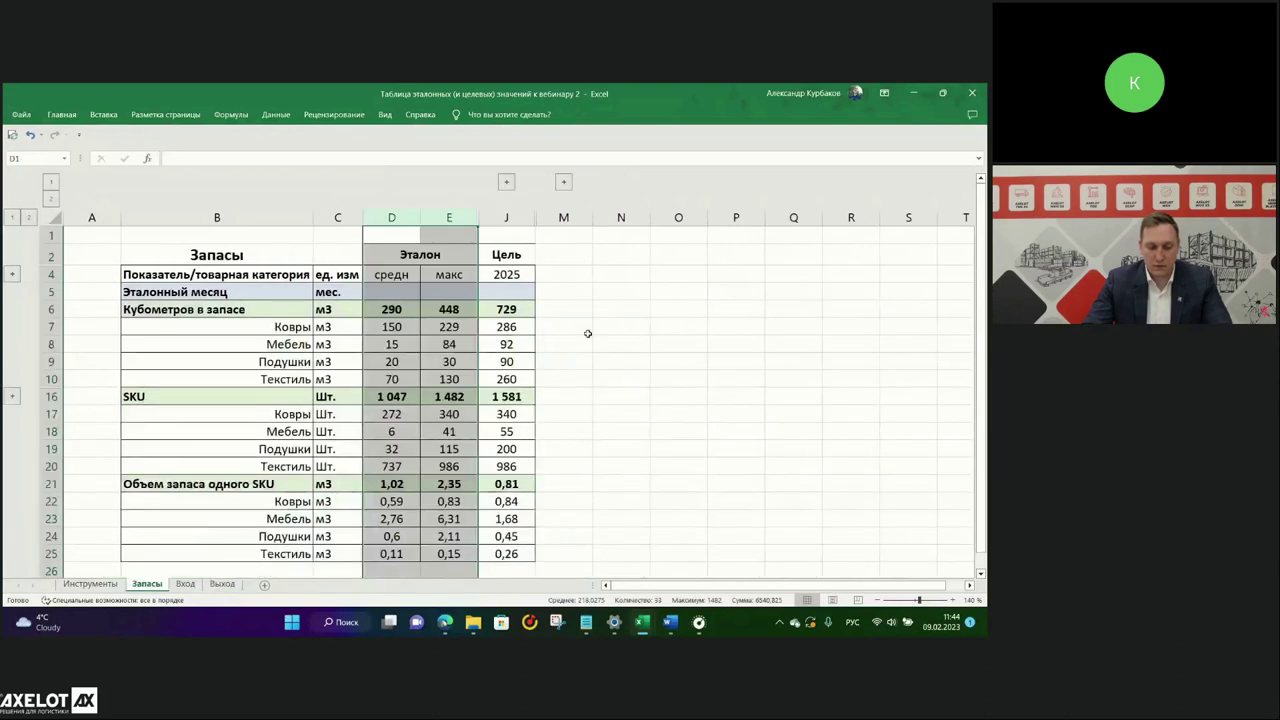
Compare the Цель 2025 column with the Эталон block on the Запасы sheet and highlight the Ковры row under Кубометров в запасе.
{"action": "left_click", "coordinate": [508, 218]}
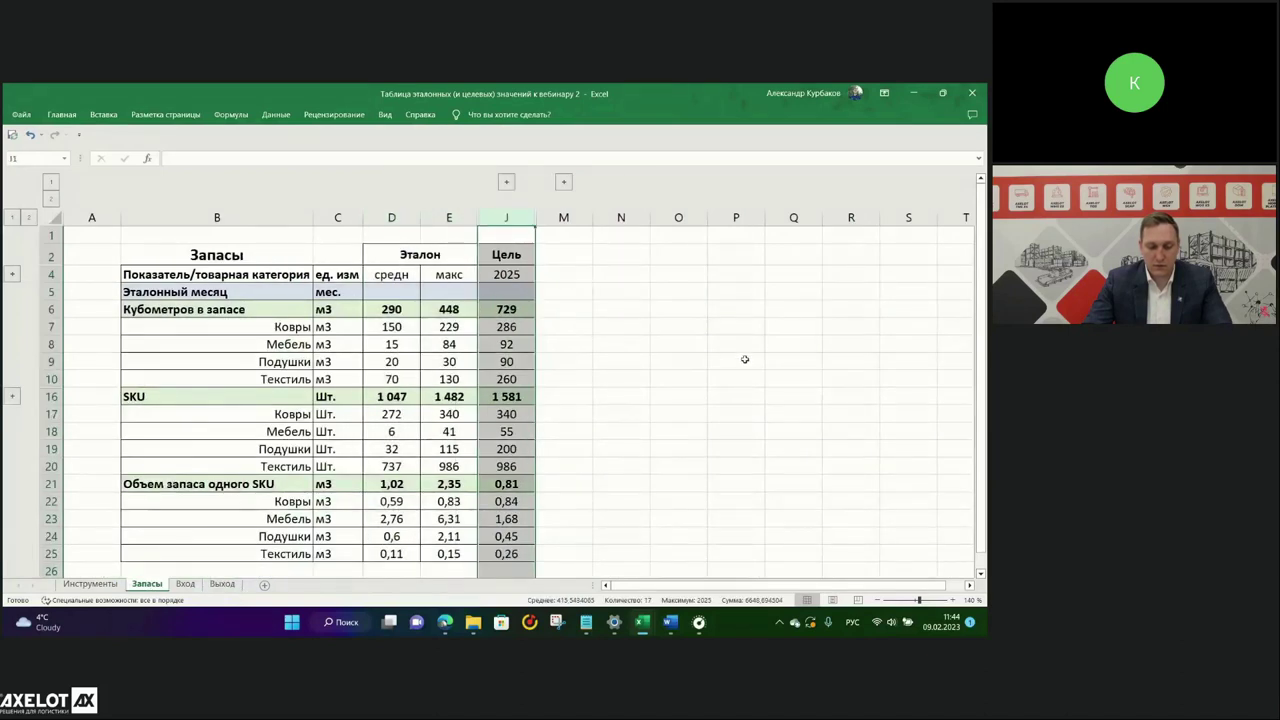
{"action": "left_click_drag", "start_coordinate": [186, 250], "coordinate": [446, 551]}
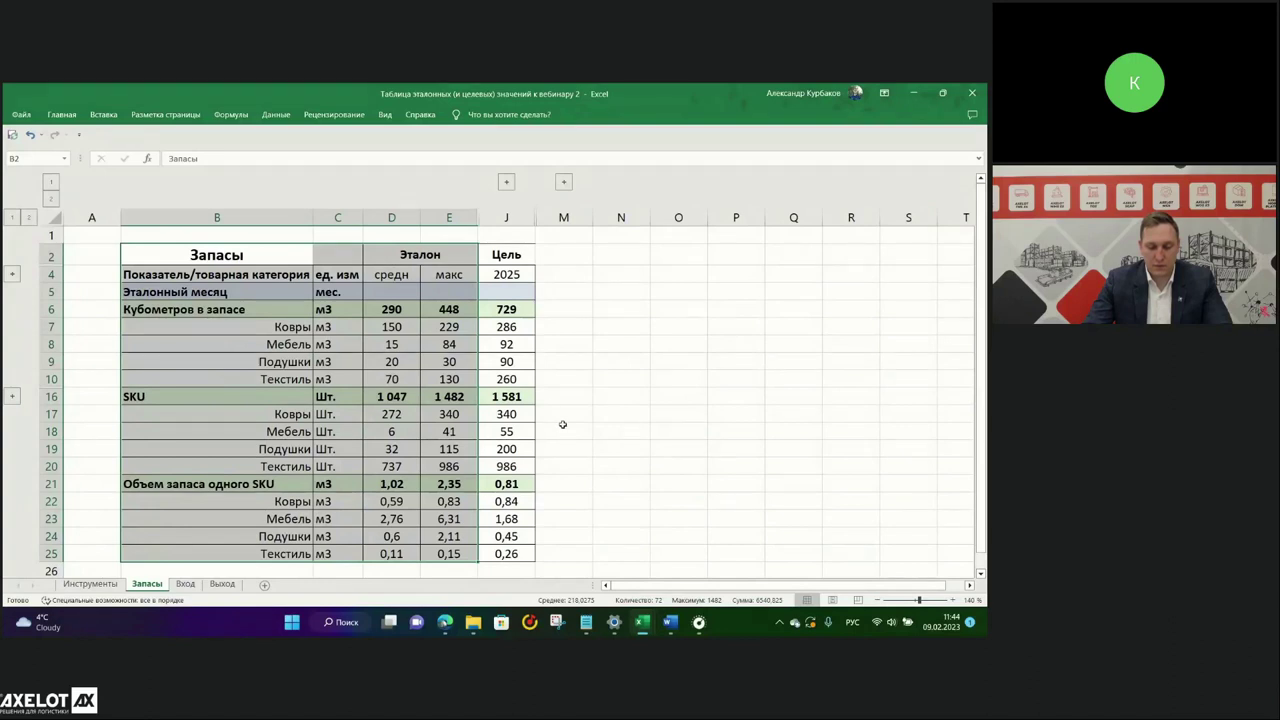
{"action": "left_click", "coordinate": [506, 217]}
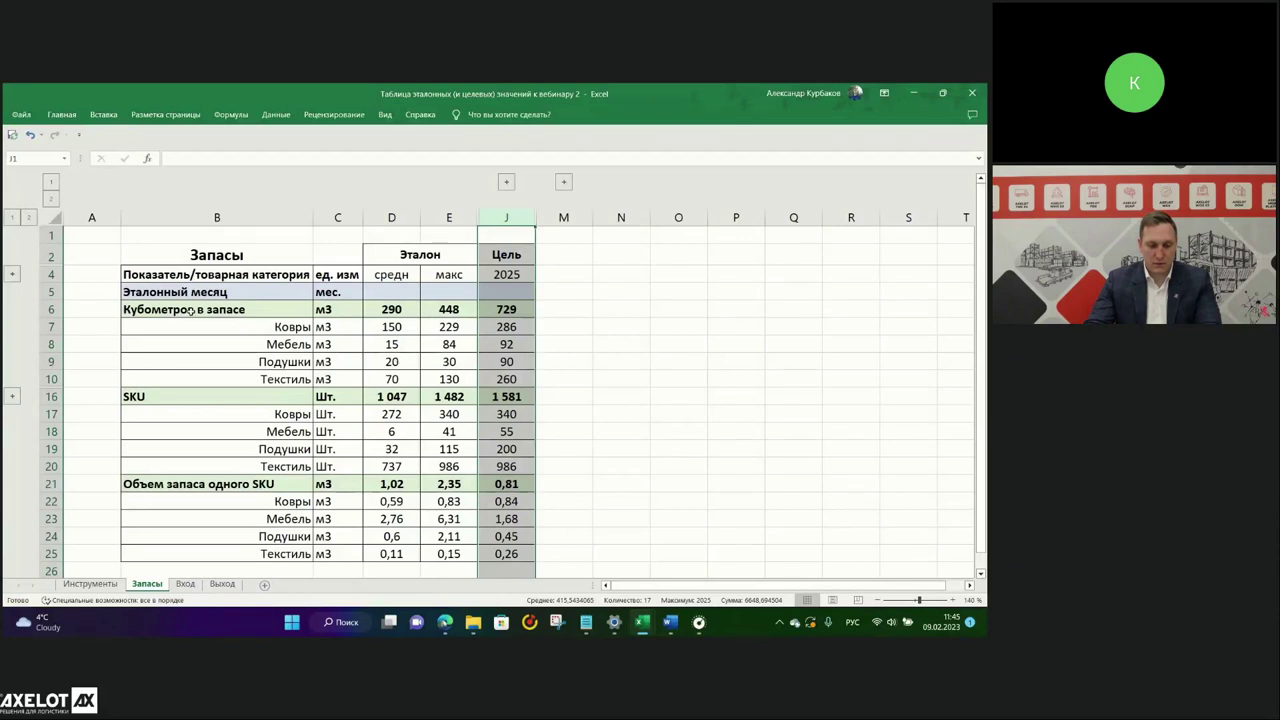
{"action": "left_click", "coordinate": [51, 326]}
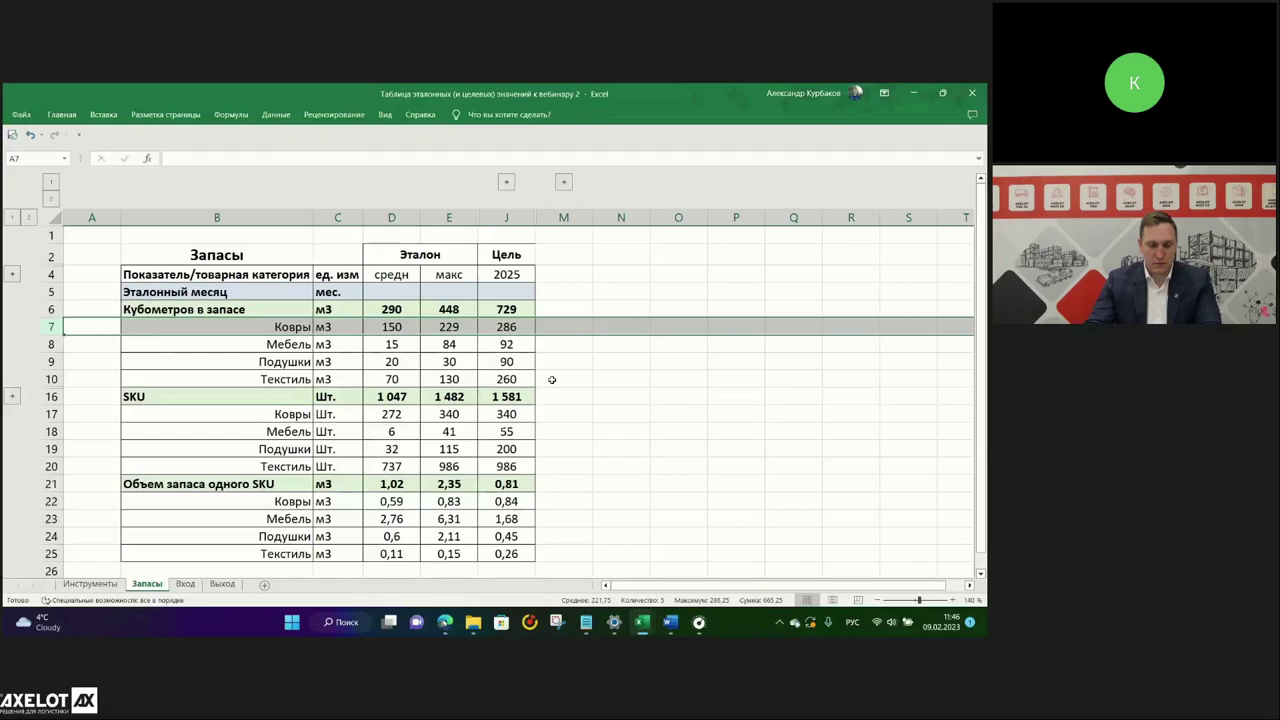
Examine Заказов (документов) в рабочий день and the maximum Поставка value of Объем одного заказа on the Вход sheet.
{"action": "left_click", "coordinate": [185, 584]}
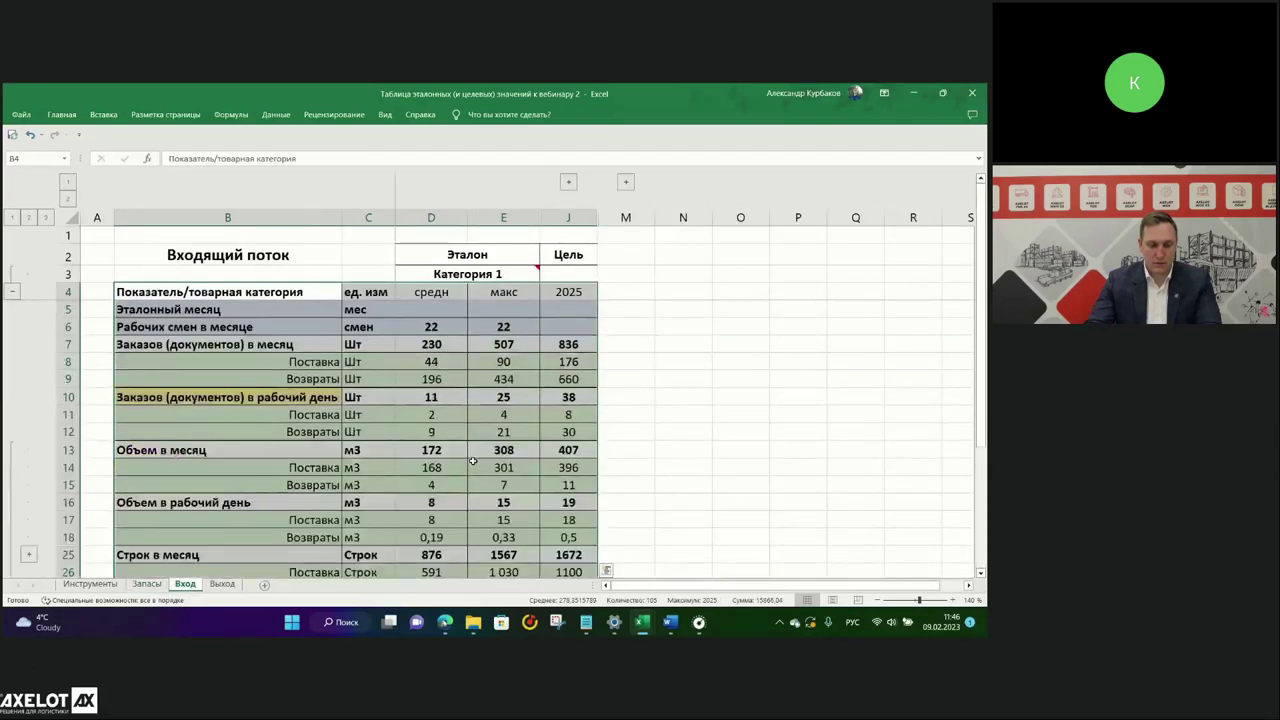
{"action": "left_click", "coordinate": [259, 397]}
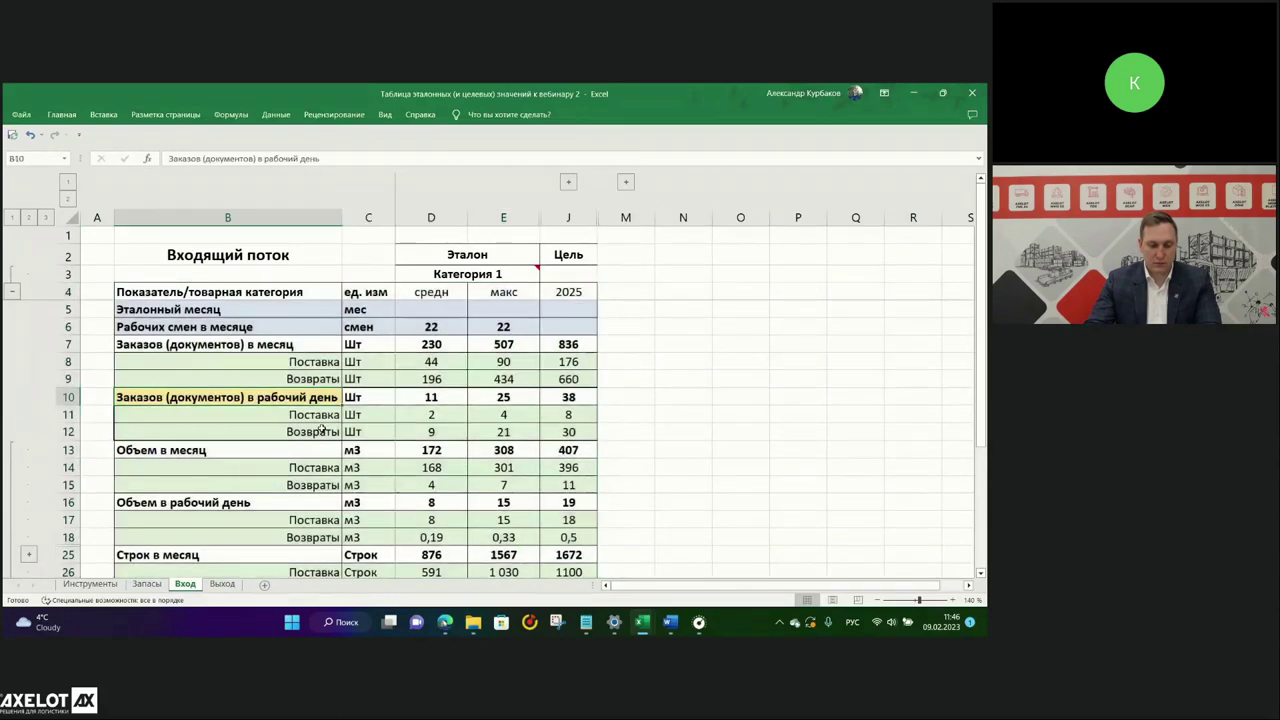
{"action": "left_click", "coordinate": [500, 415]}
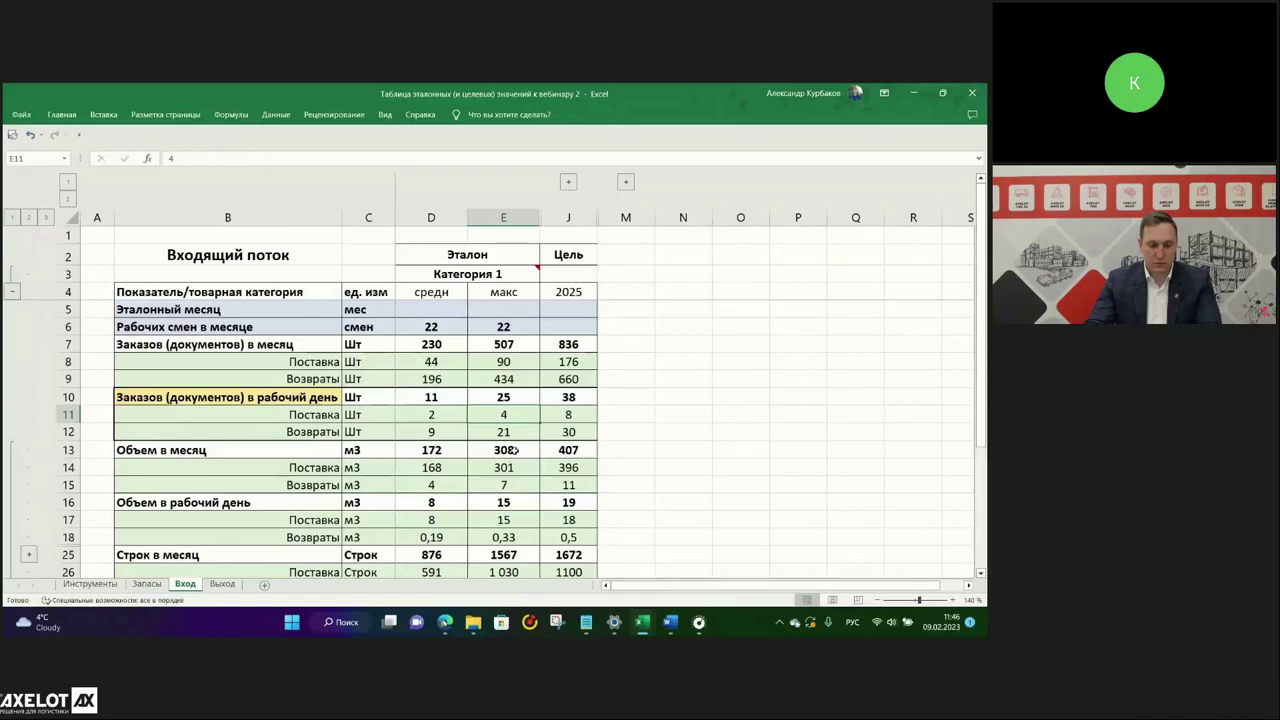
{"action": "scroll", "coordinate": [515, 455], "scroll_direction": "down", "scroll_amount": 4}
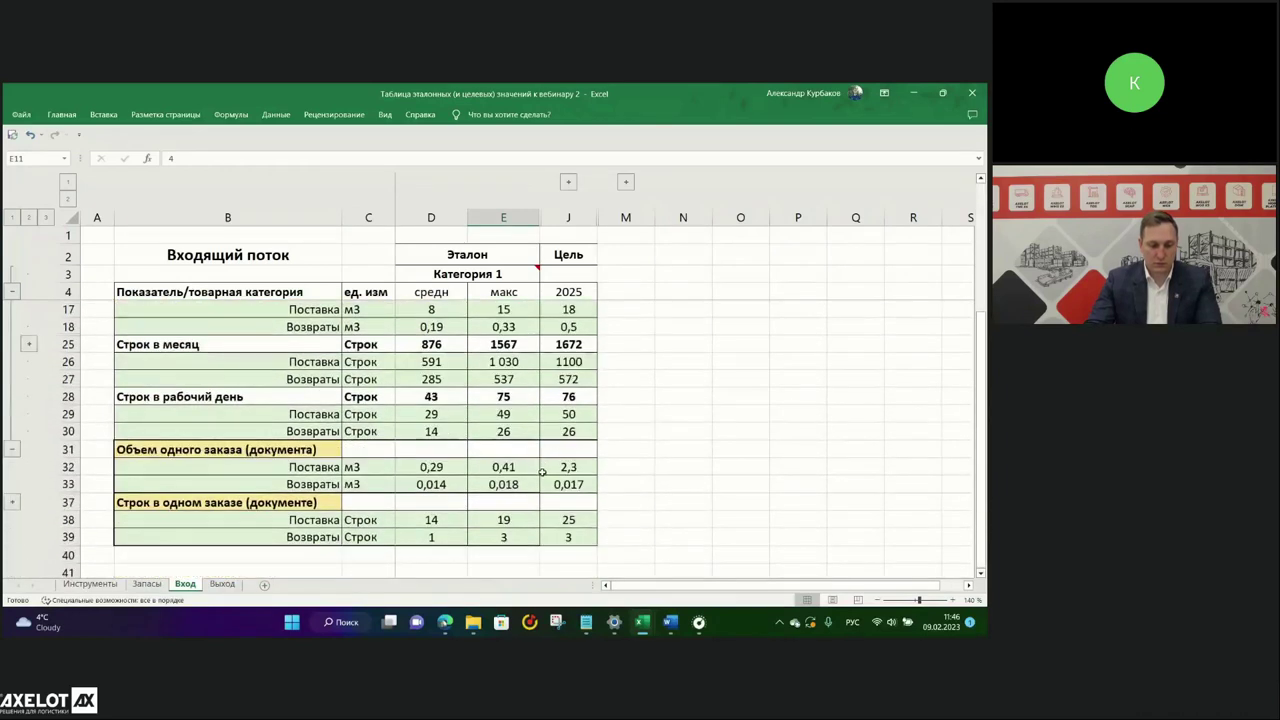
{"action": "left_click", "coordinate": [520, 467]}
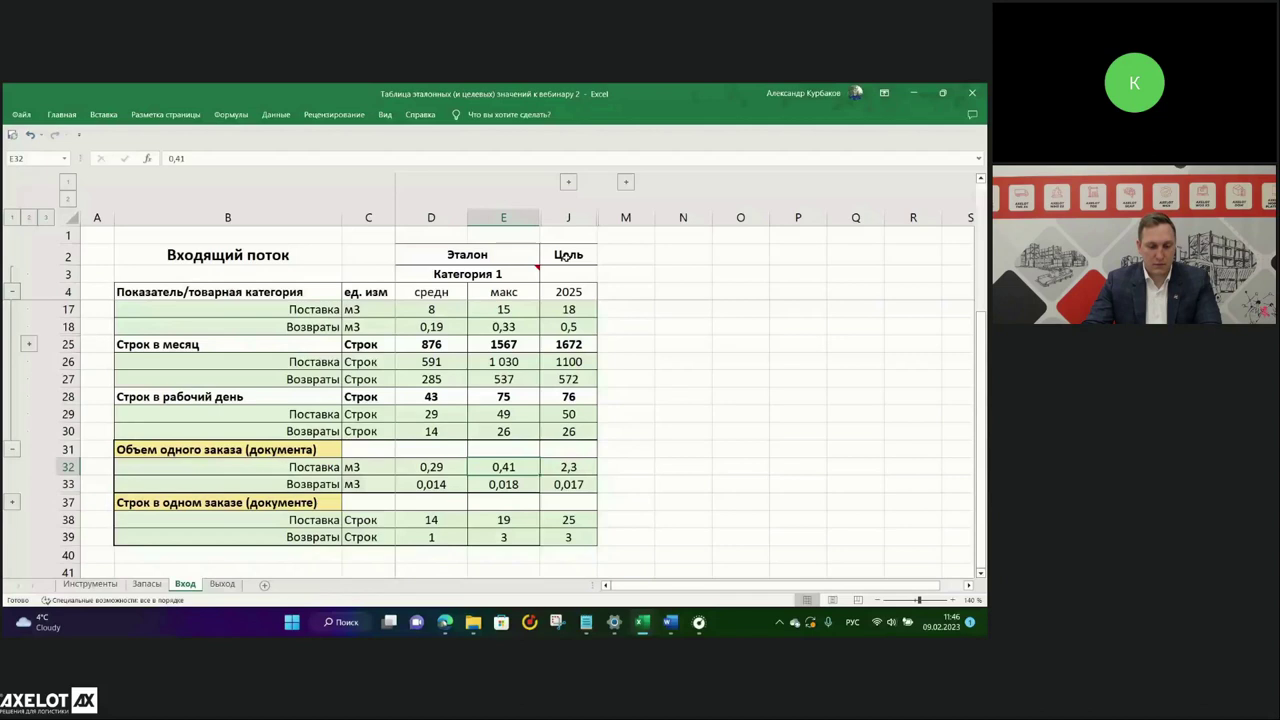
Highlight the empty header cells beside Цель in columns M and N, and the target block from column J across them.
{"action": "left_click_drag", "start_coordinate": [625, 255], "coordinate": [625, 292]}
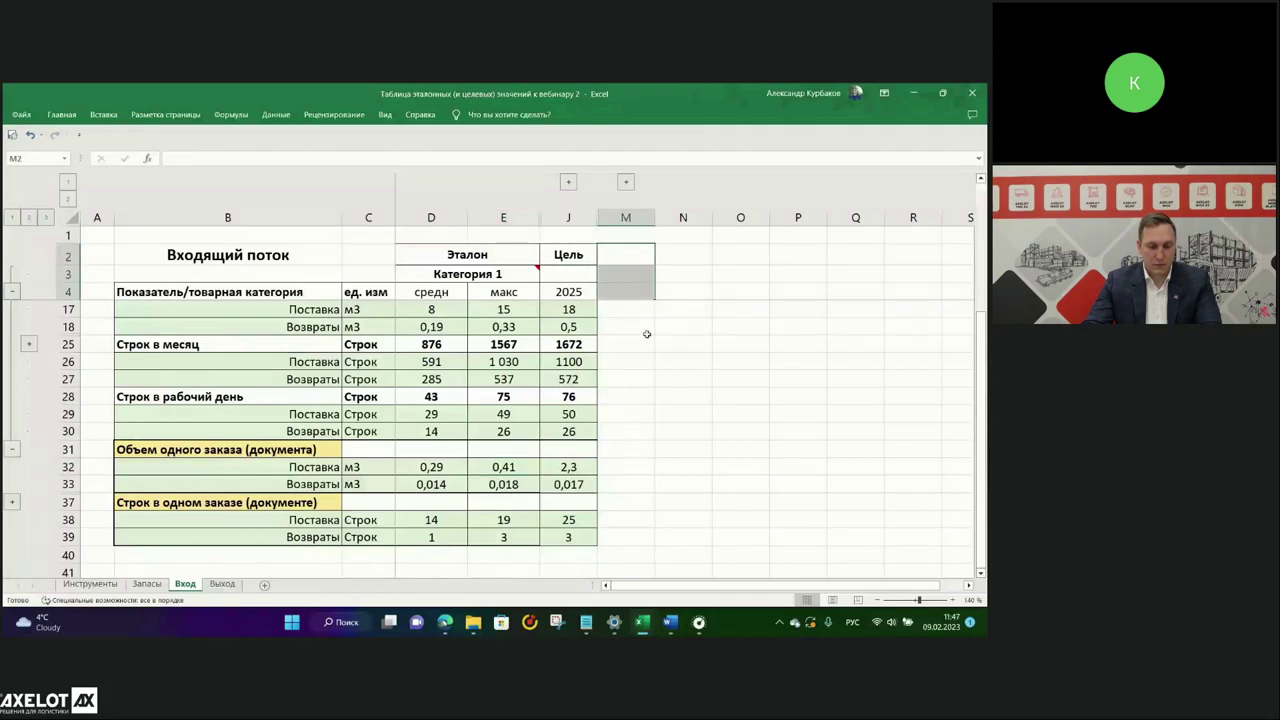
{"action": "left_click_drag", "start_coordinate": [683, 255], "coordinate": [690, 290]}
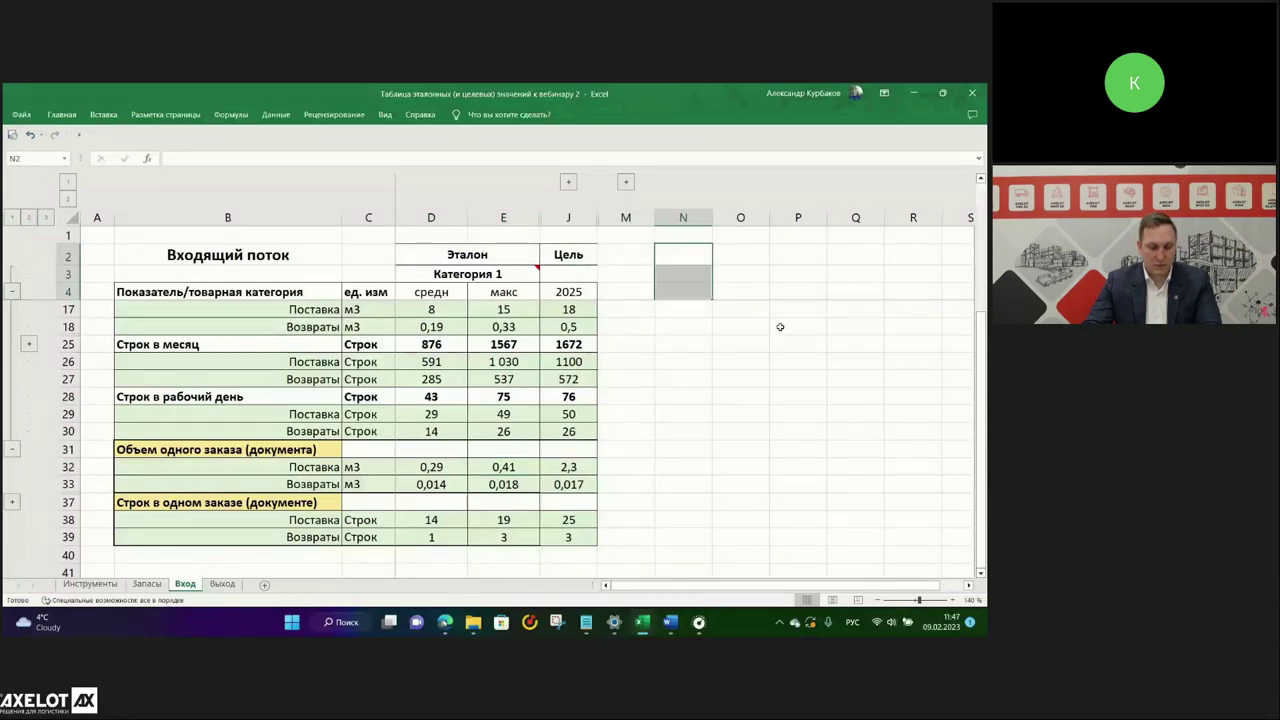
{"action": "left_click_drag", "start_coordinate": [590, 258], "coordinate": [701, 466]}
{"action": "scroll", "coordinate": [701, 466], "scroll_direction": "down", "scroll_amount": 5}
{"action": "scroll", "coordinate": [637, 491], "scroll_direction": "up", "scroll_amount": 4}
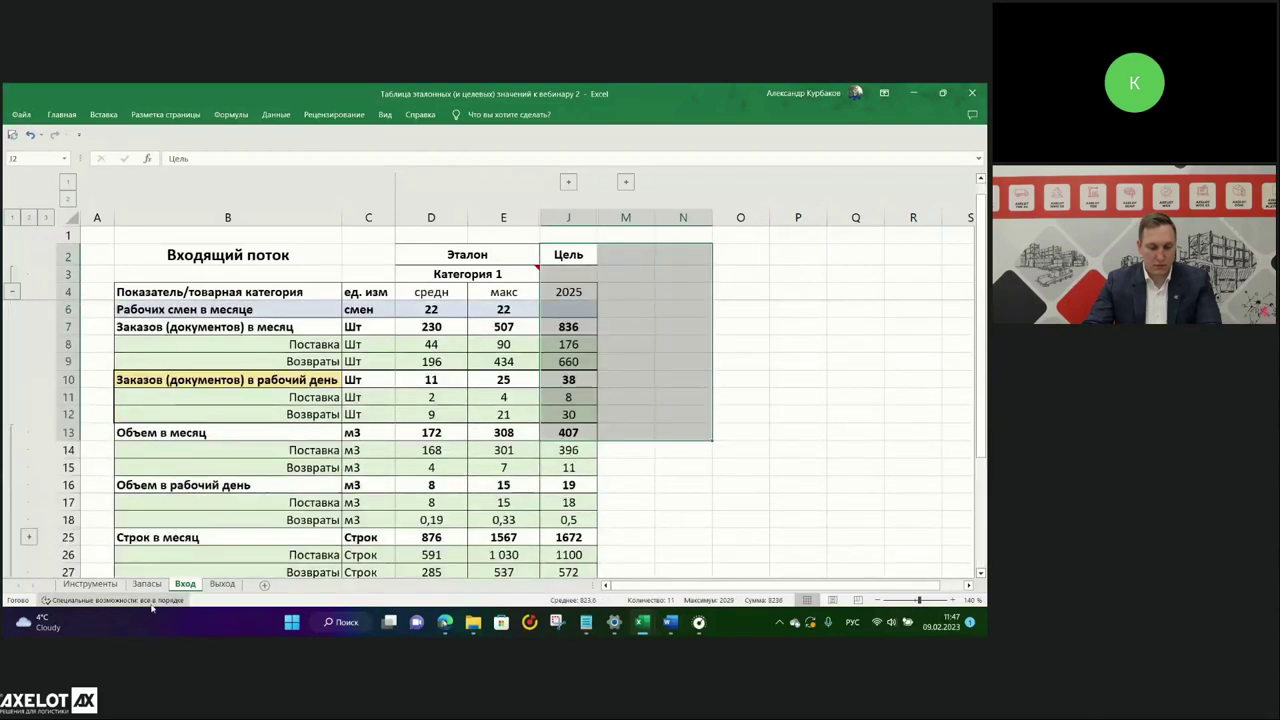
Inspect the 2025 target formulas for Ковры and Мебель stock volume on the Запасы sheet and highlight the Цель column.
{"action": "left_click", "coordinate": [147, 584]}
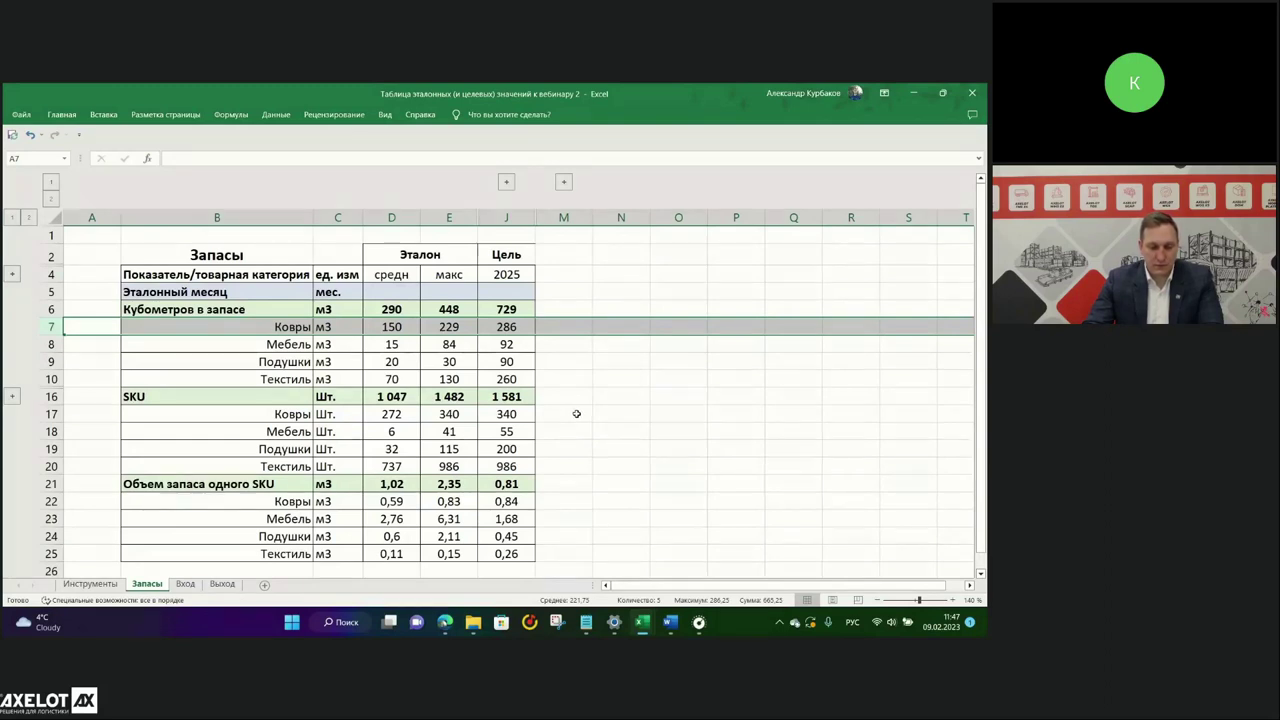
{"action": "left_click", "coordinate": [519, 330]}
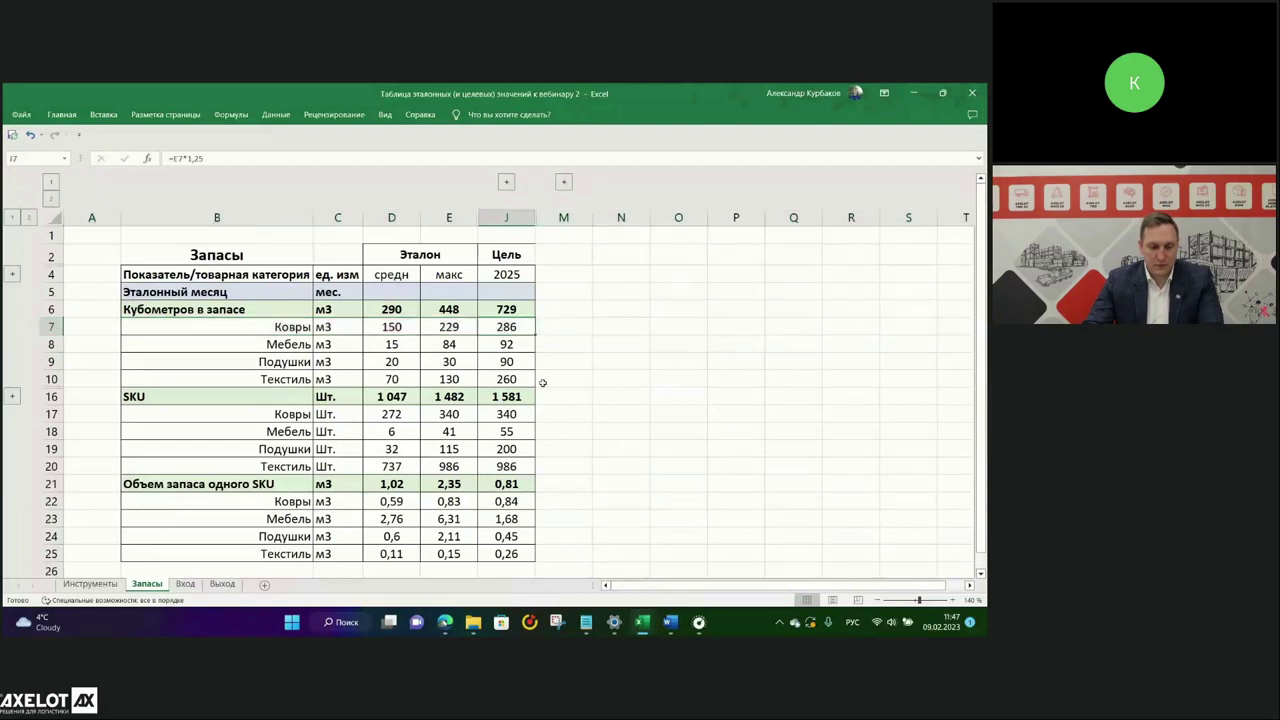
{"action": "left_click", "coordinate": [449, 327]}
{"action": "left_click", "coordinate": [508, 331]}
{"action": "left_click", "coordinate": [509, 343]}
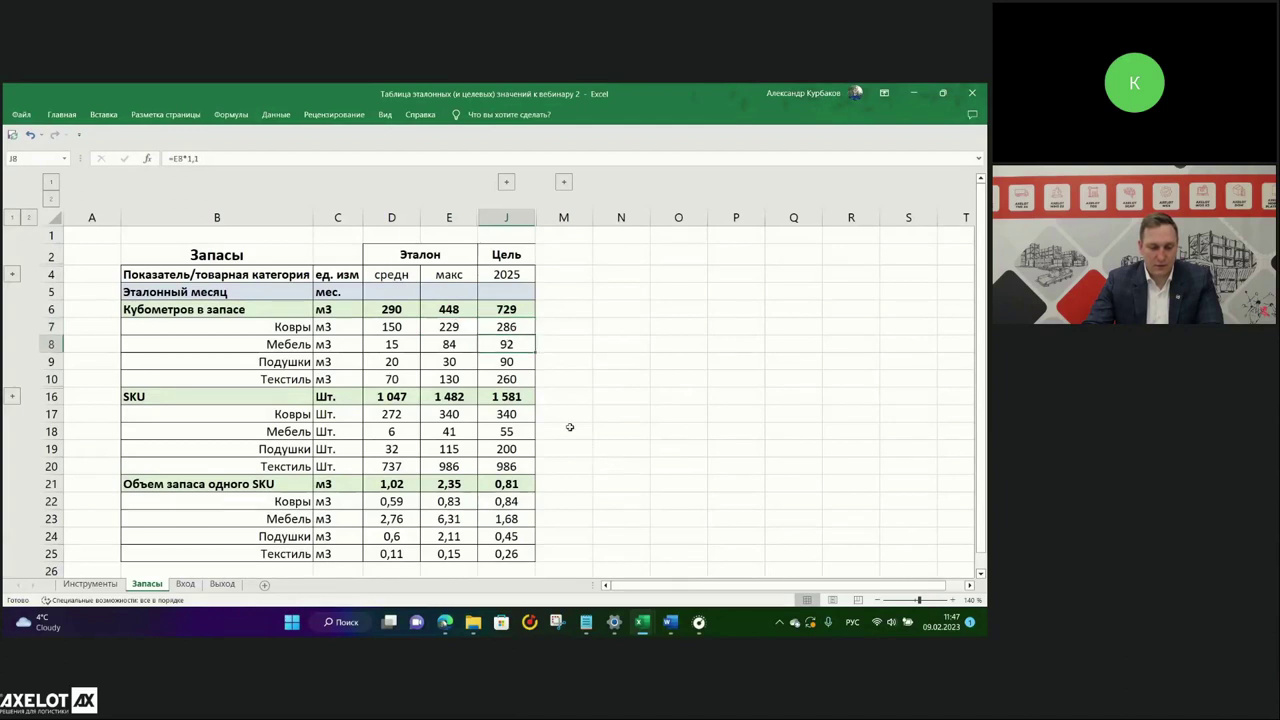
{"action": "left_click_drag", "start_coordinate": [514, 346], "coordinate": [520, 484]}
{"action": "scroll", "coordinate": [580, 411], "scroll_direction": "down", "scroll_amount": 2}
{"action": "scroll", "coordinate": [580, 411], "scroll_direction": "up", "scroll_amount": 2}
{"action": "left_click", "coordinate": [505, 218]}
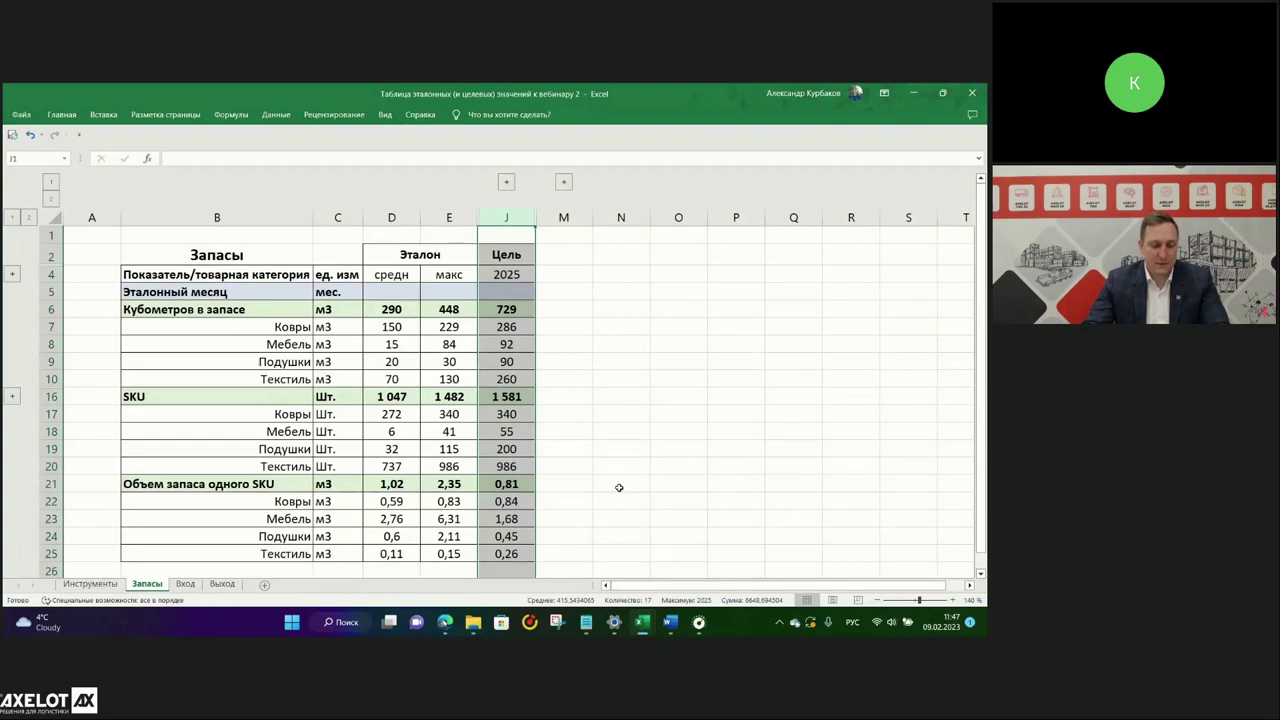
{"action": "left_click", "coordinate": [628, 477]}
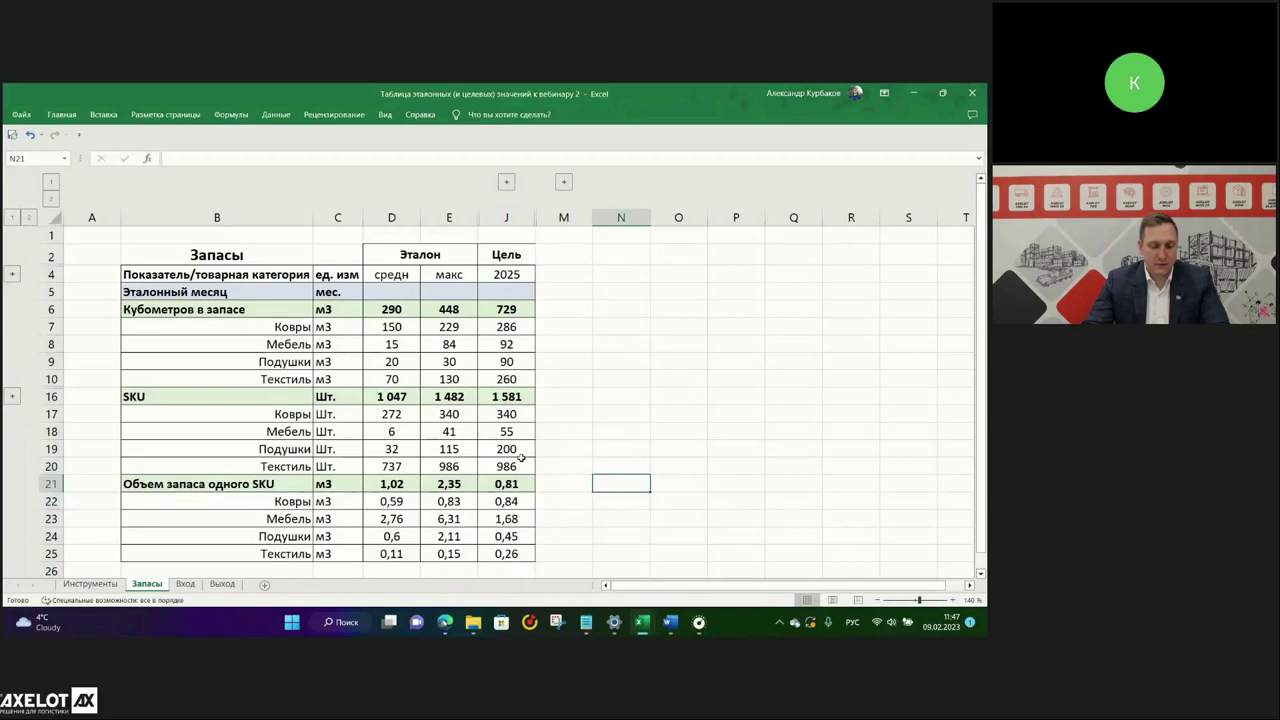
Compare the reference and 2025 target SKU values in the Подушки and Текстиль rows.
{"action": "left_click_drag", "start_coordinate": [308, 452], "coordinate": [455, 450]}
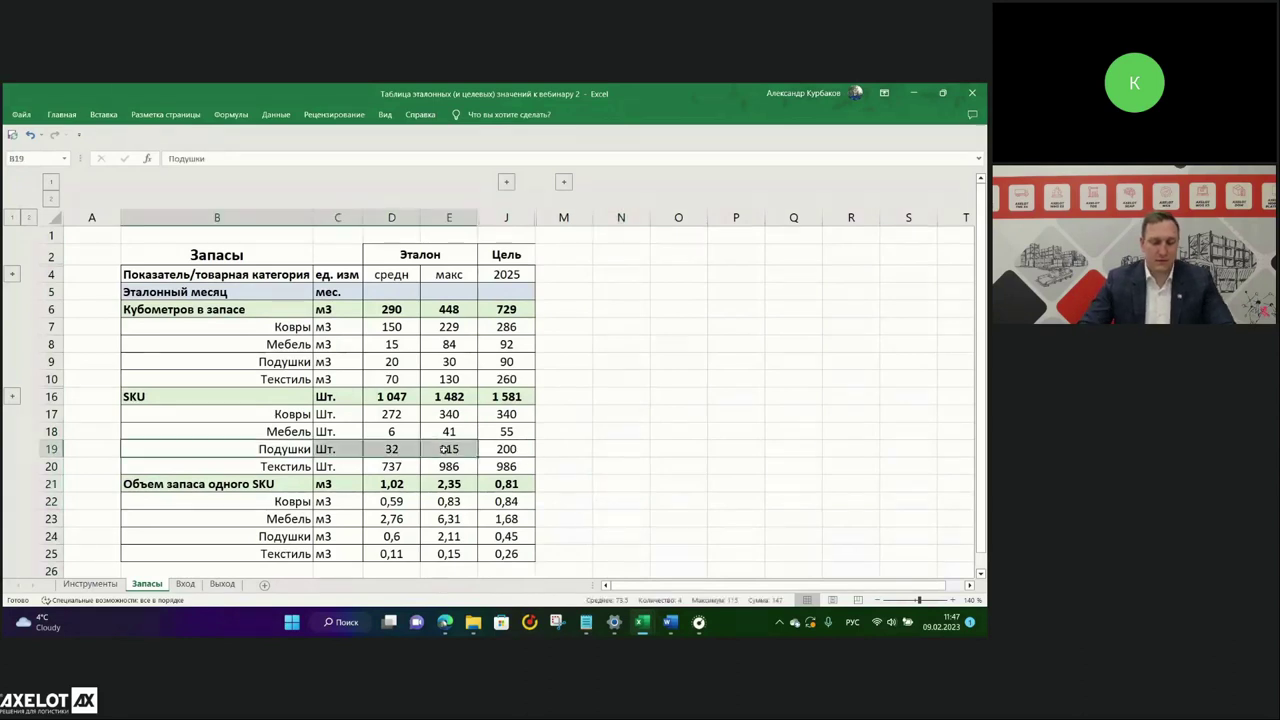
{"action": "left_click", "coordinate": [460, 449]}
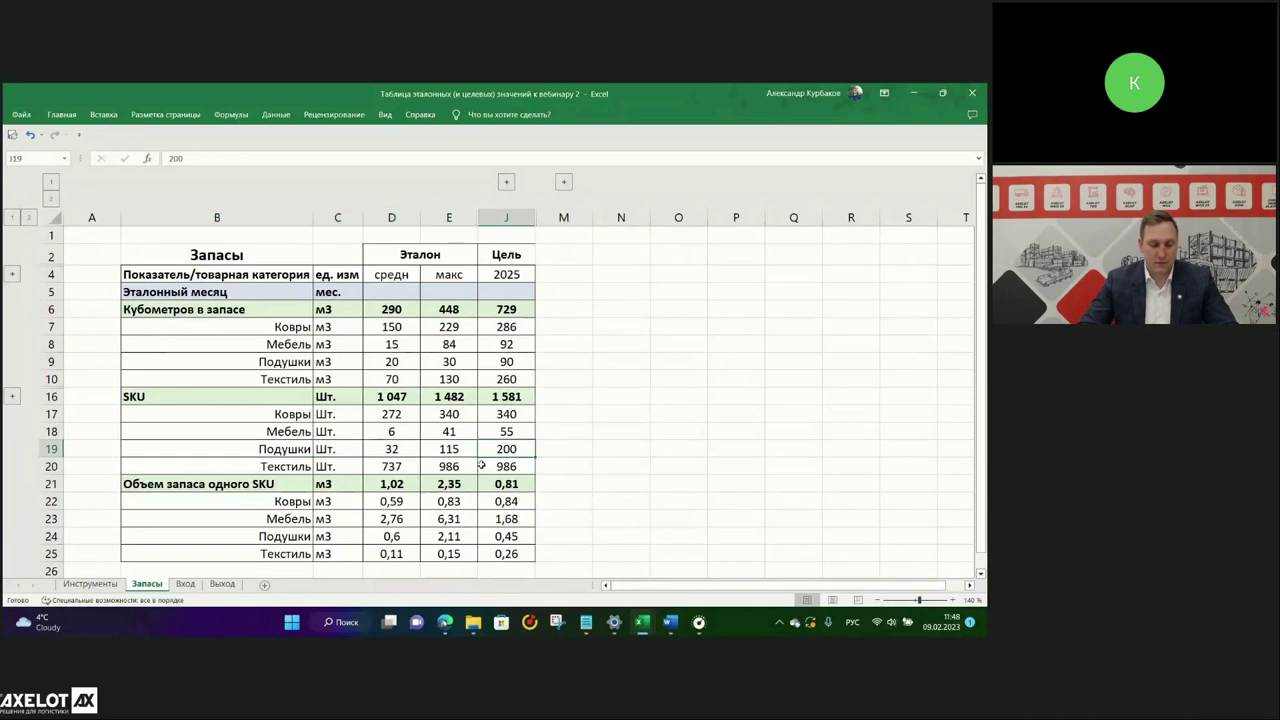
{"action": "left_click", "coordinate": [515, 449]}
{"action": "left_click_drag", "start_coordinate": [300, 466], "coordinate": [520, 466]}
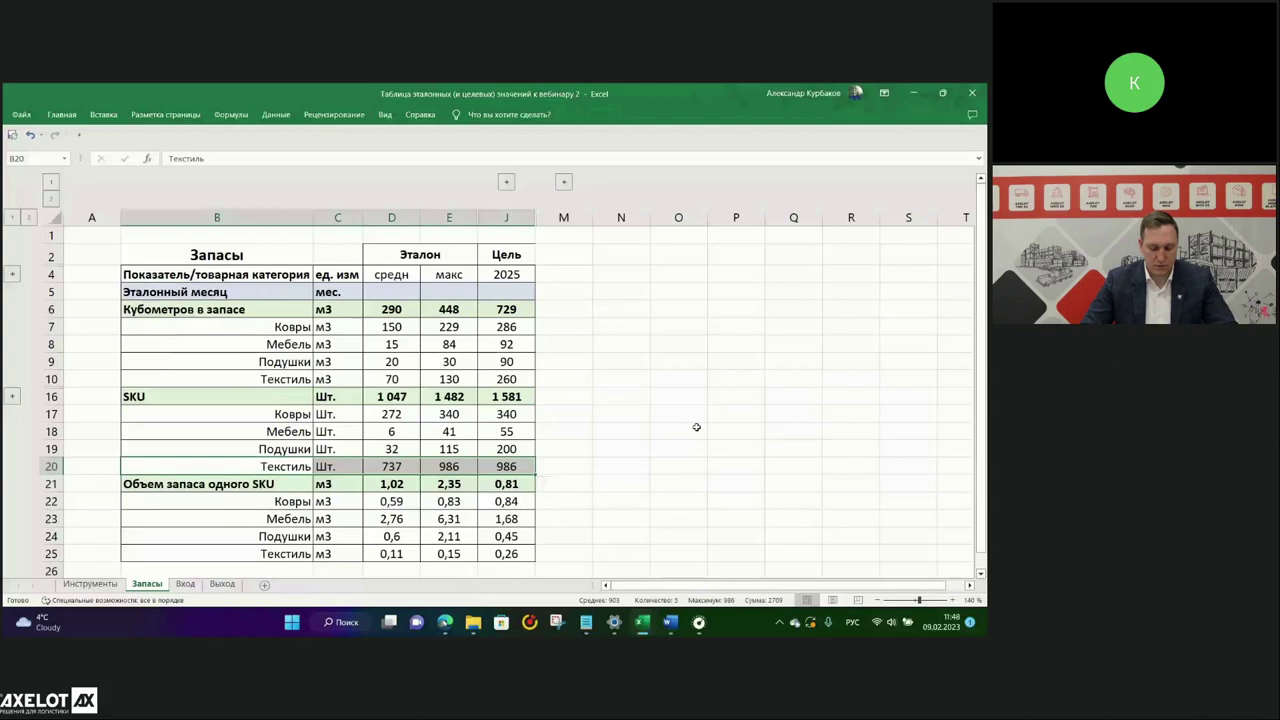
Highlight the Цель column on the Вход and Выход sheets, and switch to the presentation slide Методы проверки исходных данных.
{"action": "left_click", "coordinate": [185, 583]}
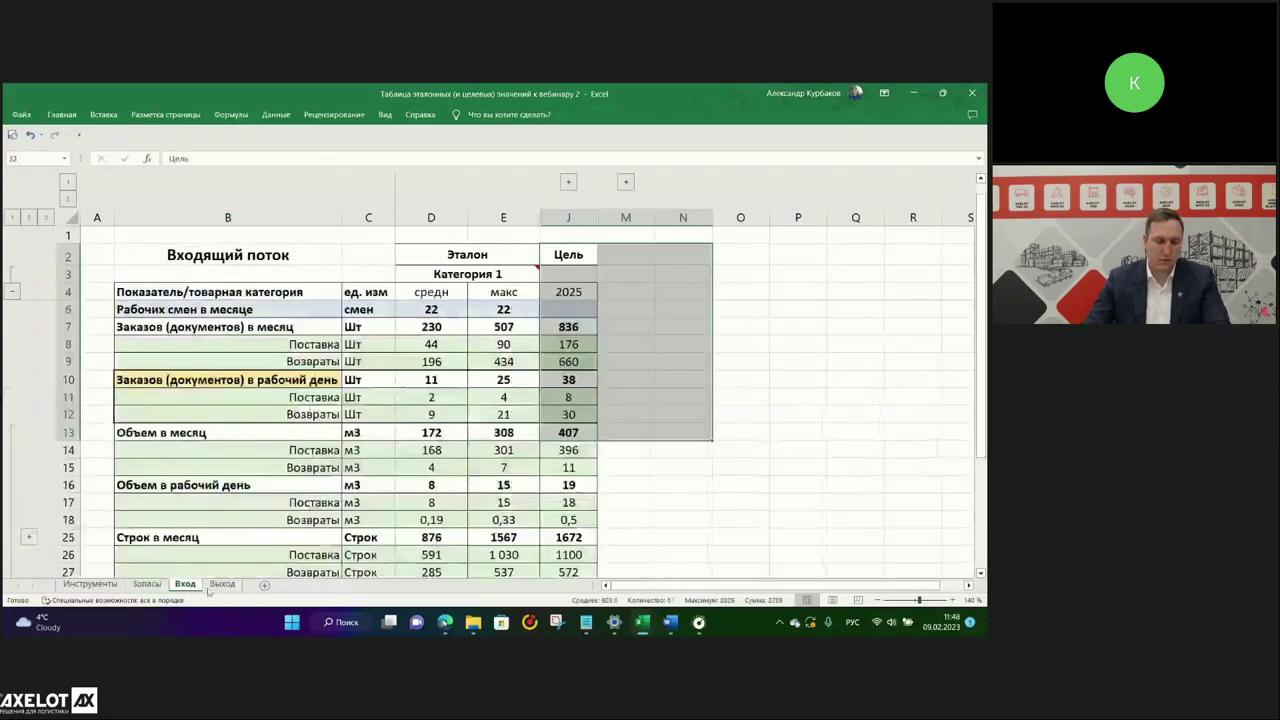
{"action": "left_click", "coordinate": [558, 218]}
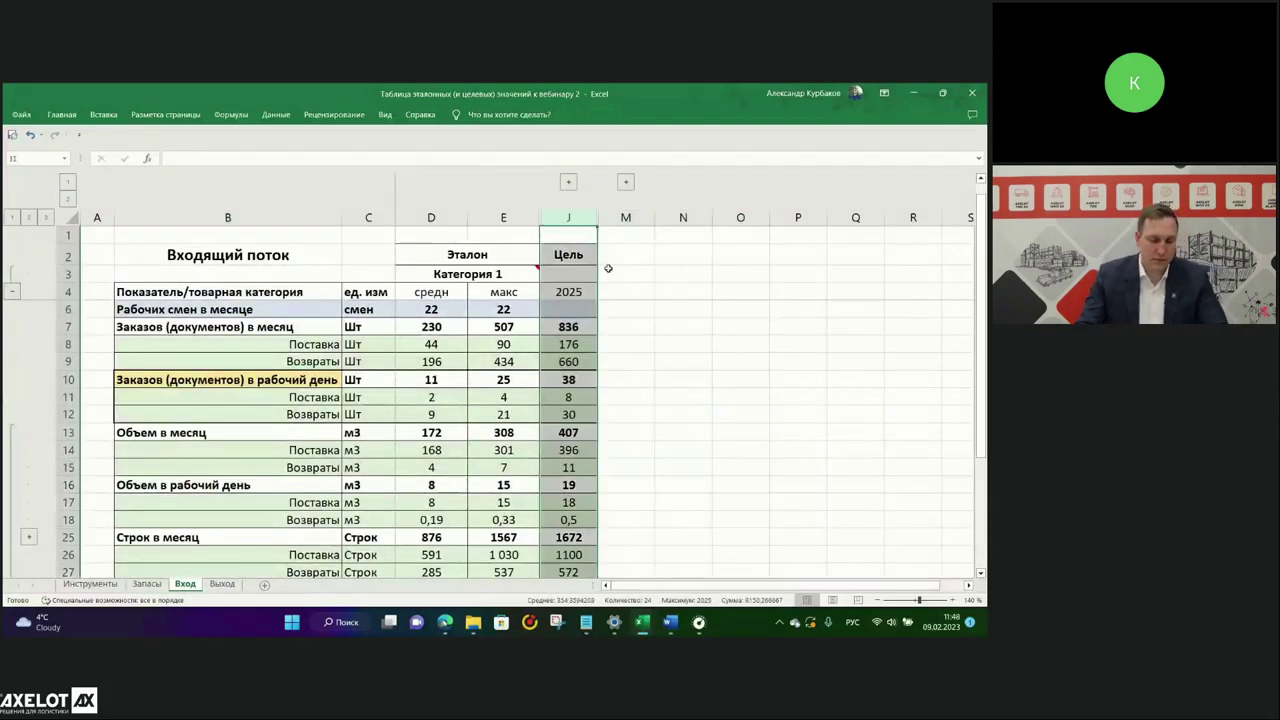
{"action": "left_click", "coordinate": [222, 583]}
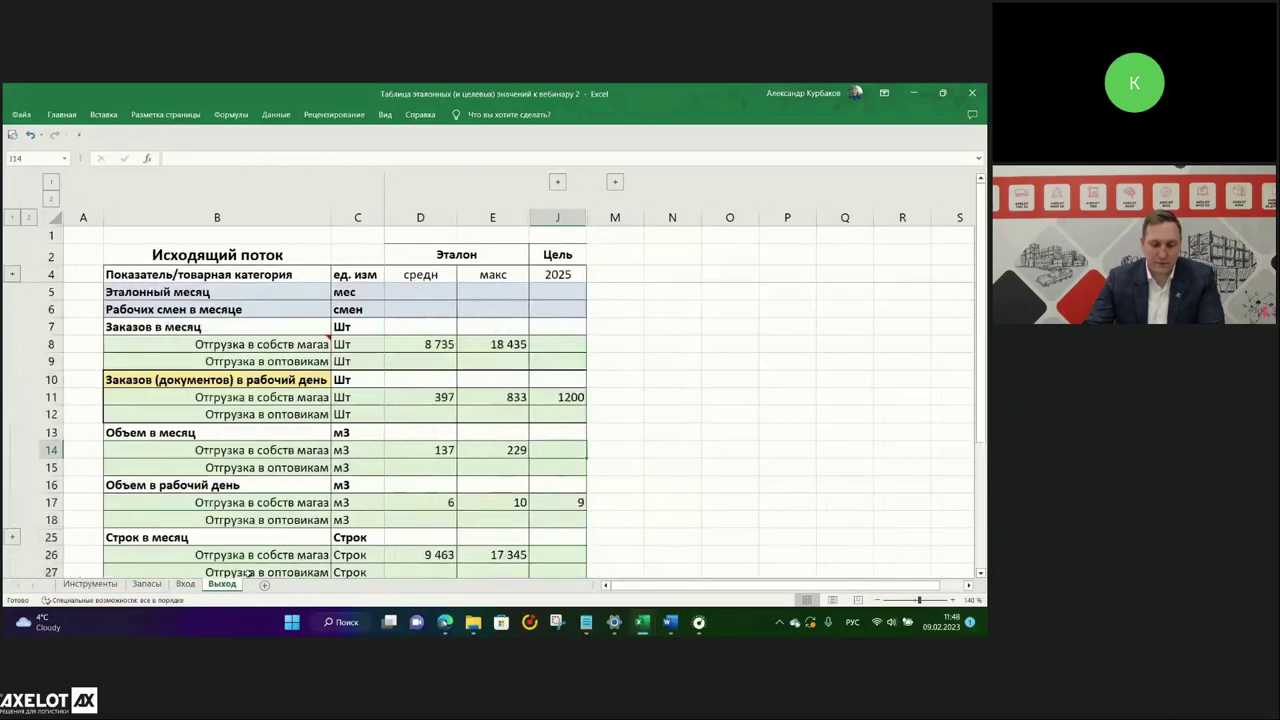
{"action": "left_click", "coordinate": [555, 220]}
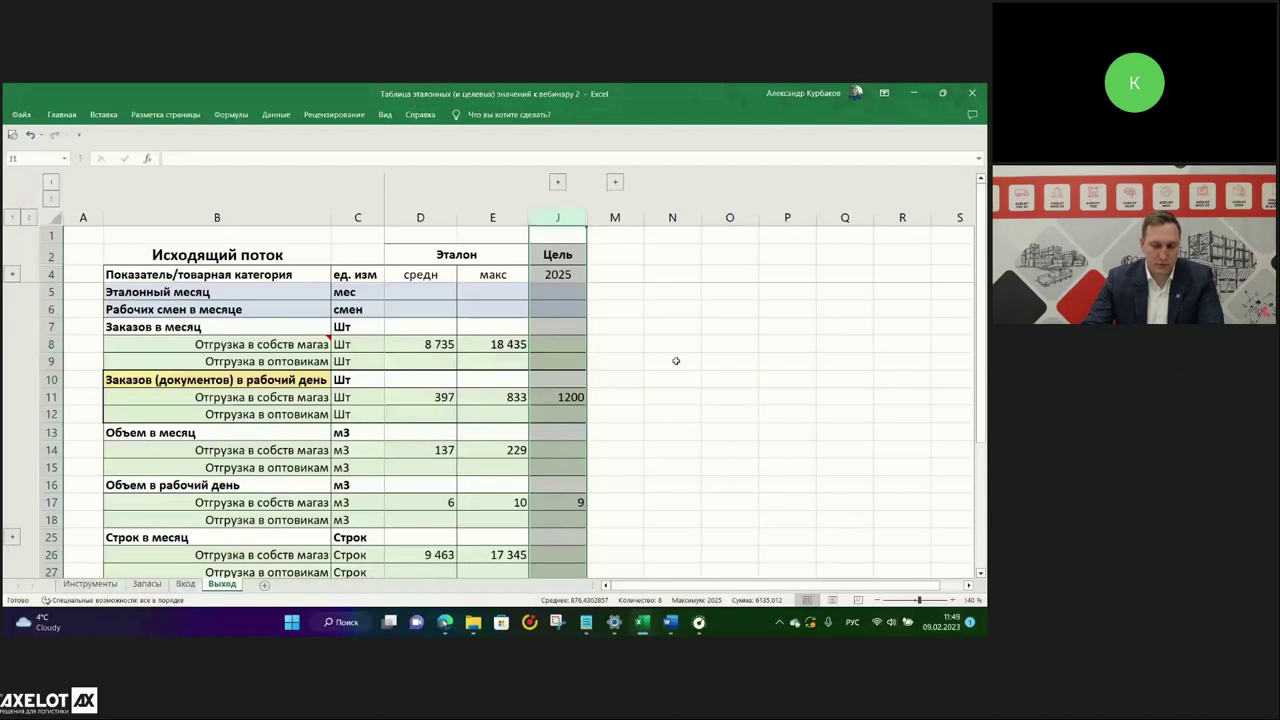
{"action": "key", "text": "alt+Tab"}
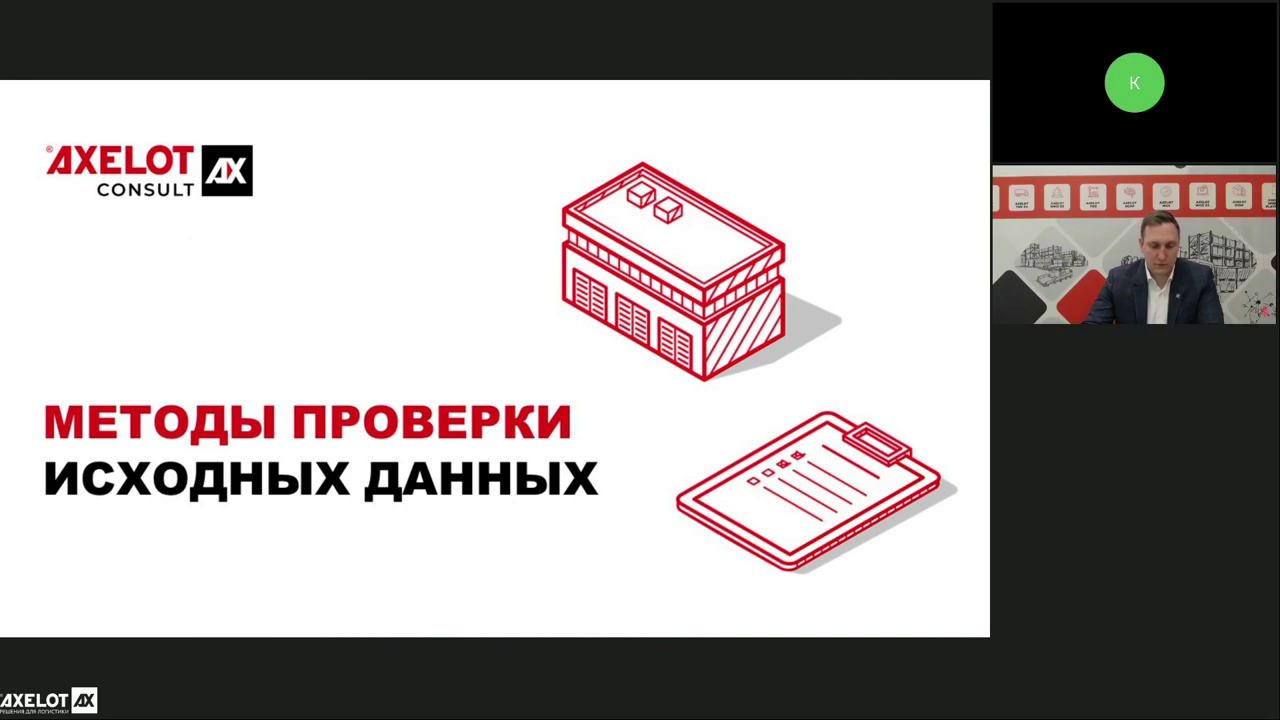